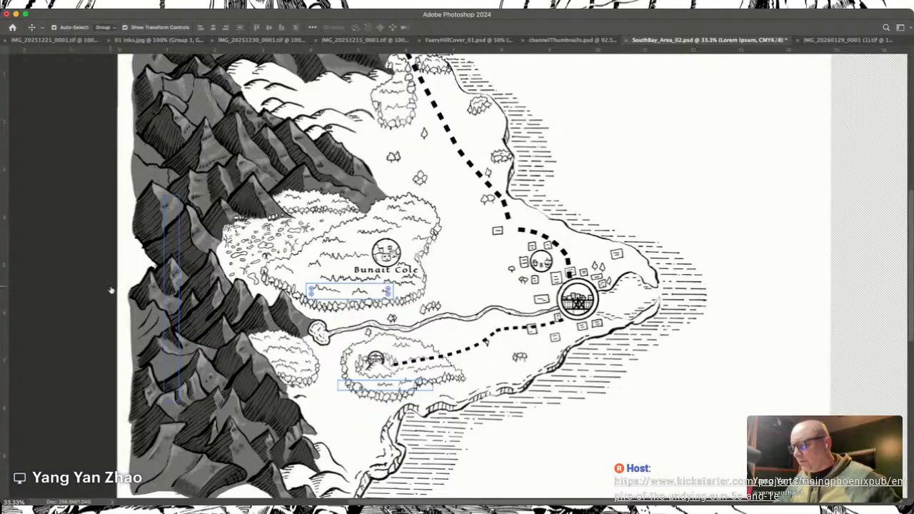
Step: Turn on the grey hill tones on the map and select the hills base layer
click(106, 231)
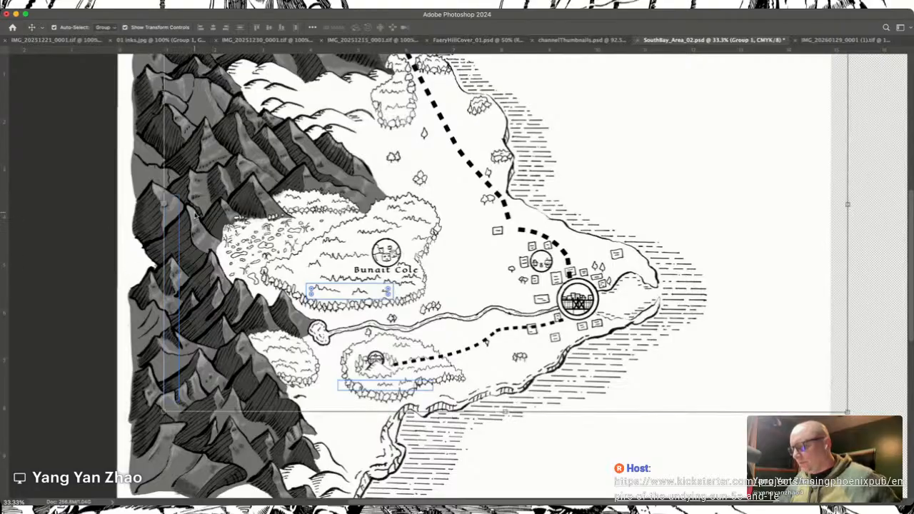
click(175, 443)
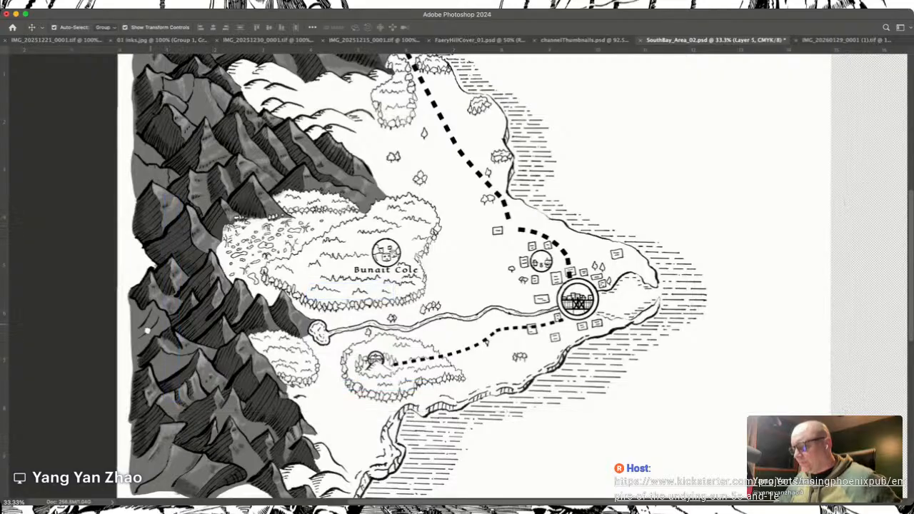
click(120, 356)
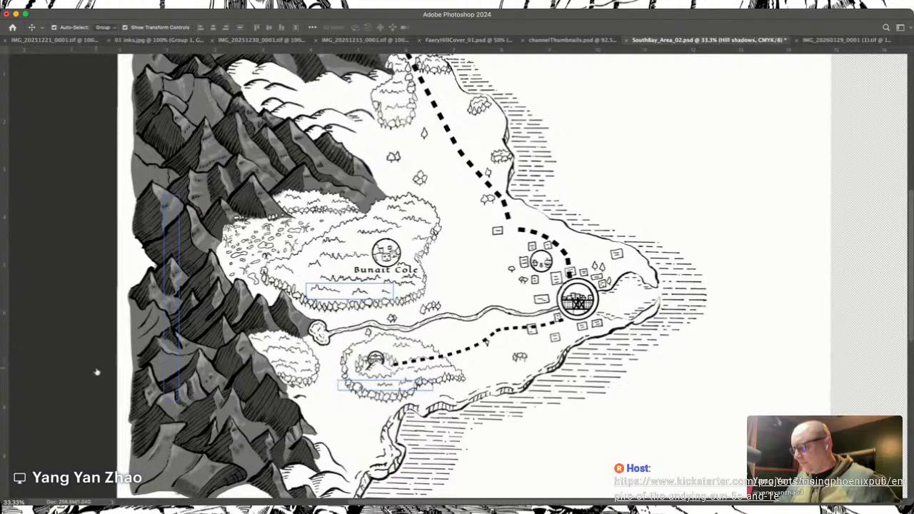
click(97, 373)
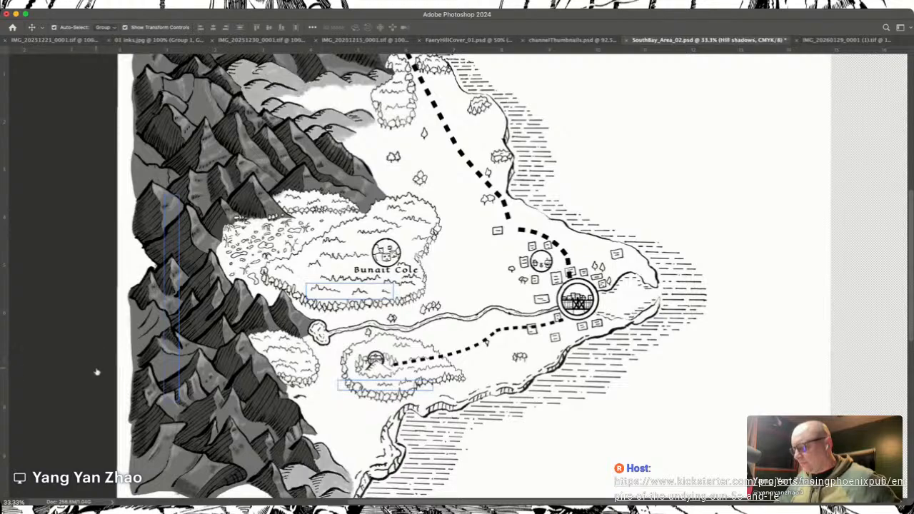
click(139, 373)
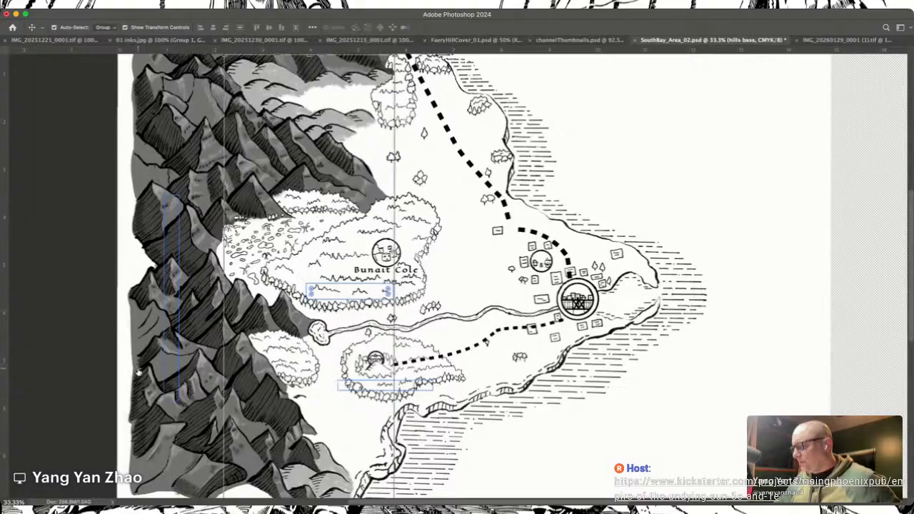
Step: Select the Hills copy layer at the map's upper hills and add a new empty layer
scroll(354, 401, up, 3)
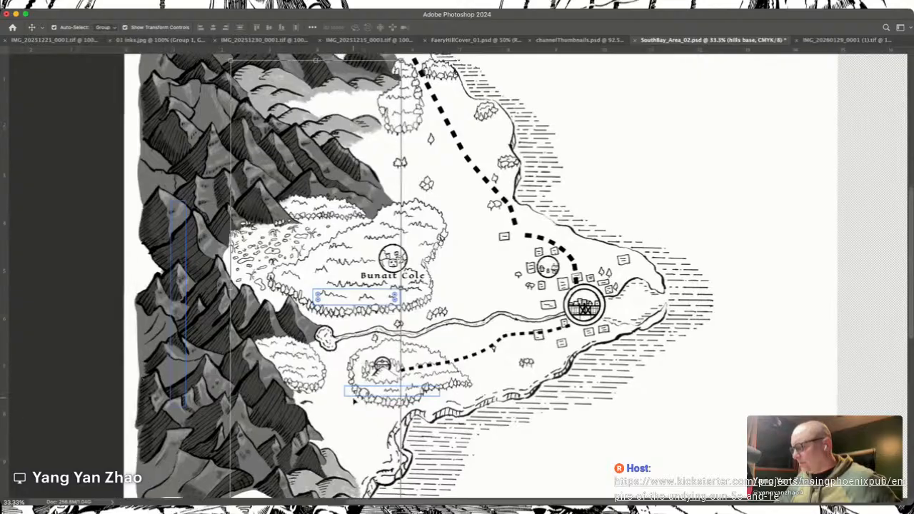
scroll(354, 401, up, 2)
scroll(354, 402, left, 2)
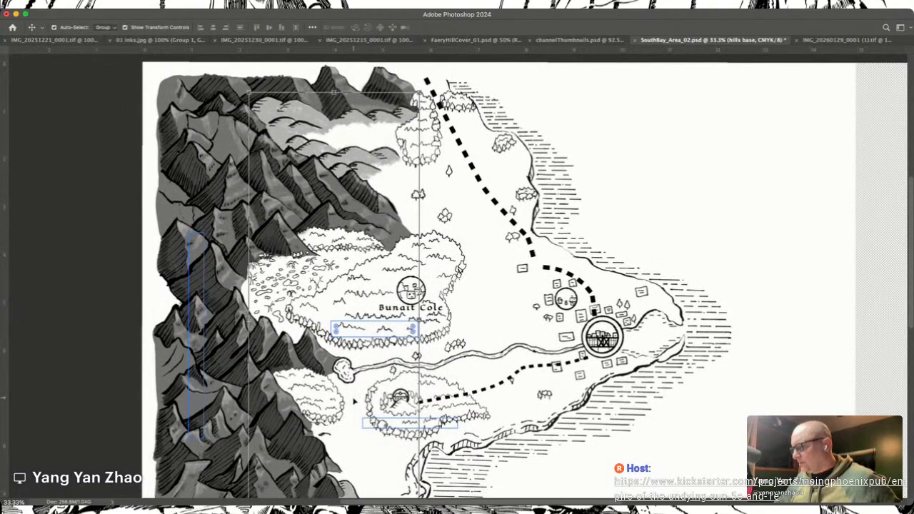
scroll(354, 402, up, 1)
scroll(355, 401, left, 1)
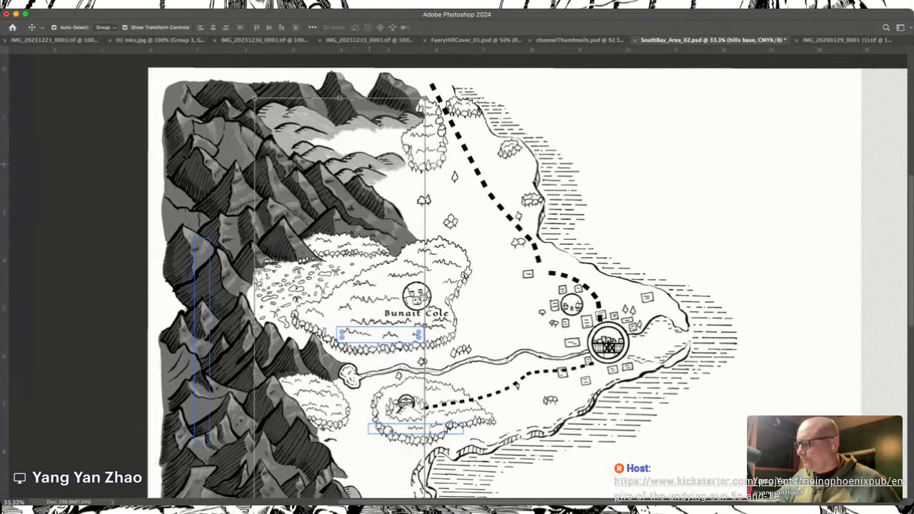
click(362, 157)
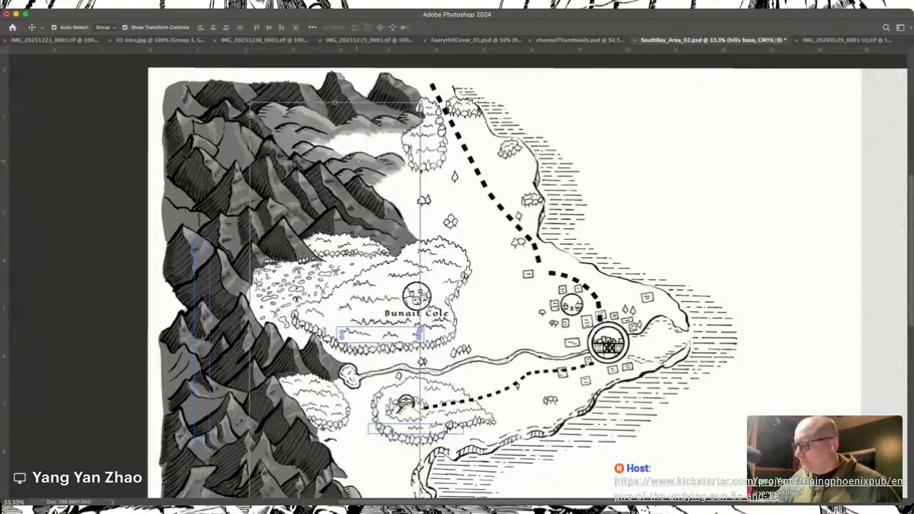
click(368, 148)
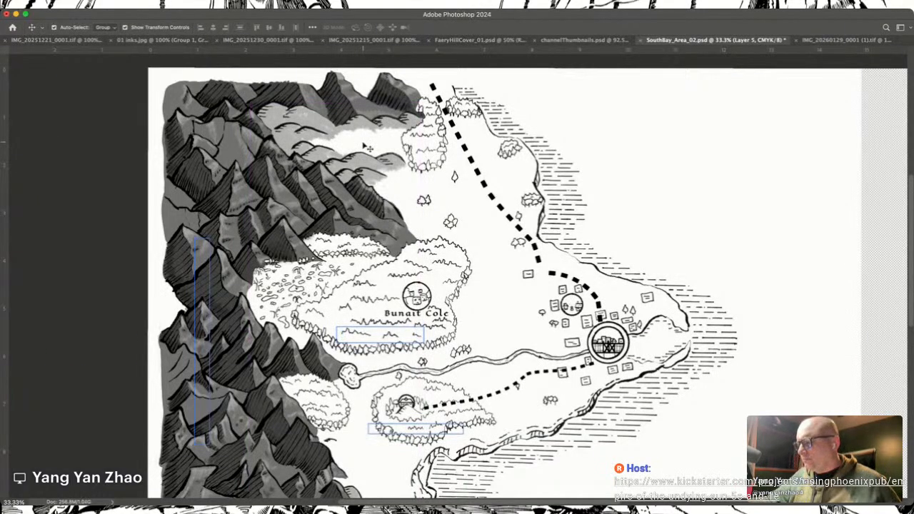
Step: Sample the light grey of the upper hills and prepare a larger textured brush with 90% flow
key(i)
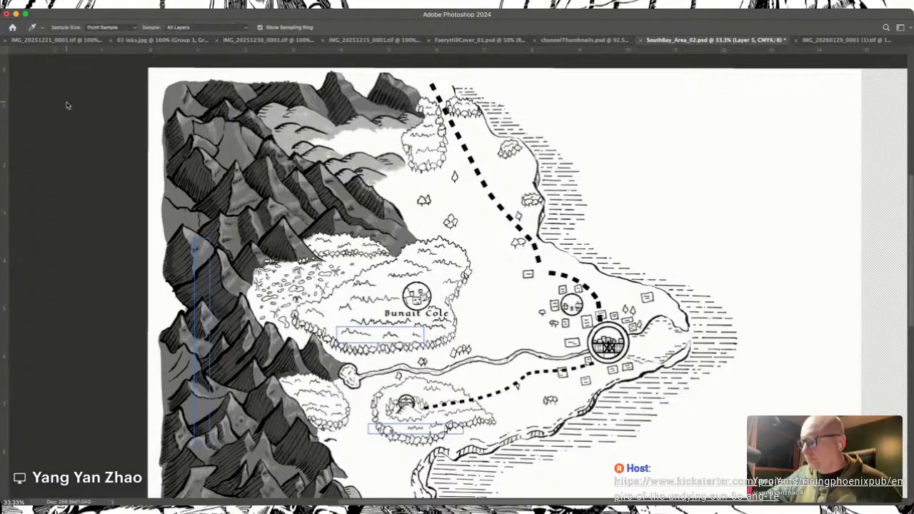
click(363, 154)
key(b)
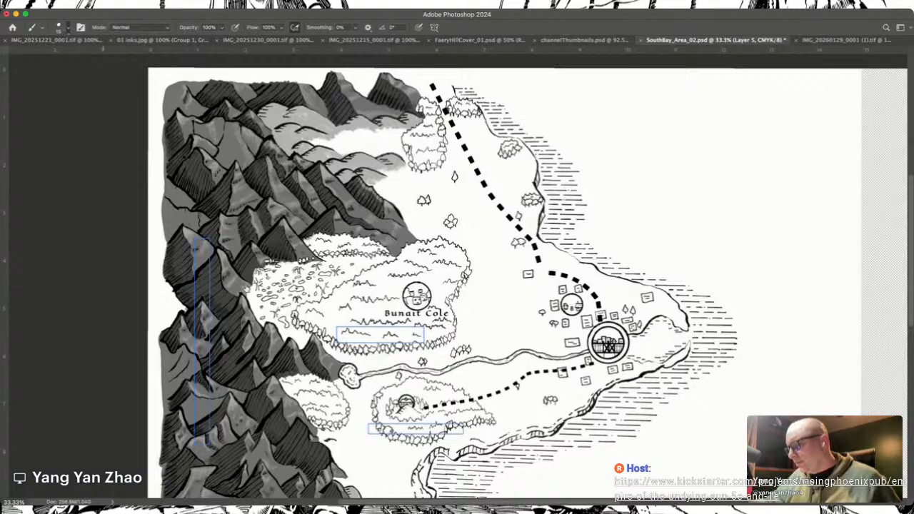
key(shift+9)
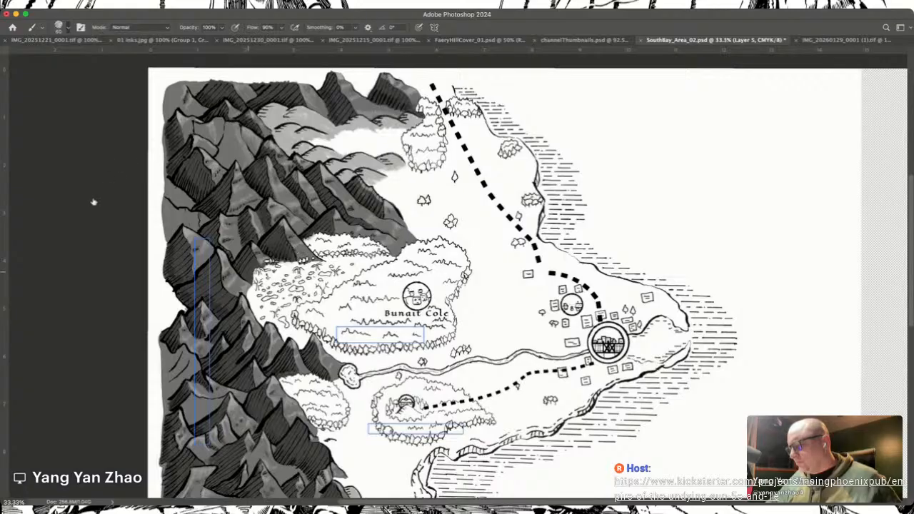
key(bracketright)
key(bracketright)
key(bracketright)
key(bracketright)
key(bracketright)
key(bracketright)
key(bracketright)
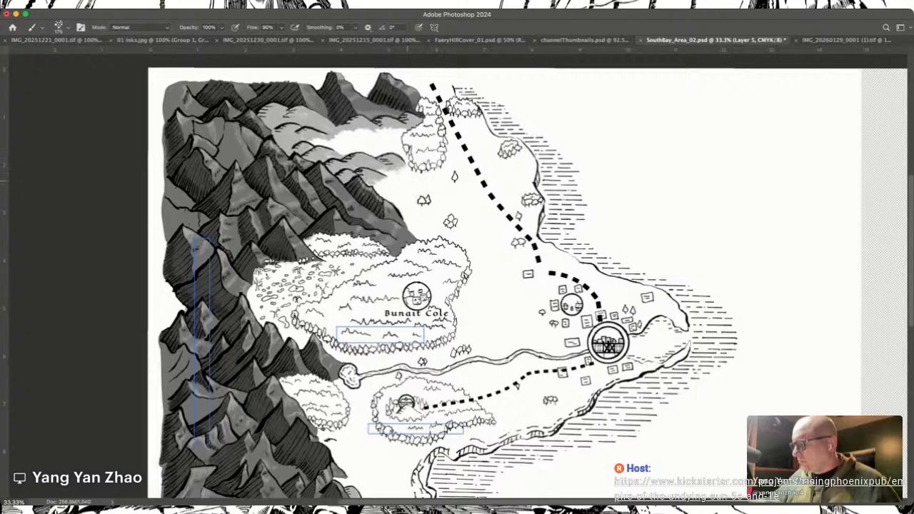
Step: Test and undo a brush stroke, and try painting light grey over the small hill marks below the forest beside the southern mountains
drag(490, 289, 519, 300)
key(super+z)
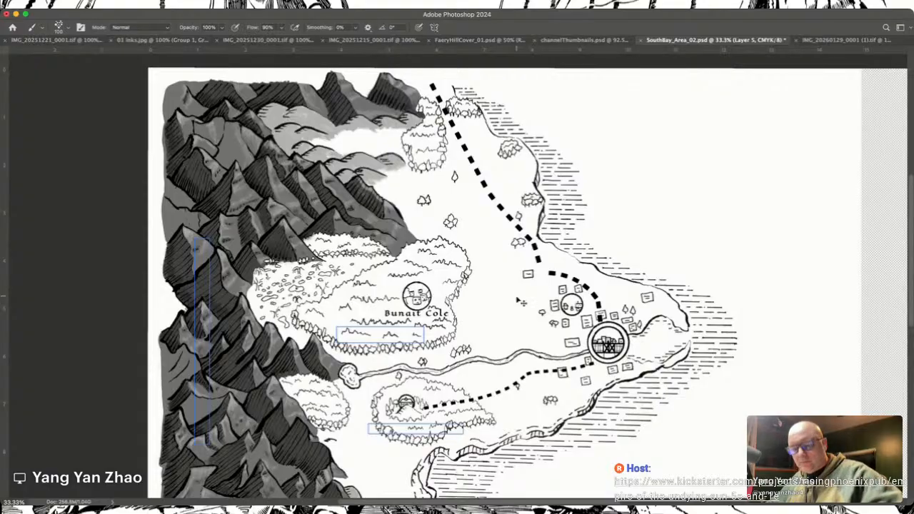
key(super+equal)
scroll(520, 301, left, 10)
scroll(519, 300, down, 10)
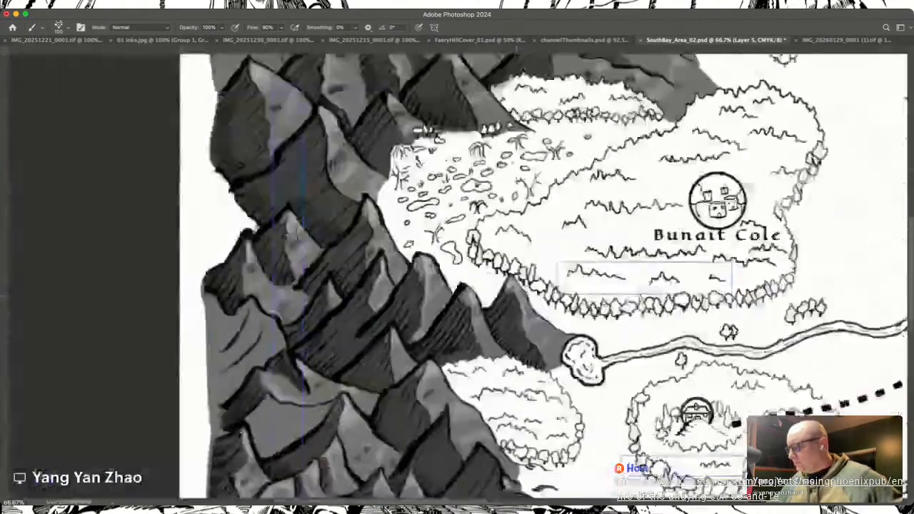
scroll(516, 295, down, 3)
scroll(516, 295, right, 5)
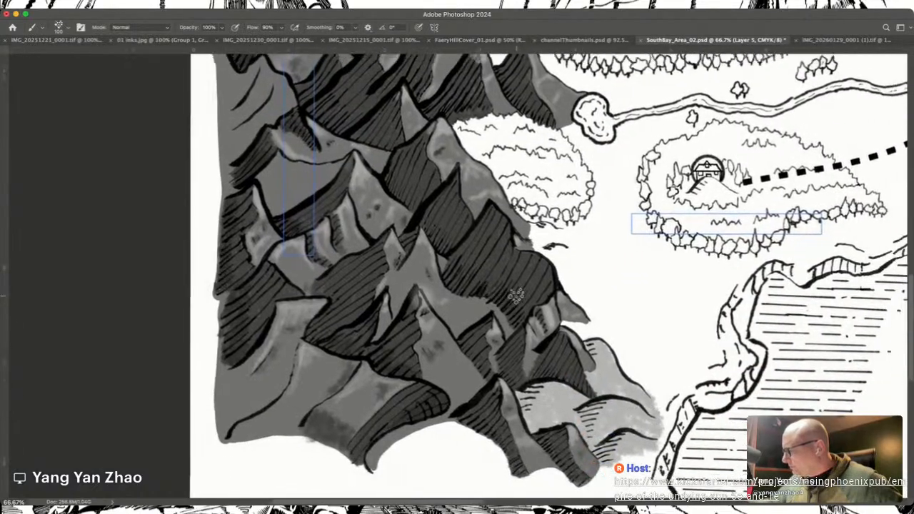
mouse_move(564, 261)
mouse_down()
mouse_move(534, 247)
mouse_move(547, 236)
mouse_move(563, 252)
mouse_move(563, 235)
mouse_move(538, 253)
mouse_move(570, 261)
mouse_move(570, 239)
mouse_move(527, 232)
mouse_move(577, 251)
mouse_up()
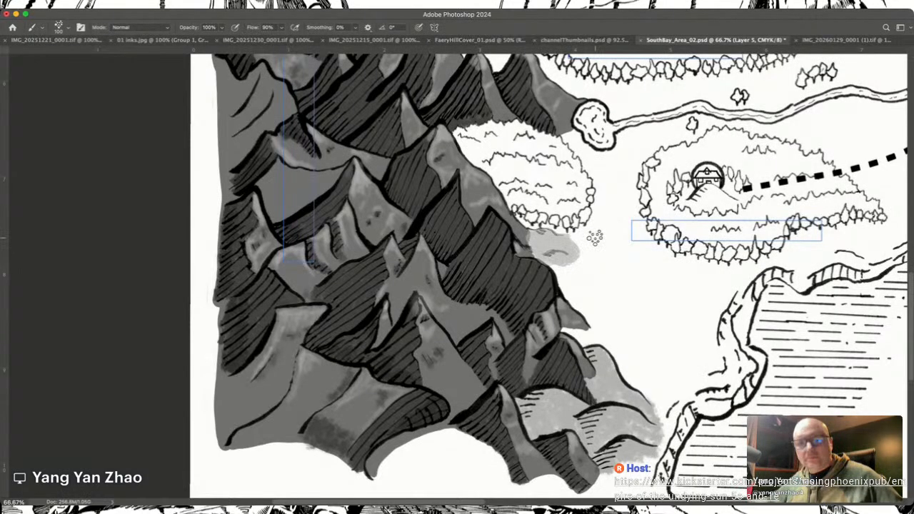
Step: Try trimming the grey hill patch with an enlarged eraser, and undo the erasing and the painted patch
key(e)
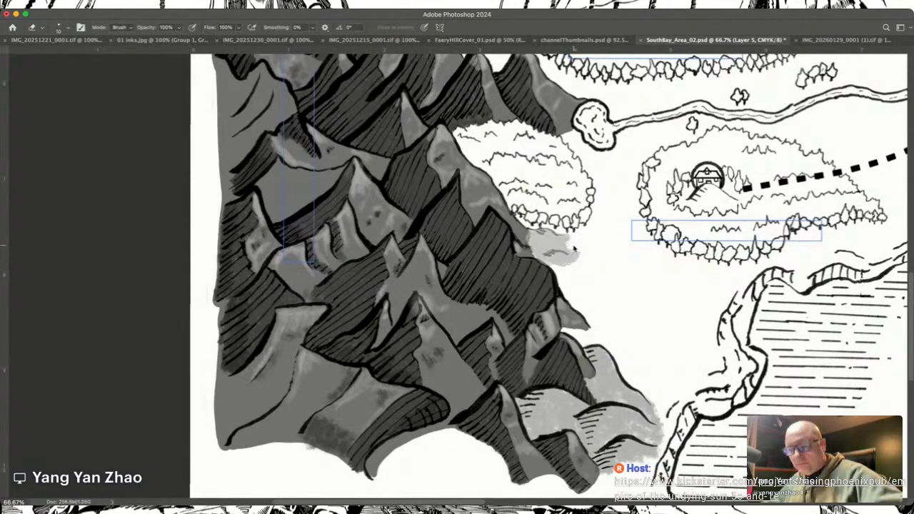
key(bracketright)
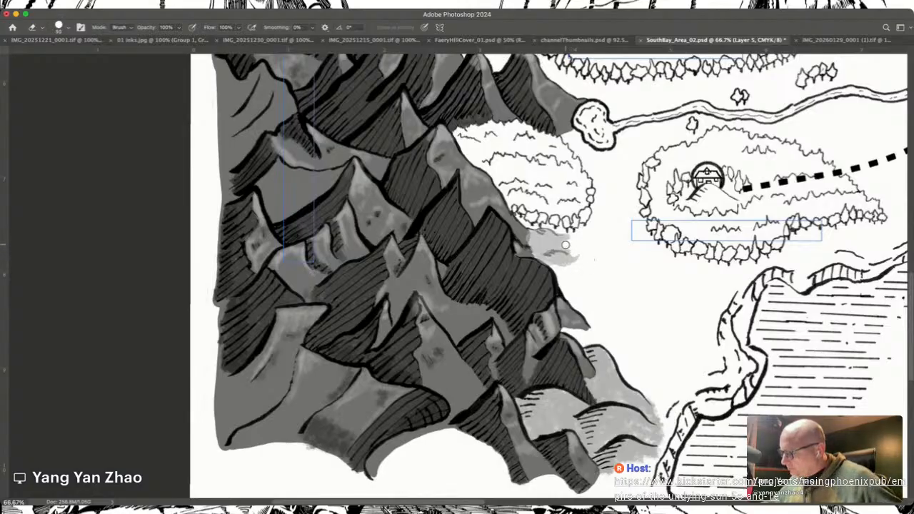
mouse_move(568, 245)
mouse_down()
mouse_move(579, 256)
mouse_move(553, 250)
mouse_up()
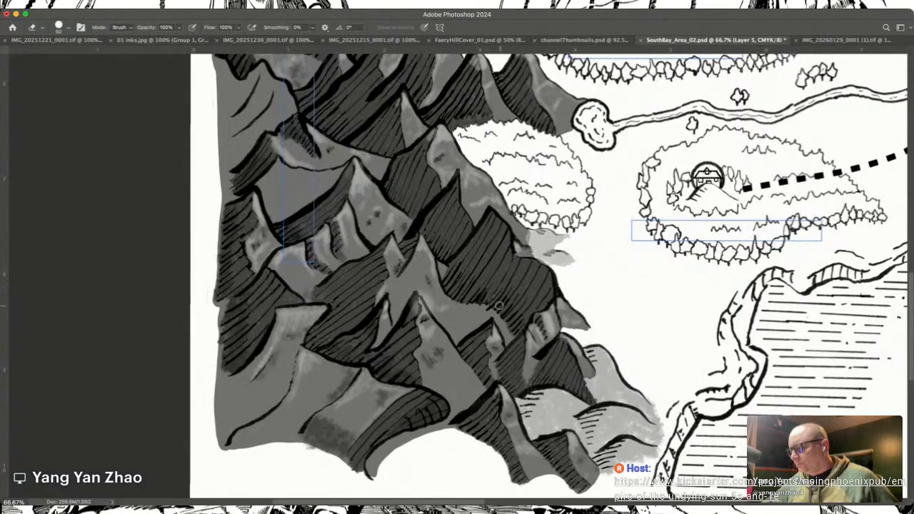
key(super+z)
key(super+z)
key(super+z)
key(super+z)
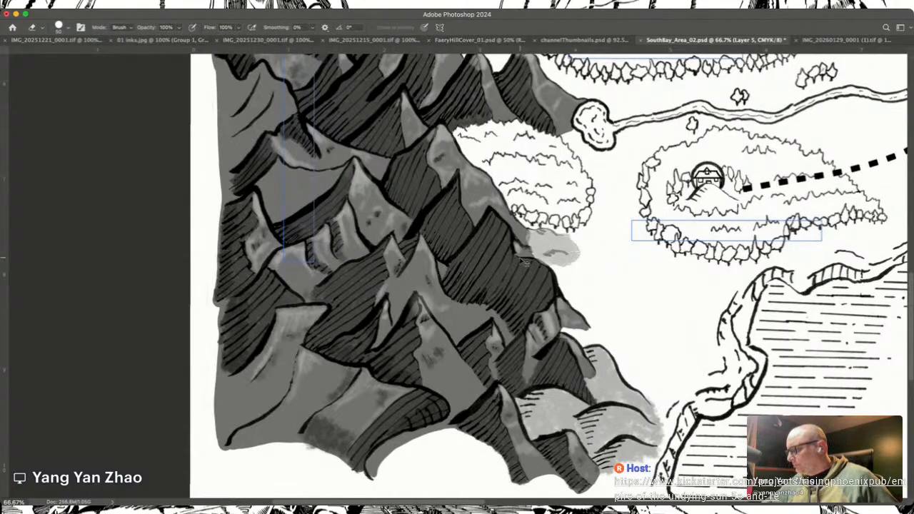
key(super+shift+z)
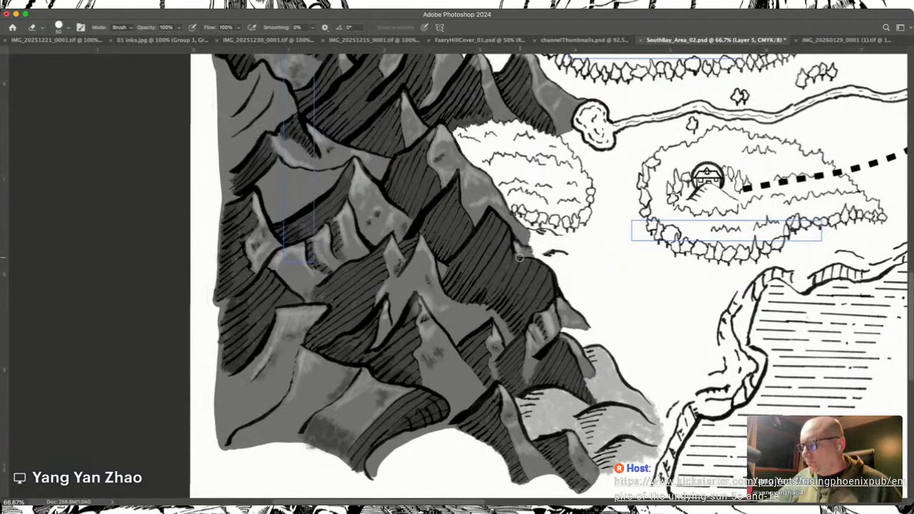
Step: Paint light grey over the small hill marks below the forest on the hills base layer
click(161, 367)
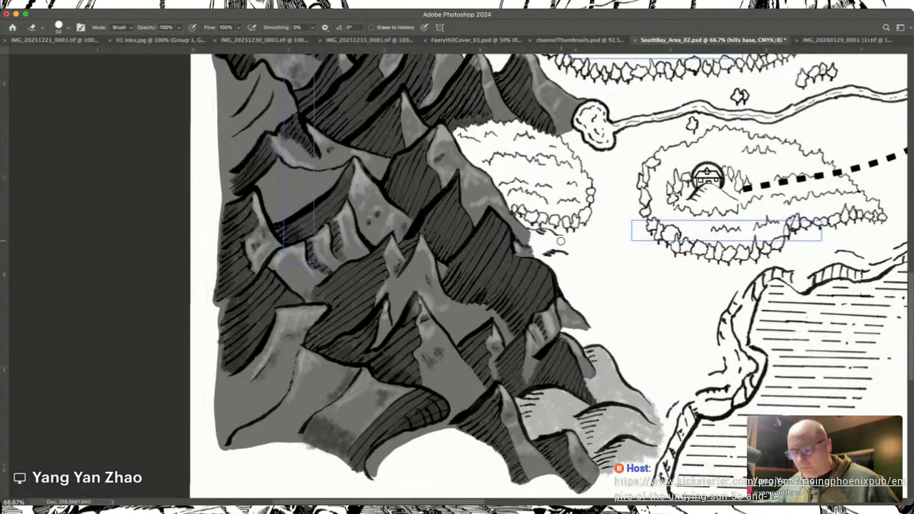
key(b)
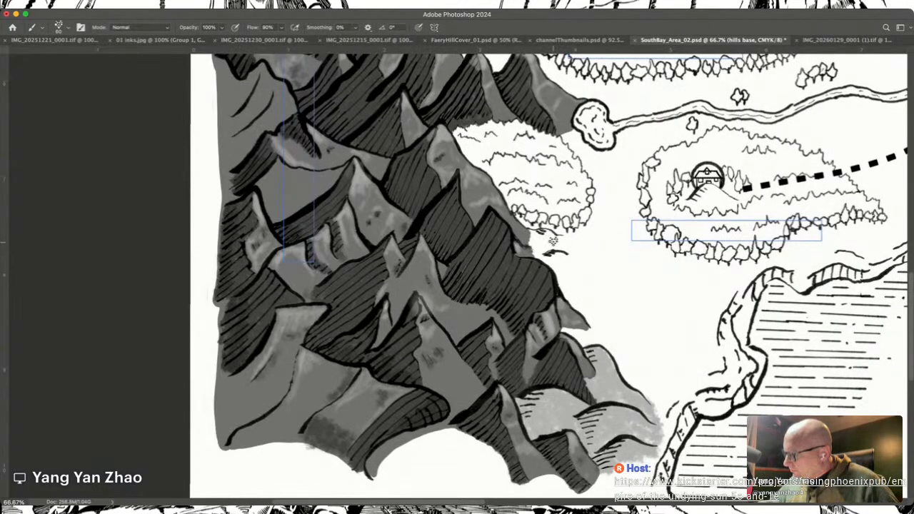
drag(542, 233, 536, 234)
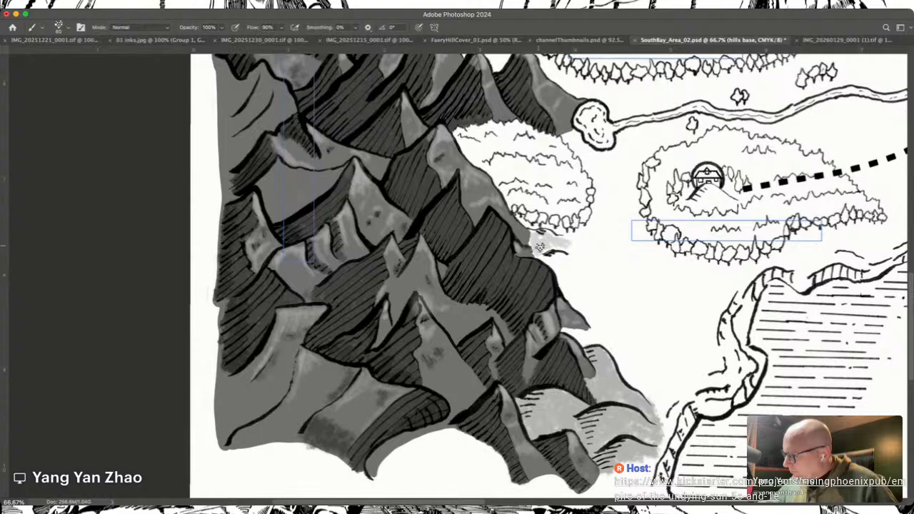
mouse_move(563, 242)
mouse_down()
mouse_move(571, 243)
mouse_move(541, 254)
mouse_move(573, 259)
mouse_move(554, 245)
mouse_move(578, 259)
mouse_move(546, 257)
mouse_move(531, 242)
mouse_up()
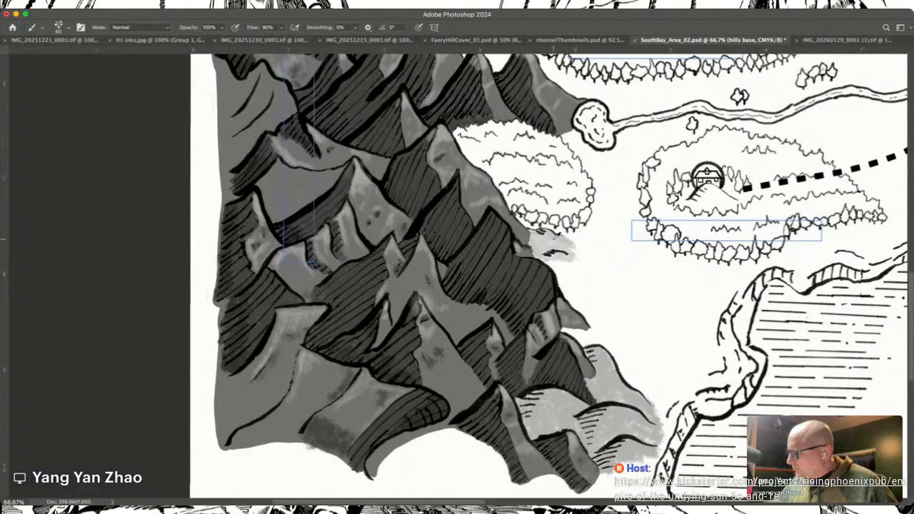
click(553, 236)
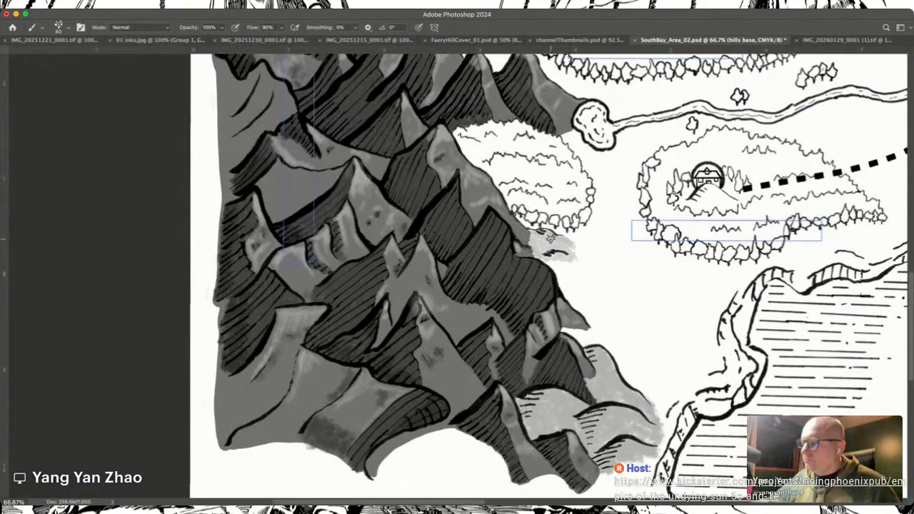
Step: Pick a tone for shading the small hills and reduce the brush size
key(i)
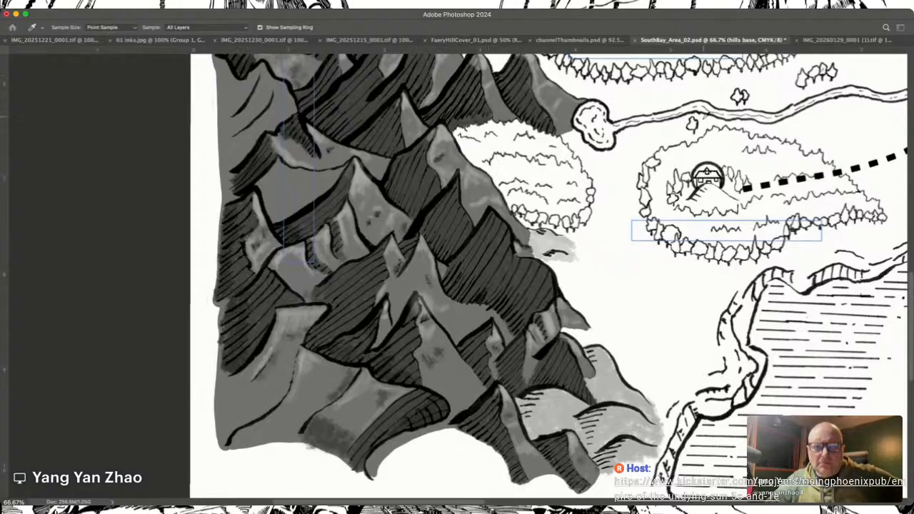
key(b)
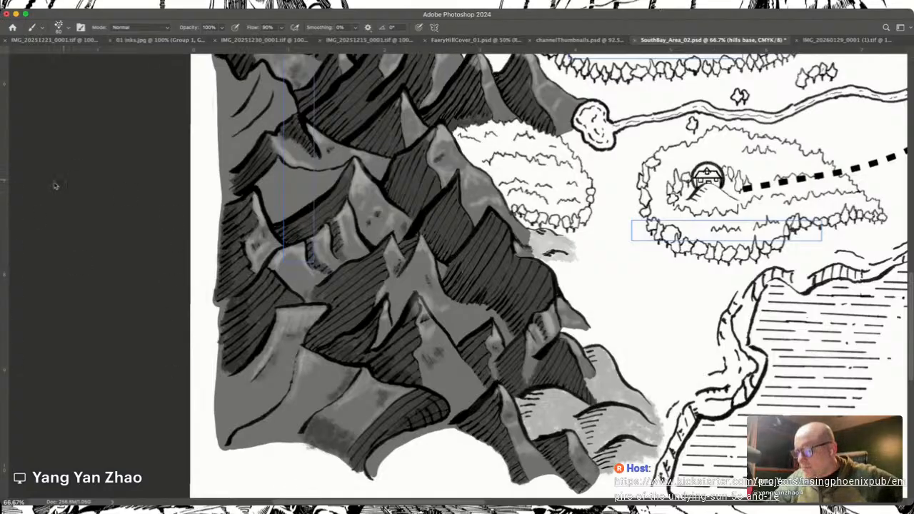
key(i)
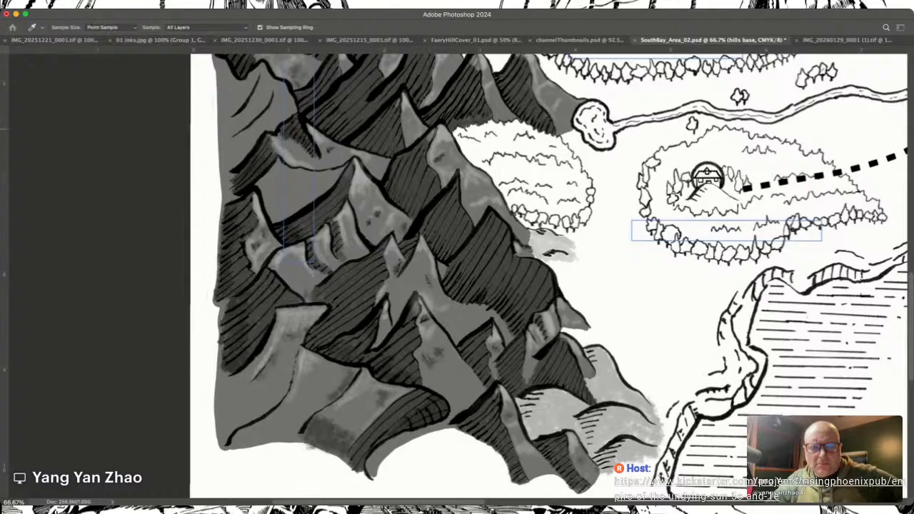
key(b)
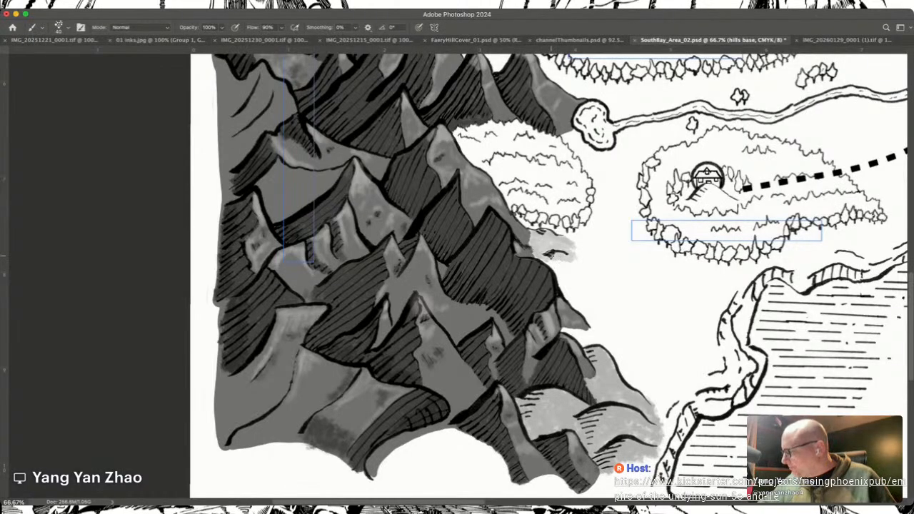
Step: Select the Hill shadows layer, add a new layer and name it Hills highlights
click(160, 353)
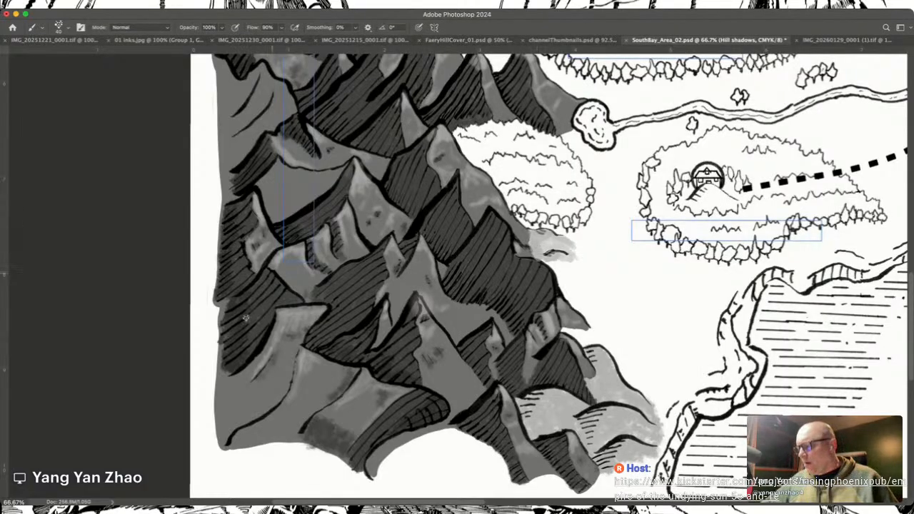
click(172, 441)
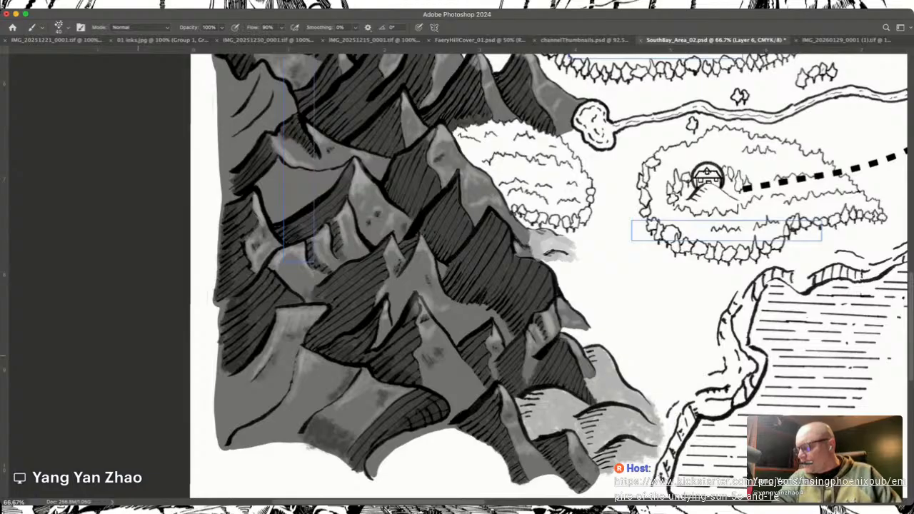
key(Return)
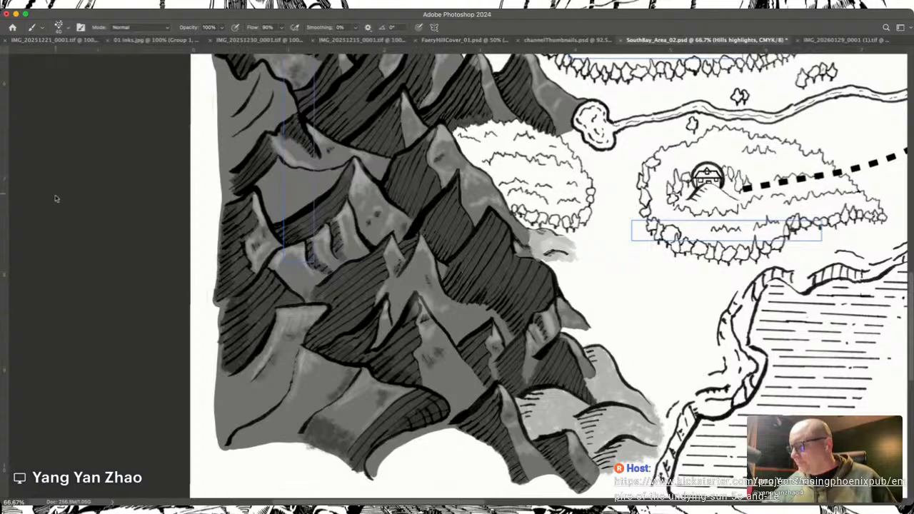
Step: Sample a light grey tone for the highlights of the hills between the northern mountains
key(i)
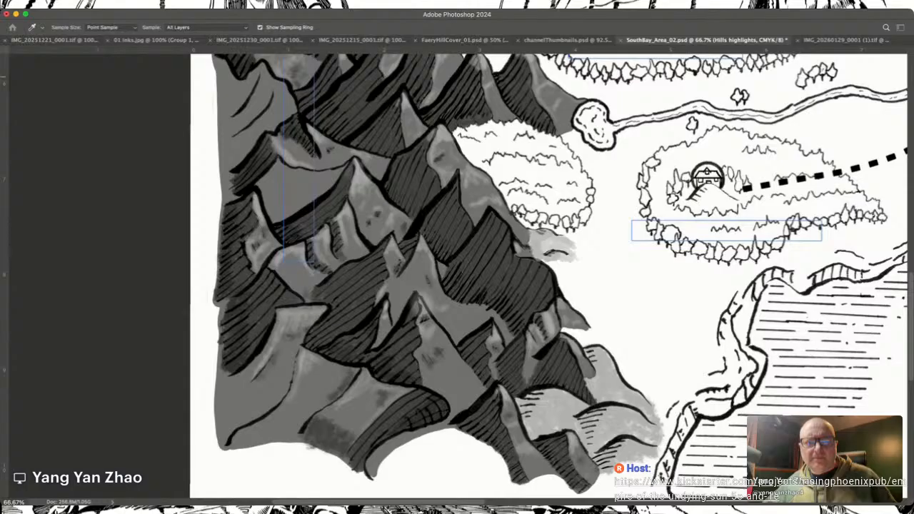
key(b)
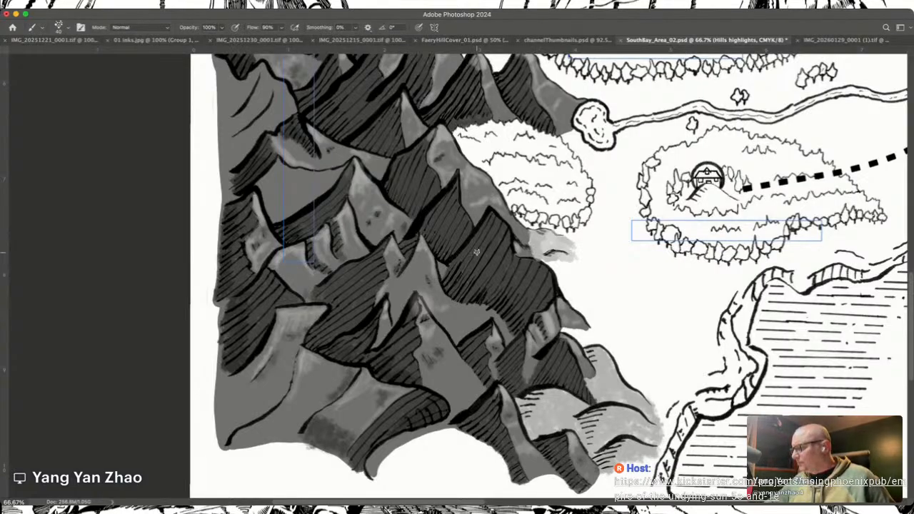
scroll(478, 252, right, 4)
scroll(477, 252, up, 6)
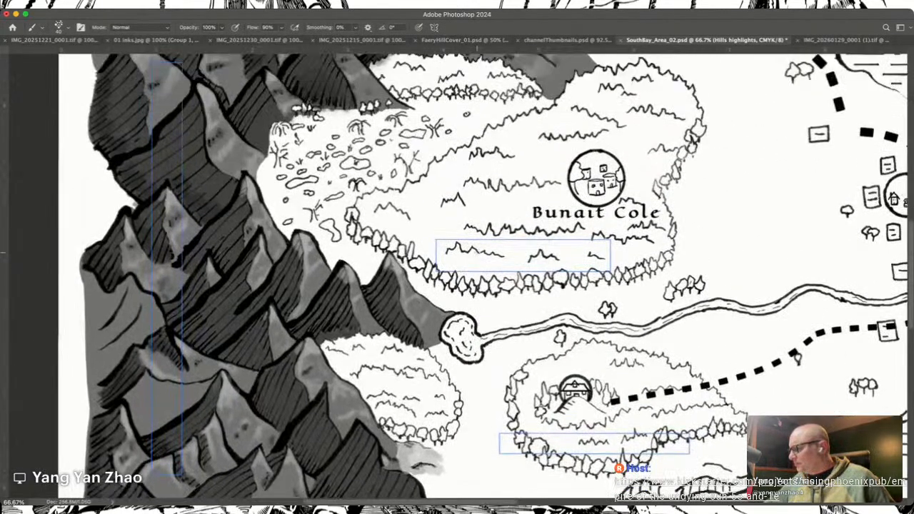
scroll(477, 253, up, 9)
scroll(477, 252, left, 3)
scroll(477, 252, down, 4)
scroll(477, 252, down, 6)
scroll(477, 252, up, 10)
scroll(478, 252, up, 2)
scroll(477, 252, right, 2)
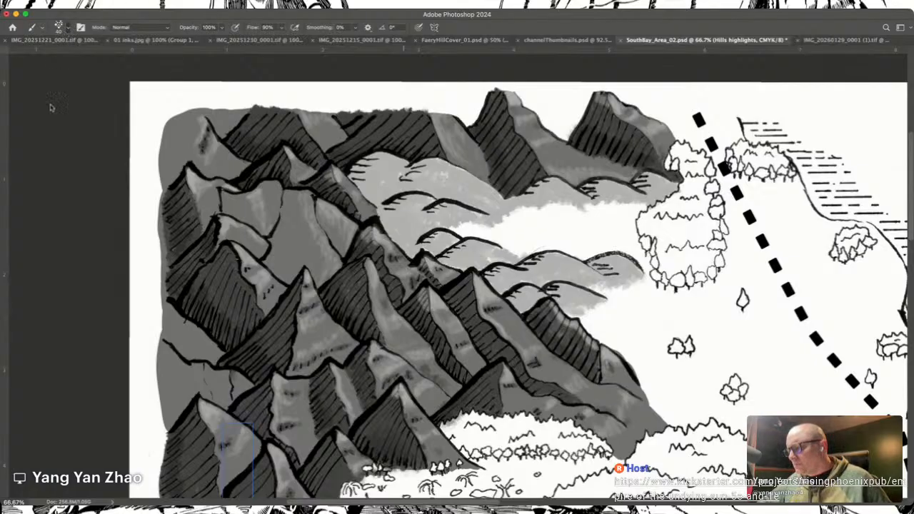
Step: Set the Smudge tool's strength to 24% and try smudging the small hills below the northern peaks
click(120, 188)
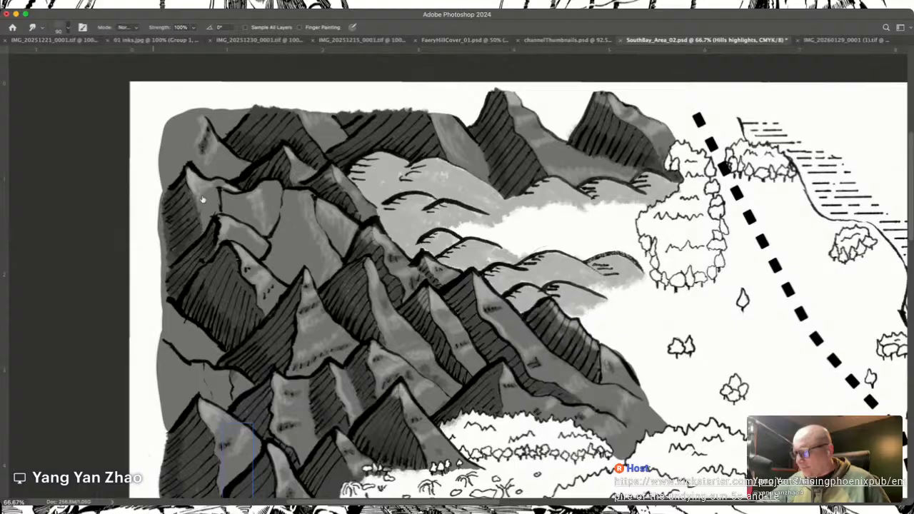
key(2)
key(4)
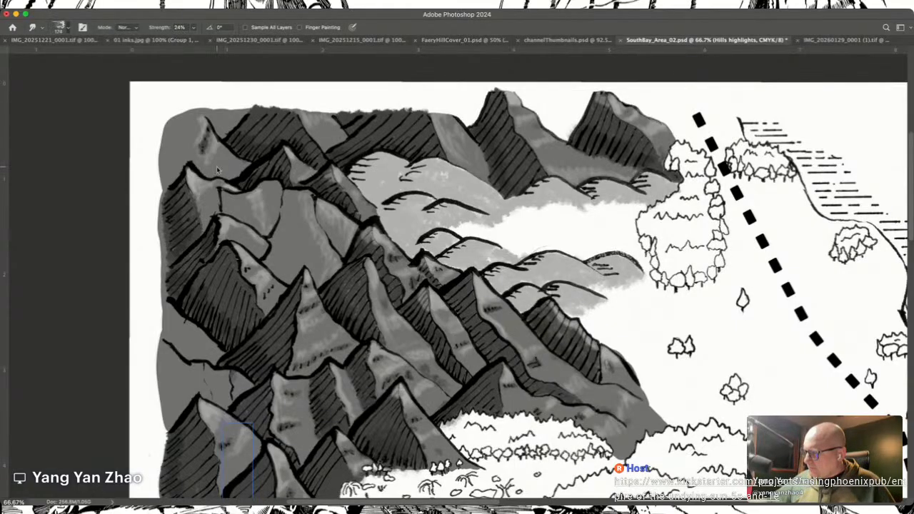
drag(564, 189, 571, 196)
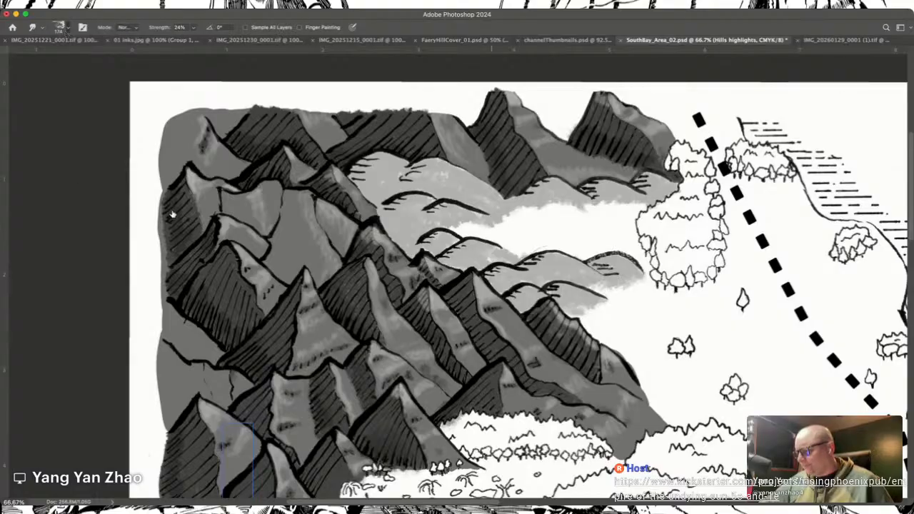
Step: Paint light highlights on the northern hills with the Mixer Brush at a reduced brush size
key(b)
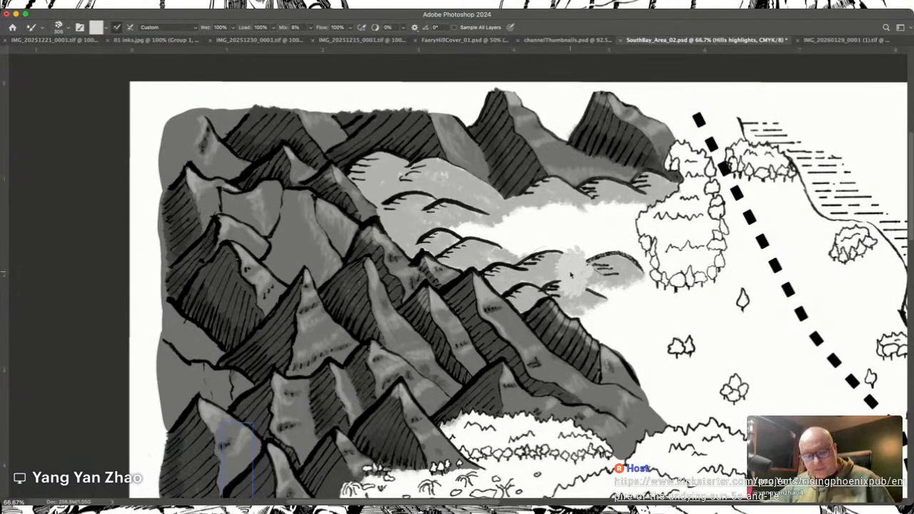
click(571, 270)
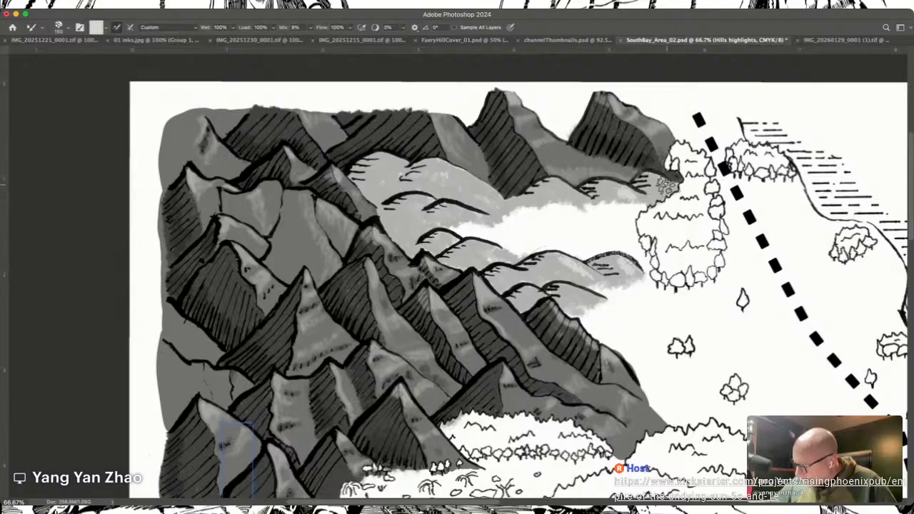
key(bracketleft)
key(bracketleft)
key(bracketleft)
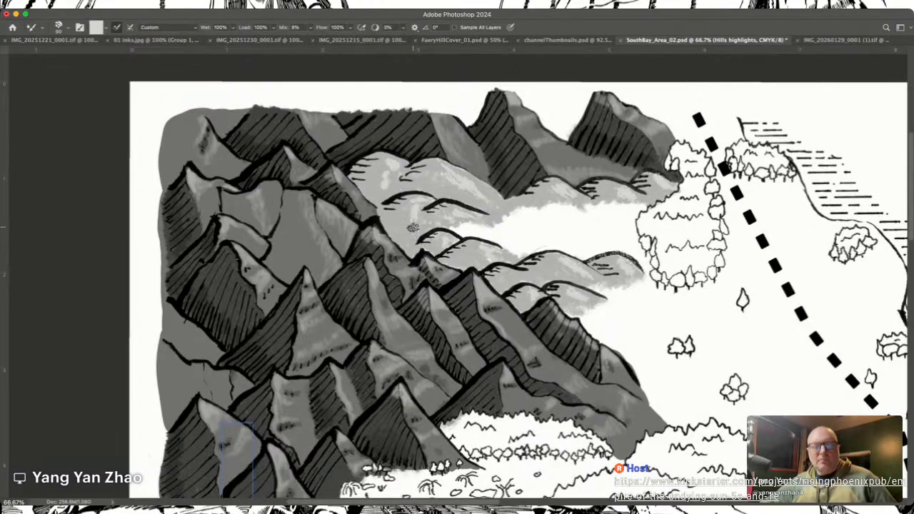
Step: Paint light highlights on the hills at the southeastern foot of the mountain range
scroll(413, 227, down, 10)
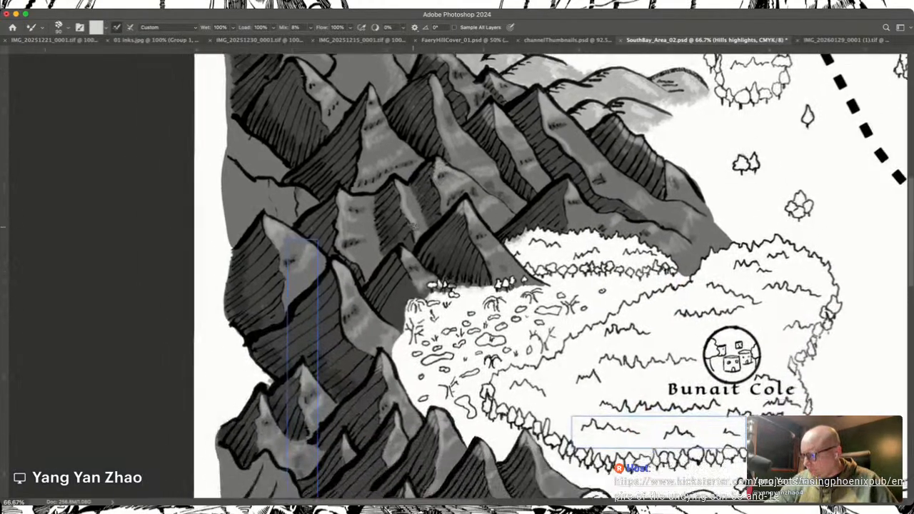
scroll(409, 243, right, 6)
scroll(409, 243, down, 2)
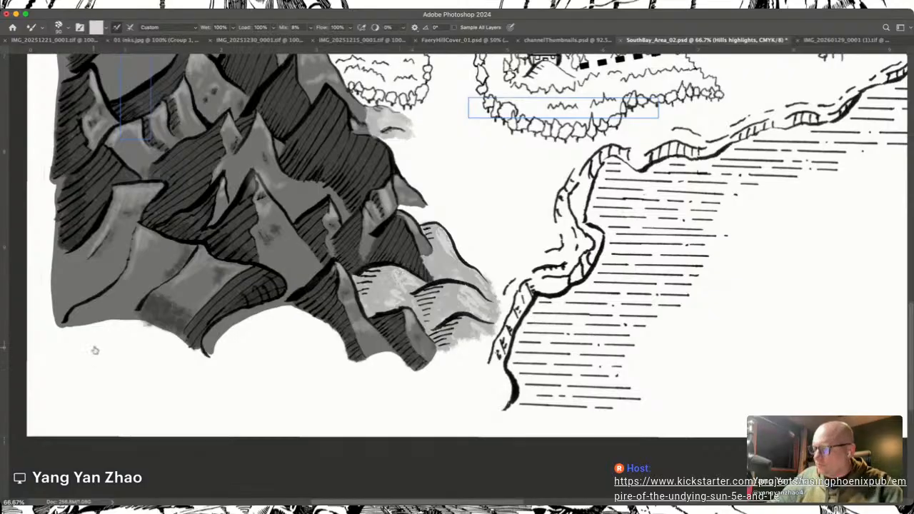
Step: Select the Hill shadows layer, switch back to the regular Brush and sample a grey for the shadows
click(157, 378)
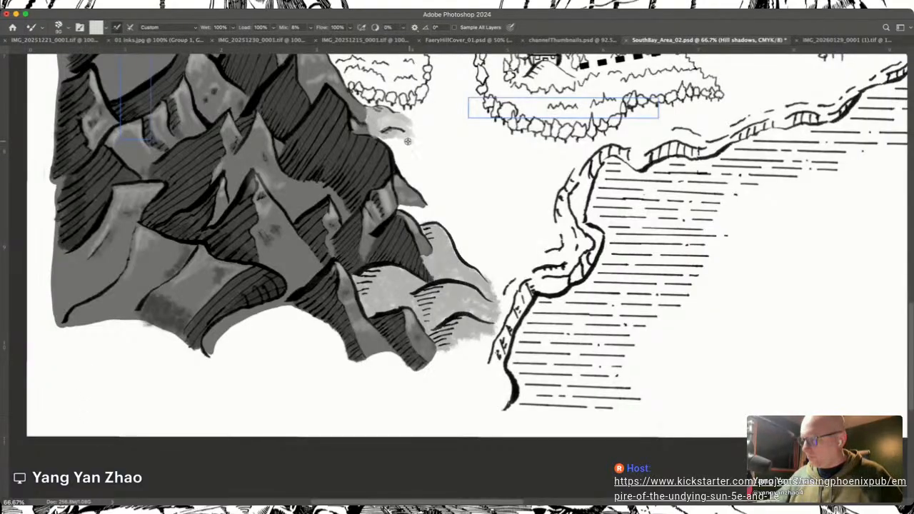
alt+click(370, 114)
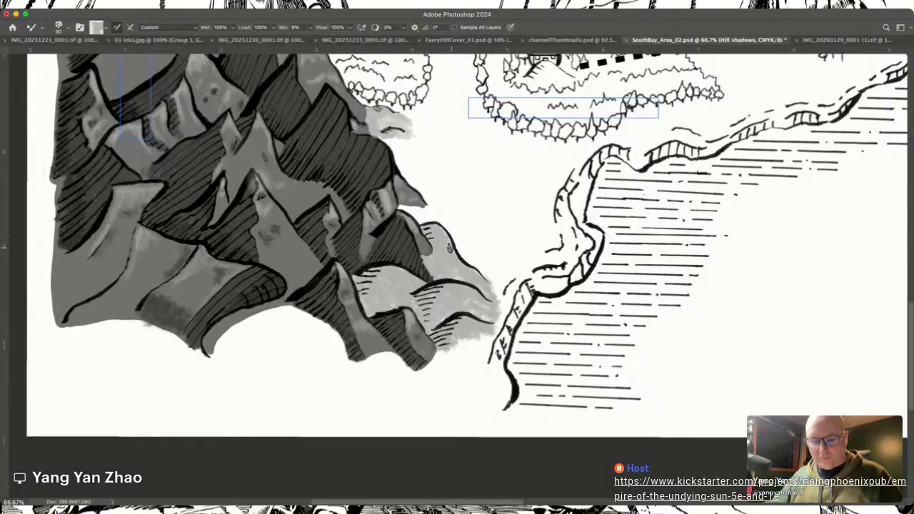
key(shift+b)
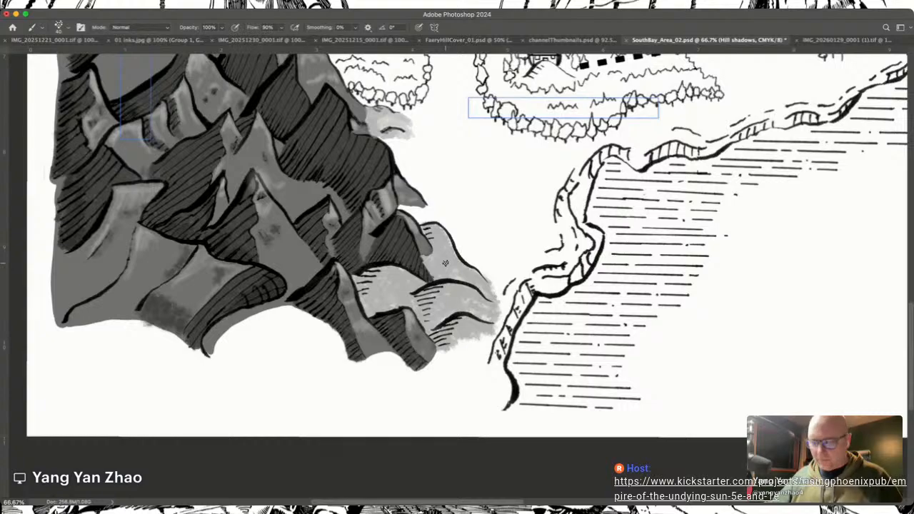
key(i)
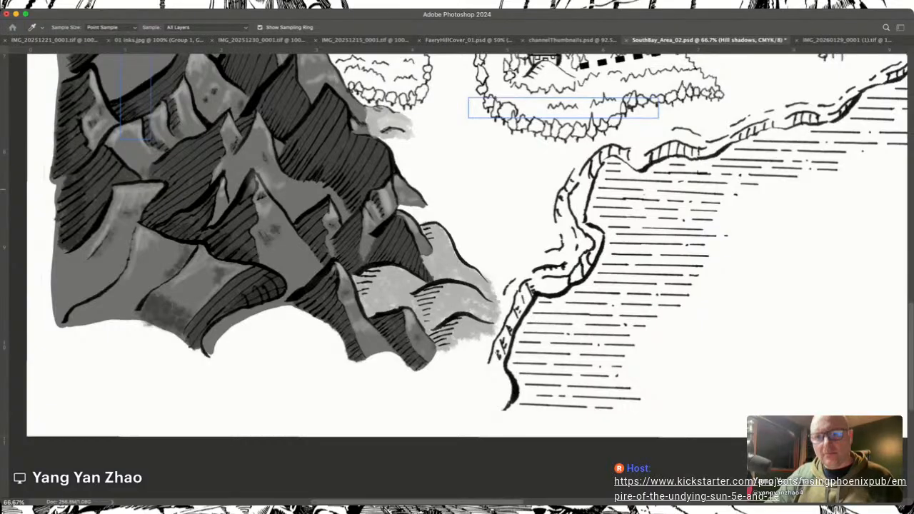
key(b)
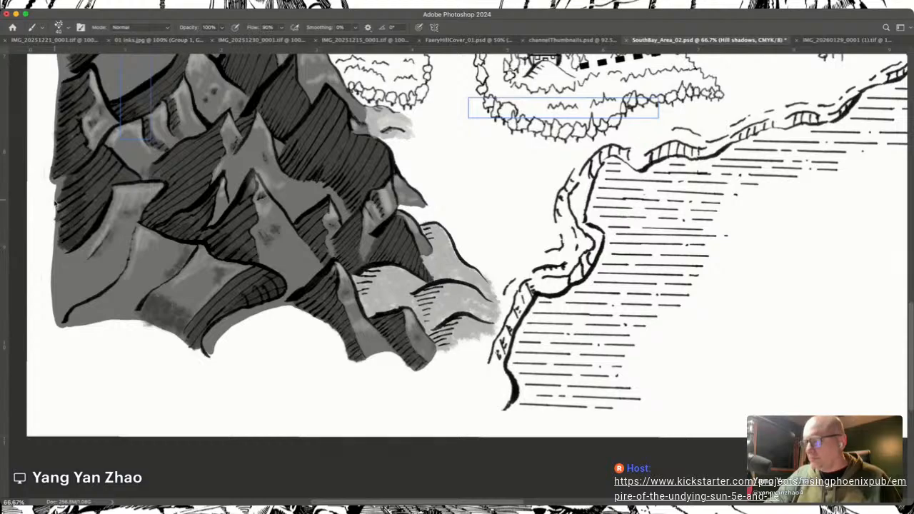
Step: Resample the shadow grey and shade the southeastern hills and the small hill below the forest patch
key(i)
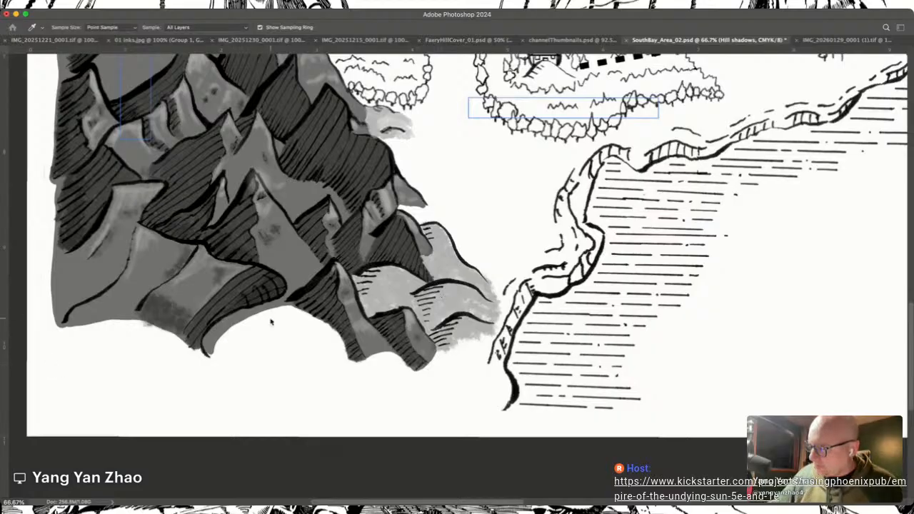
key(b)
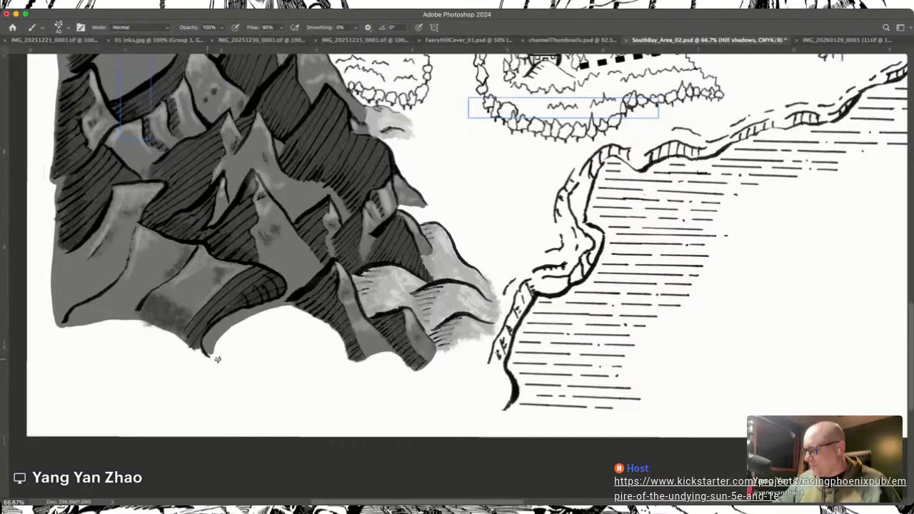
scroll(272, 335, up, 5)
scroll(272, 334, left, 2)
scroll(272, 335, up, 1)
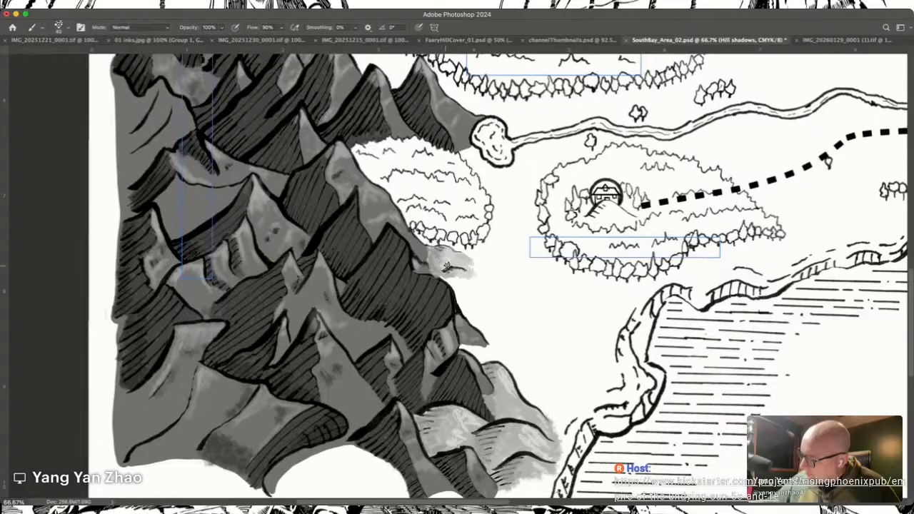
Step: Paint grey shadow strokes on the slopes of the northern hills on the Hill shadows layer
scroll(435, 258, up, 10)
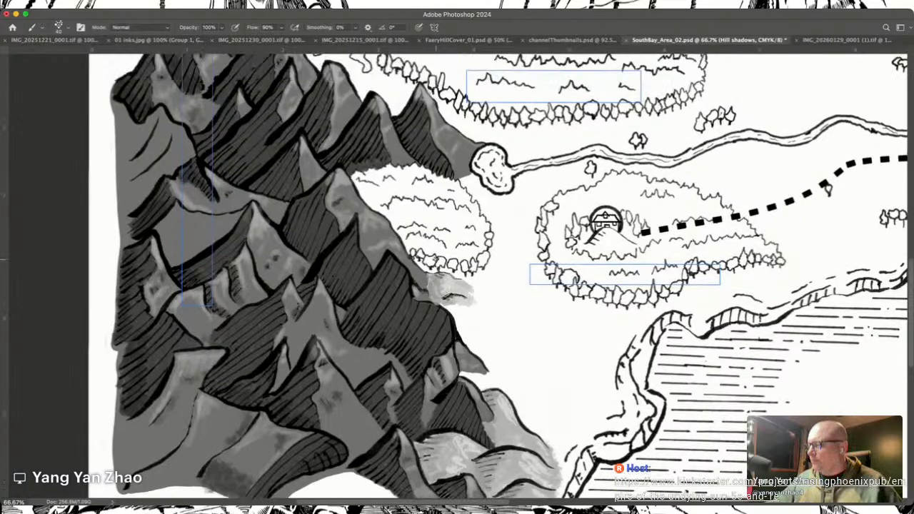
scroll(458, 271, right, 5)
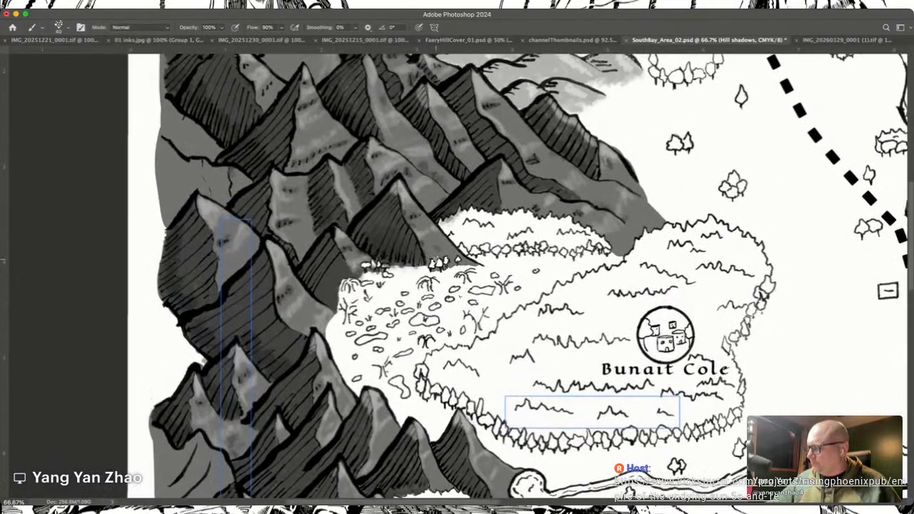
scroll(434, 259, up, 10)
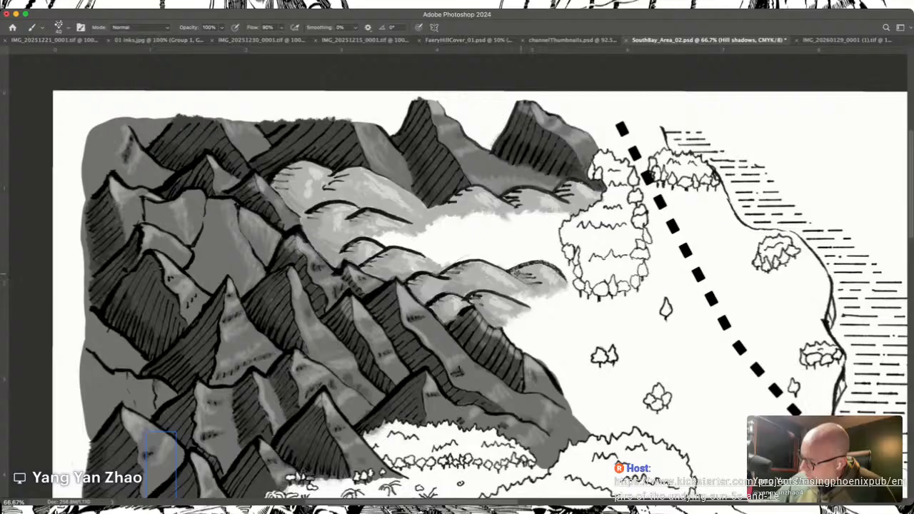
drag(526, 269, 548, 288)
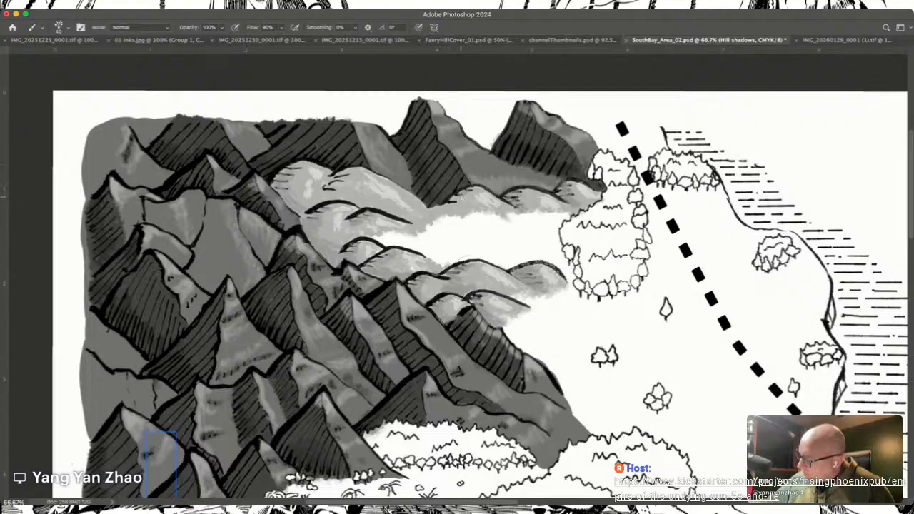
drag(457, 208, 457, 216)
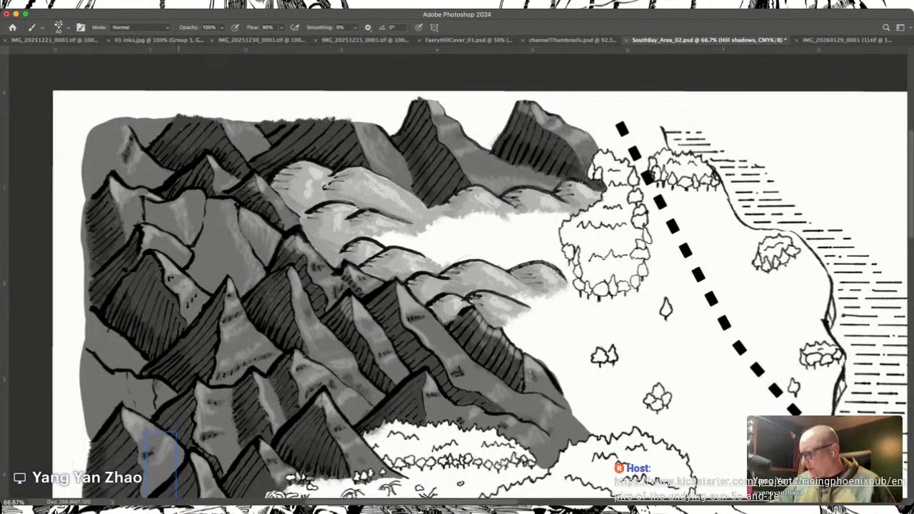
Step: Select the Hills group, add a new layer and name it Trees basw
scroll(494, 286, down, 10)
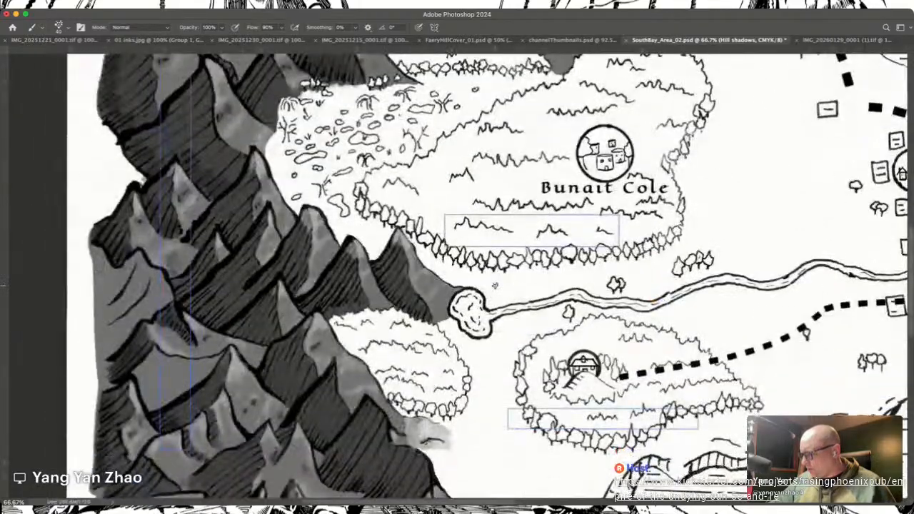
scroll(494, 286, right, 5)
scroll(495, 285, up, 5)
scroll(494, 286, left, 2)
scroll(494, 285, left, 5)
scroll(494, 286, down, 10)
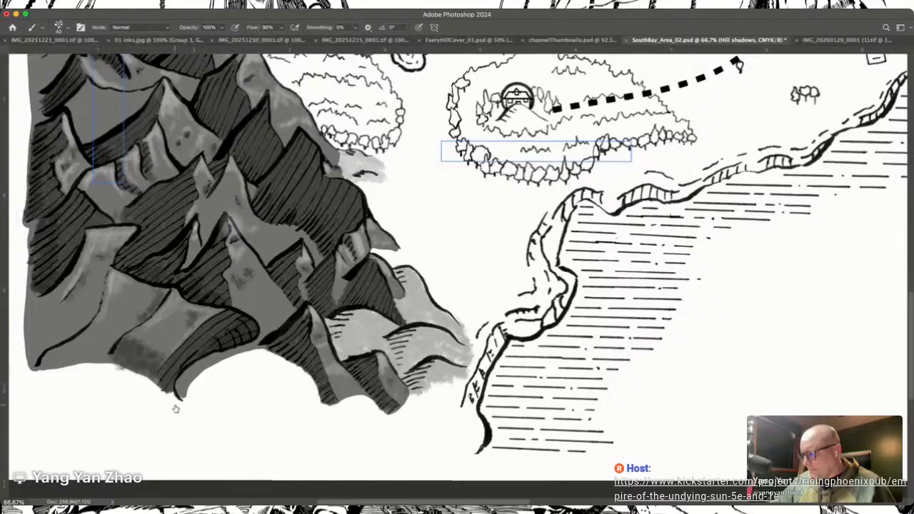
key(alt+[)
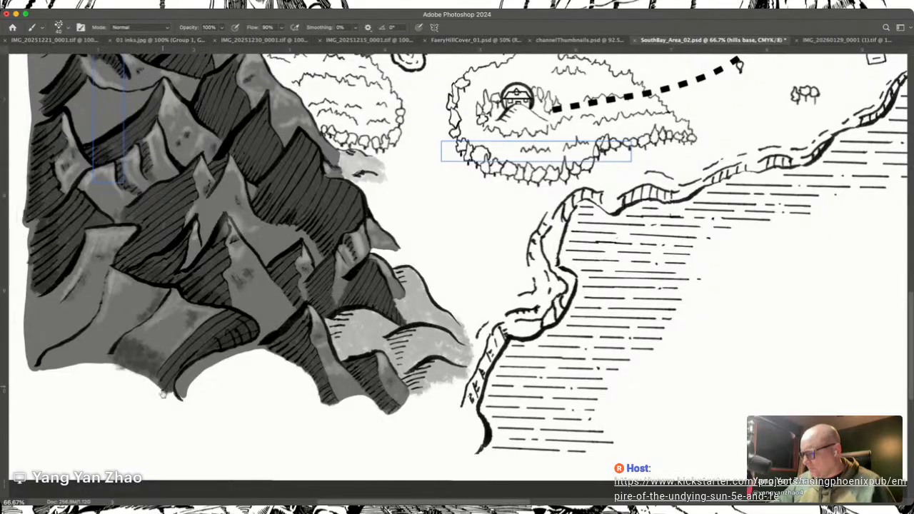
scroll(415, 299, up, 3)
scroll(414, 298, up, 4)
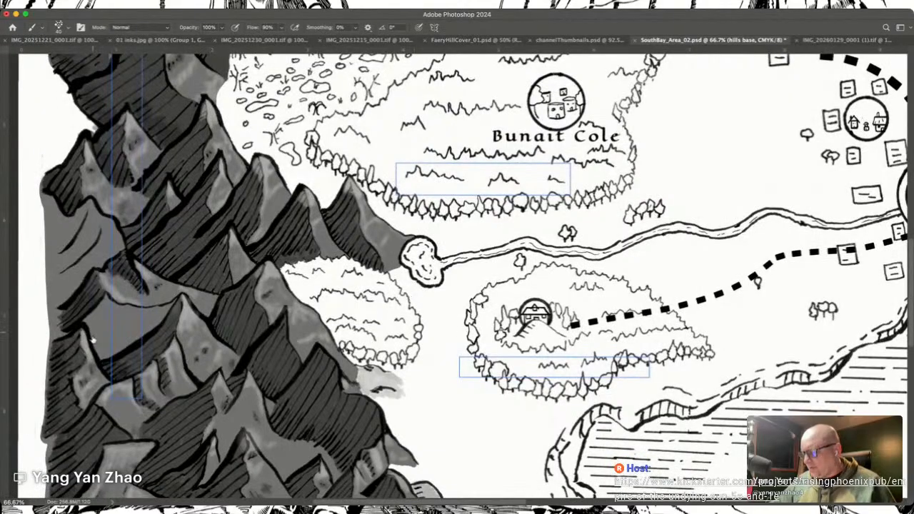
key(alt+bracketright)
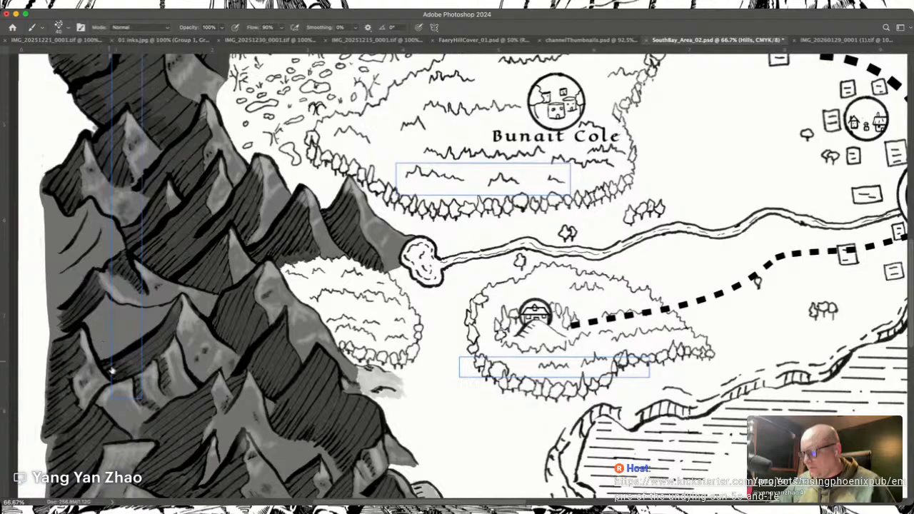
click(172, 444)
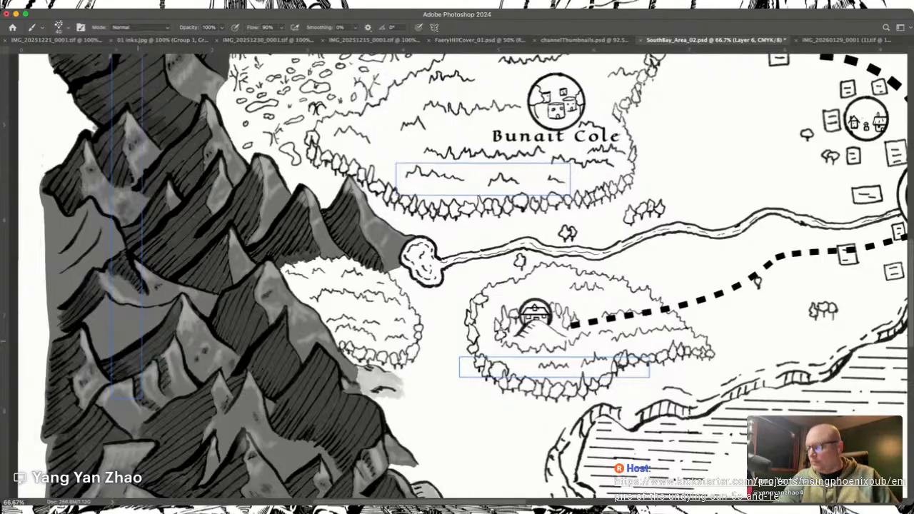
click(173, 443)
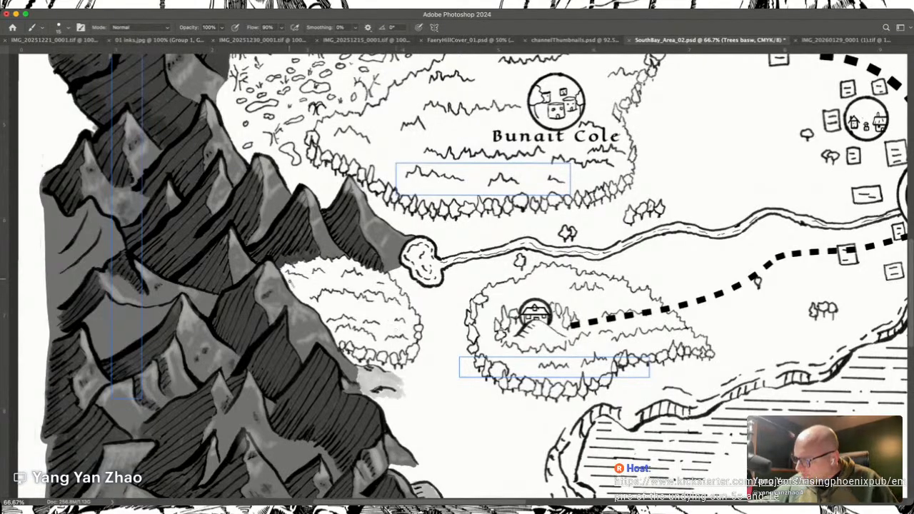
drag(293, 292, 295, 284)
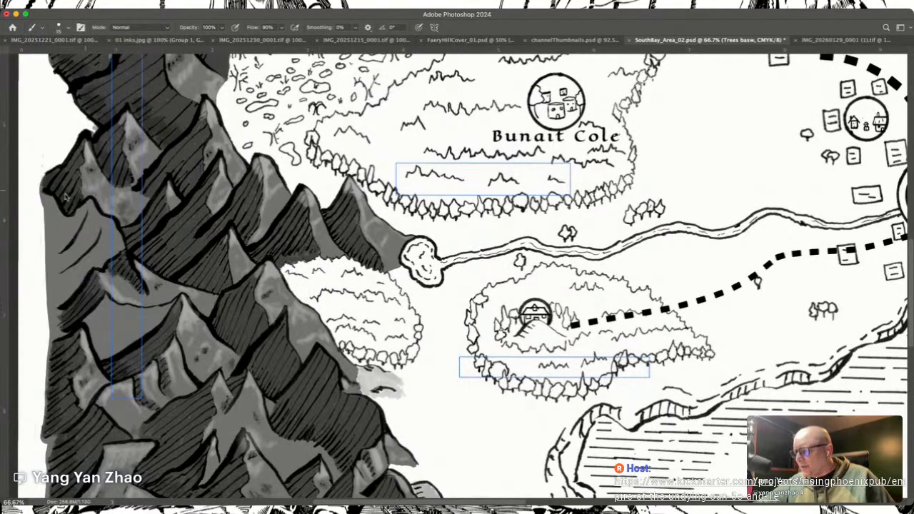
key(i)
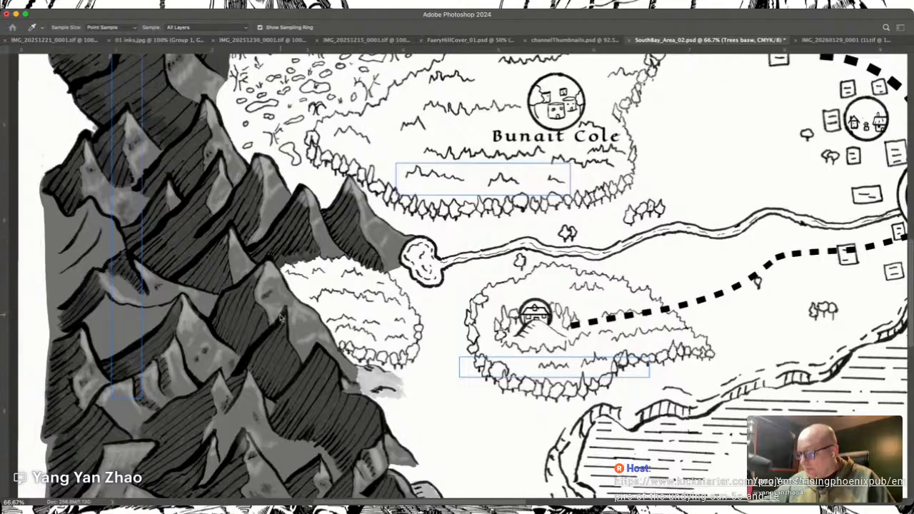
key(b)
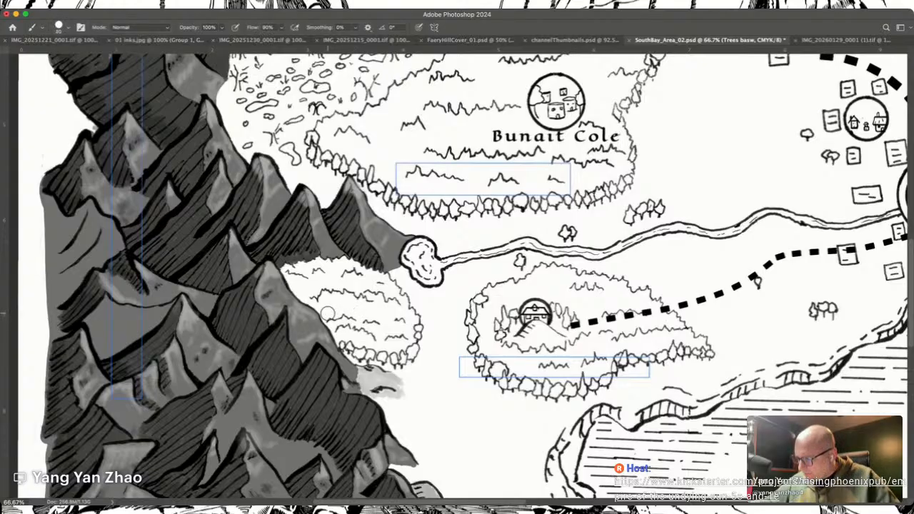
mouse_move(344, 338)
mouse_down()
mouse_move(301, 287)
mouse_move(292, 284)
mouse_move(292, 293)
mouse_move(293, 274)
mouse_move(331, 262)
mouse_move(387, 287)
mouse_move(410, 329)
mouse_move(393, 349)
mouse_move(324, 291)
mouse_move(369, 337)
mouse_move(369, 322)
mouse_move(381, 332)
mouse_move(378, 287)
mouse_move(386, 332)
mouse_move(362, 350)
mouse_up()
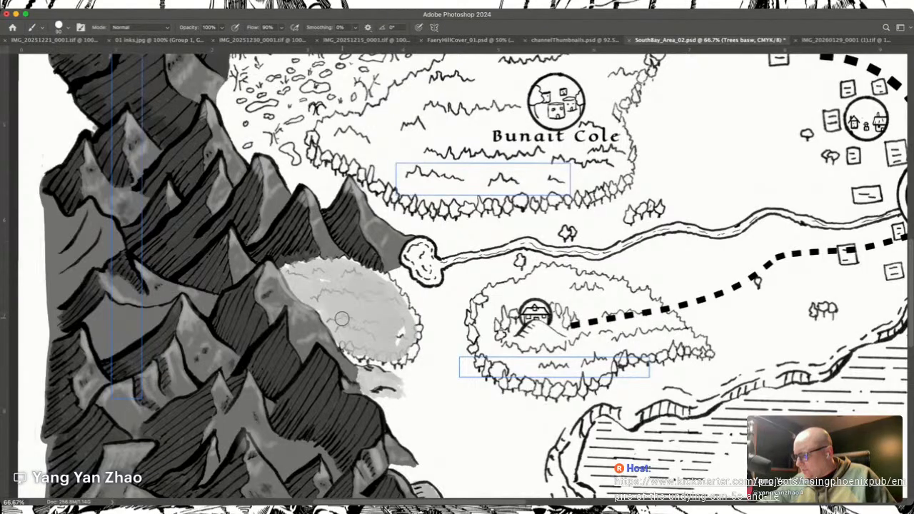
key(super+z)
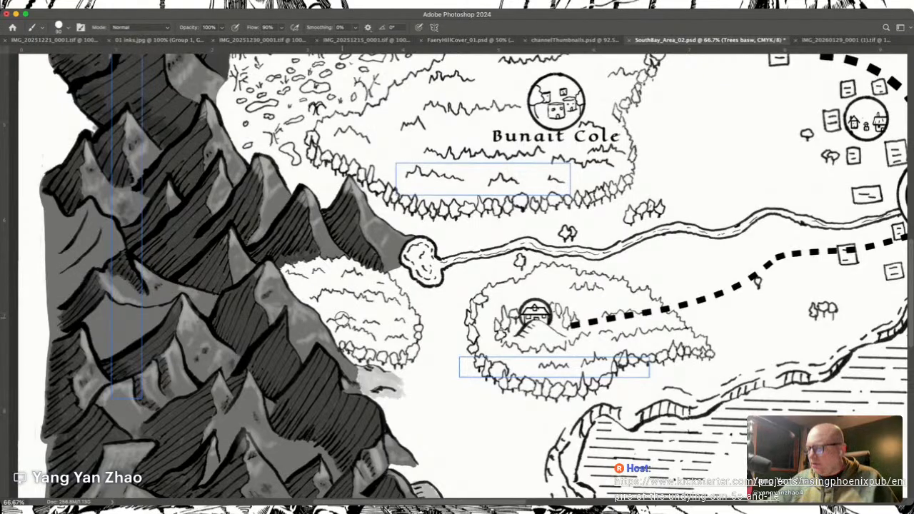
Step: Resample the grey for the Brush and test it with a few strokes over the small forest beside the mountains, undoing the strokes
key(i)
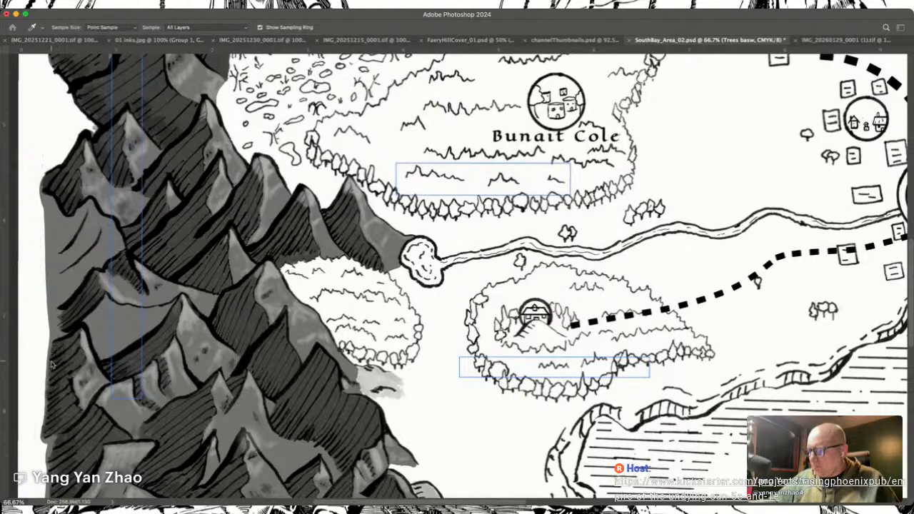
key(b)
mouse_move(303, 285)
mouse_down()
mouse_move(296, 278)
mouse_move(305, 297)
mouse_move(291, 273)
mouse_move(330, 265)
mouse_move(352, 274)
mouse_move(353, 357)
mouse_move(402, 365)
mouse_move(404, 338)
mouse_up()
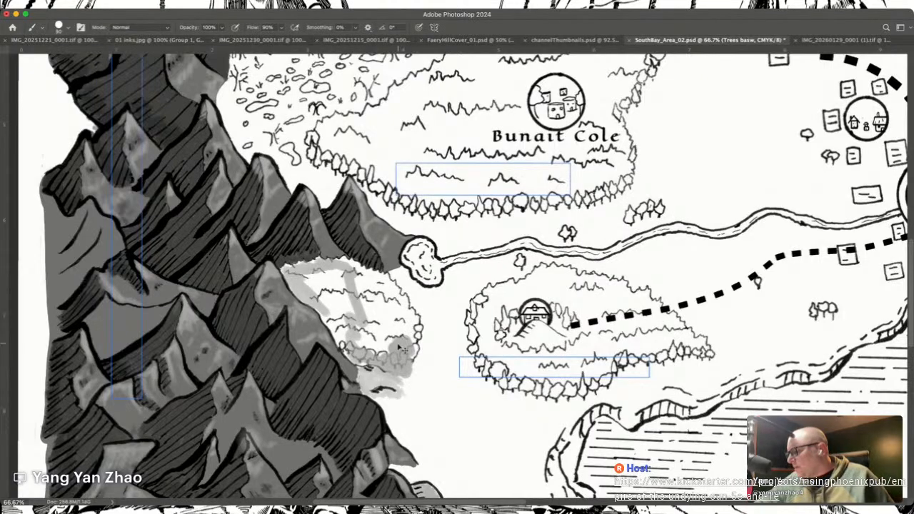
key(super+z)
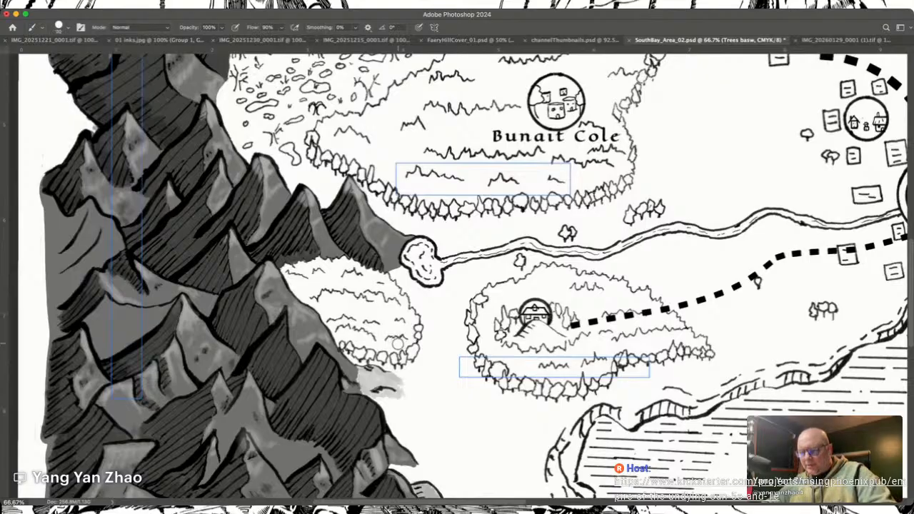
Step: Paint the grey tree base along the small forest's western edge beside the mountain, undoing the stroke under its southern trees
key(super+plus)
key(super+plus)
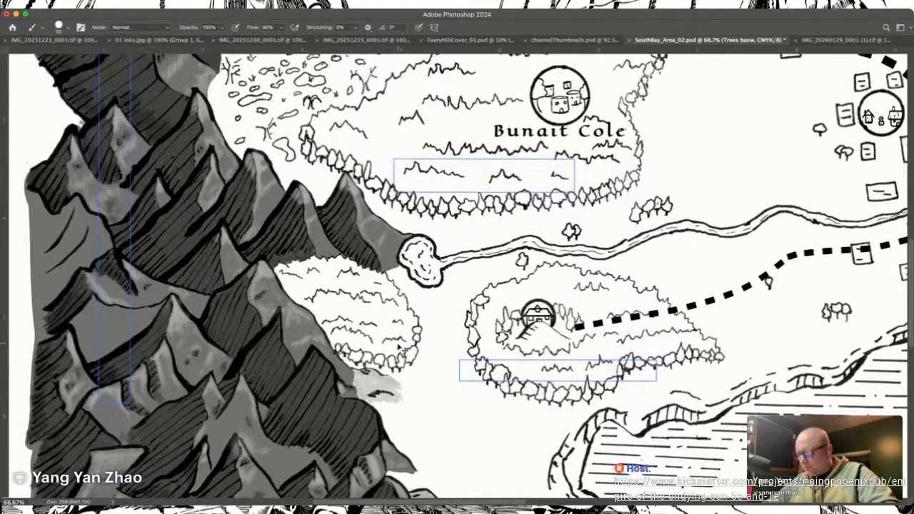
key(super+plus)
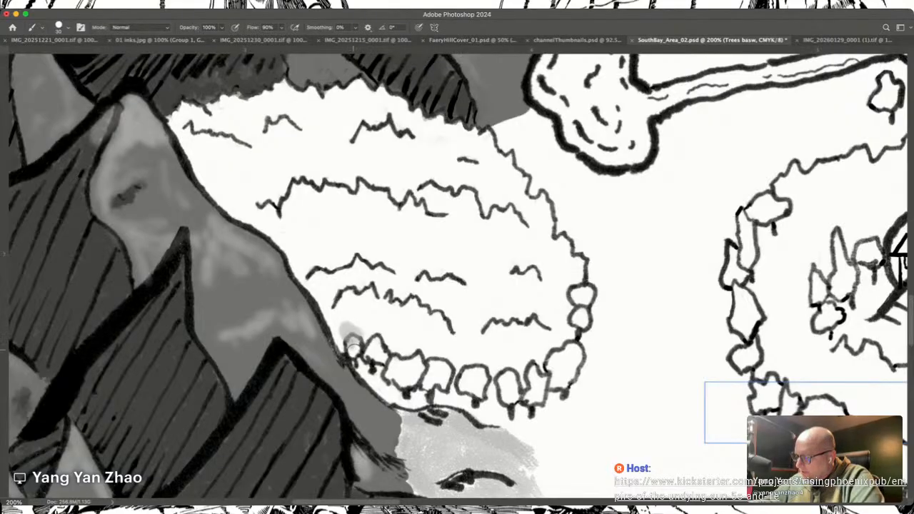
mouse_move(351, 348)
mouse_down()
mouse_move(283, 240)
mouse_move(290, 258)
mouse_move(270, 227)
mouse_move(278, 240)
mouse_move(258, 221)
mouse_move(279, 241)
mouse_move(216, 193)
mouse_move(197, 159)
mouse_move(208, 186)
mouse_move(240, 213)
mouse_move(184, 124)
mouse_move(191, 152)
mouse_up()
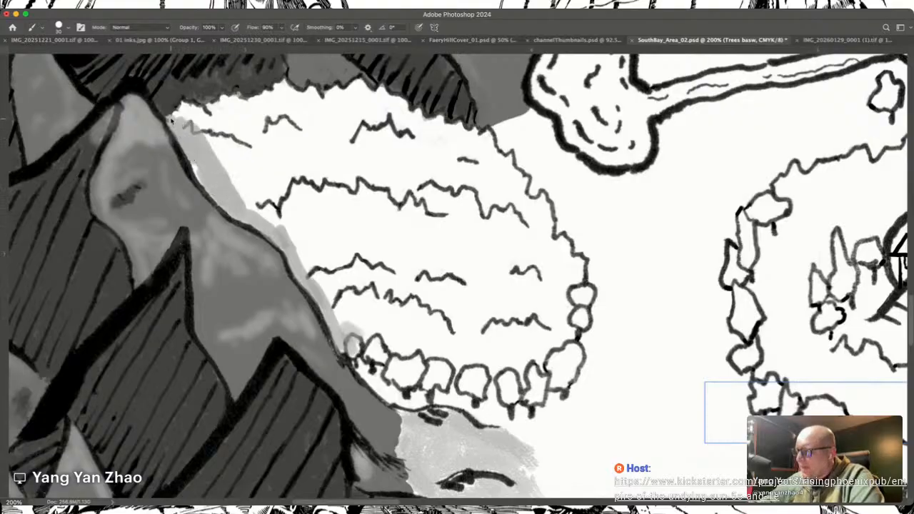
mouse_move(176, 120)
mouse_down()
mouse_move(217, 140)
mouse_move(264, 223)
mouse_move(232, 164)
mouse_move(243, 204)
mouse_move(276, 231)
mouse_move(236, 216)
mouse_move(300, 260)
mouse_move(294, 251)
mouse_move(322, 294)
mouse_move(295, 241)
mouse_move(347, 343)
mouse_move(385, 390)
mouse_move(366, 372)
mouse_move(400, 404)
mouse_move(416, 405)
mouse_move(392, 388)
mouse_move(468, 407)
mouse_up()
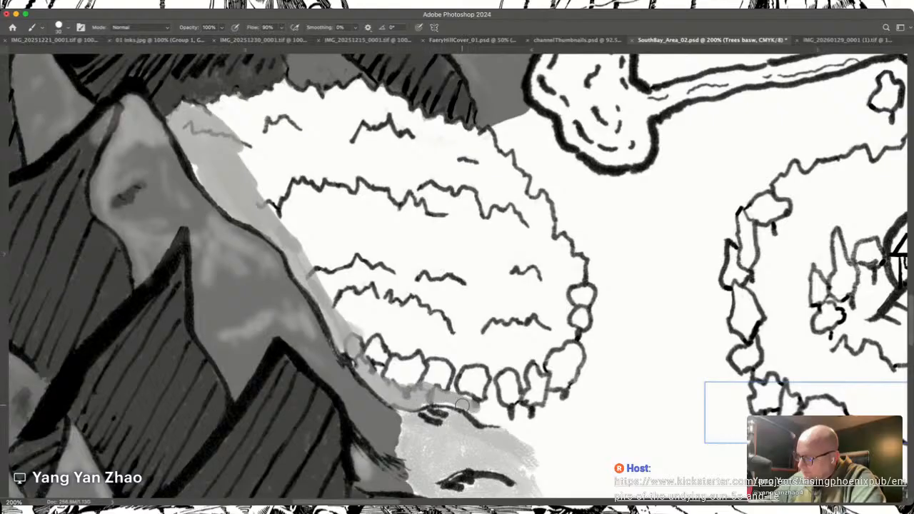
key(super+z)
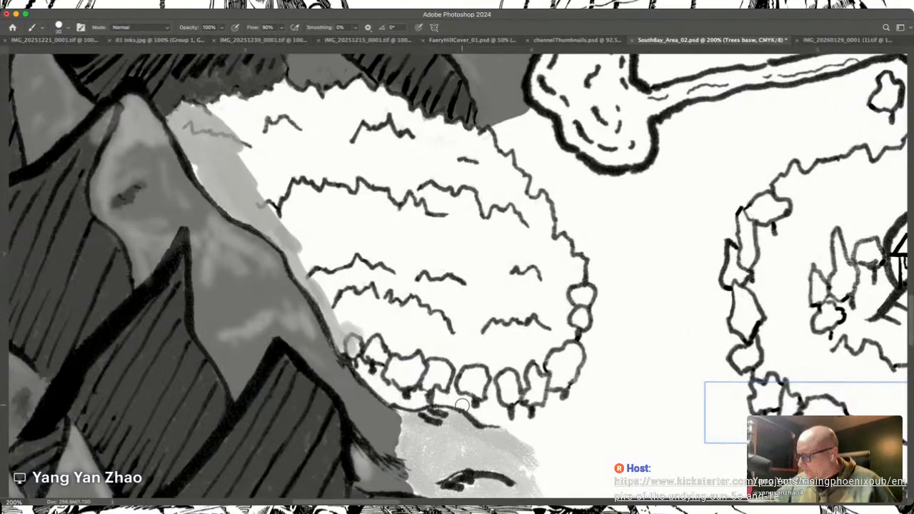
Step: Fill the outlined trees along the small forest's southern edge with grey and continue the base up its eastern edge
mouse_move(373, 348)
mouse_down()
mouse_move(391, 374)
mouse_move(428, 385)
mouse_move(456, 372)
mouse_move(478, 391)
mouse_move(472, 373)
mouse_move(464, 387)
mouse_move(447, 370)
mouse_move(443, 386)
mouse_move(431, 366)
mouse_move(387, 359)
mouse_move(453, 356)
mouse_move(484, 370)
mouse_move(460, 368)
mouse_move(476, 362)
mouse_move(504, 376)
mouse_move(509, 398)
mouse_move(505, 383)
mouse_move(516, 388)
mouse_move(499, 363)
mouse_move(533, 380)
mouse_move(532, 396)
mouse_move(537, 357)
mouse_move(543, 400)
mouse_move(548, 351)
mouse_move(554, 379)
mouse_move(566, 383)
mouse_move(572, 358)
mouse_up()
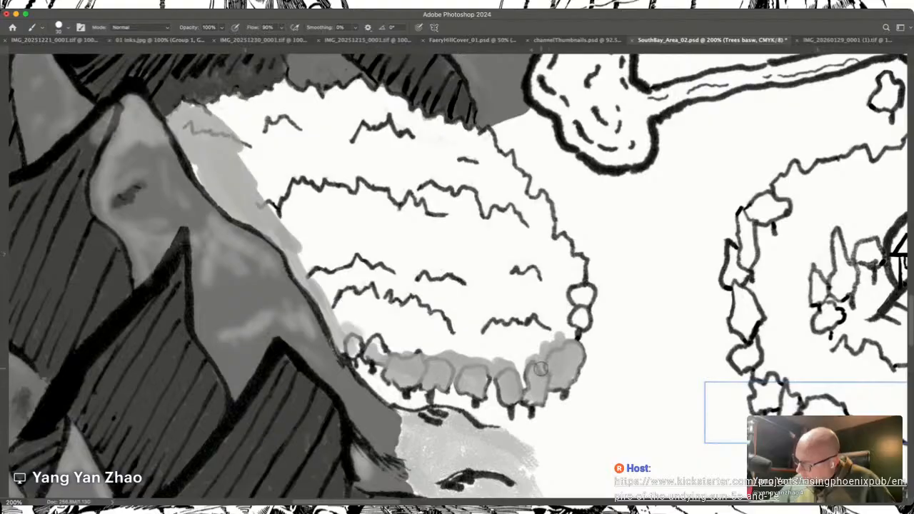
mouse_move(576, 316)
mouse_down()
mouse_move(570, 332)
mouse_move(582, 318)
mouse_move(581, 283)
mouse_move(588, 296)
mouse_move(576, 287)
mouse_up()
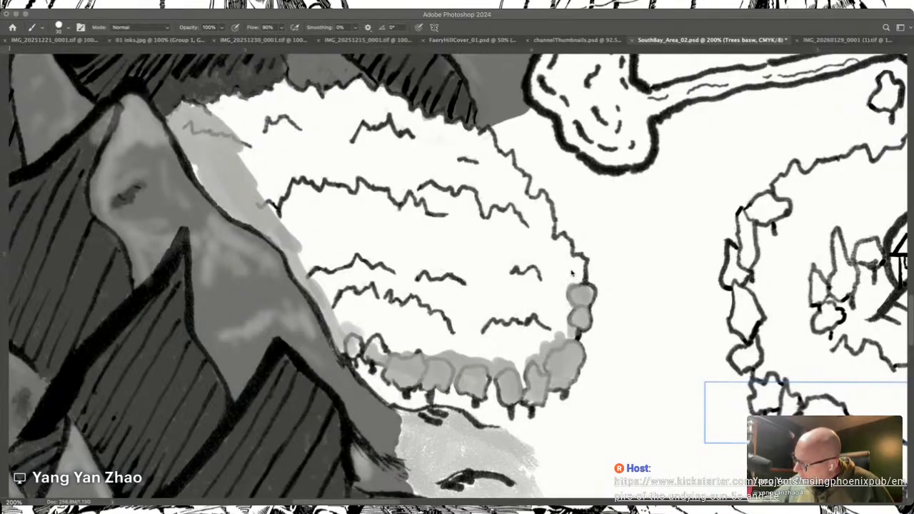
mouse_move(576, 272)
mouse_down()
mouse_move(548, 234)
mouse_move(542, 200)
mouse_move(518, 196)
mouse_move(519, 176)
mouse_move(491, 156)
mouse_move(485, 134)
mouse_move(531, 226)
mouse_move(567, 253)
mouse_move(573, 276)
mouse_move(563, 274)
mouse_move(565, 289)
mouse_move(588, 300)
mouse_move(582, 287)
mouse_move(548, 282)
mouse_move(569, 342)
mouse_up()
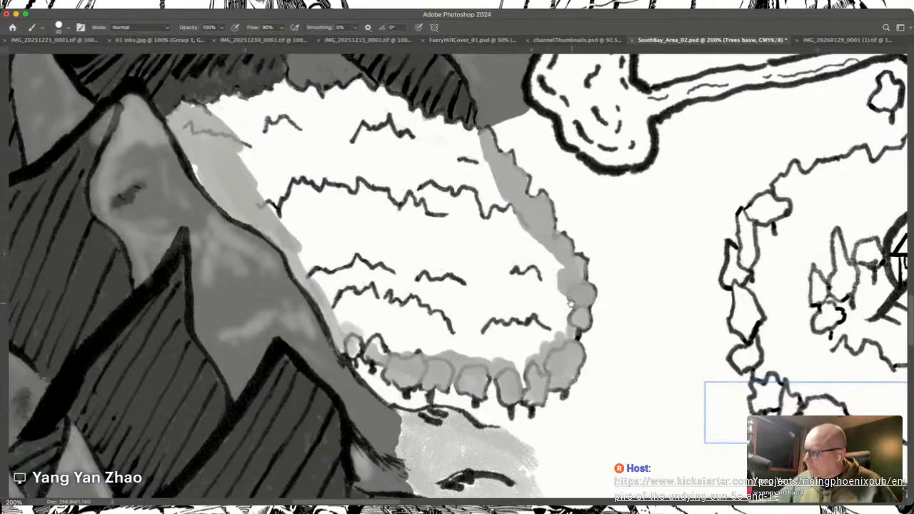
Step: Paint the grey base along the small forest's northern edge below the mountains, joining it to the eastern band
drag(459, 216, 553, 390)
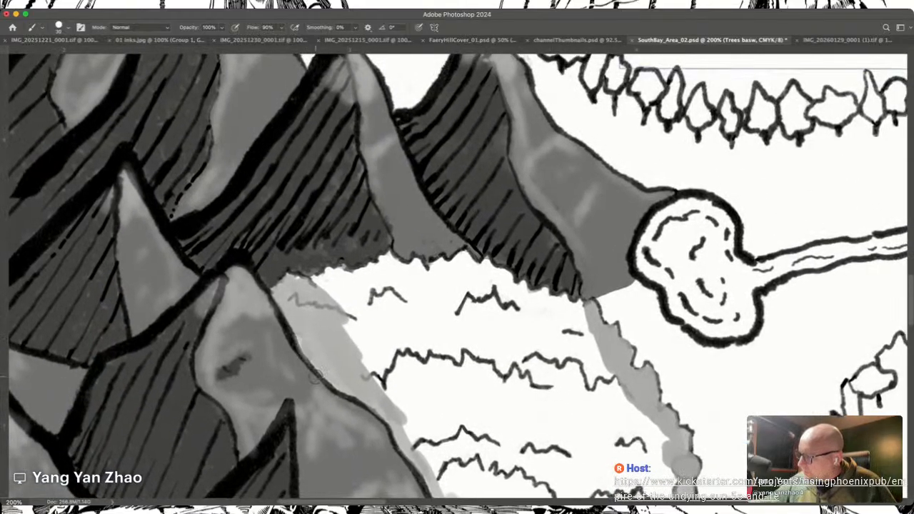
mouse_move(314, 278)
mouse_down()
mouse_move(348, 287)
mouse_move(336, 271)
mouse_up()
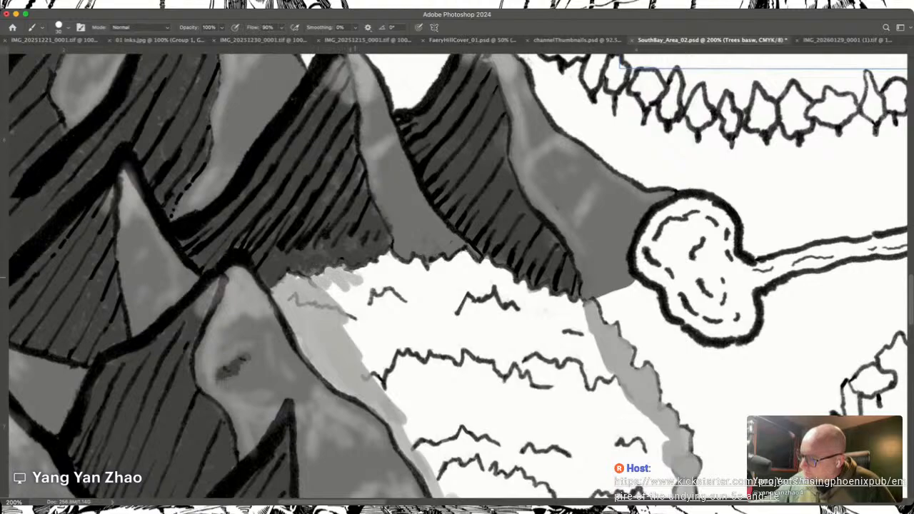
mouse_move(330, 289)
mouse_down()
mouse_move(284, 279)
mouse_move(390, 273)
mouse_move(368, 269)
mouse_move(393, 259)
mouse_move(430, 275)
mouse_move(419, 264)
mouse_move(439, 283)
mouse_move(439, 263)
mouse_move(448, 265)
mouse_move(466, 290)
mouse_move(469, 273)
mouse_move(441, 275)
mouse_move(466, 258)
mouse_move(489, 284)
mouse_move(491, 273)
mouse_move(500, 279)
mouse_move(492, 269)
mouse_move(514, 299)
mouse_up()
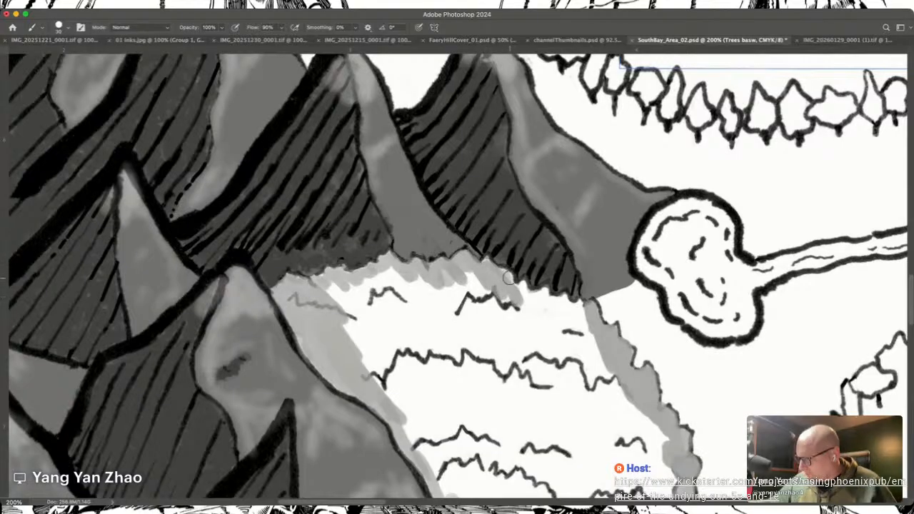
mouse_move(493, 272)
mouse_down()
mouse_move(515, 296)
mouse_move(511, 282)
mouse_move(517, 295)
mouse_move(524, 290)
mouse_move(535, 312)
mouse_move(549, 301)
mouse_move(532, 293)
mouse_move(581, 309)
mouse_move(589, 363)
mouse_up()
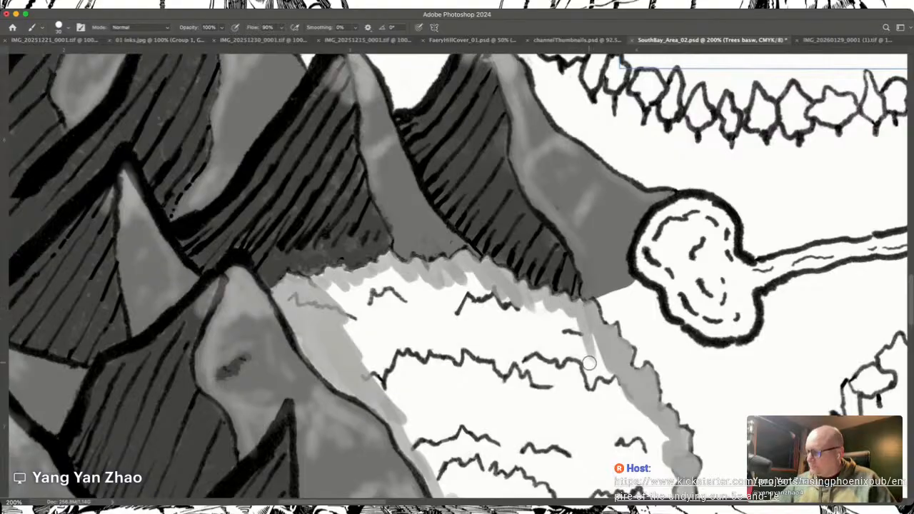
Step: Enlarge the brush and fill the small forest's interior with grey between the painted edges
key(bracketright)
key(bracketright)
key(bracketright)
key(bracketright)
key(bracketright)
key(bracketright)
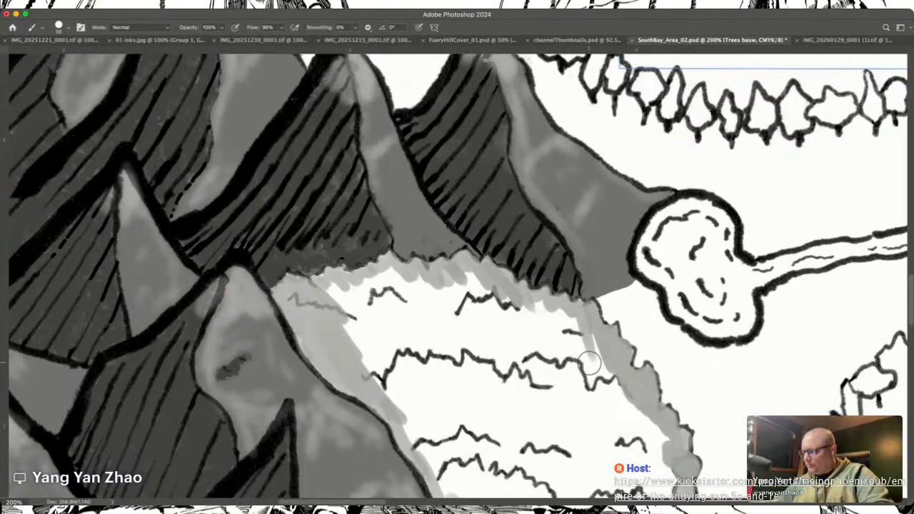
mouse_move(350, 300)
mouse_down()
mouse_move(366, 345)
mouse_move(360, 349)
mouse_move(433, 433)
mouse_move(360, 312)
mouse_move(413, 386)
mouse_move(356, 287)
mouse_move(423, 379)
mouse_move(401, 321)
mouse_move(408, 310)
mouse_move(378, 276)
mouse_move(420, 308)
mouse_move(501, 430)
mouse_move(435, 309)
mouse_move(454, 319)
mouse_move(525, 417)
mouse_move(452, 282)
mouse_move(541, 364)
mouse_move(506, 313)
mouse_move(532, 315)
mouse_move(583, 363)
mouse_move(587, 349)
mouse_move(543, 311)
mouse_move(482, 286)
mouse_move(585, 369)
mouse_move(661, 448)
mouse_move(662, 471)
mouse_move(543, 395)
mouse_move(571, 411)
mouse_move(582, 404)
mouse_move(470, 443)
mouse_move(421, 442)
mouse_move(463, 465)
mouse_move(628, 491)
mouse_up()
key(e)
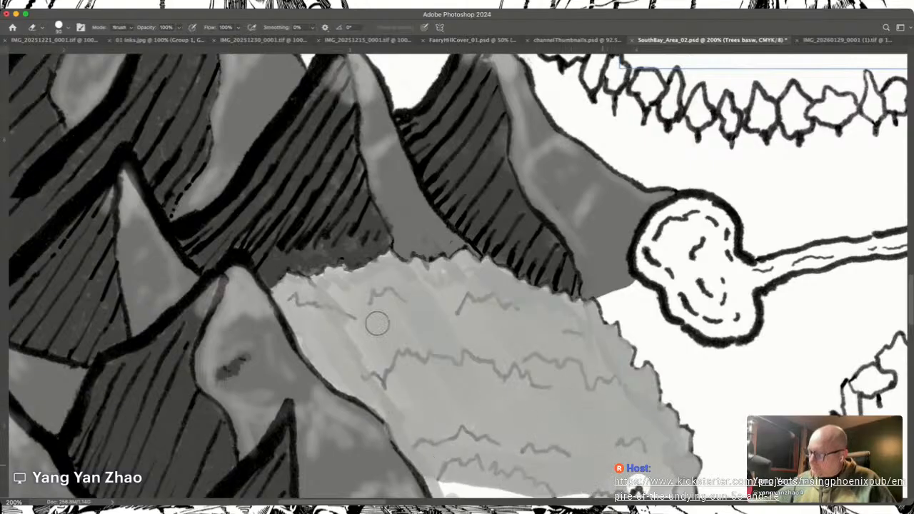
mouse_move(414, 355)
mouse_down()
mouse_move(437, 391)
mouse_move(424, 378)
mouse_up()
key(super+z)
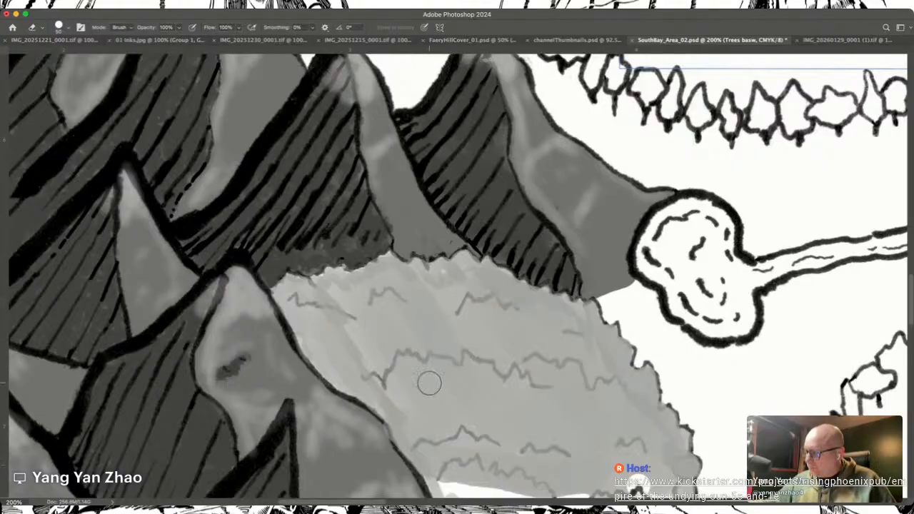
key(b)
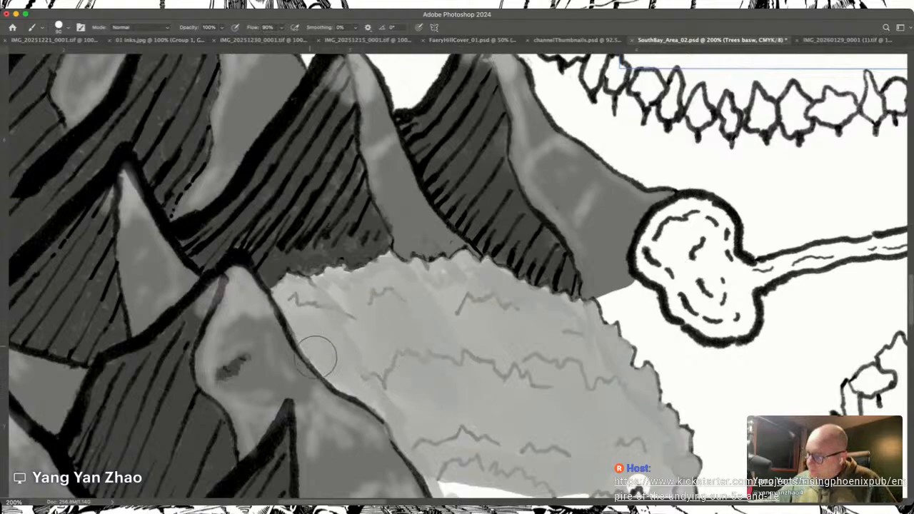
mouse_move(322, 298)
mouse_down()
mouse_move(339, 298)
mouse_move(328, 278)
mouse_move(293, 290)
mouse_move(293, 307)
mouse_move(389, 319)
mouse_up()
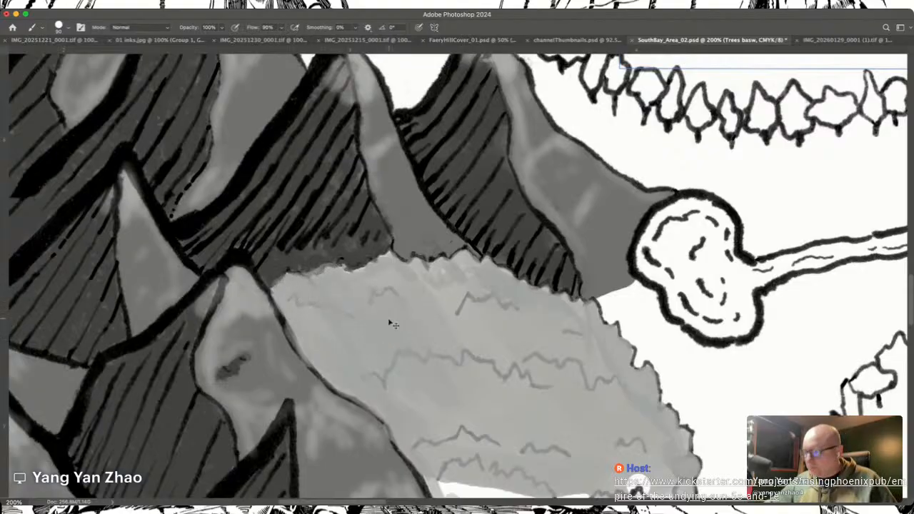
key(super+z)
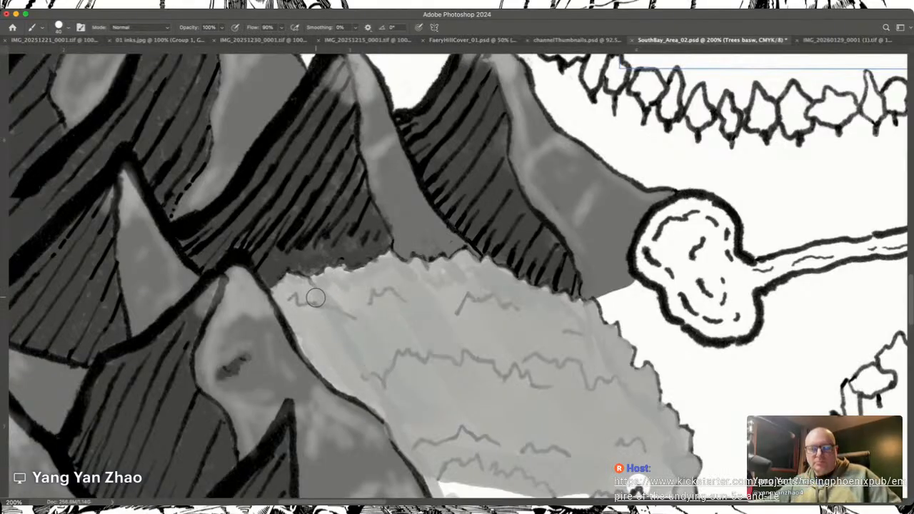
Step: Fill the remaining white gap above the small forest's southern trees with grey, using a larger brush
key(bracketleft)
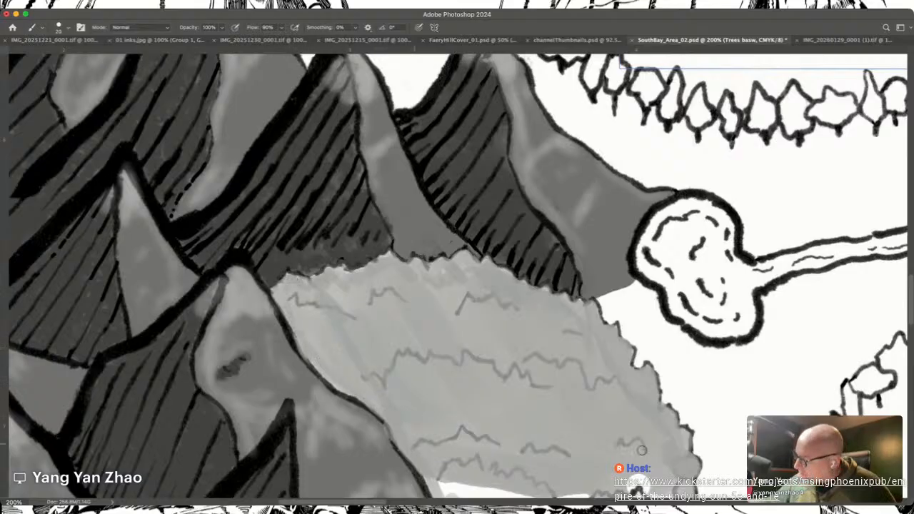
scroll(641, 446, down, 5)
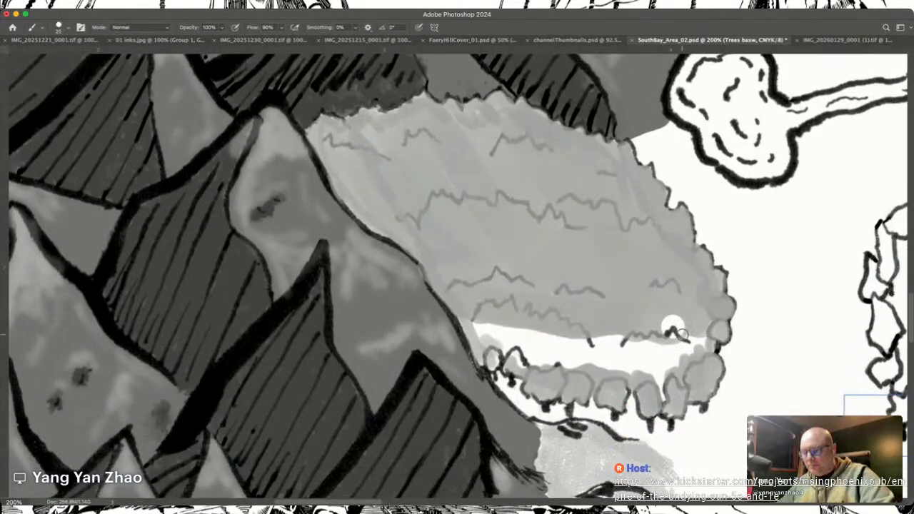
key(])
key(])
key(])
key(])
key(])
mouse_move(700, 342)
mouse_down()
mouse_move(693, 362)
mouse_move(668, 368)
mouse_move(657, 319)
mouse_move(627, 378)
mouse_move(611, 335)
mouse_move(587, 315)
mouse_move(572, 365)
mouse_move(475, 317)
mouse_move(532, 346)
mouse_move(493, 329)
mouse_move(495, 352)
mouse_up()
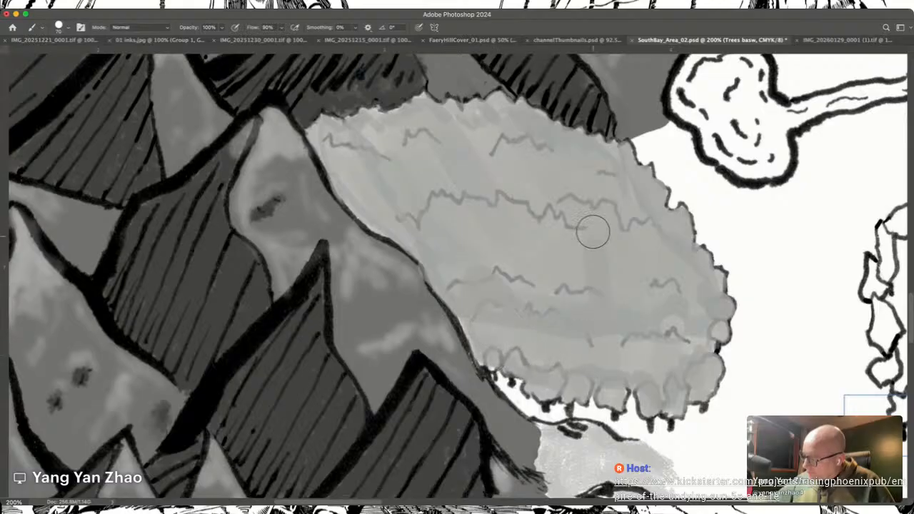
Step: Paint another grey coat over the small forest's interior to even out the tone, and reduce the brush size
mouse_move(690, 295)
mouse_down()
mouse_move(620, 190)
mouse_move(605, 201)
mouse_move(631, 209)
mouse_move(661, 285)
mouse_move(642, 341)
mouse_move(582, 206)
mouse_move(560, 193)
mouse_move(540, 222)
mouse_move(509, 195)
mouse_move(487, 213)
mouse_move(498, 295)
mouse_move(489, 328)
mouse_move(510, 355)
mouse_move(504, 350)
mouse_move(560, 373)
mouse_move(592, 358)
mouse_move(614, 326)
mouse_move(664, 356)
mouse_move(666, 279)
mouse_move(563, 157)
mouse_move(620, 169)
mouse_move(595, 150)
mouse_move(550, 153)
mouse_move(566, 202)
mouse_move(502, 148)
mouse_move(487, 163)
mouse_move(497, 273)
mouse_move(473, 278)
mouse_move(380, 179)
mouse_move(365, 190)
mouse_move(376, 208)
mouse_move(364, 196)
mouse_move(376, 211)
mouse_move(420, 224)
mouse_move(352, 157)
mouse_move(412, 166)
mouse_move(353, 150)
mouse_move(365, 195)
mouse_move(439, 248)
mouse_up()
key(bracketleft)
key(bracketleft)
key(bracketleft)
key(bracketleft)
key(bracketleft)
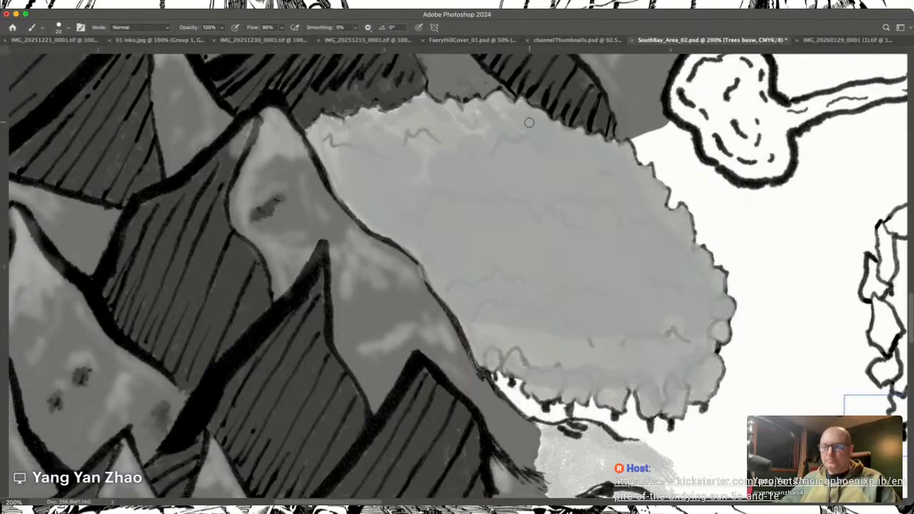
Step: Examine the painted forest base against the surrounding mountains and the unpainted forest around Bunait Cole
scroll(537, 282, up, 10)
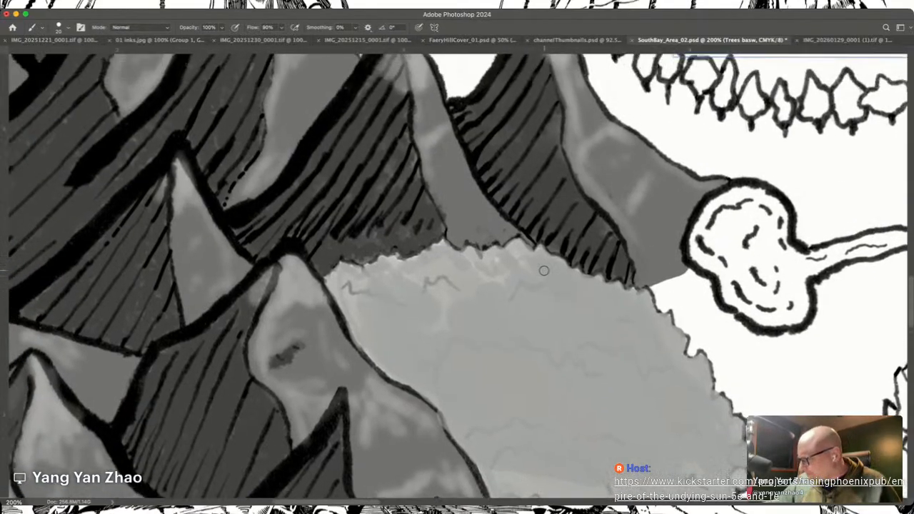
scroll(481, 309, up, 2)
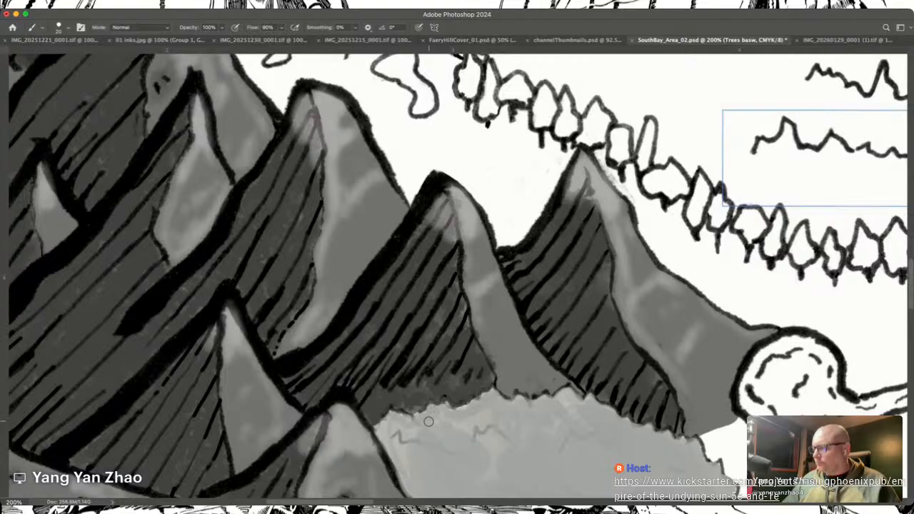
scroll(429, 421, up, 10)
scroll(429, 422, right, 9)
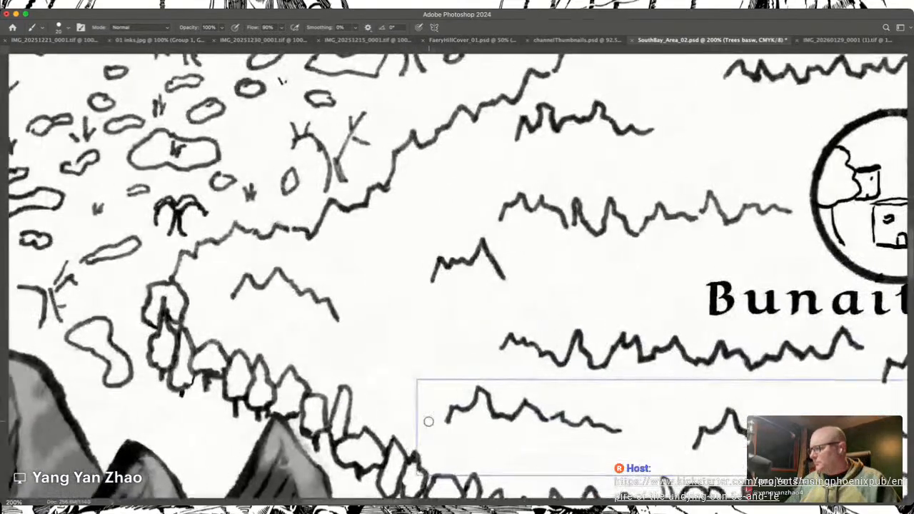
scroll(429, 422, down, 10)
scroll(429, 422, left, 2)
key(super+minus)
key(super+minus)
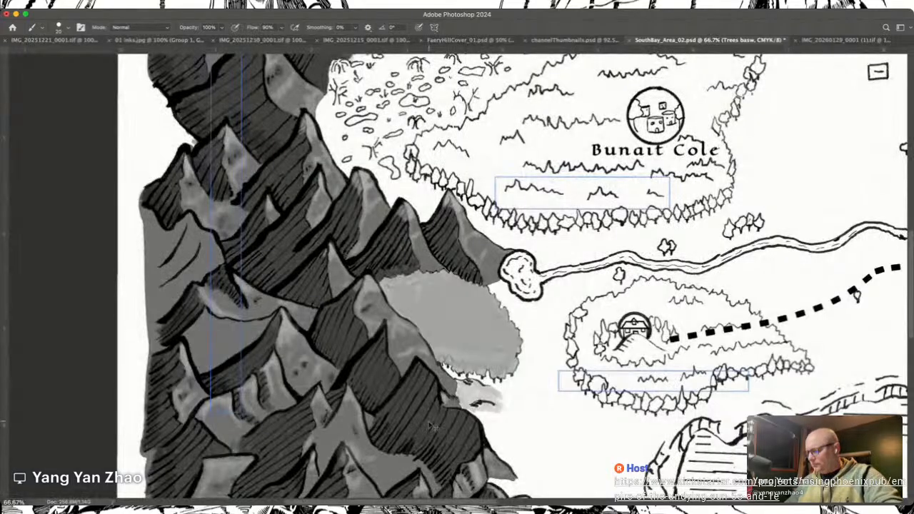
key(super+equal)
key(super+equal)
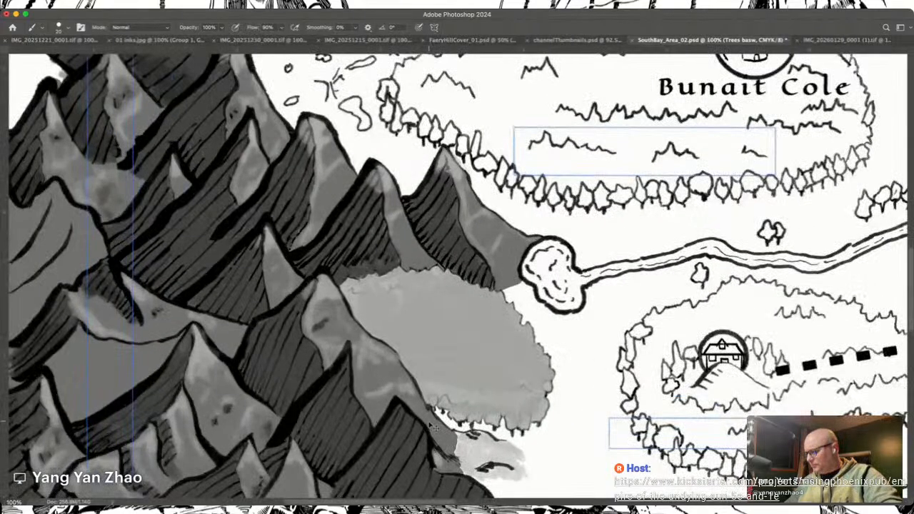
Step: Paint the trees along the western edge of the forest around the house with the grey base tone
scroll(429, 421, right, 15)
scroll(428, 422, down, 4)
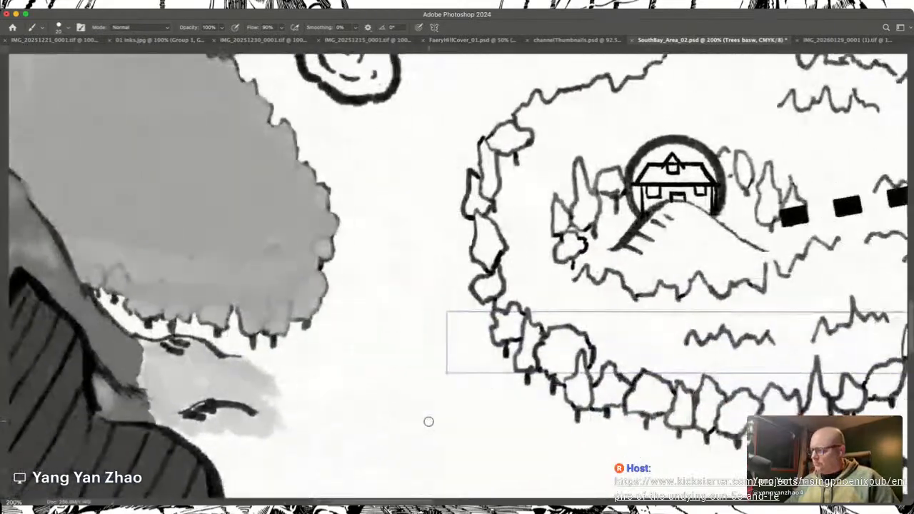
scroll(429, 422, left, 8)
scroll(429, 421, down, 4)
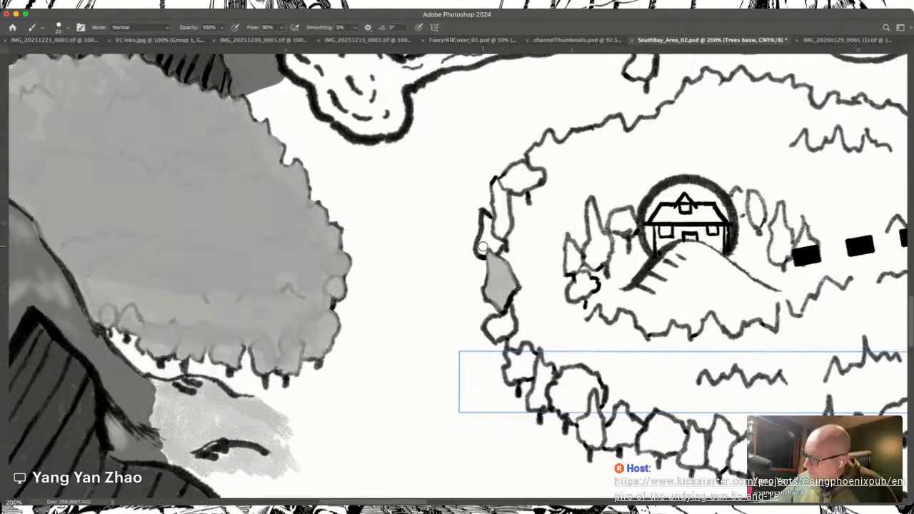
mouse_move(485, 216)
mouse_down()
mouse_move(495, 252)
mouse_move(487, 234)
mouse_move(501, 223)
mouse_move(501, 234)
mouse_move(506, 190)
mouse_move(497, 186)
mouse_move(500, 211)
mouse_move(496, 182)
mouse_move(504, 227)
mouse_move(505, 178)
mouse_move(520, 188)
mouse_move(535, 173)
mouse_move(514, 171)
mouse_move(540, 175)
mouse_move(516, 187)
mouse_move(535, 163)
mouse_up()
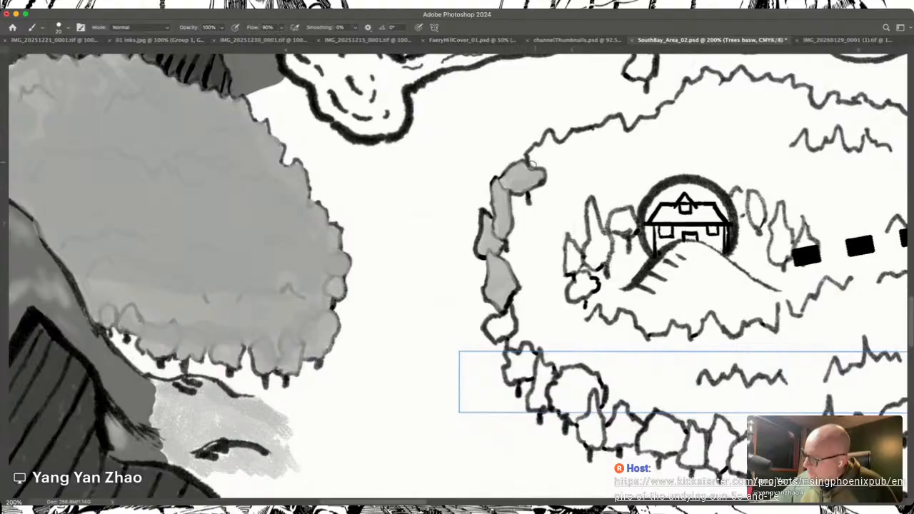
mouse_move(504, 330)
mouse_down()
mouse_move(491, 333)
mouse_move(505, 330)
mouse_up()
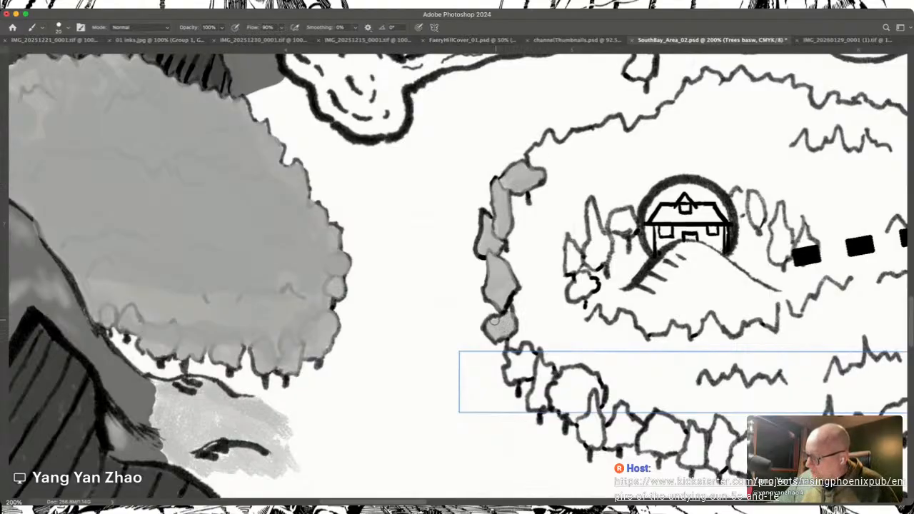
mouse_move(511, 356)
mouse_down()
mouse_move(515, 368)
mouse_move(529, 369)
mouse_move(525, 351)
mouse_up()
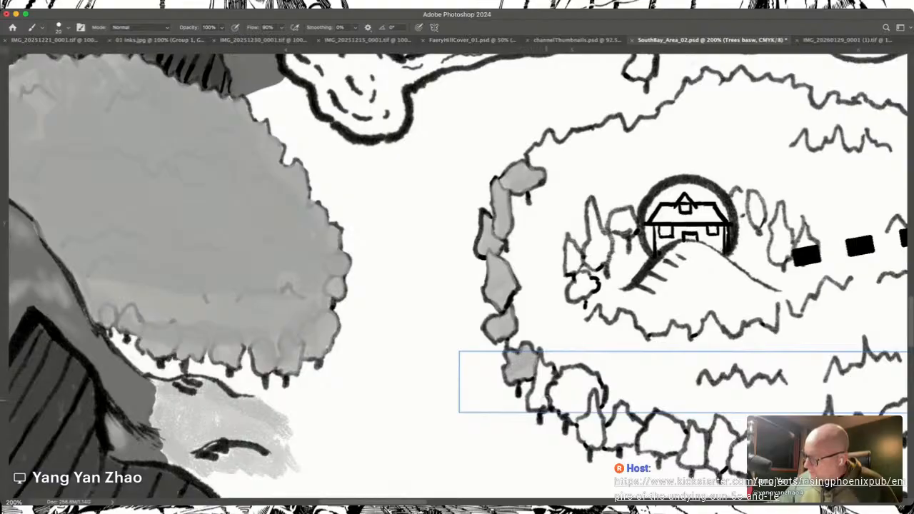
drag(544, 400, 537, 375)
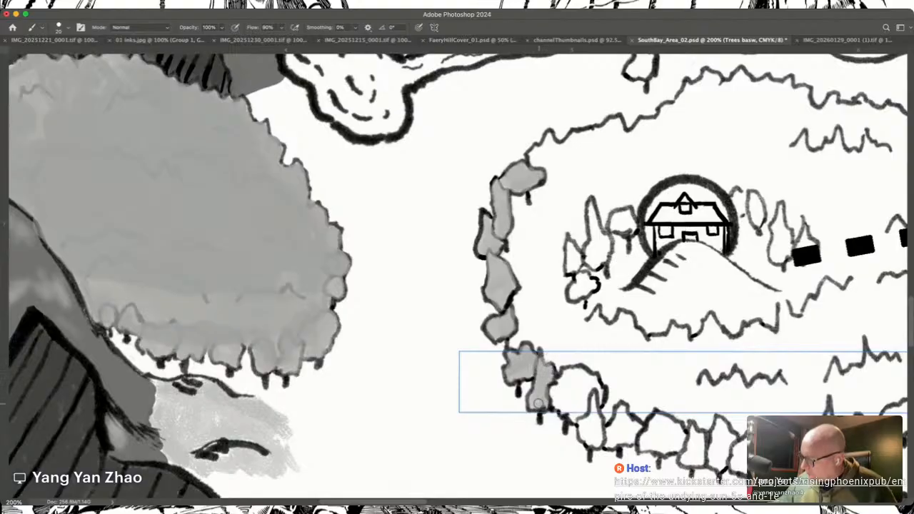
mouse_move(561, 404)
mouse_down()
mouse_move(556, 390)
mouse_move(574, 415)
mouse_move(589, 388)
mouse_move(599, 397)
mouse_move(596, 417)
mouse_move(580, 427)
mouse_move(591, 443)
mouse_move(598, 413)
mouse_move(577, 390)
mouse_move(553, 385)
mouse_move(570, 371)
mouse_move(586, 390)
mouse_move(582, 373)
mouse_move(598, 389)
mouse_move(581, 415)
mouse_move(564, 409)
mouse_move(577, 422)
mouse_up()
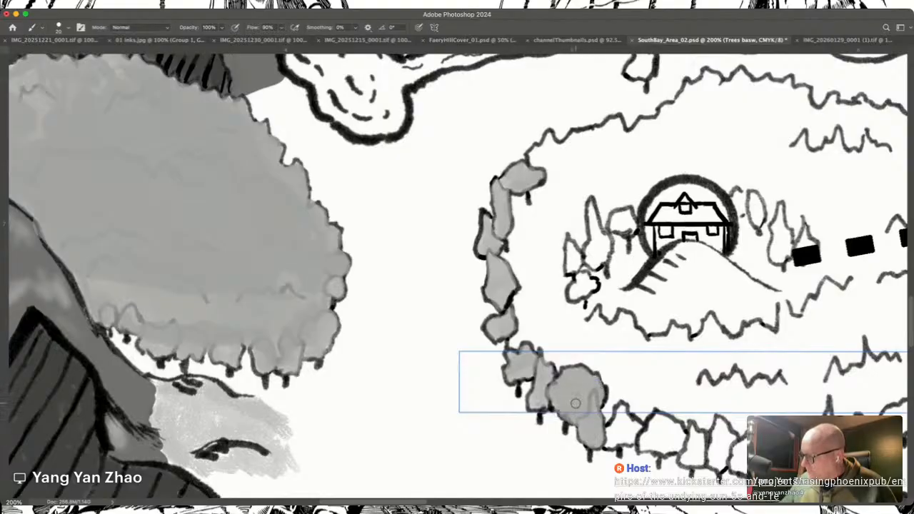
Step: Continue the grey base tone across the row of trees along the house forest's southern edge
scroll(575, 403, down, 3)
scroll(575, 404, right, 5)
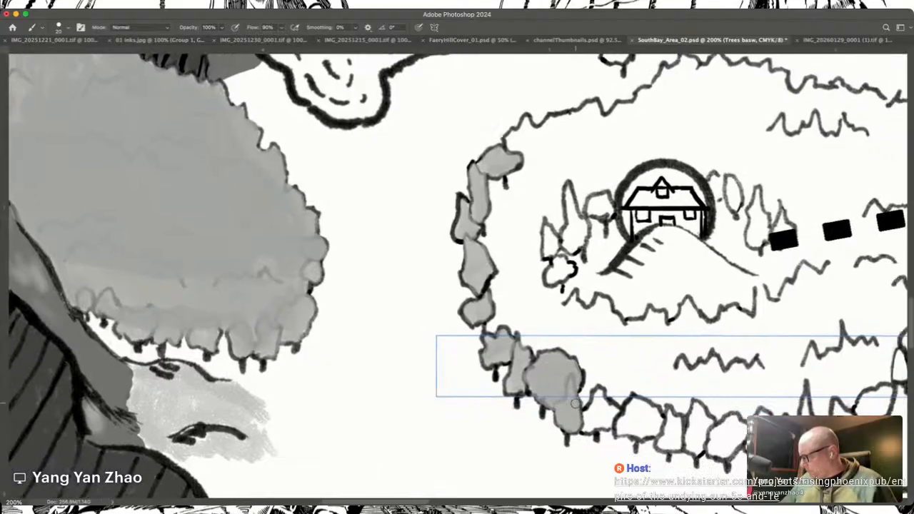
scroll(575, 404, right, 3)
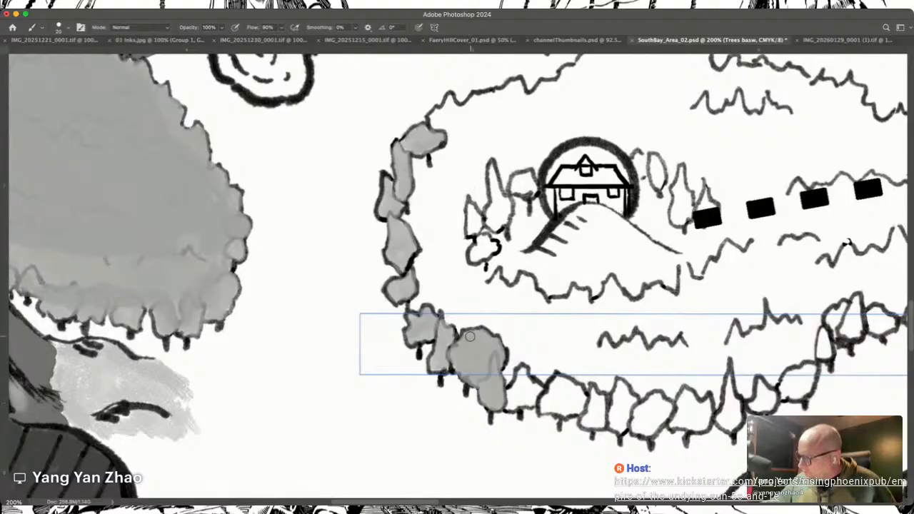
mouse_move(509, 406)
mouse_down()
mouse_move(537, 391)
mouse_move(522, 374)
mouse_up()
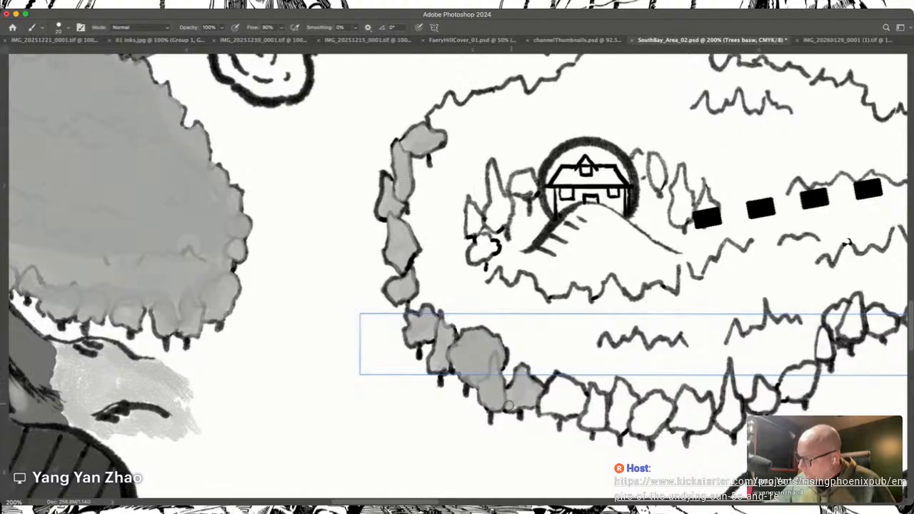
mouse_move(511, 394)
mouse_down()
mouse_move(559, 402)
mouse_move(541, 409)
mouse_move(566, 413)
mouse_move(550, 390)
mouse_move(560, 378)
mouse_move(582, 400)
mouse_move(575, 411)
mouse_move(578, 395)
mouse_move(572, 407)
mouse_move(566, 397)
mouse_move(546, 413)
mouse_move(577, 409)
mouse_move(576, 387)
mouse_move(555, 388)
mouse_move(543, 409)
mouse_up()
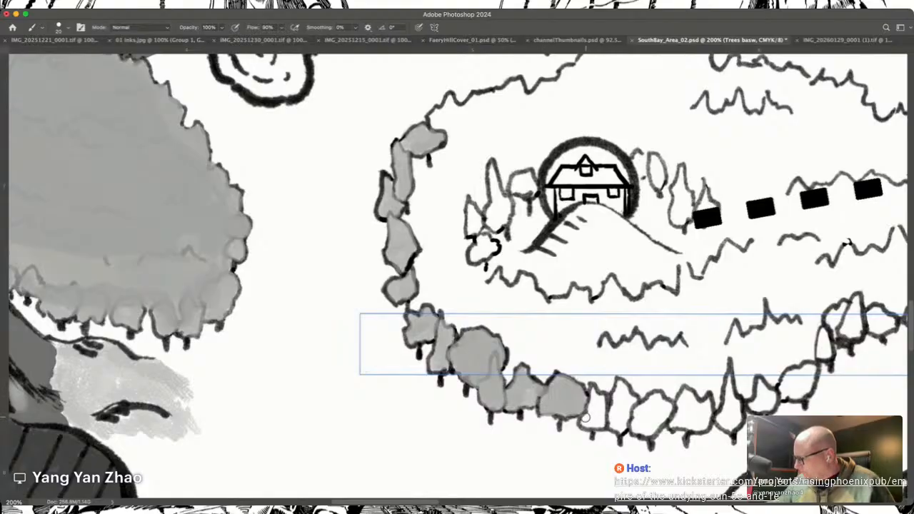
mouse_move(586, 413)
mouse_down()
mouse_move(591, 420)
mouse_move(594, 390)
mouse_move(601, 424)
mouse_move(602, 412)
mouse_move(614, 418)
mouse_move(619, 382)
mouse_move(637, 421)
mouse_move(642, 411)
mouse_move(654, 427)
mouse_move(666, 410)
mouse_move(659, 400)
mouse_move(647, 411)
mouse_move(657, 404)
mouse_move(653, 427)
mouse_move(675, 421)
mouse_move(686, 401)
mouse_move(698, 425)
mouse_move(707, 400)
mouse_move(694, 414)
mouse_move(704, 418)
mouse_up()
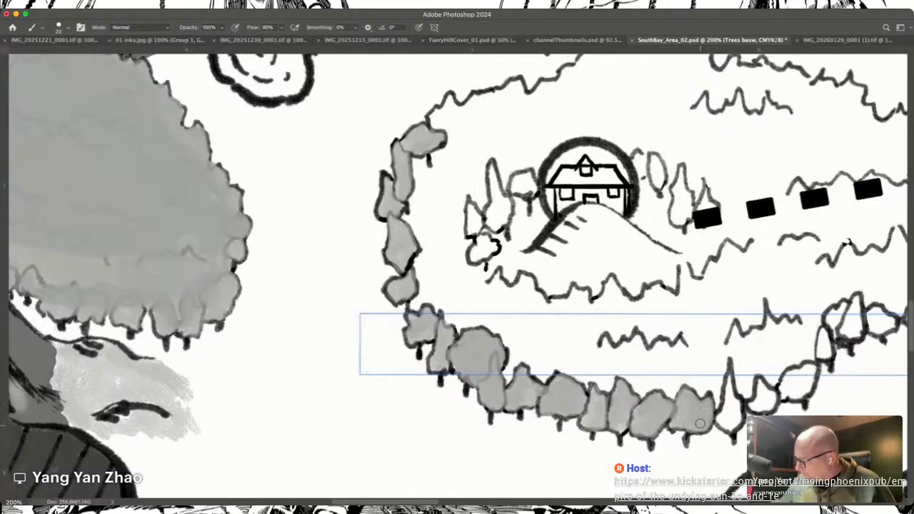
Step: Fill the lone tree south of the river and the pair of trees north of it with grey
scroll(697, 418, up, 1)
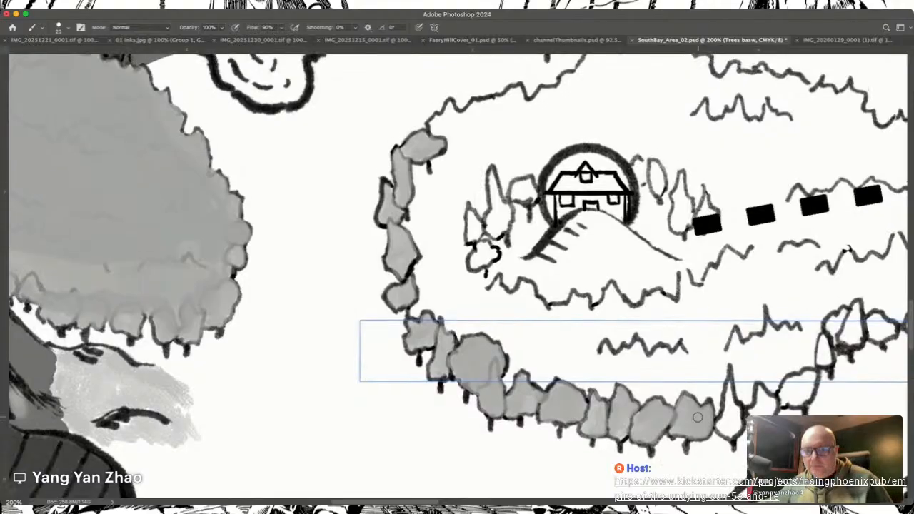
scroll(698, 418, up, 5)
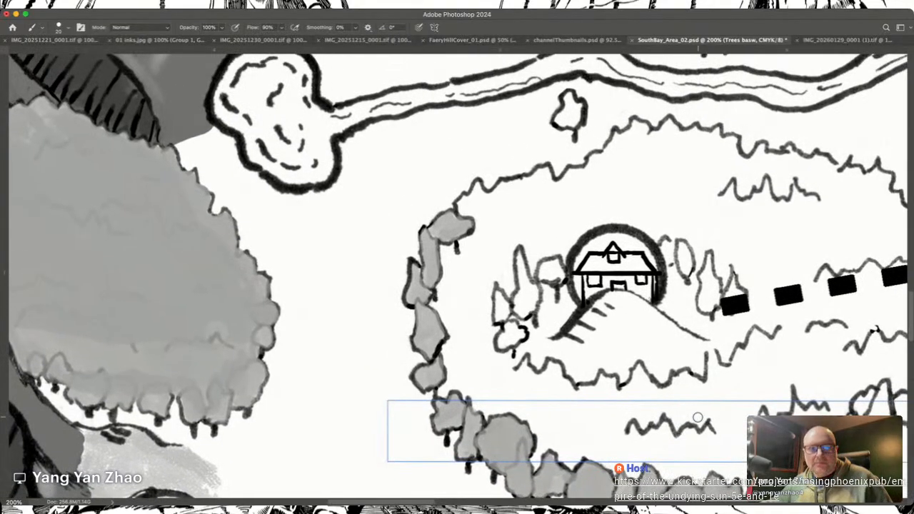
scroll(698, 418, up, 5)
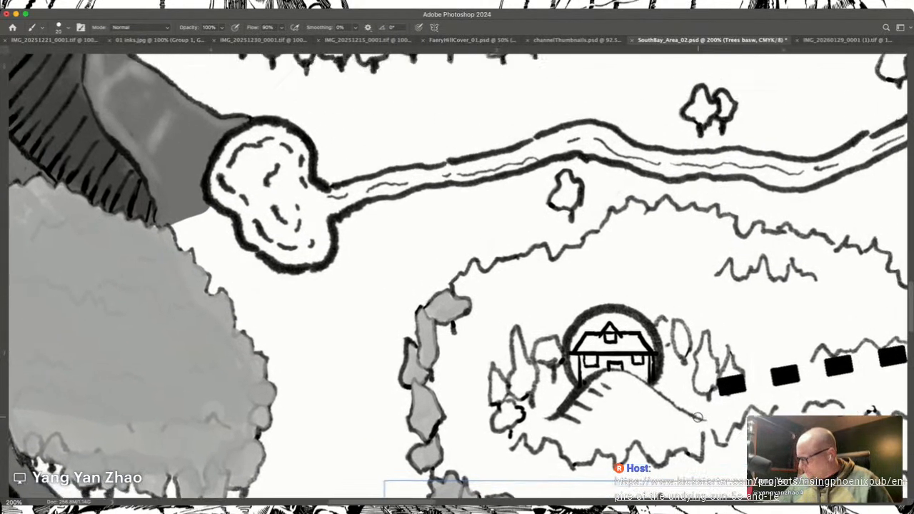
scroll(698, 418, up, 2)
scroll(698, 418, right, 3)
mouse_move(536, 214)
mouse_down()
mouse_move(547, 214)
mouse_move(544, 192)
mouse_move(554, 202)
mouse_up()
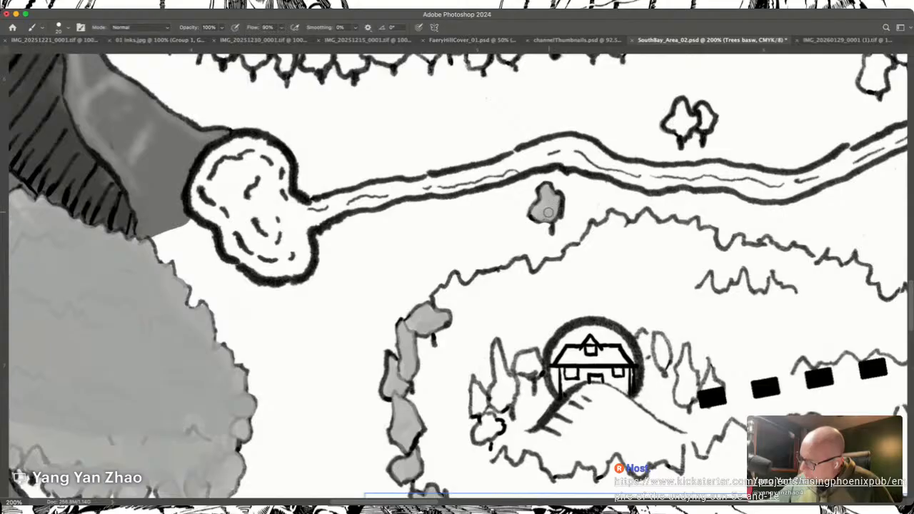
mouse_move(672, 125)
mouse_down()
mouse_move(682, 127)
mouse_move(681, 108)
mouse_move(705, 122)
mouse_up()
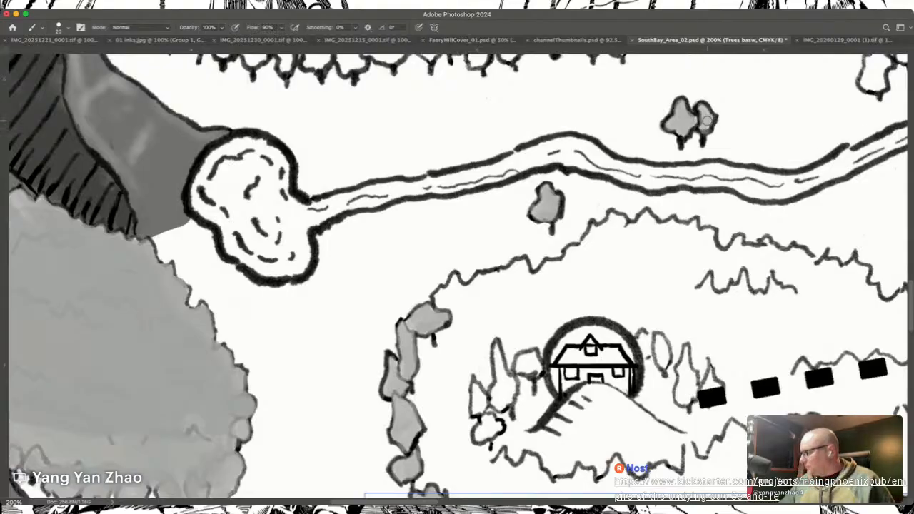
Step: Paint the remaining trees of the house forest's southern edge grey, up to its eastern tip
scroll(706, 120, down, 10)
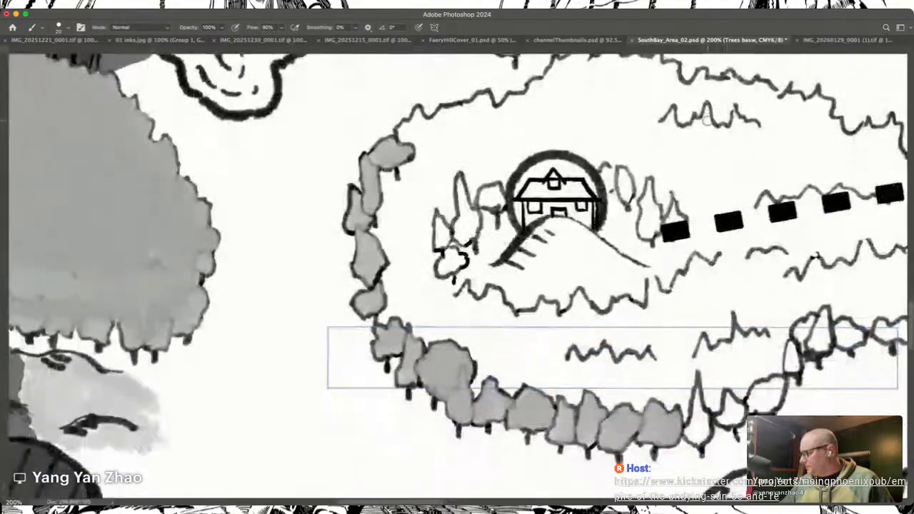
scroll(706, 120, down, 8)
scroll(706, 120, right, 8)
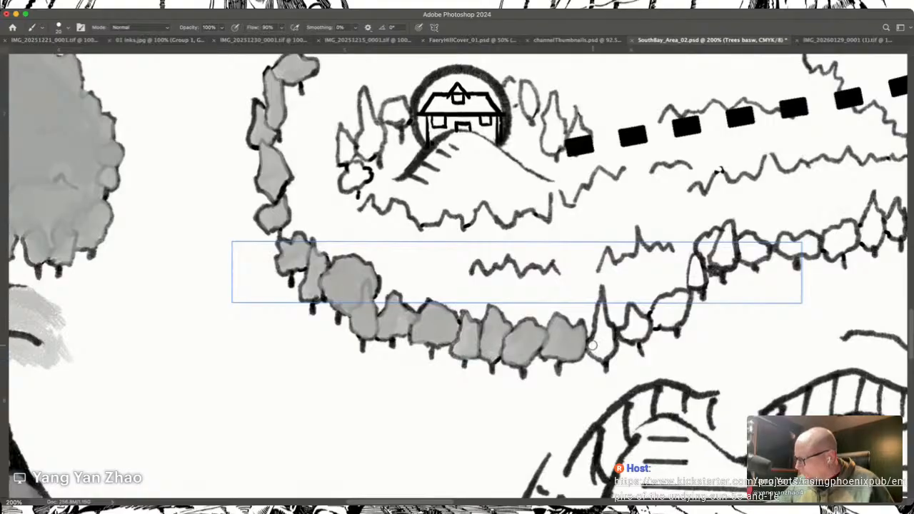
mouse_move(593, 344)
mouse_down()
mouse_move(601, 315)
mouse_move(607, 354)
mouse_move(599, 355)
mouse_move(609, 320)
mouse_move(633, 326)
mouse_move(625, 333)
mouse_move(663, 300)
mouse_move(669, 323)
mouse_move(686, 298)
mouse_move(676, 322)
mouse_up()
scroll(676, 321, right, 5)
scroll(675, 321, up, 2)
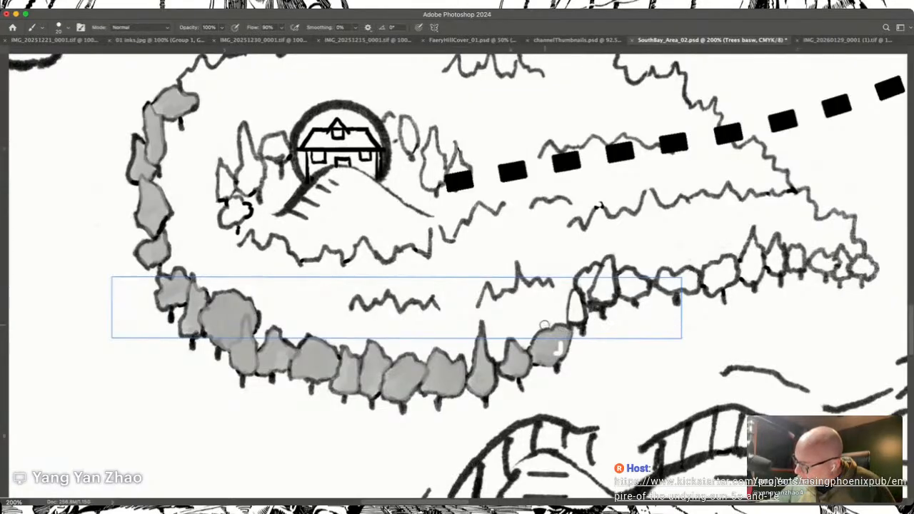
mouse_move(571, 316)
mouse_down()
mouse_move(587, 286)
mouse_move(586, 296)
mouse_move(599, 288)
mouse_move(609, 293)
mouse_move(607, 262)
mouse_move(602, 281)
mouse_move(580, 275)
mouse_move(631, 293)
mouse_move(644, 288)
mouse_move(626, 277)
mouse_move(638, 285)
mouse_up()
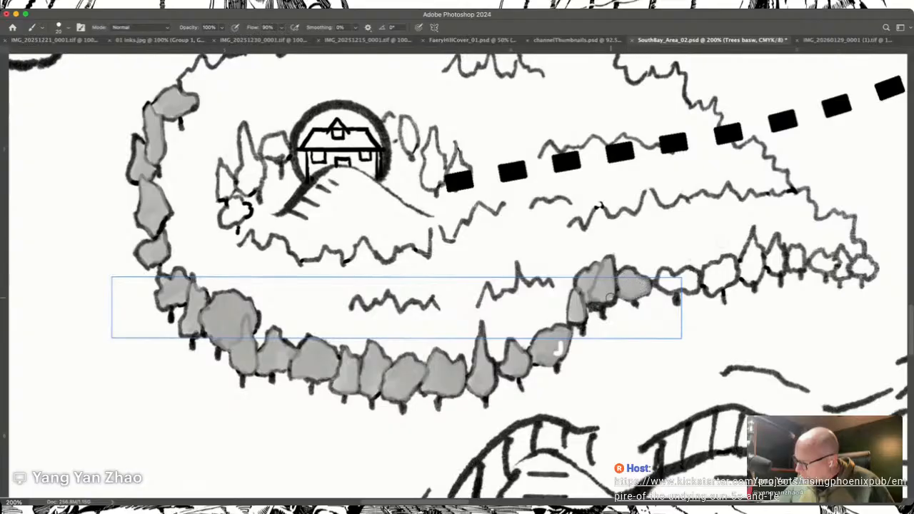
mouse_move(663, 274)
mouse_down()
mouse_move(695, 282)
mouse_move(683, 275)
mouse_move(709, 284)
mouse_move(707, 274)
mouse_move(714, 280)
mouse_move(720, 267)
mouse_move(726, 282)
mouse_move(727, 261)
mouse_move(743, 274)
mouse_move(745, 259)
mouse_move(761, 254)
mouse_move(755, 242)
mouse_move(746, 265)
mouse_move(754, 254)
mouse_move(746, 260)
mouse_move(744, 248)
mouse_move(777, 264)
mouse_move(772, 256)
mouse_move(795, 251)
mouse_move(817, 266)
mouse_move(859, 265)
mouse_up()
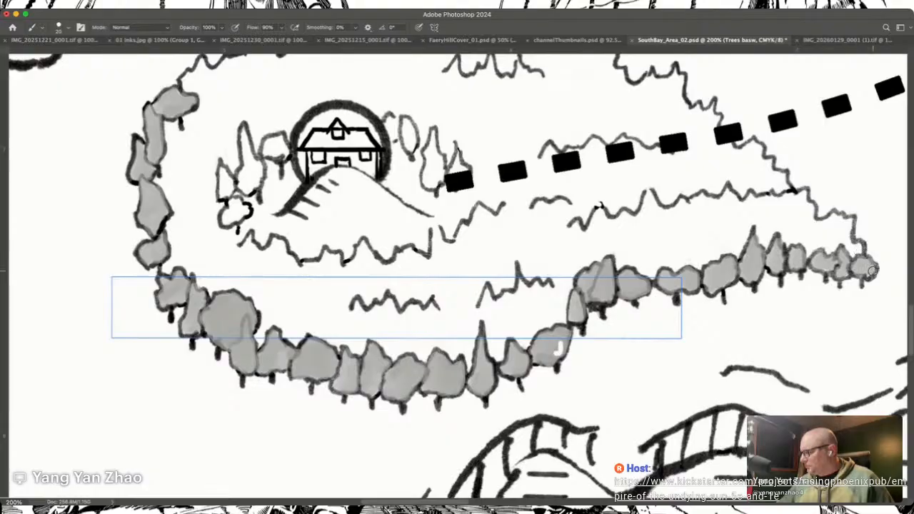
Step: Enlarge the brush and fill the house forest's western and southern interior with grey, leaving the house and its hill white
scroll(872, 270, up, 5)
scroll(871, 270, left, 3)
scroll(868, 259, left, 3)
scroll(868, 259, down, 1)
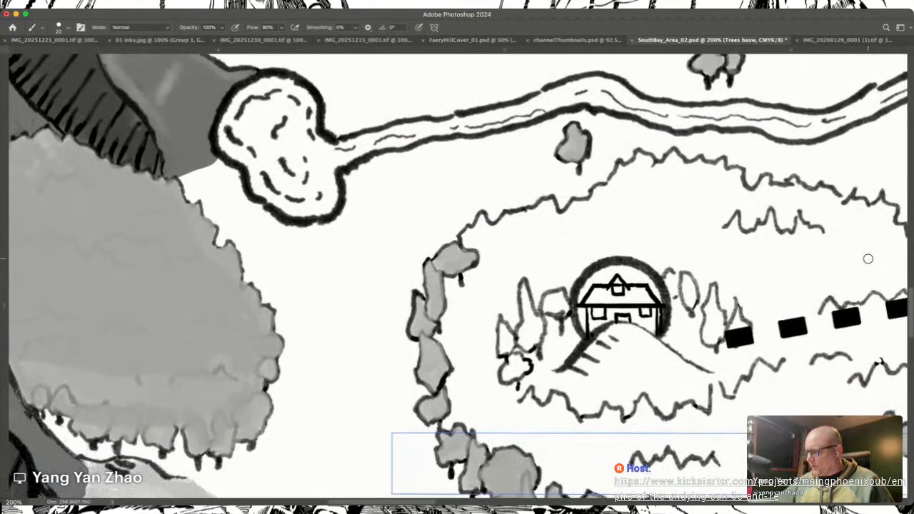
scroll(868, 258, down, 2)
scroll(868, 258, right, 2)
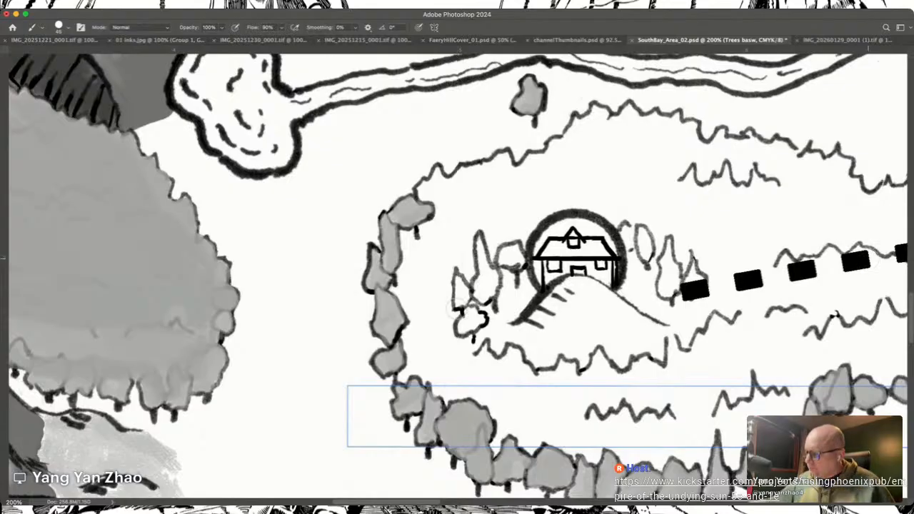
key(bracketright)
key(bracketright)
mouse_move(432, 229)
mouse_down()
mouse_move(430, 252)
mouse_move(422, 236)
mouse_move(404, 236)
mouse_move(415, 293)
mouse_move(395, 287)
mouse_move(438, 249)
mouse_move(429, 230)
mouse_move(422, 236)
mouse_move(436, 231)
mouse_move(440, 311)
mouse_move(439, 281)
mouse_move(430, 343)
mouse_move(411, 290)
mouse_move(426, 346)
mouse_move(405, 298)
mouse_move(419, 344)
mouse_move(405, 378)
mouse_move(425, 369)
mouse_move(447, 397)
mouse_move(438, 360)
mouse_move(506, 405)
mouse_move(481, 373)
mouse_move(516, 405)
mouse_move(460, 314)
mouse_move(463, 346)
mouse_move(465, 232)
mouse_move(473, 338)
mouse_move(470, 255)
mouse_move(478, 333)
mouse_move(508, 238)
mouse_move(523, 292)
mouse_move(501, 323)
mouse_move(502, 400)
mouse_move(479, 276)
mouse_move(495, 380)
mouse_move(488, 234)
mouse_move(489, 335)
mouse_move(506, 206)
mouse_move(457, 197)
mouse_move(438, 180)
mouse_move(427, 194)
mouse_move(490, 211)
mouse_move(463, 363)
mouse_move(510, 407)
mouse_move(486, 450)
mouse_move(501, 409)
mouse_move(522, 442)
mouse_move(532, 433)
mouse_move(510, 382)
mouse_move(588, 445)
mouse_move(547, 394)
mouse_move(571, 414)
mouse_move(598, 408)
mouse_move(627, 450)
mouse_move(602, 387)
mouse_move(520, 392)
mouse_move(502, 366)
mouse_move(561, 422)
mouse_move(653, 422)
mouse_move(622, 395)
mouse_move(643, 381)
mouse_move(658, 443)
mouse_move(705, 449)
mouse_move(695, 437)
mouse_move(708, 398)
mouse_move(736, 428)
mouse_move(731, 448)
mouse_move(781, 384)
mouse_move(791, 391)
mouse_move(800, 360)
mouse_move(788, 350)
mouse_move(700, 408)
mouse_move(675, 380)
mouse_move(710, 321)
mouse_move(792, 306)
mouse_move(818, 320)
mouse_move(843, 318)
mouse_move(860, 342)
mouse_move(820, 370)
mouse_move(885, 353)
mouse_move(886, 376)
mouse_move(890, 329)
mouse_move(843, 315)
mouse_up()
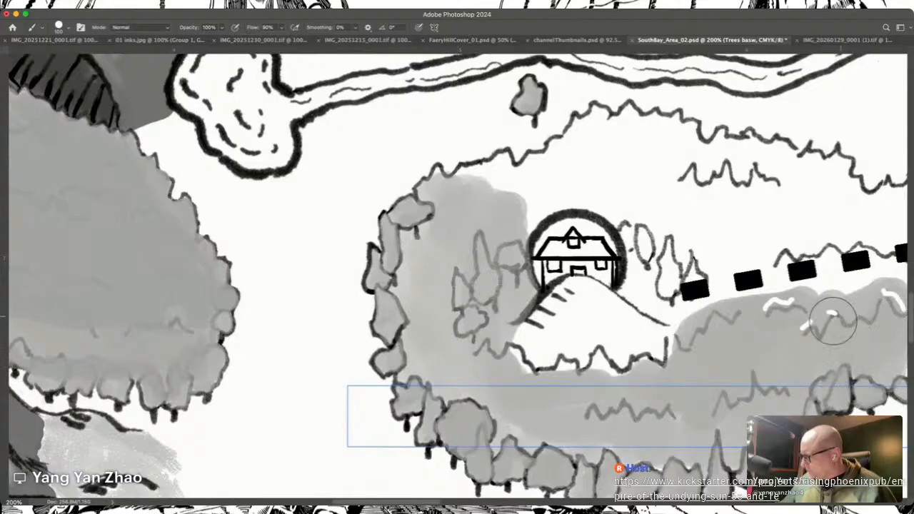
Step: Extend the grey fill through the forest's eastern interior towards its tip and up to the dashed trail
scroll(783, 410, right, 5)
scroll(782, 411, up, 2)
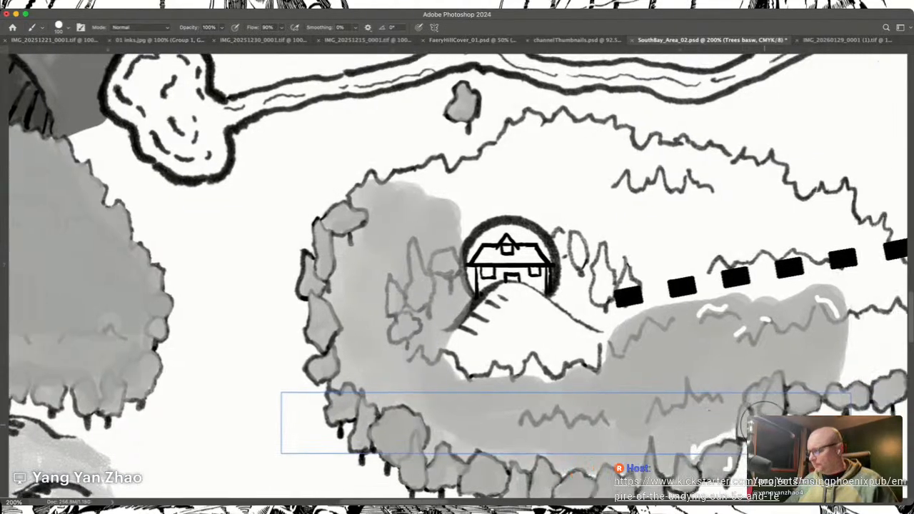
scroll(764, 427, right, 3)
scroll(764, 427, down, 2)
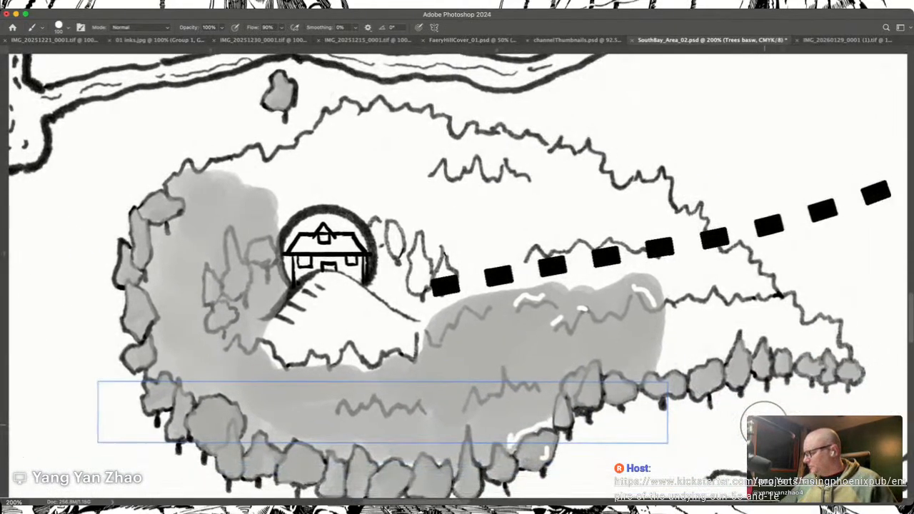
mouse_move(843, 354)
mouse_down()
mouse_move(818, 323)
mouse_move(816, 346)
mouse_move(798, 352)
mouse_move(775, 320)
mouse_move(773, 335)
mouse_move(765, 326)
mouse_move(749, 341)
mouse_move(736, 329)
mouse_move(709, 356)
mouse_move(657, 365)
mouse_move(675, 307)
mouse_move(690, 310)
mouse_move(718, 282)
mouse_move(734, 319)
mouse_move(754, 306)
mouse_move(765, 324)
mouse_move(756, 303)
mouse_move(793, 306)
mouse_move(798, 328)
mouse_move(765, 279)
mouse_move(787, 329)
mouse_move(761, 292)
mouse_up()
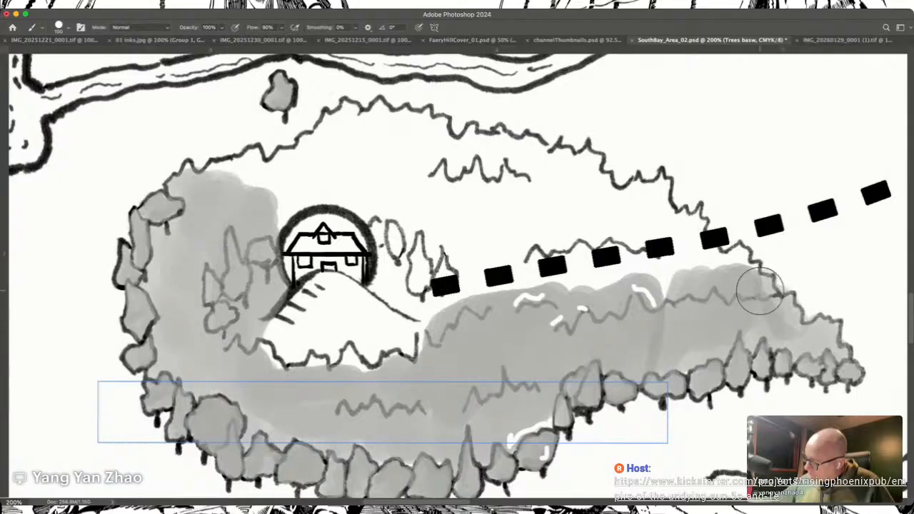
mouse_move(693, 291)
mouse_down()
mouse_move(665, 261)
mouse_move(673, 293)
mouse_move(683, 290)
mouse_move(686, 246)
mouse_move(733, 275)
mouse_move(728, 262)
mouse_move(749, 275)
mouse_up()
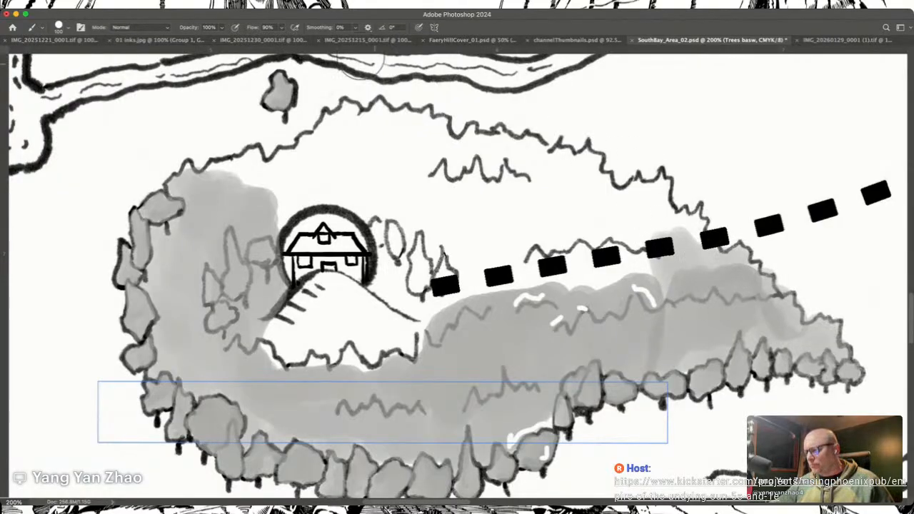
Step: Hide the dashed trail, fill the forest interior east and northeast of the house with grey, and reduce the brush size
click(99, 288)
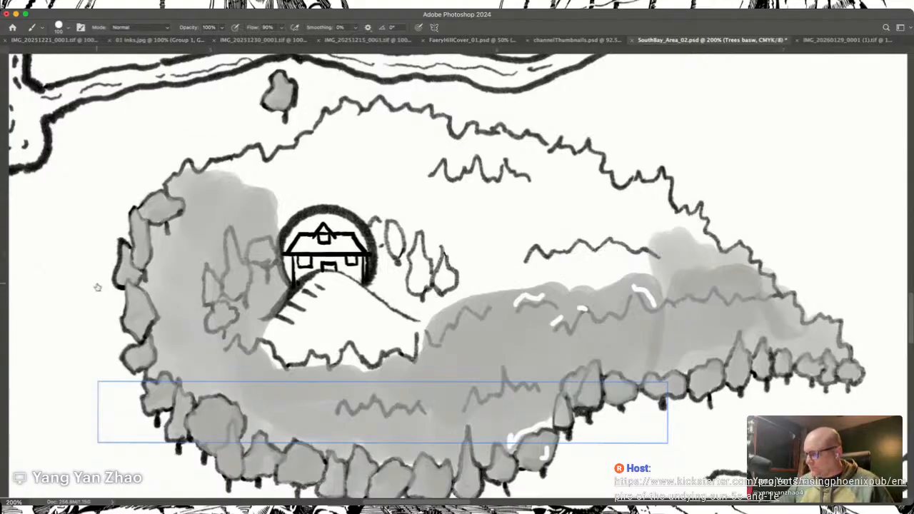
mouse_move(675, 216)
mouse_down()
mouse_move(709, 249)
mouse_move(692, 228)
mouse_move(672, 227)
mouse_move(642, 268)
mouse_move(635, 250)
mouse_move(647, 263)
mouse_move(624, 255)
mouse_move(612, 215)
mouse_move(602, 218)
mouse_move(581, 194)
mouse_move(569, 208)
mouse_move(529, 190)
mouse_move(492, 295)
mouse_move(485, 254)
mouse_move(474, 271)
mouse_move(467, 261)
mouse_move(460, 284)
mouse_move(455, 273)
mouse_move(424, 302)
mouse_move(398, 282)
mouse_move(416, 305)
mouse_move(380, 287)
mouse_move(380, 219)
mouse_move(340, 169)
mouse_move(467, 285)
mouse_move(474, 377)
mouse_move(465, 387)
mouse_move(454, 366)
mouse_move(438, 376)
mouse_move(433, 346)
mouse_up()
key(bracketleft)
key(bracketleft)
key(bracketleft)
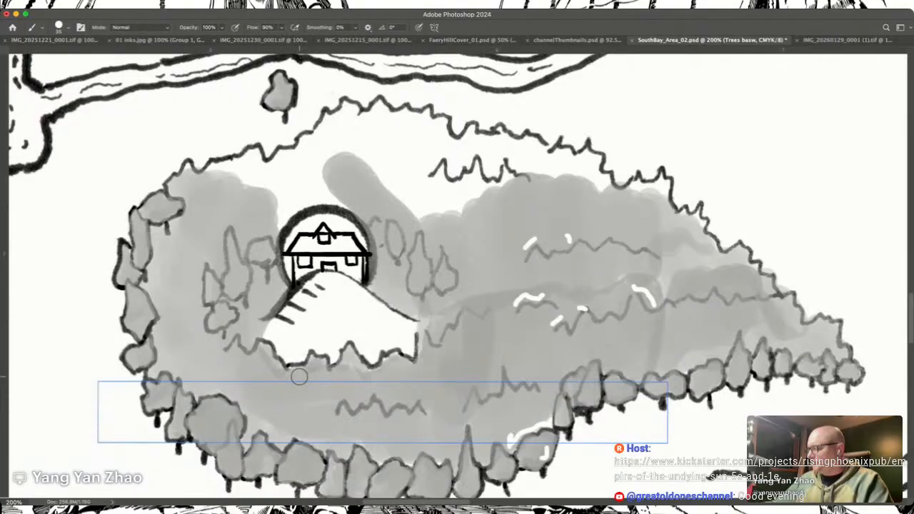
Step: Paint grey along the forest's northwestern outline and fill the white gap above the house
scroll(268, 330, up, 5)
scroll(268, 330, left, 5)
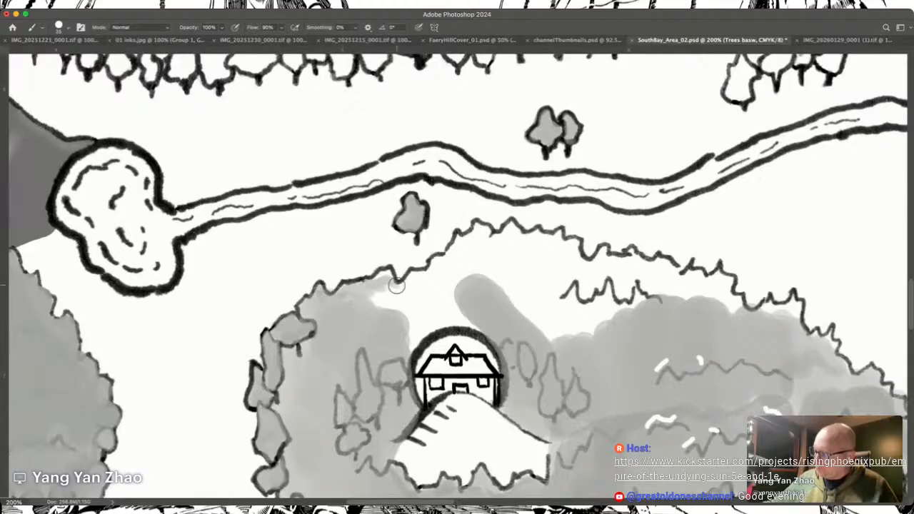
drag(377, 294, 398, 302)
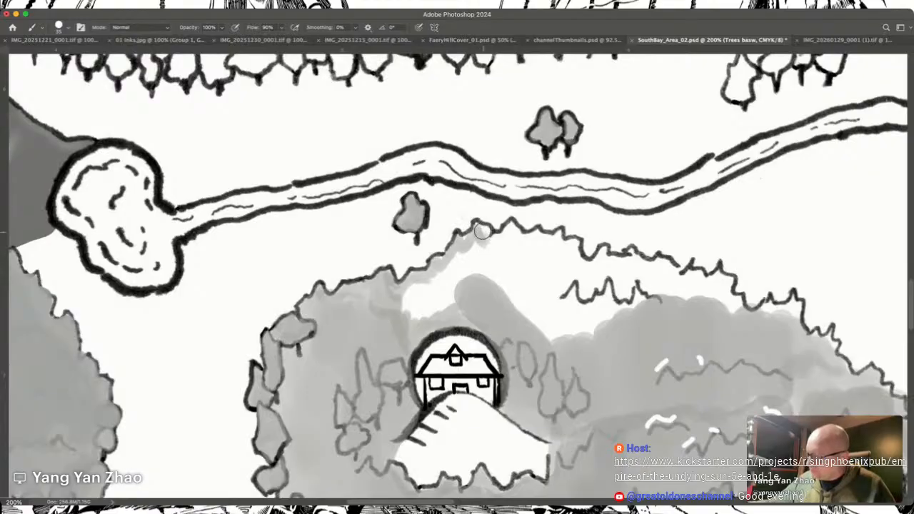
drag(457, 244, 414, 321)
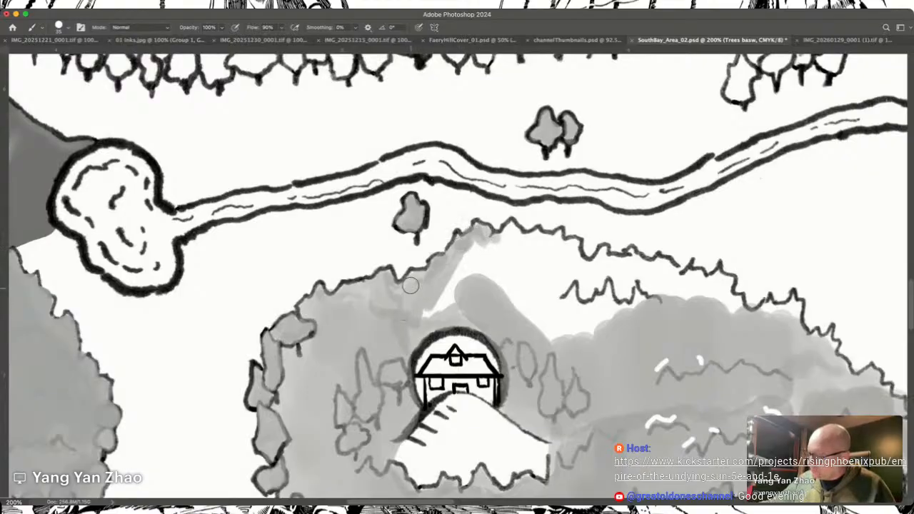
mouse_move(441, 279)
mouse_down()
mouse_move(474, 250)
mouse_move(458, 273)
mouse_move(481, 268)
mouse_move(485, 287)
mouse_move(488, 250)
mouse_up()
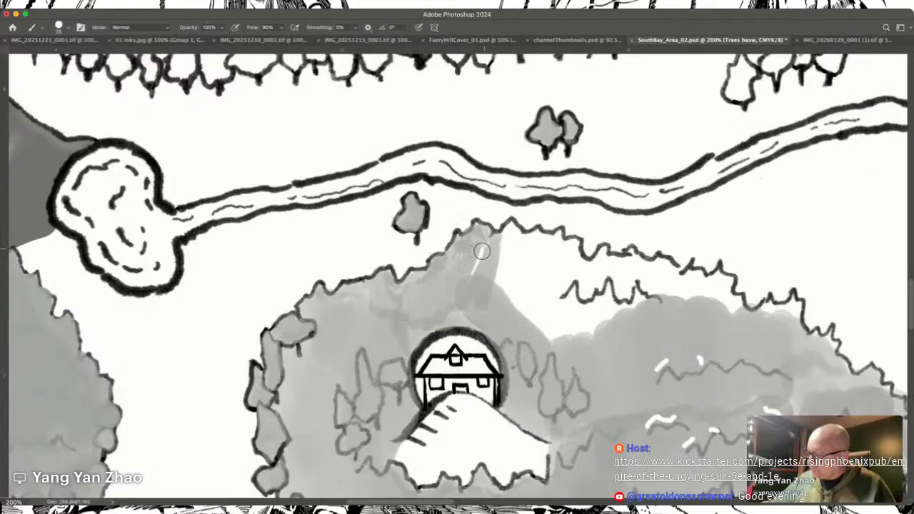
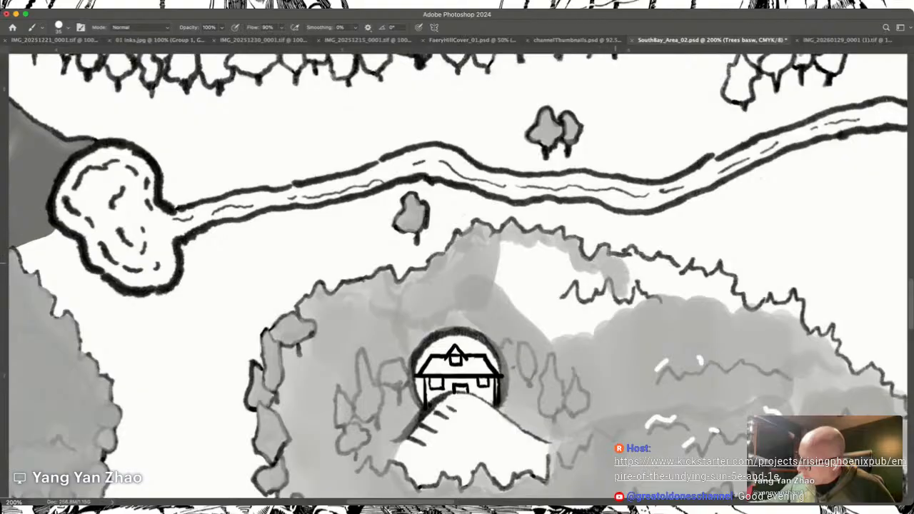
Step: Enlarge the brush and fill the remaining white gap in the forest interior north and northeast of the house with grey
mouse_move(645, 308)
mouse_down()
mouse_move(629, 322)
mouse_move(582, 308)
mouse_move(576, 327)
mouse_move(545, 251)
mouse_move(530, 322)
mouse_move(520, 247)
mouse_up()
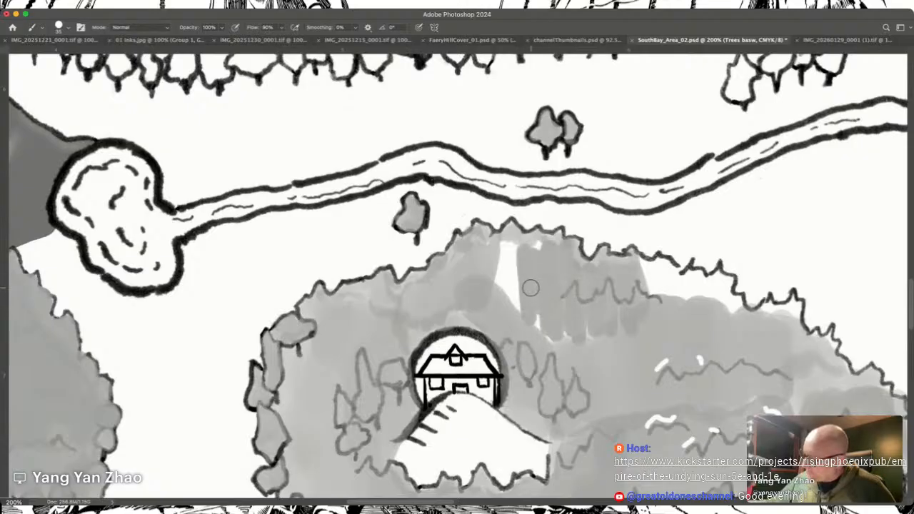
key(super+z)
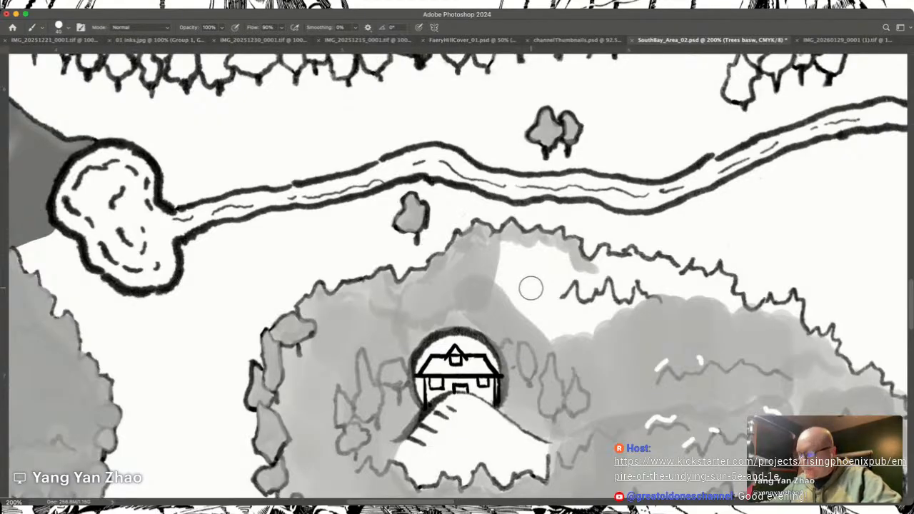
key(])
key(])
key(])
key(])
key(])
key(])
key(])
key(])
mouse_move(511, 273)
mouse_down()
mouse_move(529, 249)
mouse_move(541, 267)
mouse_move(571, 263)
mouse_move(596, 304)
mouse_move(591, 281)
mouse_move(675, 308)
mouse_move(671, 299)
mouse_move(682, 297)
mouse_move(719, 304)
mouse_move(740, 319)
mouse_move(666, 300)
mouse_up()
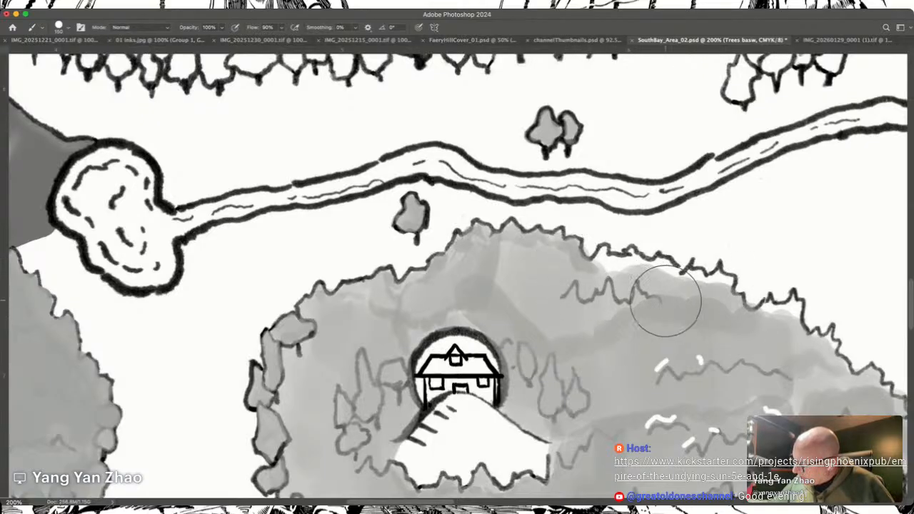
Step: Reduce the brush size and paint grey along the house forest's northeastern outline down towards its eastern tip
key([)
key([)
key([)
key([)
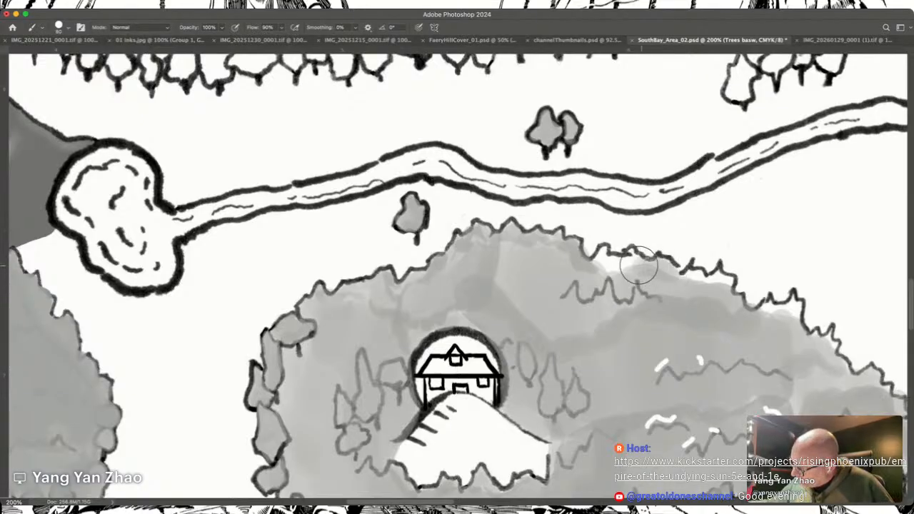
mouse_move(633, 266)
mouse_down()
mouse_move(612, 260)
mouse_move(594, 270)
mouse_up()
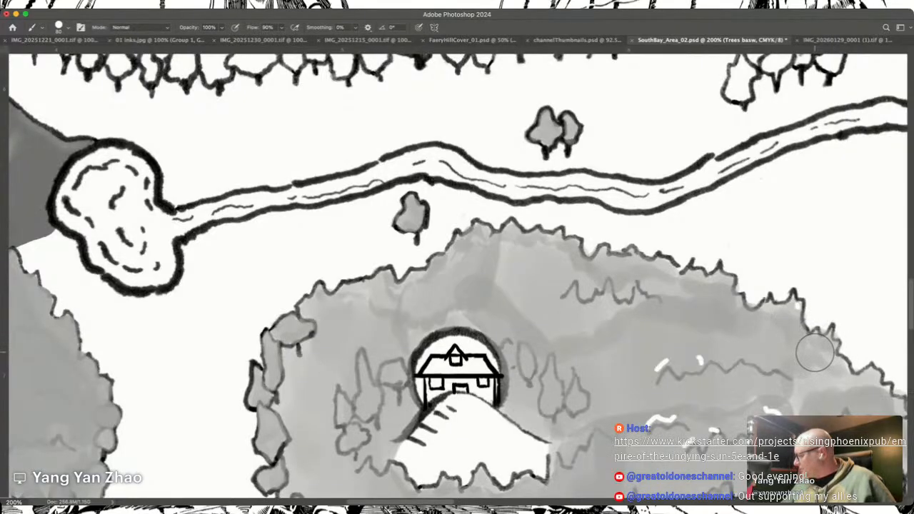
key(space)
mouse_move(893, 387)
mouse_down()
mouse_move(623, 308)
mouse_move(569, 263)
mouse_move(568, 252)
mouse_up()
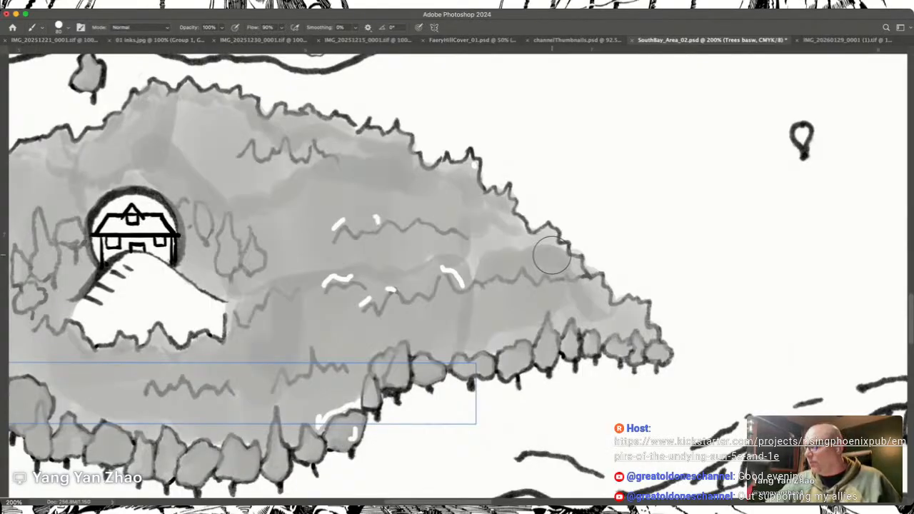
key(a)
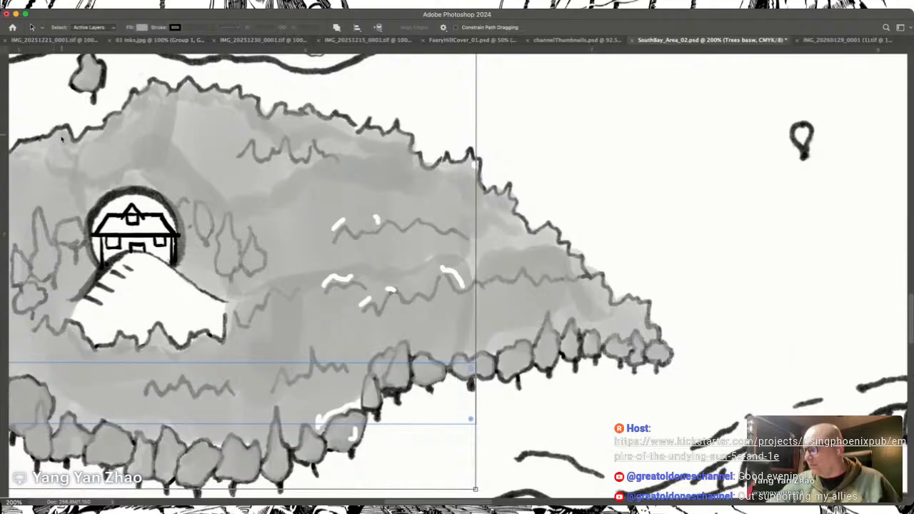
key(b)
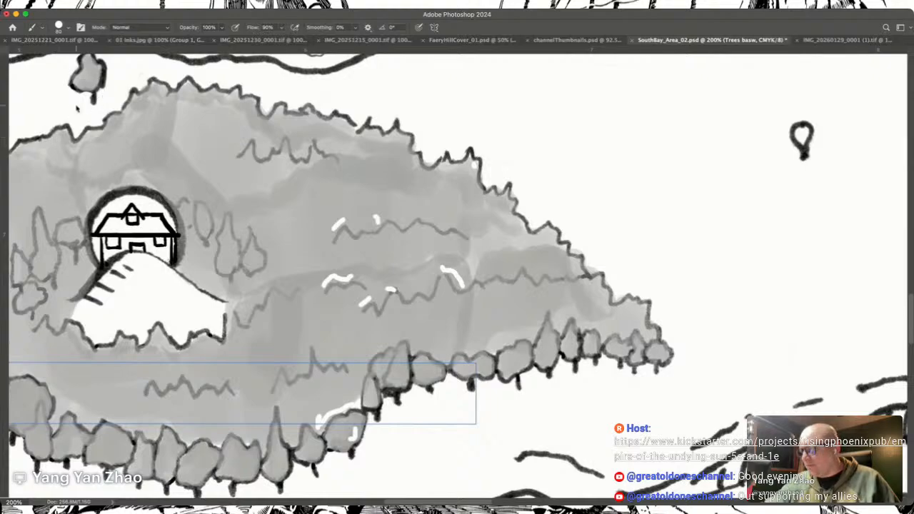
key(t)
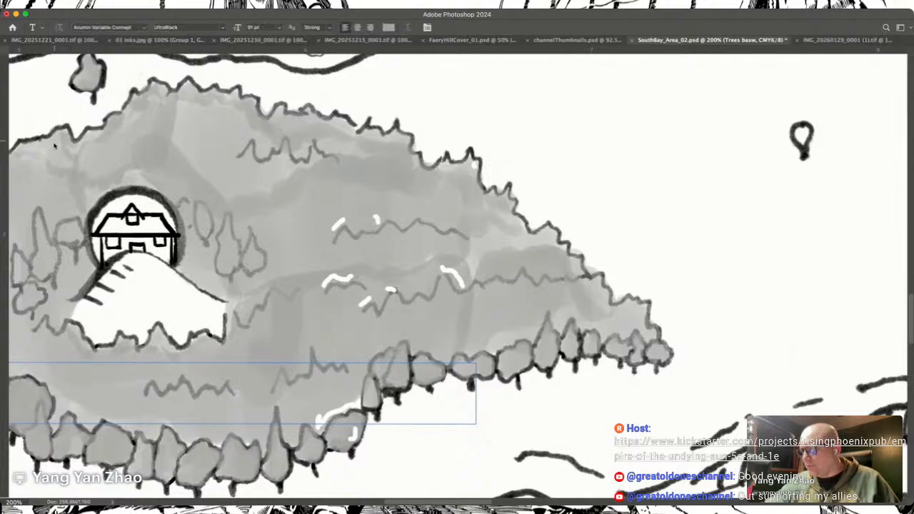
key(i)
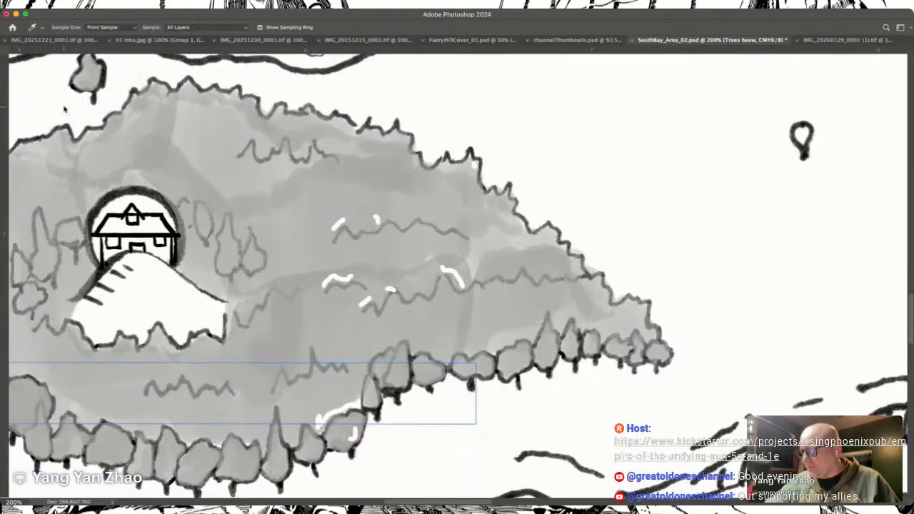
key(b)
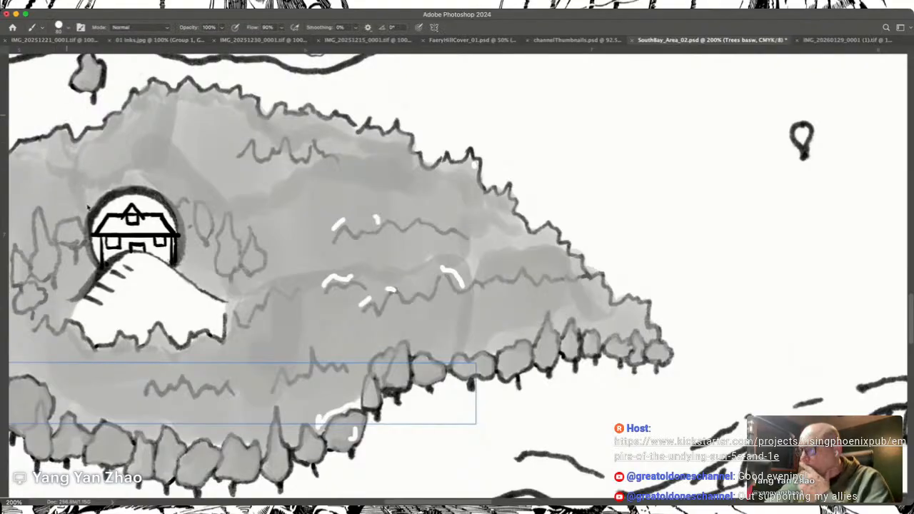
key(shift+b)
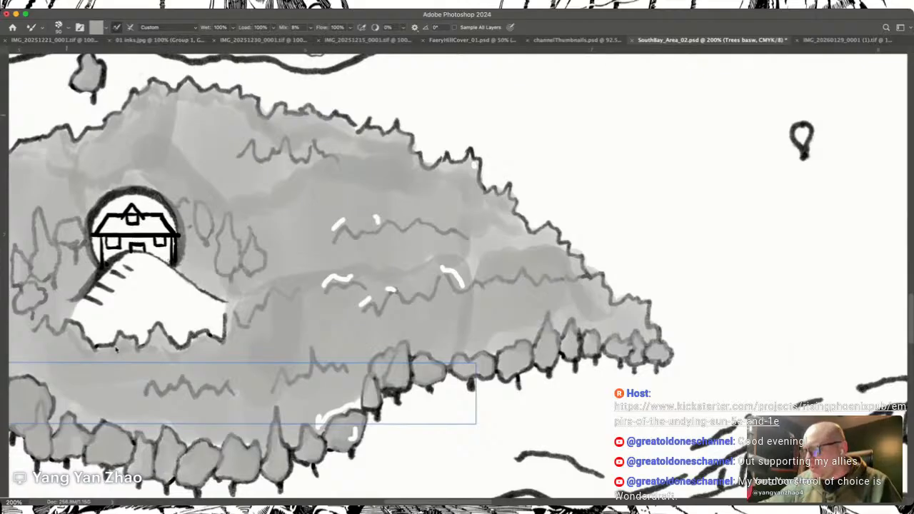
Step: Blend the uneven grey patches in the house forest's eastern and northern interior using the Smudge tool with a smaller brush
key(r)
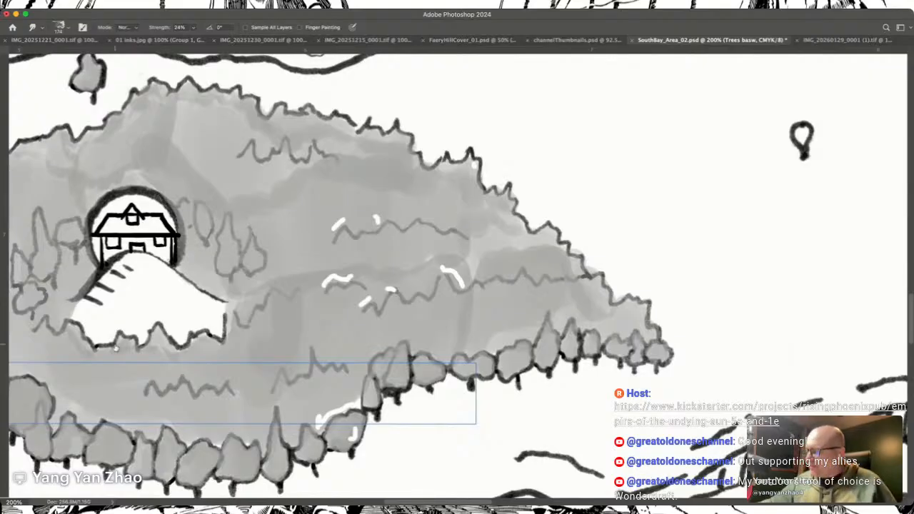
mouse_move(480, 300)
mouse_down()
mouse_move(462, 322)
mouse_move(458, 278)
mouse_move(447, 325)
mouse_move(458, 318)
mouse_move(468, 286)
mouse_up()
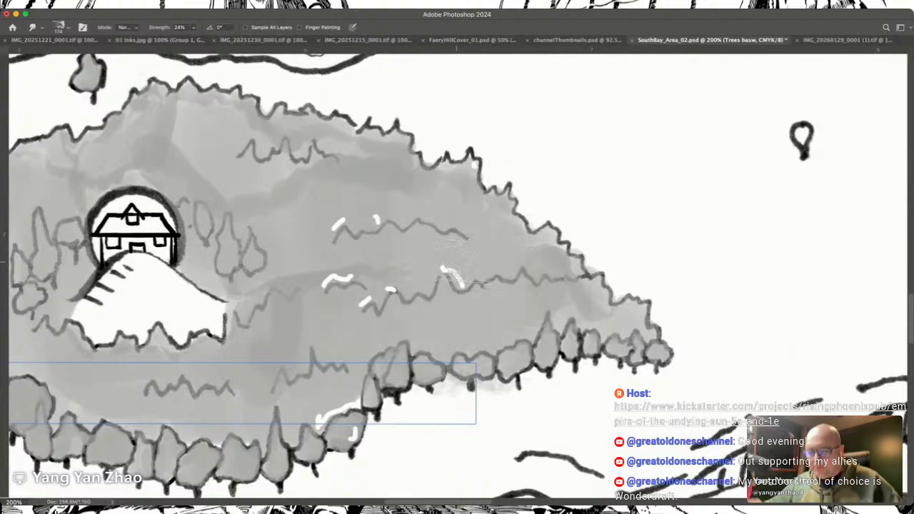
key(super+z)
key(bracketleft)
key(bracketleft)
key(bracketleft)
key(bracketleft)
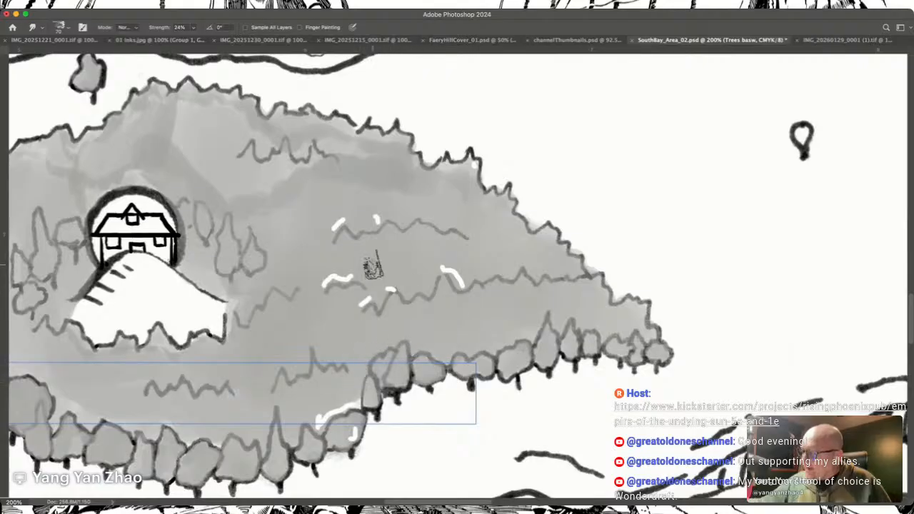
scroll(371, 266, left, 5)
scroll(371, 267, up, 3)
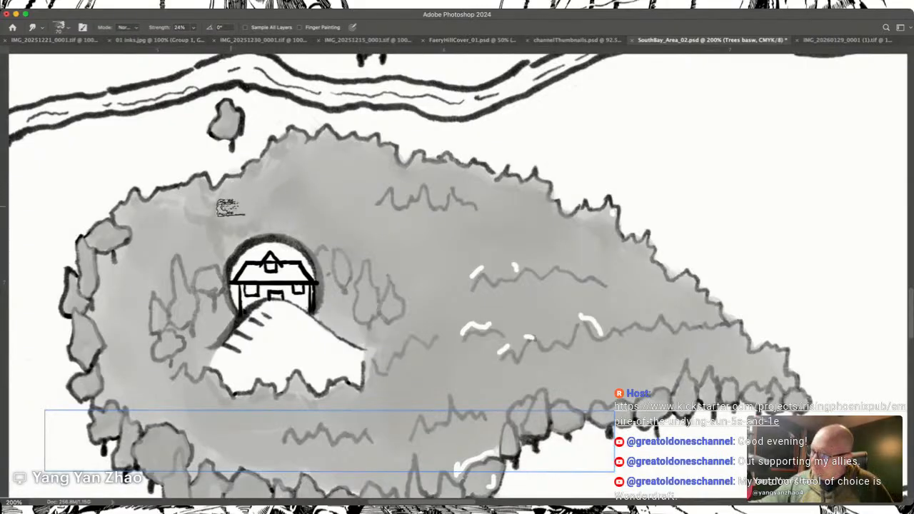
key(b)
mouse_move(247, 223)
mouse_down()
mouse_move(261, 221)
mouse_move(248, 216)
mouse_up()
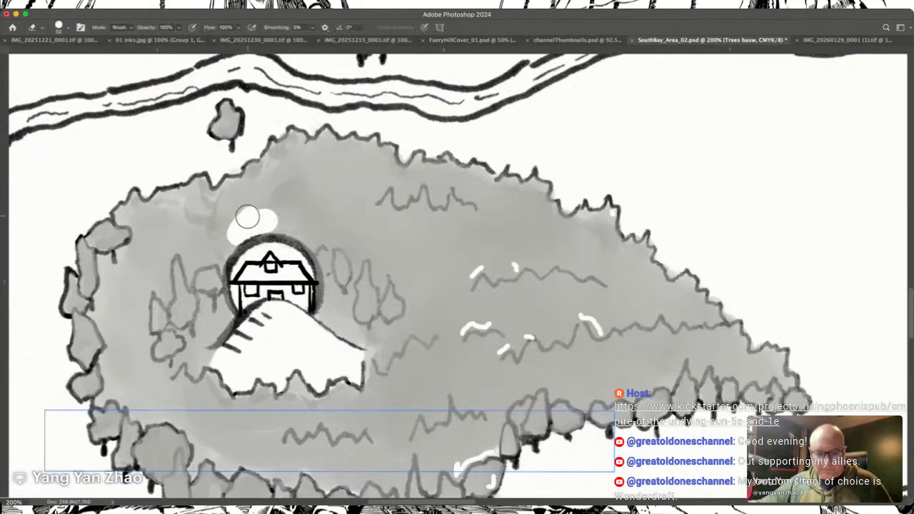
key(super+z)
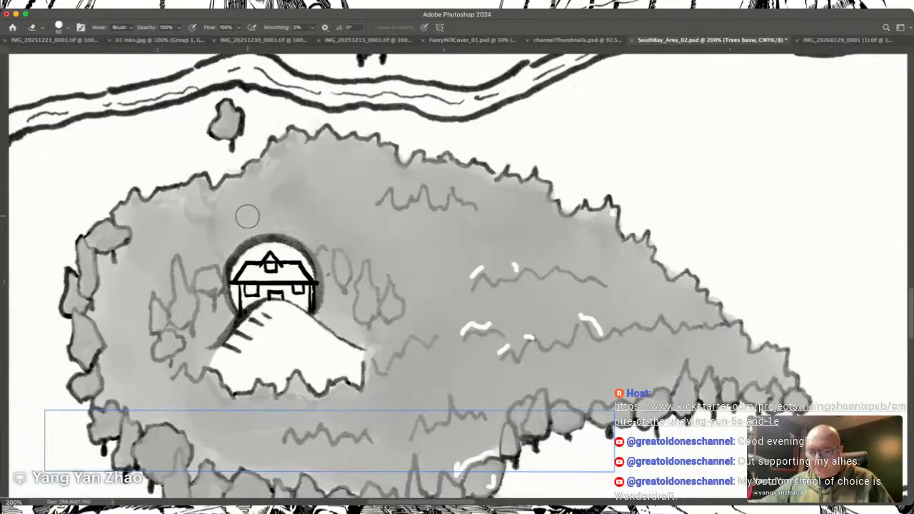
key(shift+b)
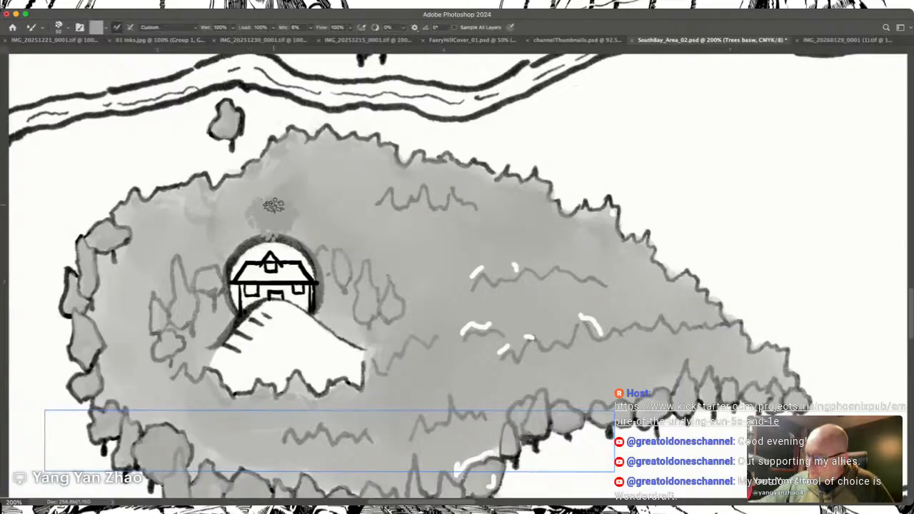
drag(273, 206, 274, 205)
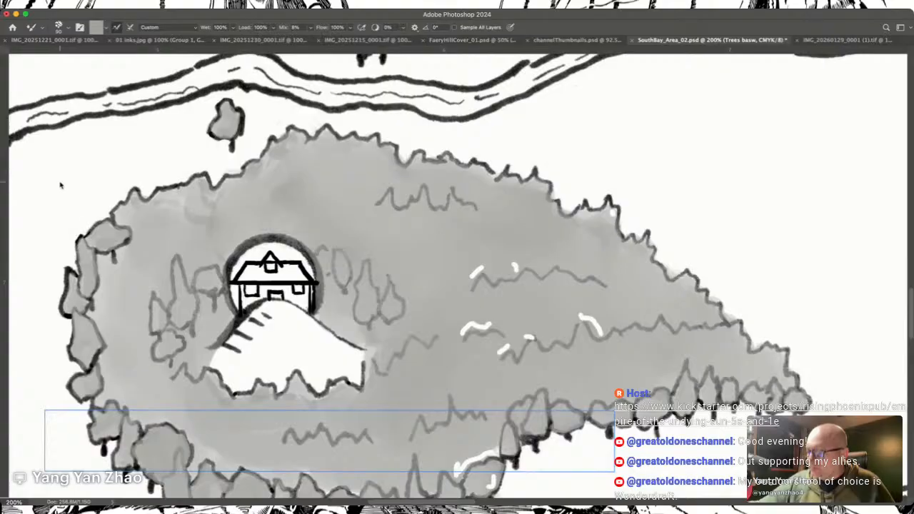
mouse_move(386, 369)
mouse_down()
mouse_move(424, 334)
mouse_move(456, 322)
mouse_move(477, 353)
mouse_up()
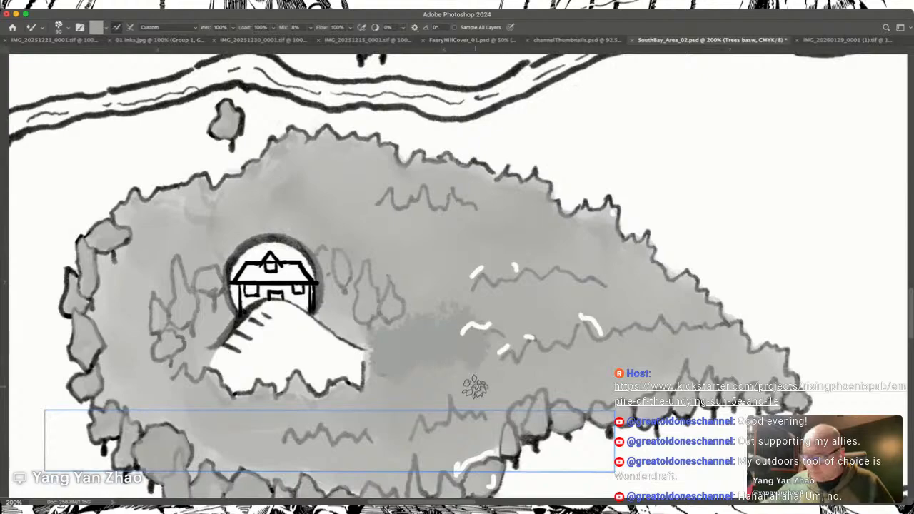
key(super+z)
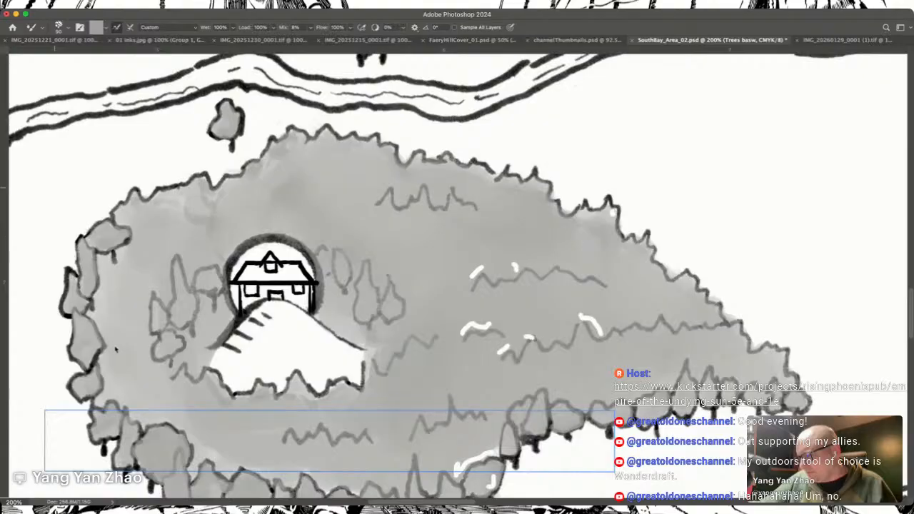
Step: Smudge the remaining grey patches in the house forest's interior south and west of the hill
click(115, 350)
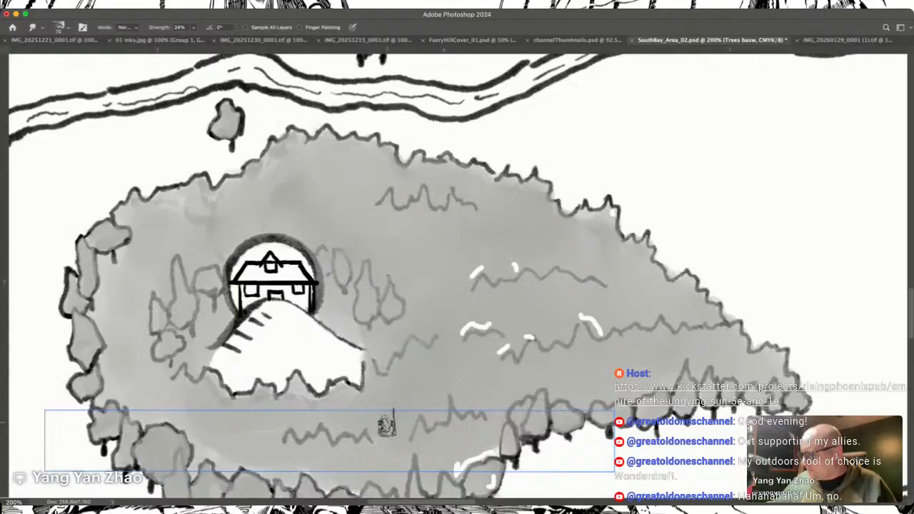
scroll(386, 426, left, 8)
scroll(386, 427, up, 2)
scroll(386, 426, down, 4)
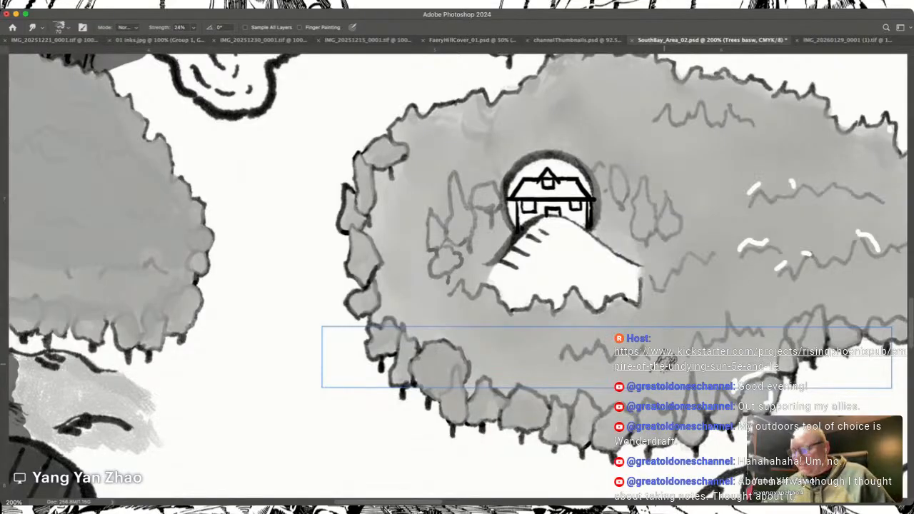
Step: Smudge the grey tones of the western forest beside the mountains, blending the lighter southern band and the northeastern edge
scroll(606, 357, up, 5)
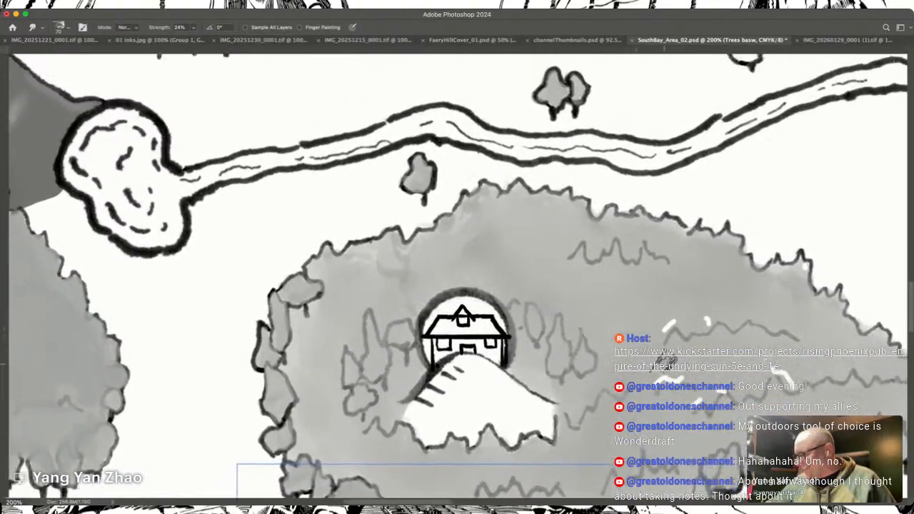
scroll(457, 279, up, 10)
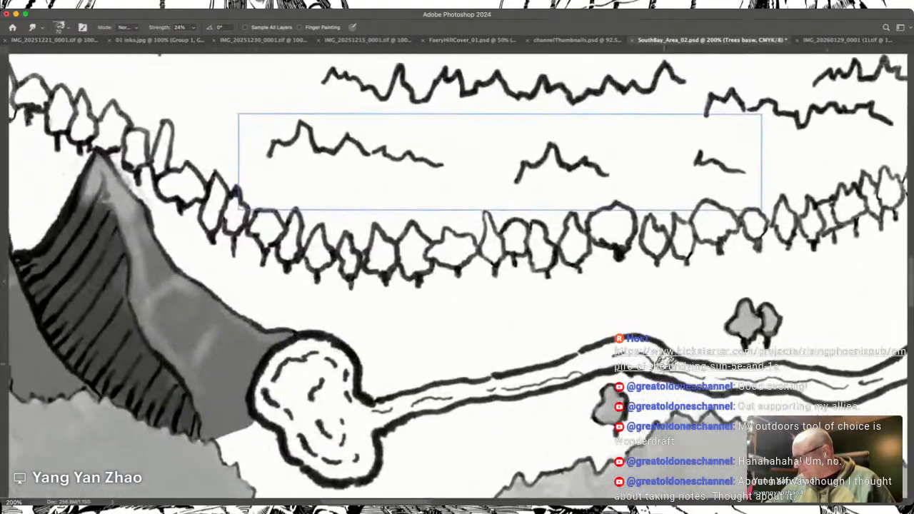
scroll(667, 363, left, 8)
scroll(666, 362, down, 10)
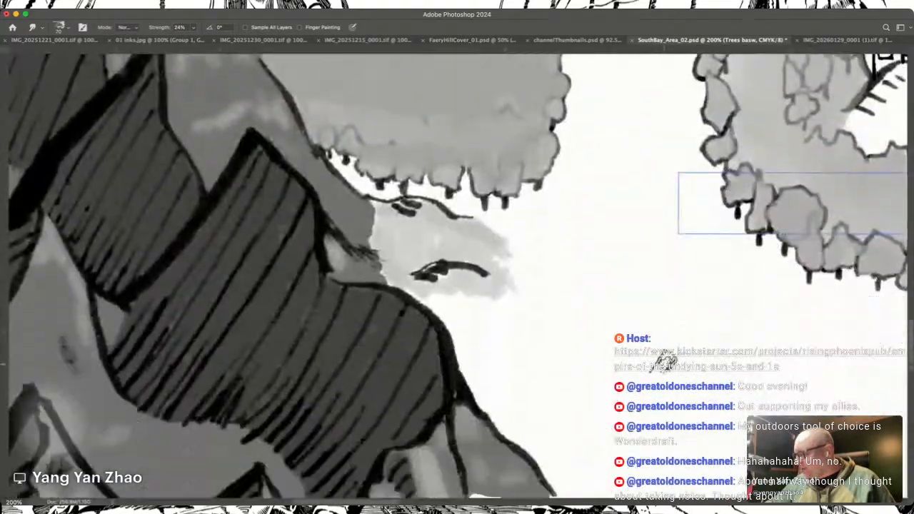
scroll(666, 362, up, 10)
scroll(666, 362, left, 3)
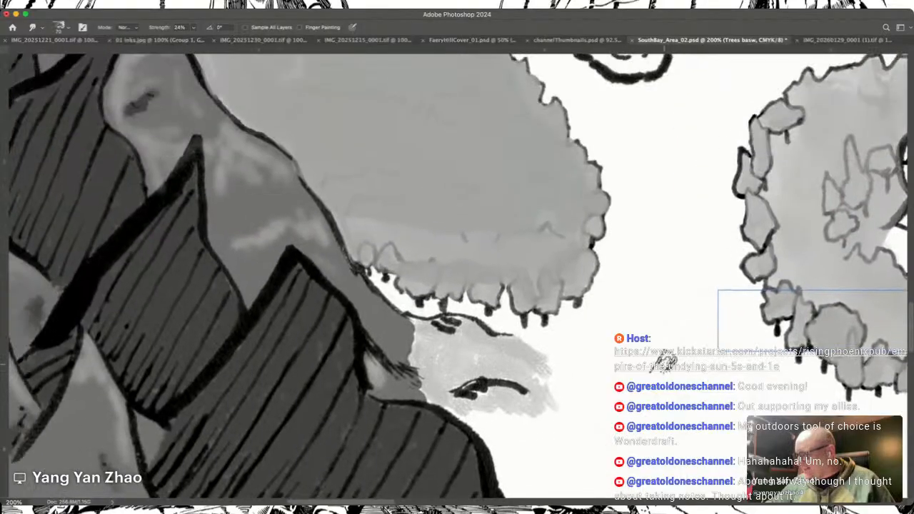
scroll(666, 362, up, 5)
scroll(666, 362, left, 5)
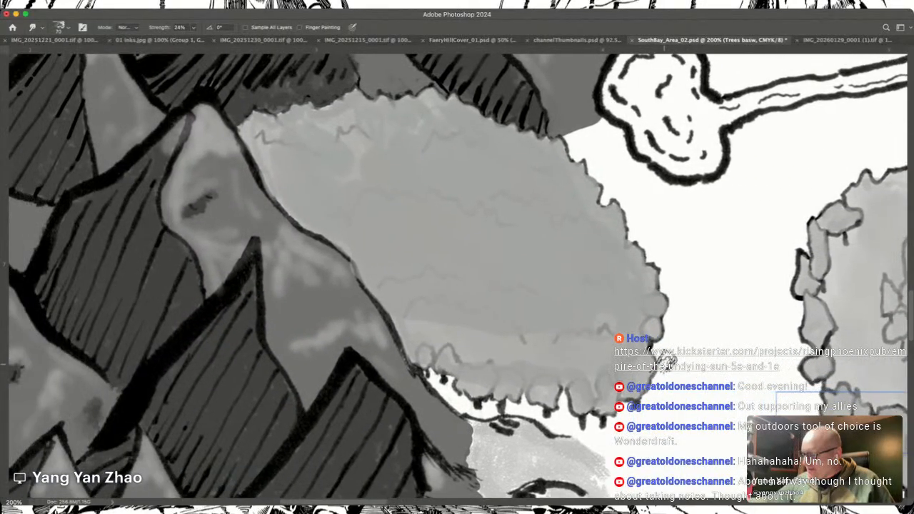
mouse_move(425, 324)
mouse_down()
mouse_move(411, 319)
mouse_move(427, 326)
mouse_move(440, 310)
mouse_up()
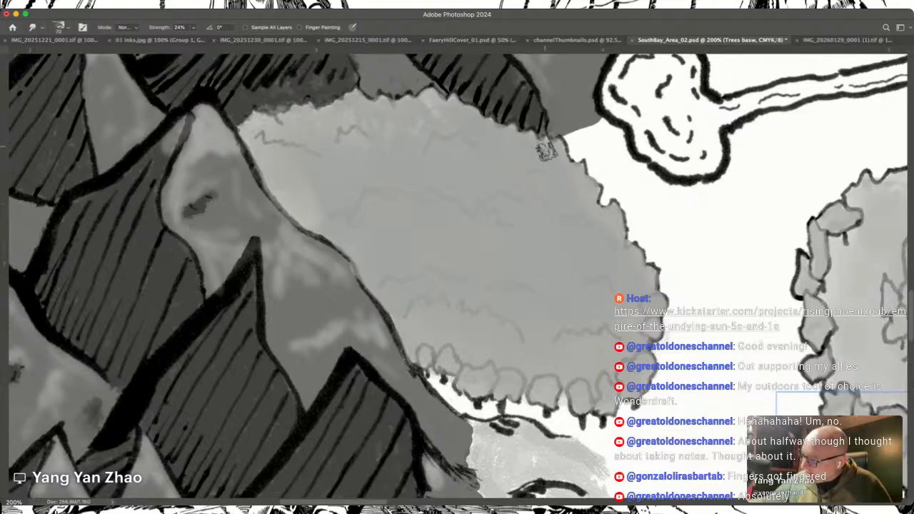
drag(510, 126, 484, 138)
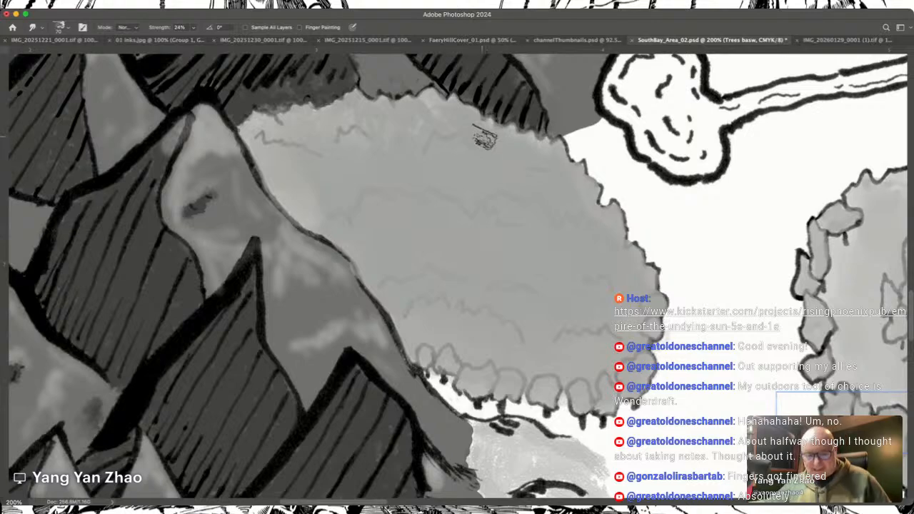
Step: Blend grey up to the western forest's eastern outline using the Mixer Brush at a much smaller size
key(b)
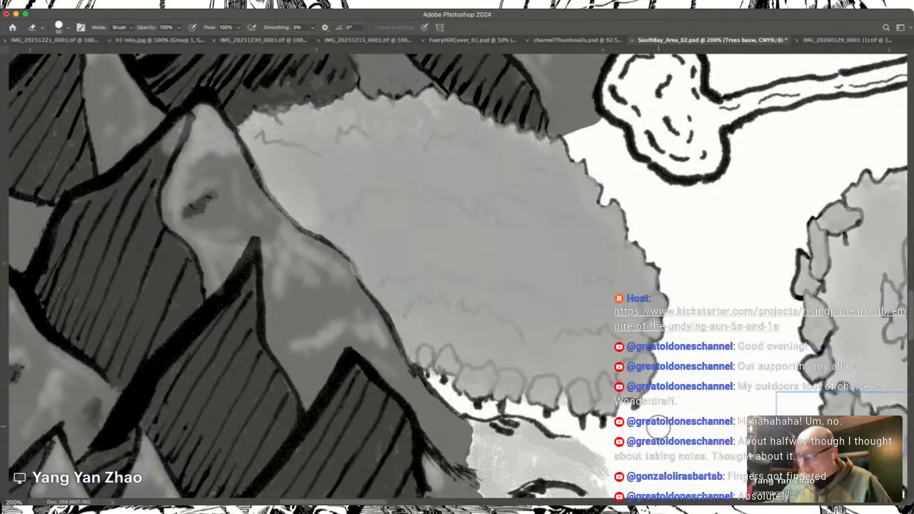
scroll(659, 429, up, 5)
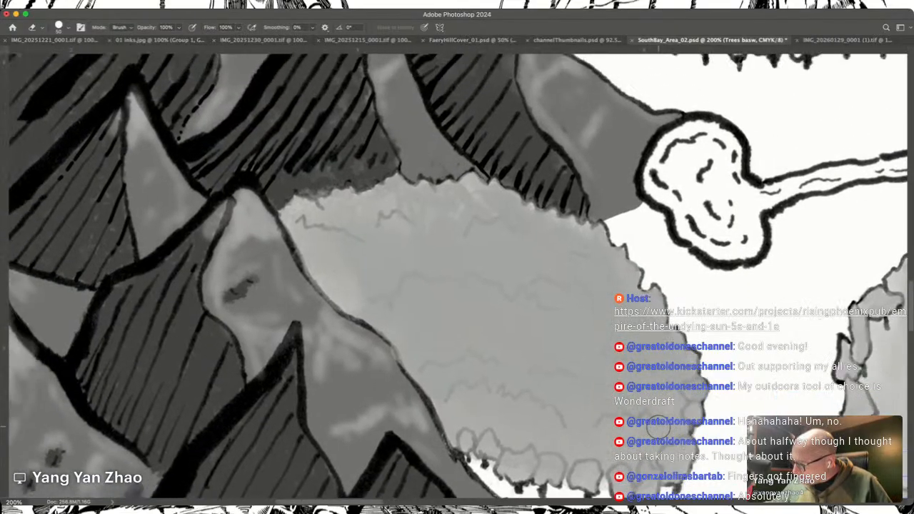
scroll(658, 428, left, 1)
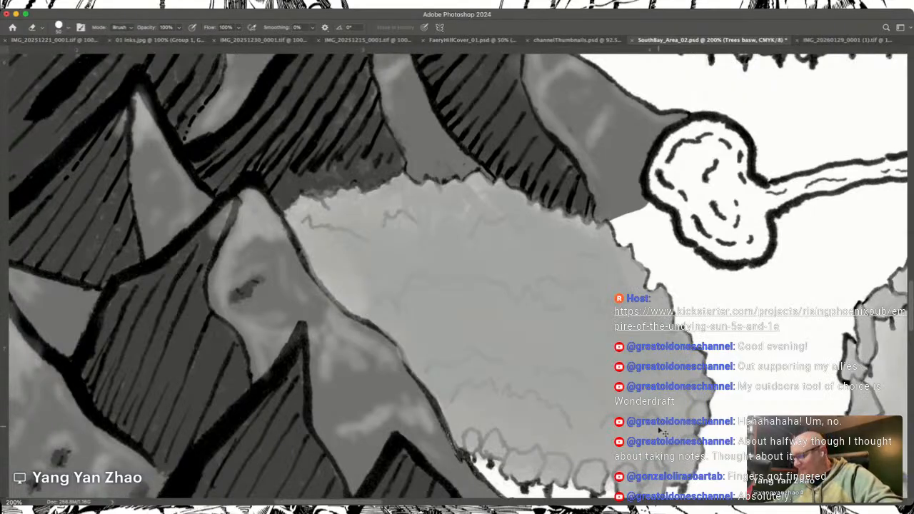
scroll(663, 432, up, 5)
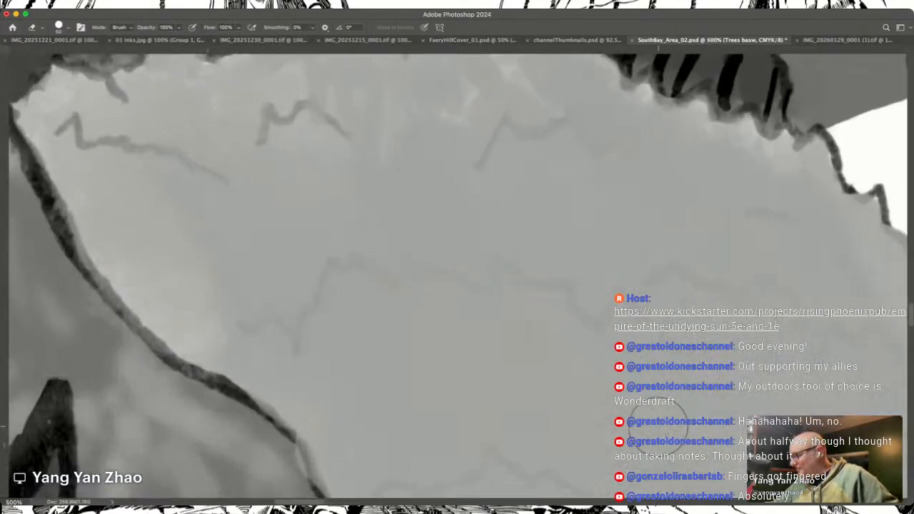
scroll(657, 428, right, 10)
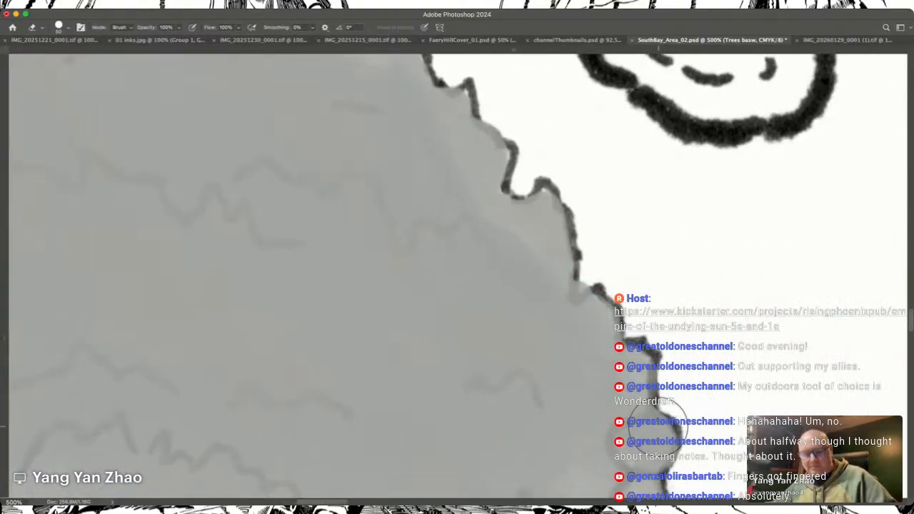
key(shift+b)
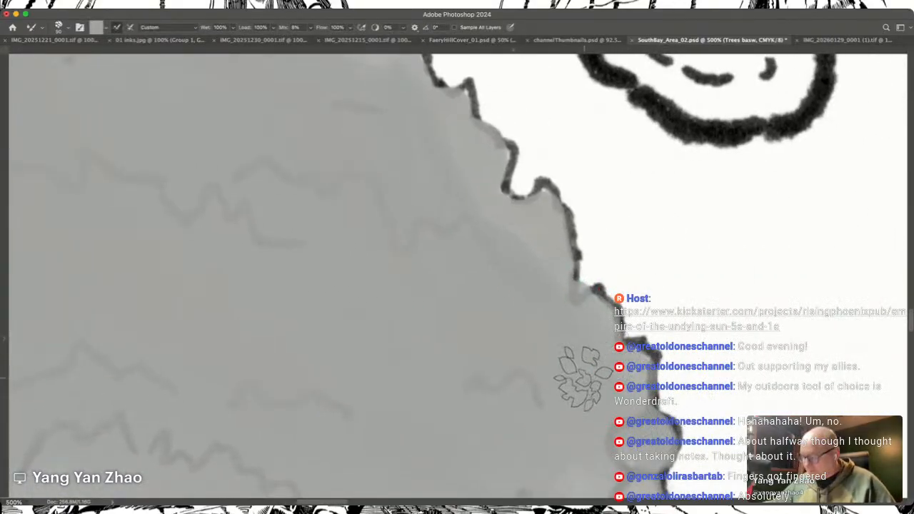
key(bracketleft)
key(bracketleft)
key(bracketleft)
key(bracketleft)
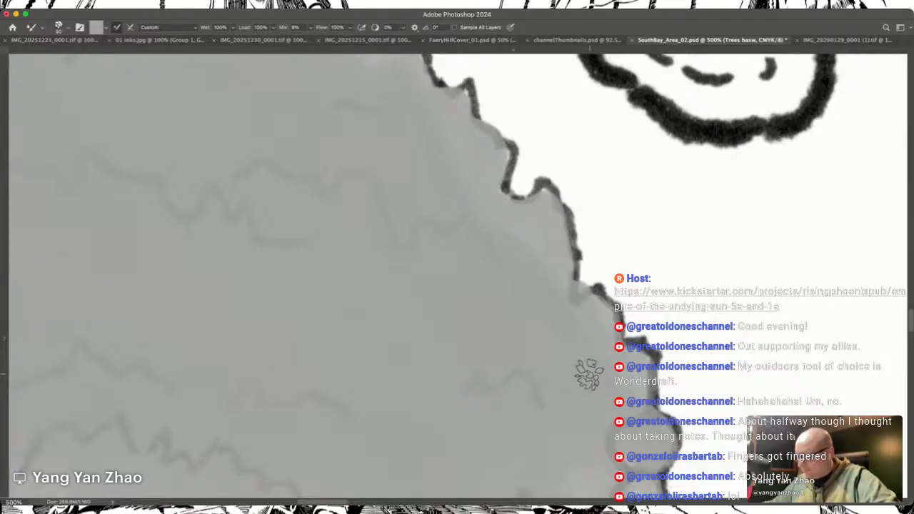
key(bracketleft)
key(bracketleft)
key(bracketleft)
key(bracketleft)
key(bracketleft)
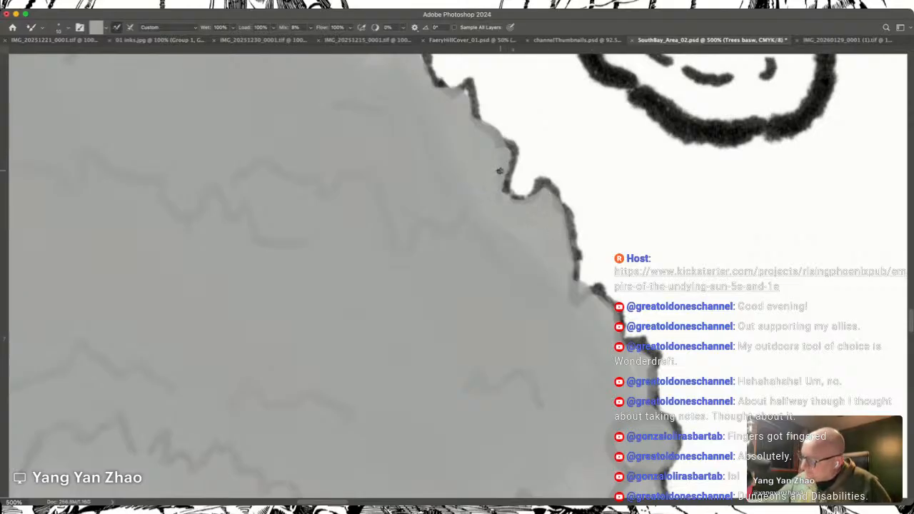
Step: Touch up the grey along the western forest's northeastern and northern outline as far as the mountain ridge with the small Mixer Brush
scroll(500, 171, up, 5)
scroll(500, 171, left, 5)
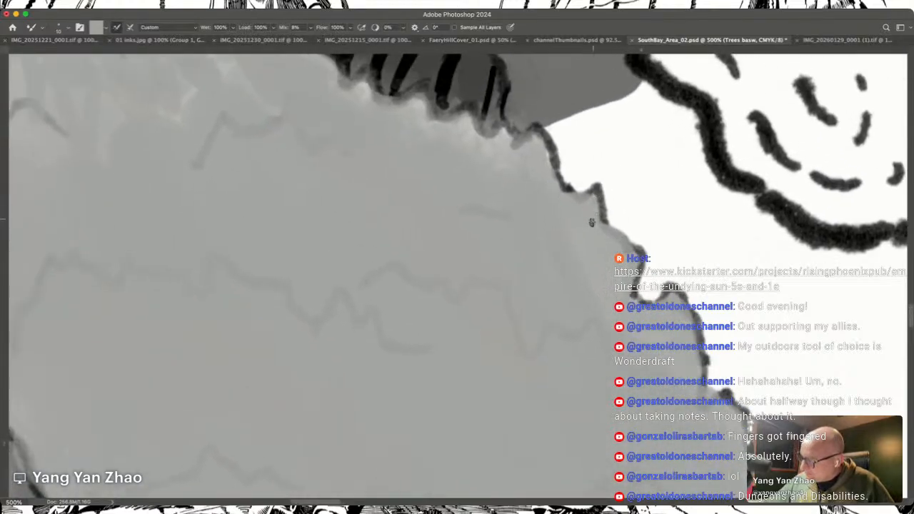
scroll(543, 149, up, 5)
scroll(543, 148, left, 15)
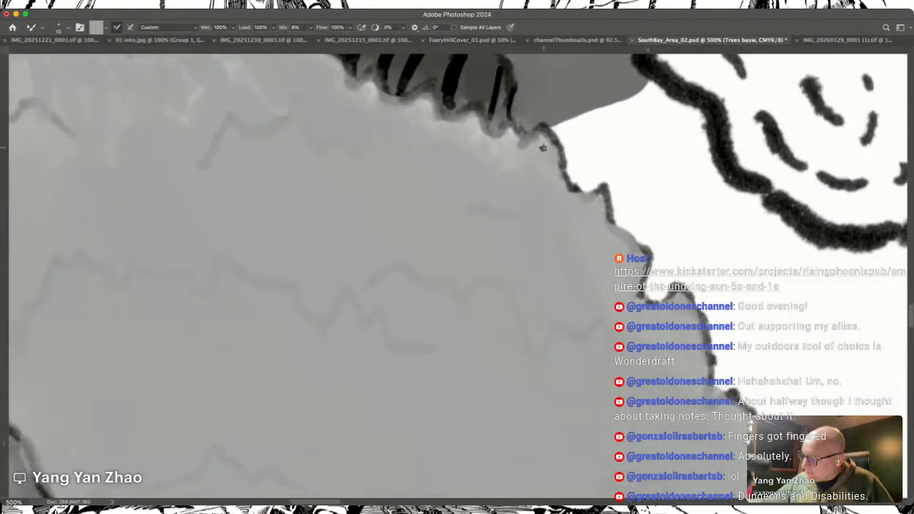
scroll(543, 149, right, 1)
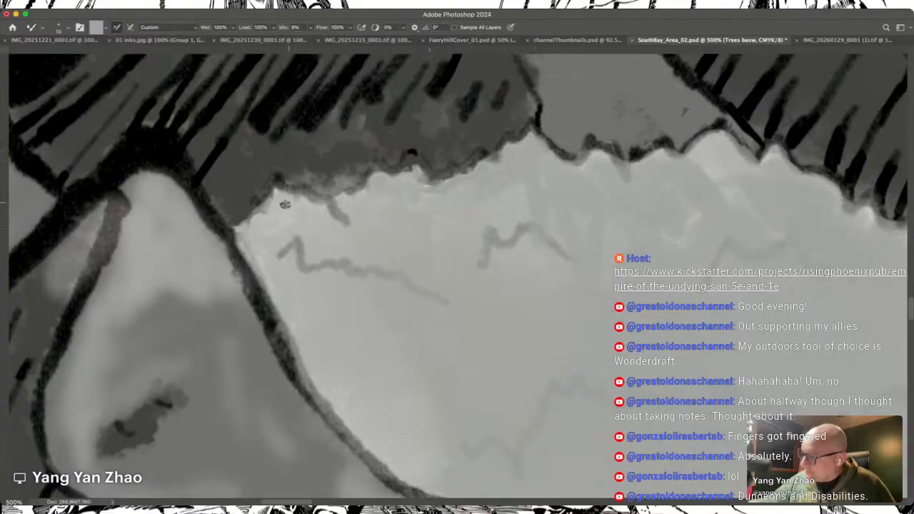
scroll(243, 225, down, 5)
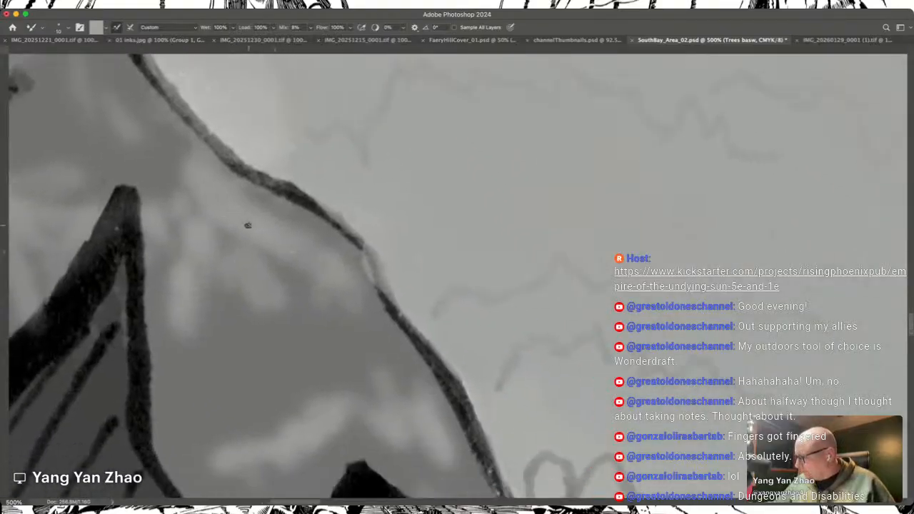
scroll(248, 225, down, 10)
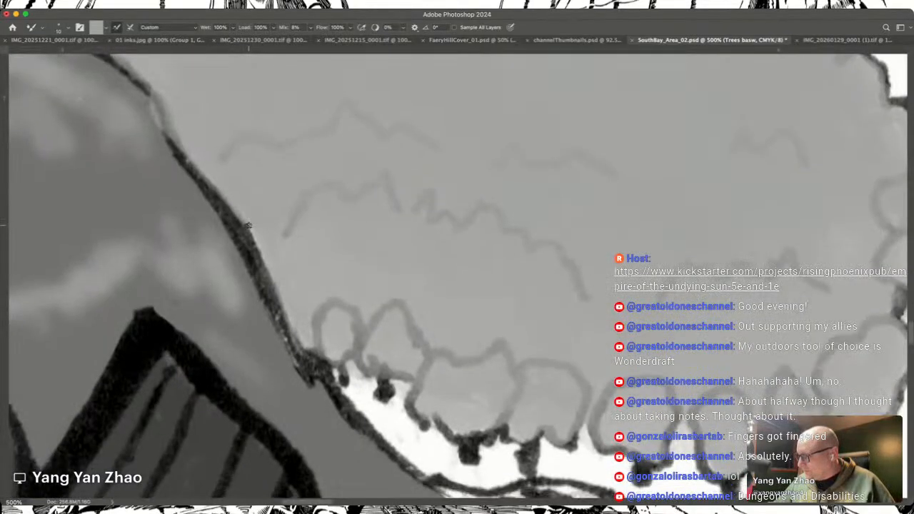
Step: Erase the grey spill around the tree trunks at the western forest's southwestern tip with a much smaller Eraser
key(e)
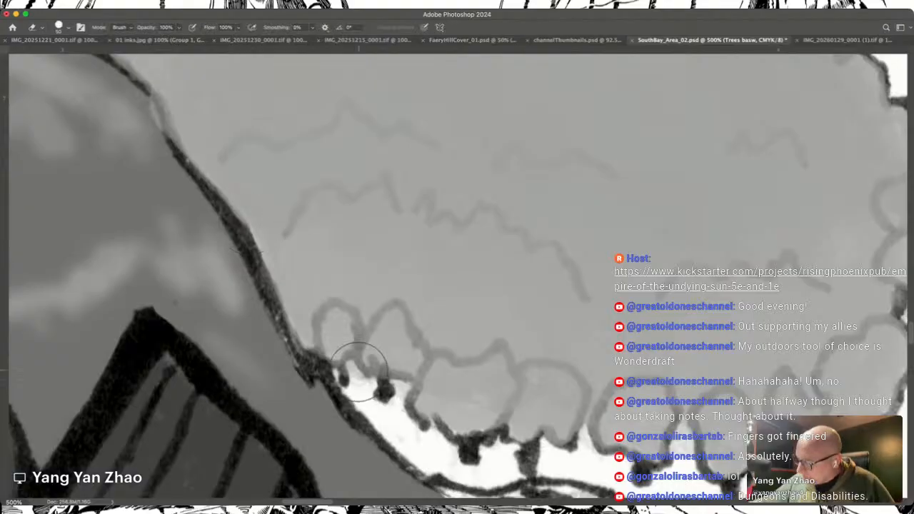
key(bracketleft)
key(bracketleft)
key(bracketleft)
key(bracketleft)
key(bracketleft)
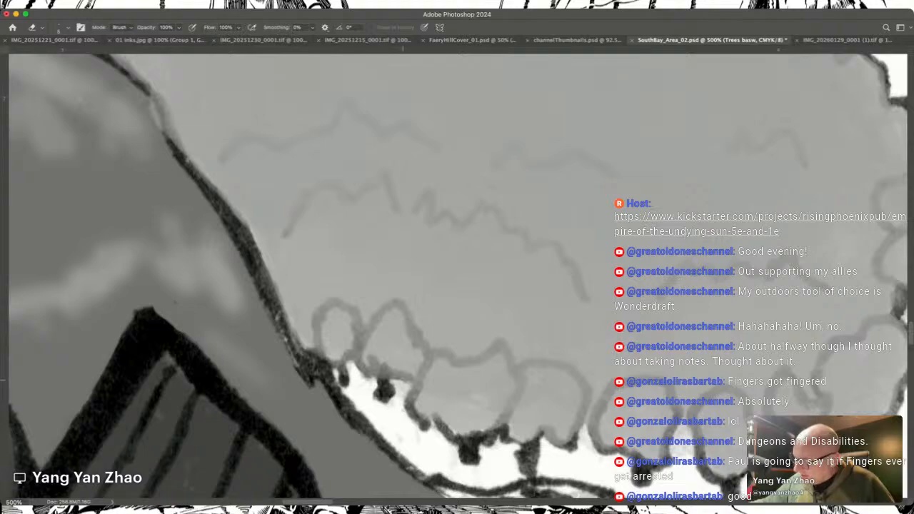
drag(401, 384, 399, 395)
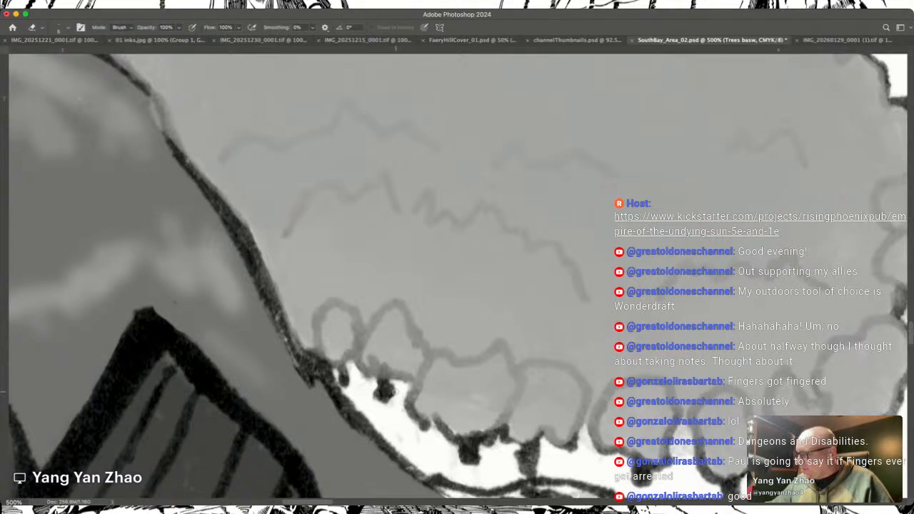
Step: Erase the grey from the narrow gap between two trees in the western forest's southern row
scroll(396, 392, down, 4)
scroll(395, 392, right, 6)
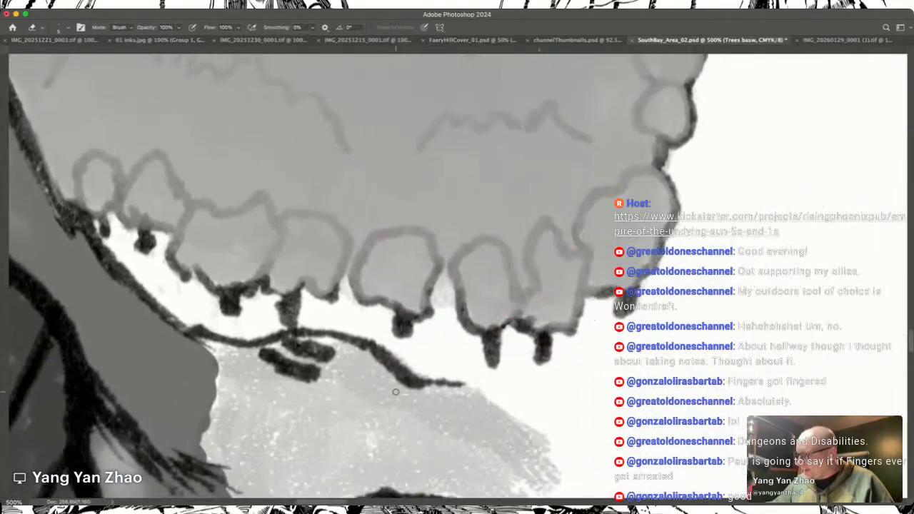
scroll(396, 392, up, 1)
drag(451, 325, 449, 332)
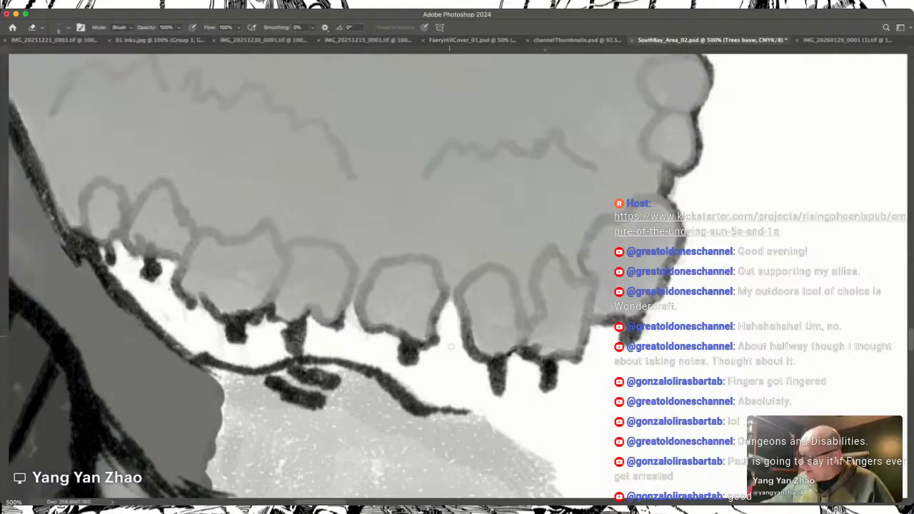
scroll(452, 357, right, 15)
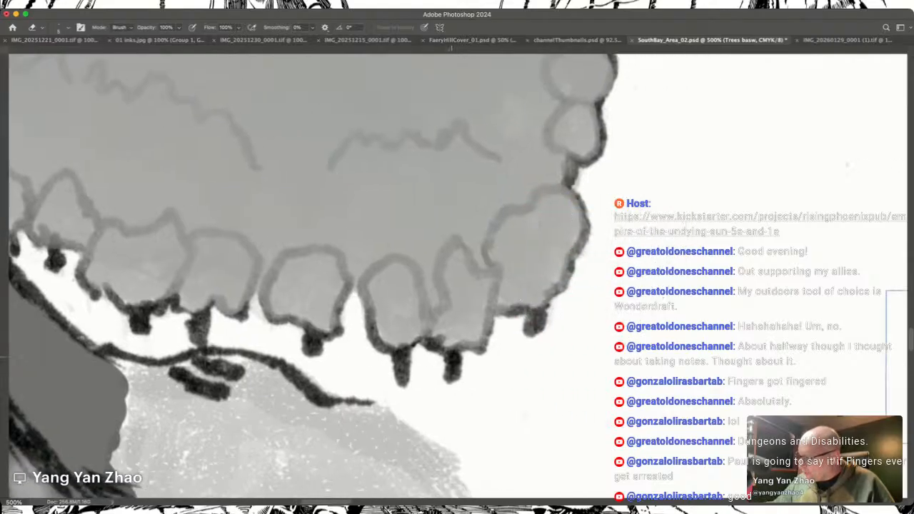
Step: Erase the grey spilling past the western forest's northeastern outline into the white ground
scroll(451, 357, left, 5)
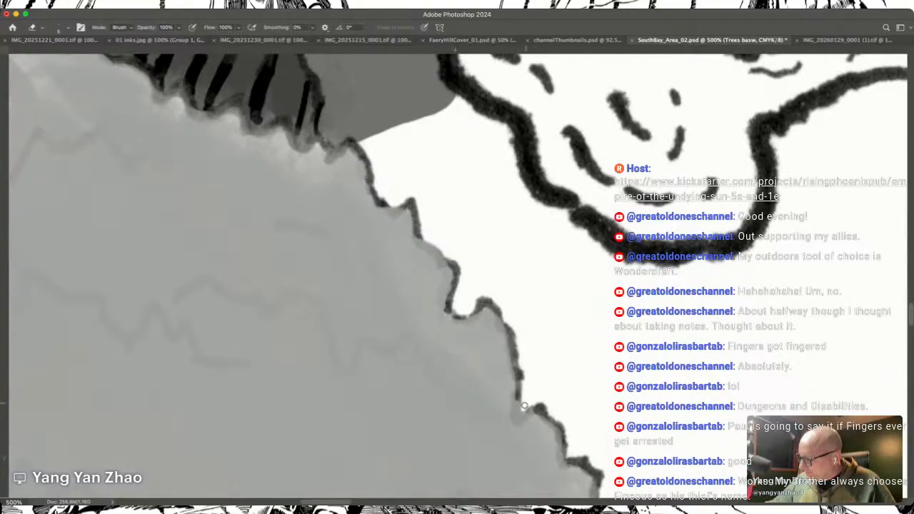
mouse_move(522, 413)
mouse_down()
mouse_move(521, 400)
mouse_move(521, 413)
mouse_up()
scroll(532, 392, up, 5)
scroll(532, 392, left, 5)
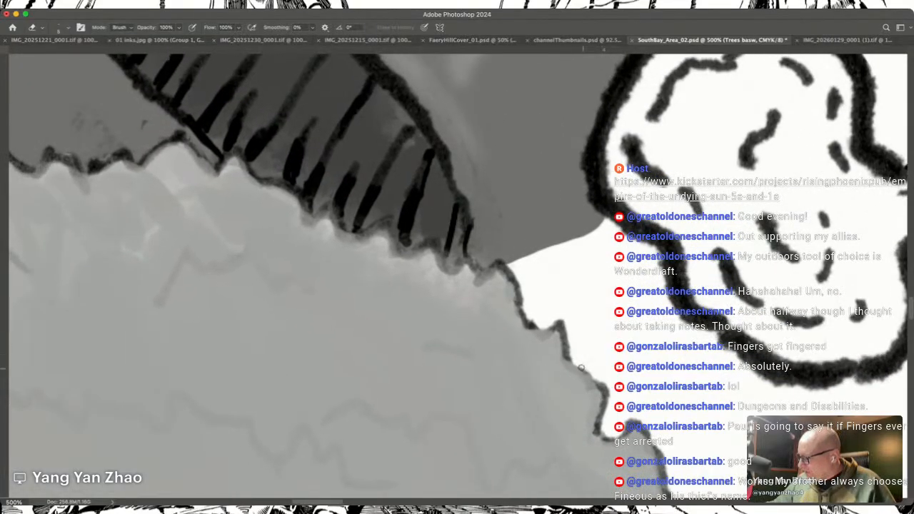
drag(575, 365, 596, 380)
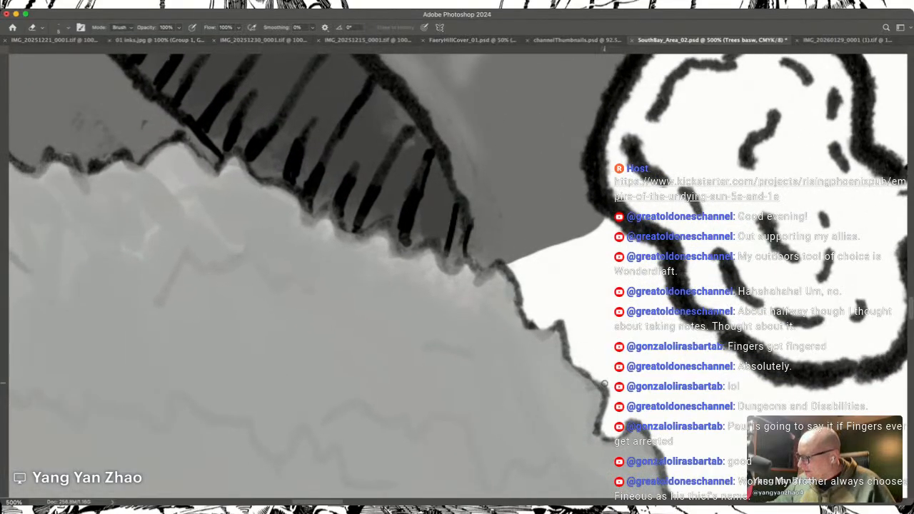
Step: Erase the grey overlapping the jagged northern forest outline and the hatched mountain slope directly above it
scroll(604, 383, up, 5)
scroll(604, 383, left, 5)
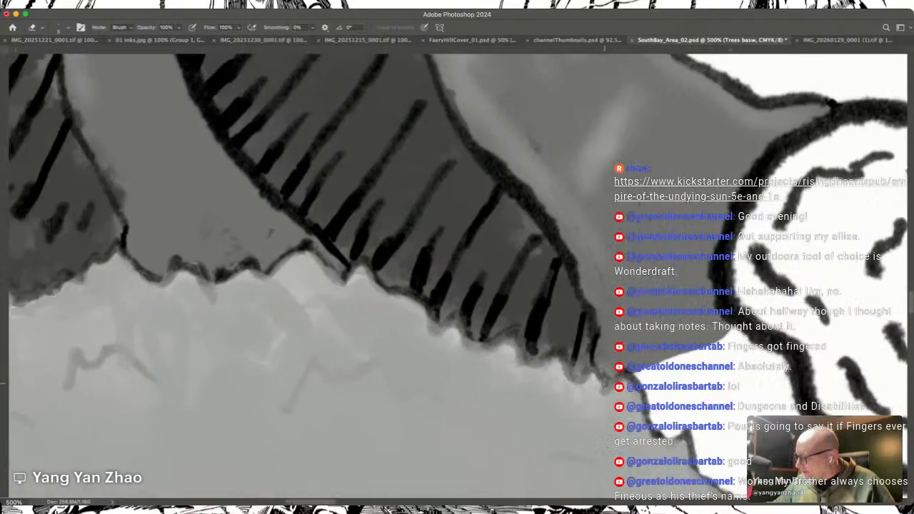
drag(603, 369, 621, 378)
drag(569, 357, 590, 370)
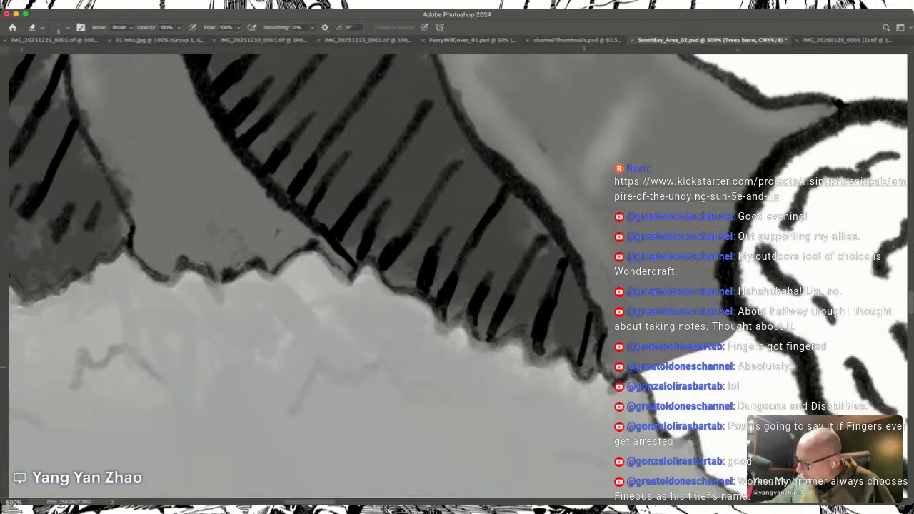
mouse_move(551, 348)
mouse_down()
mouse_move(530, 339)
mouse_move(541, 355)
mouse_move(551, 347)
mouse_move(532, 346)
mouse_move(537, 356)
mouse_move(555, 347)
mouse_move(514, 314)
mouse_move(492, 338)
mouse_move(521, 323)
mouse_move(477, 346)
mouse_move(460, 304)
mouse_move(446, 326)
mouse_move(439, 304)
mouse_move(455, 322)
mouse_up()
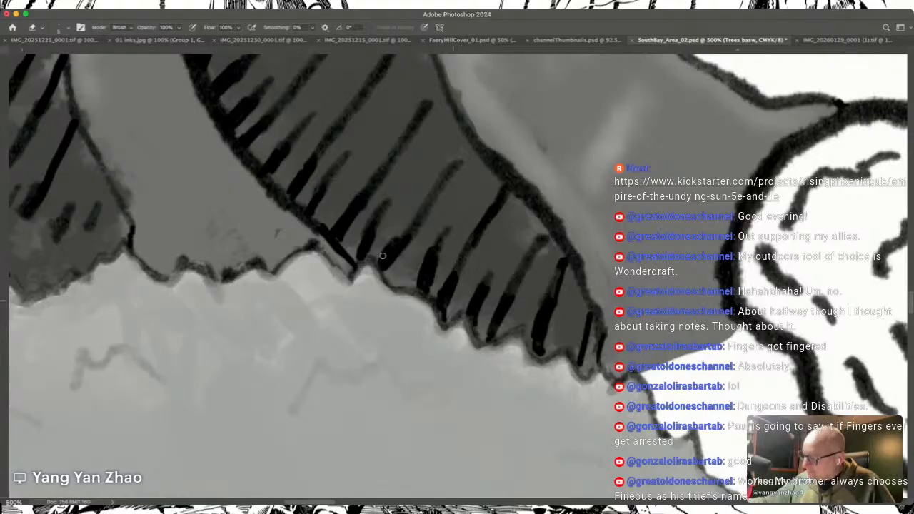
drag(377, 262, 397, 290)
drag(437, 313, 571, 331)
drag(459, 272, 478, 299)
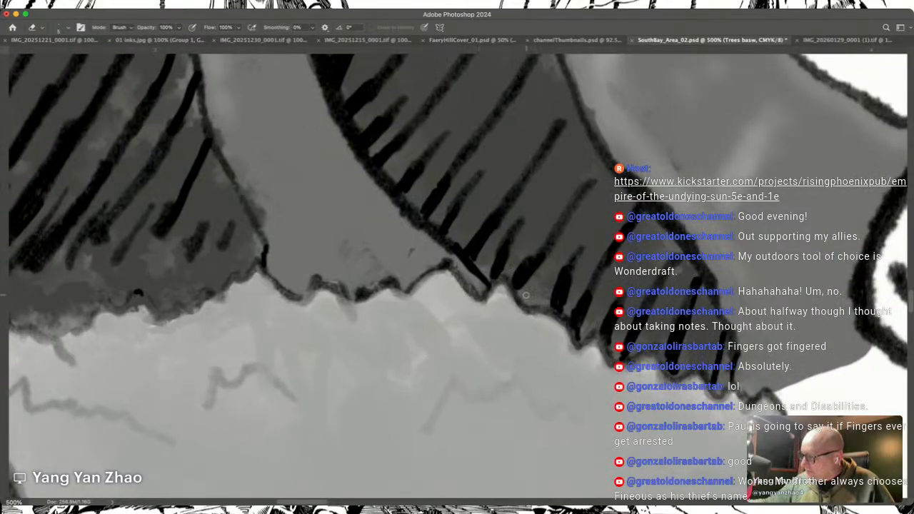
Step: Erase the grey spill over the forest's northwestern outline below the dark hatched slope
scroll(526, 295, left, 10)
scroll(526, 295, up, 2)
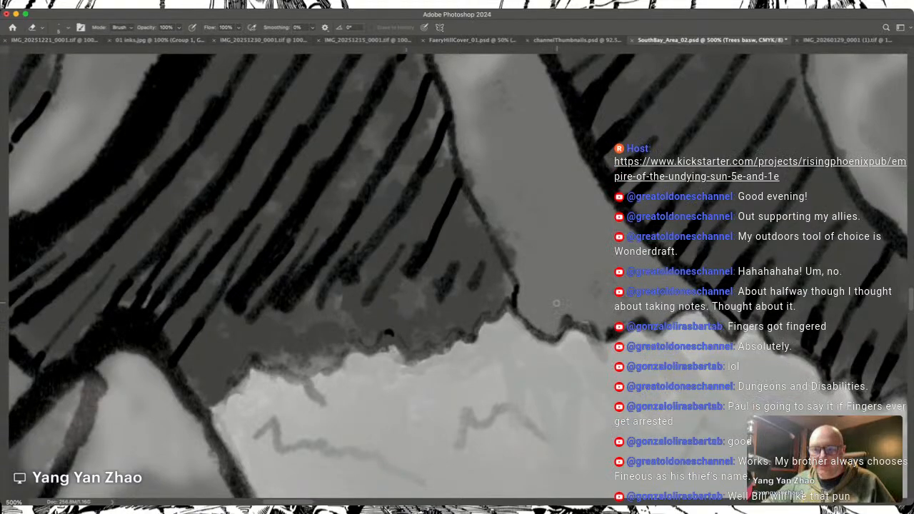
scroll(557, 304, left, 5)
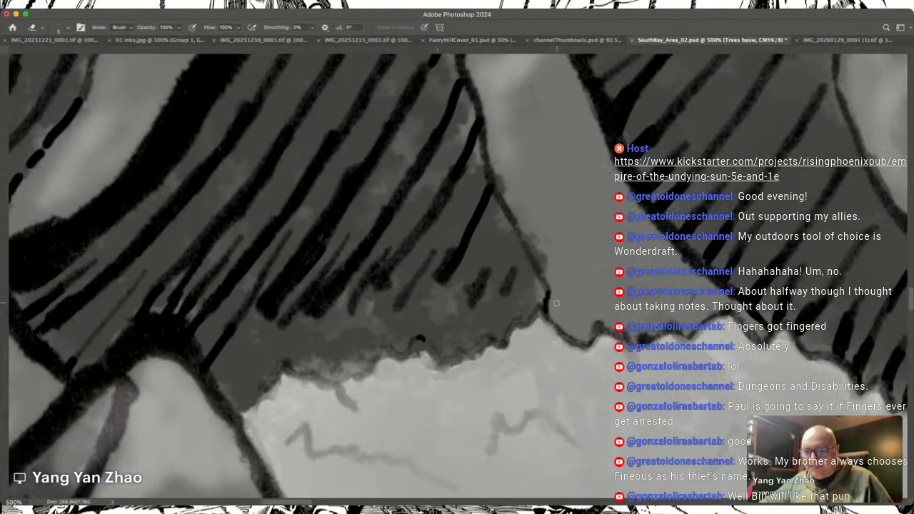
scroll(556, 304, left, 2)
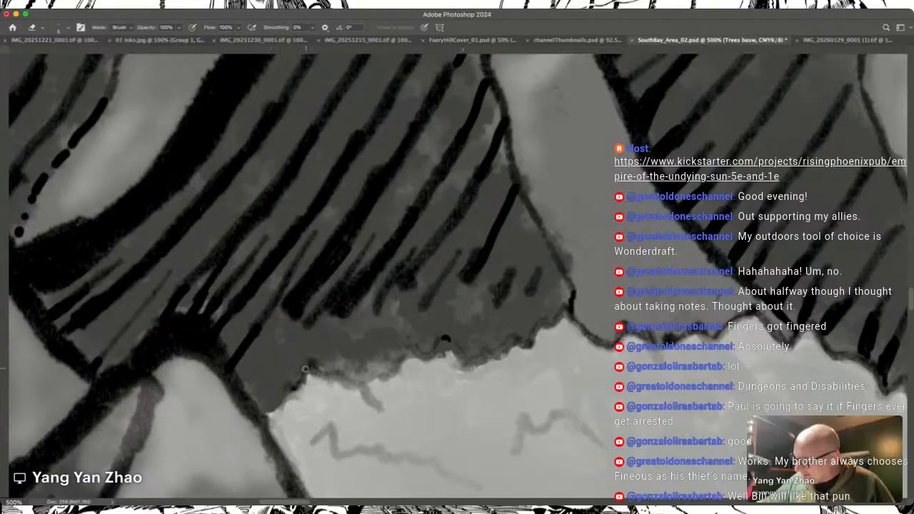
mouse_move(313, 365)
mouse_down()
mouse_move(360, 385)
mouse_move(348, 370)
mouse_move(361, 384)
mouse_move(369, 372)
mouse_move(361, 383)
mouse_move(397, 361)
mouse_up()
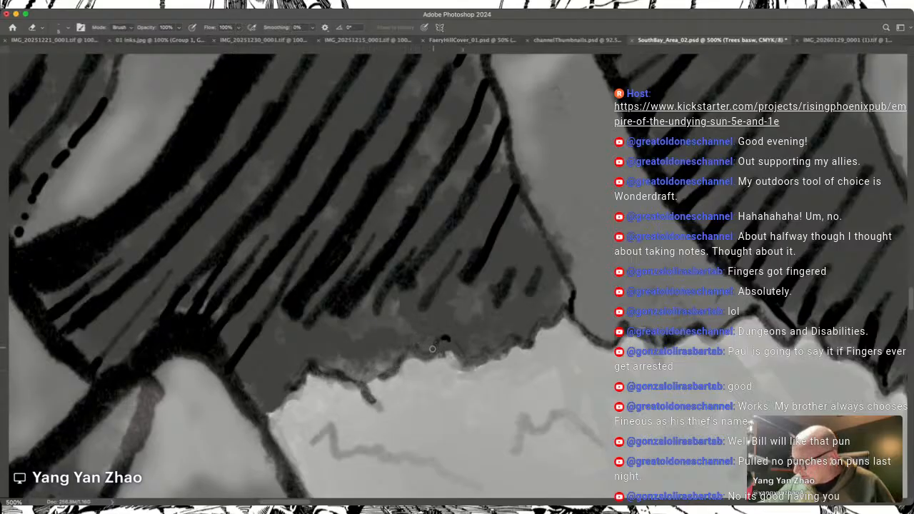
Step: Erase the grey fringe along the upper stretch of the mountain outline bordering the western forest
scroll(468, 360, down, 10)
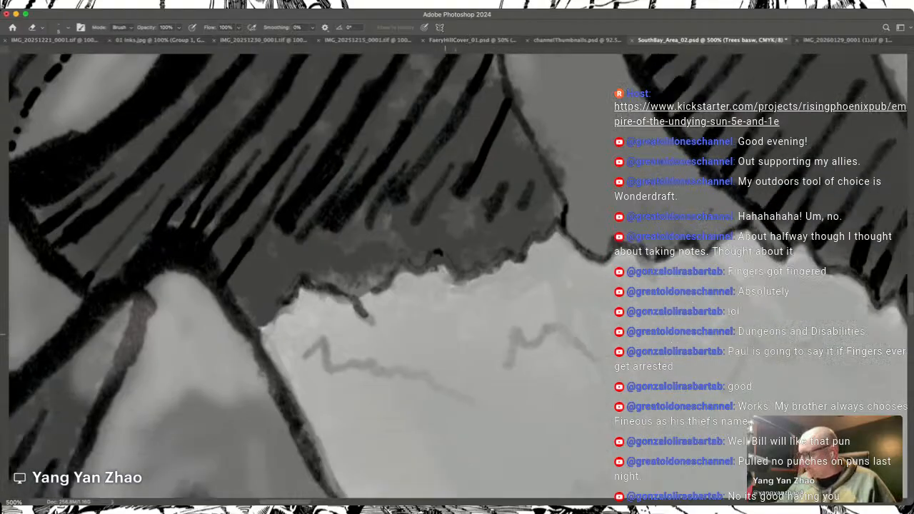
scroll(445, 335, left, 5)
scroll(445, 335, up, 2)
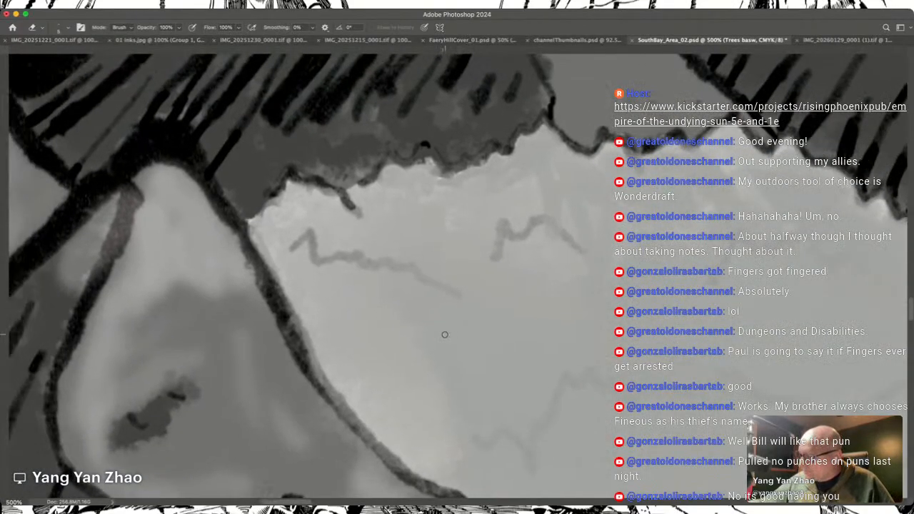
mouse_move(278, 308)
mouse_down()
mouse_move(305, 353)
mouse_move(269, 286)
mouse_move(361, 439)
mouse_move(285, 346)
mouse_up()
scroll(285, 346, down, 5)
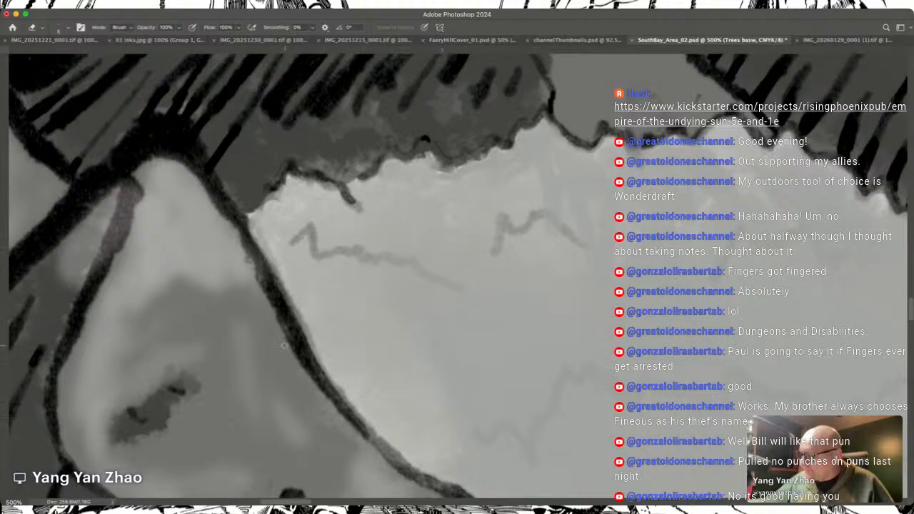
scroll(285, 346, right, 2)
drag(307, 251, 383, 311)
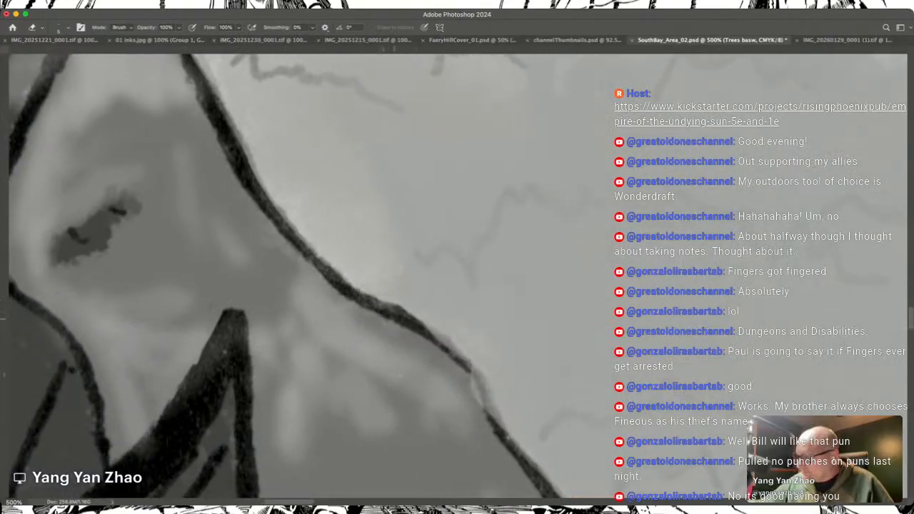
Step: Erase the grey overlapping the lower stretch of the mountain outline, down toward the western forest's first trees
scroll(353, 299, down, 2)
scroll(354, 298, right, 2)
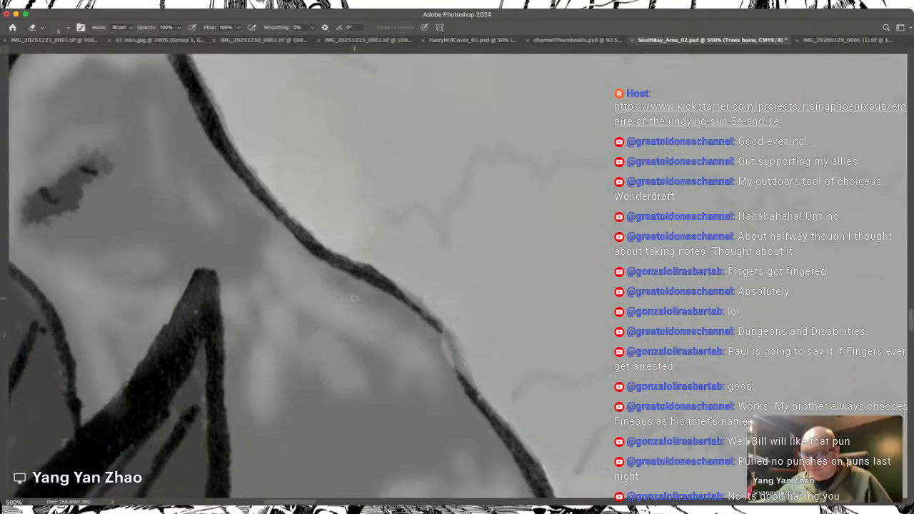
scroll(353, 299, right, 1)
scroll(353, 299, down, 1)
mouse_move(345, 258)
mouse_down()
mouse_move(383, 296)
mouse_move(410, 349)
mouse_up()
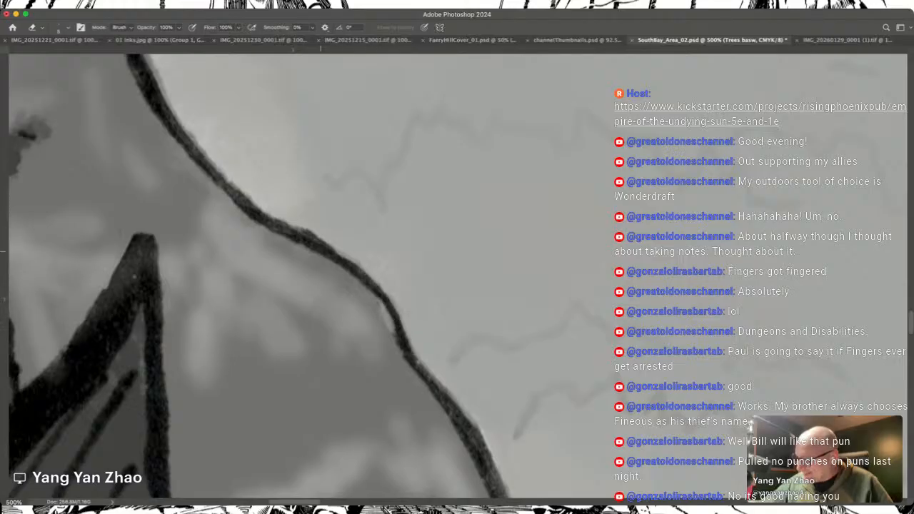
mouse_move(410, 357)
mouse_down()
mouse_move(473, 436)
mouse_move(465, 423)
mouse_move(471, 429)
mouse_move(438, 391)
mouse_move(470, 450)
mouse_move(442, 382)
mouse_up()
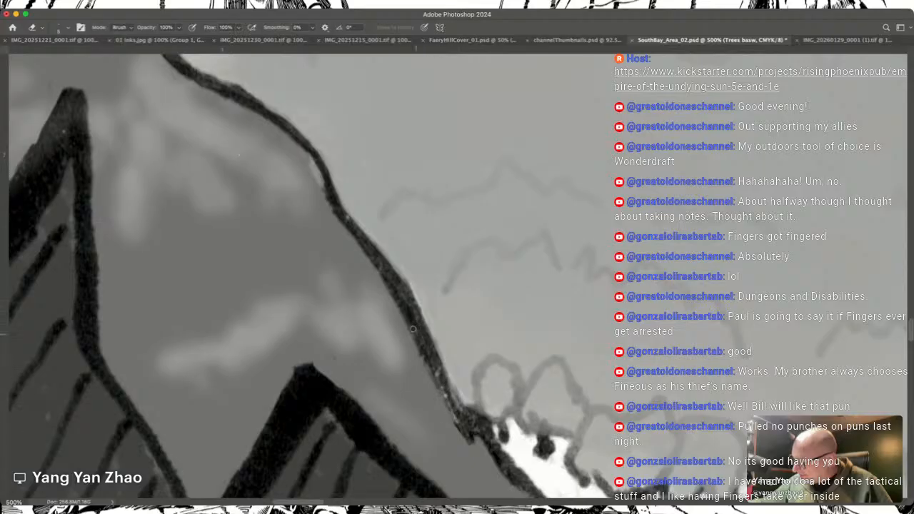
Step: Examine the foot of the mountain range and the southern foothills for grey spilling past the outlines
scroll(351, 238, right, 5)
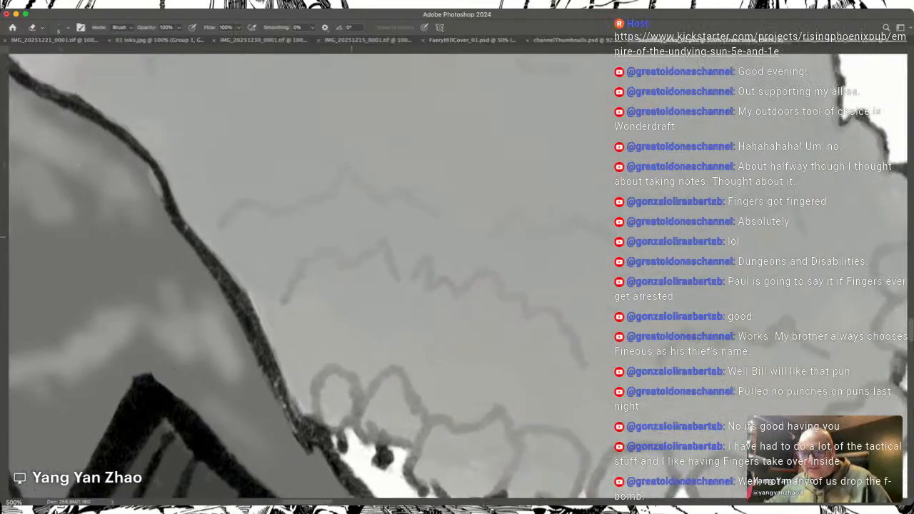
scroll(350, 237, right, 2)
scroll(351, 237, down, 5)
scroll(351, 237, up, 5)
scroll(351, 237, up, 10)
scroll(351, 237, right, 10)
scroll(351, 237, down, 10)
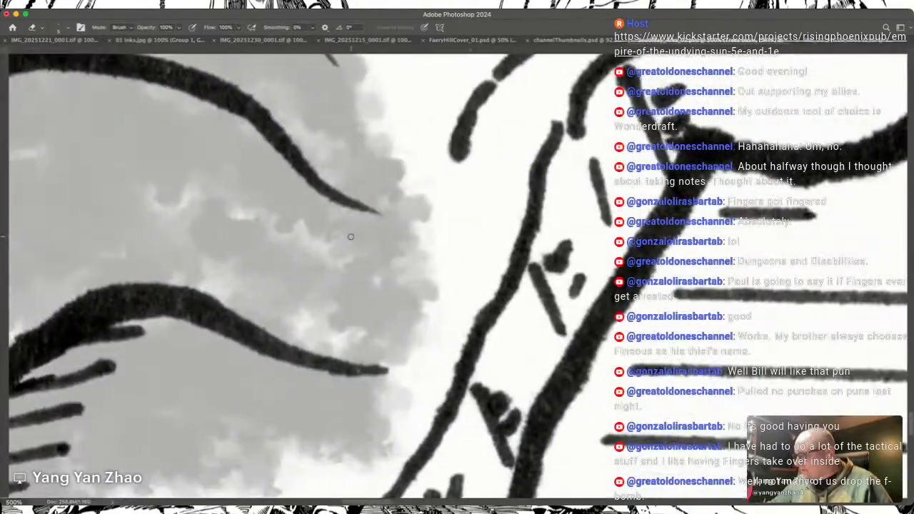
scroll(351, 237, left, 5)
scroll(351, 237, up, 2)
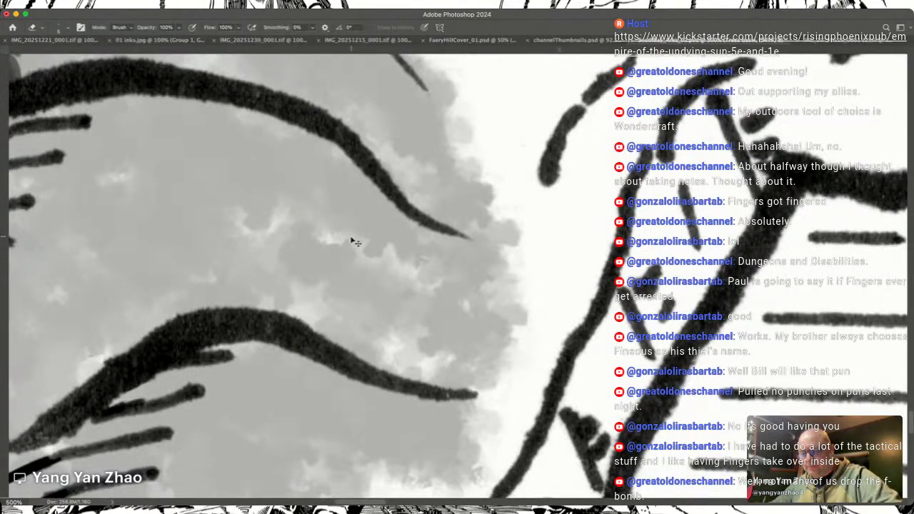
key(super+minus)
key(super+minus)
key(super+minus)
key(super+minus)
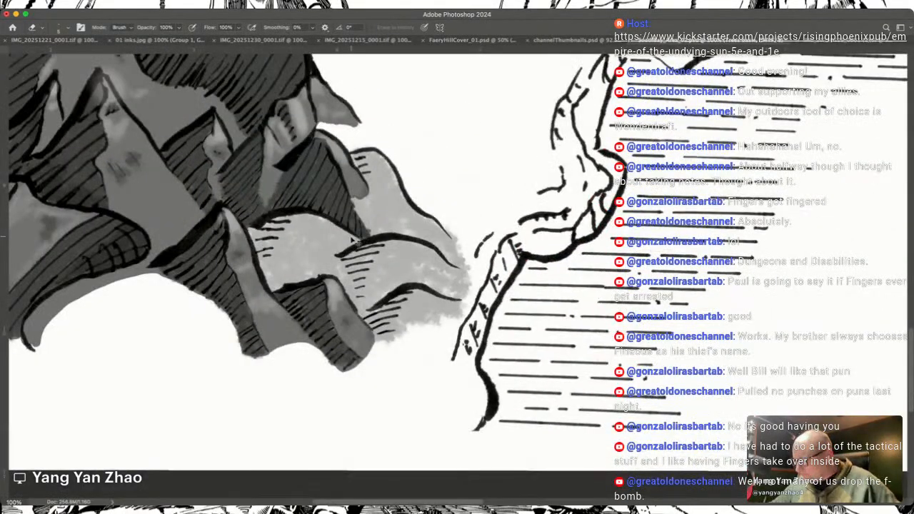
Step: Inspect the central forest's southern and western tree rows for grey spilling past their outlines
scroll(351, 237, up, 10)
scroll(351, 237, right, 2)
scroll(351, 237, left, 2)
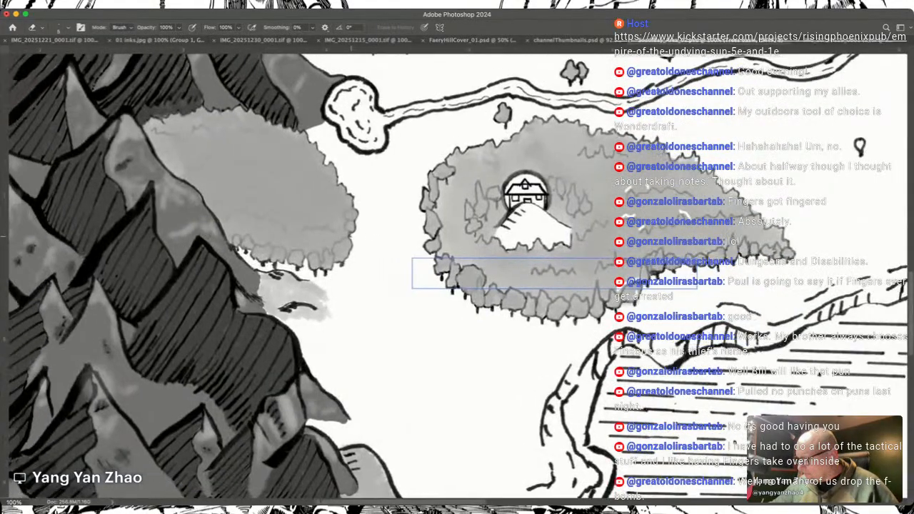
scroll(351, 237, right, 3)
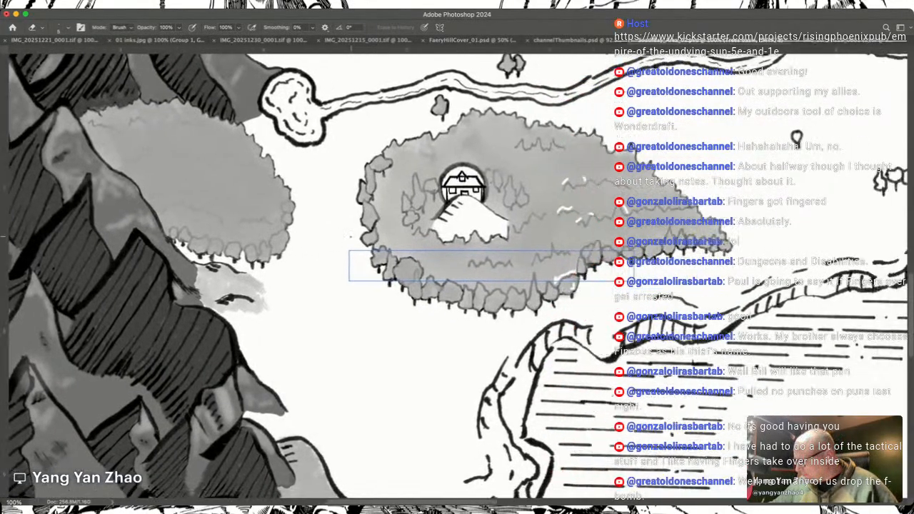
scroll(350, 242, up, 5)
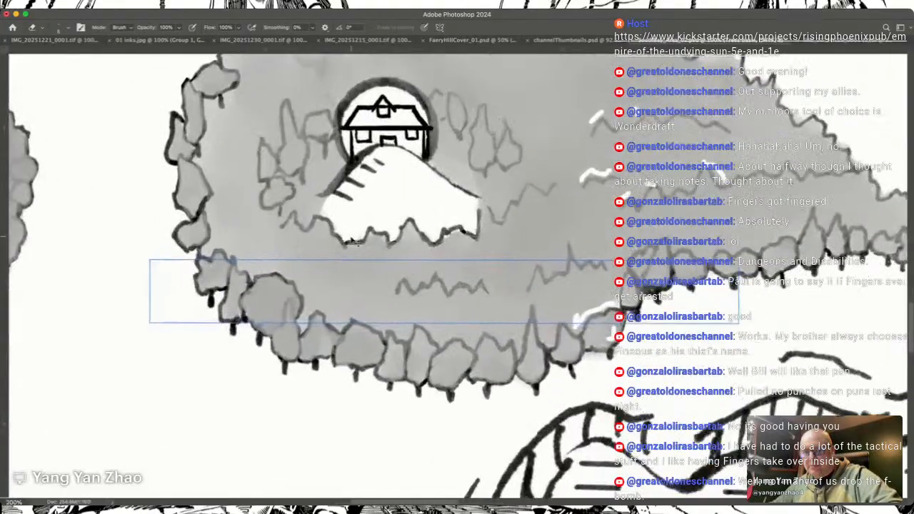
scroll(351, 237, down, 10)
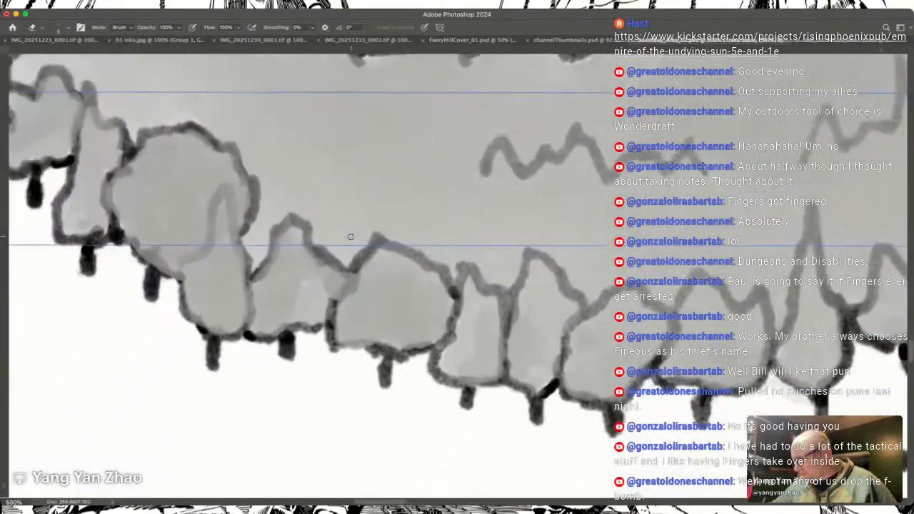
scroll(350, 237, up, 3)
scroll(350, 237, left, 2)
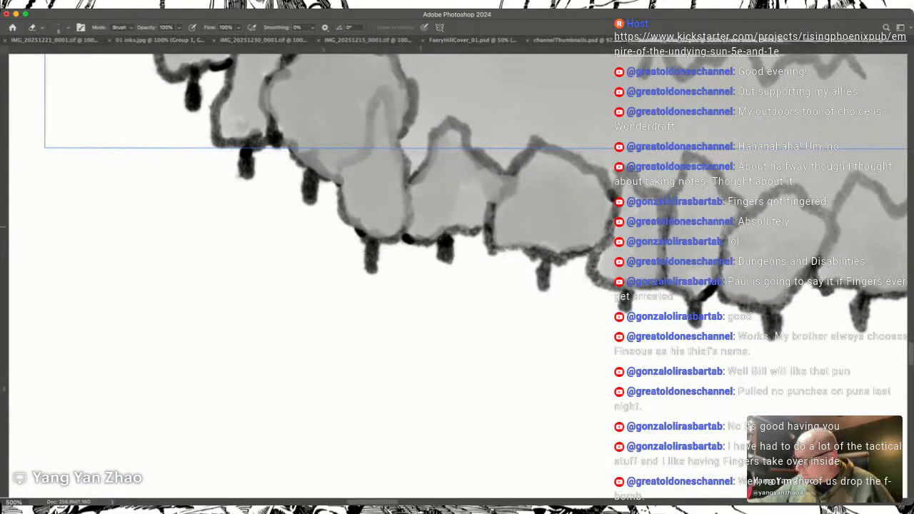
scroll(420, 227, up, 10)
scroll(420, 228, left, 8)
scroll(420, 227, up, 10)
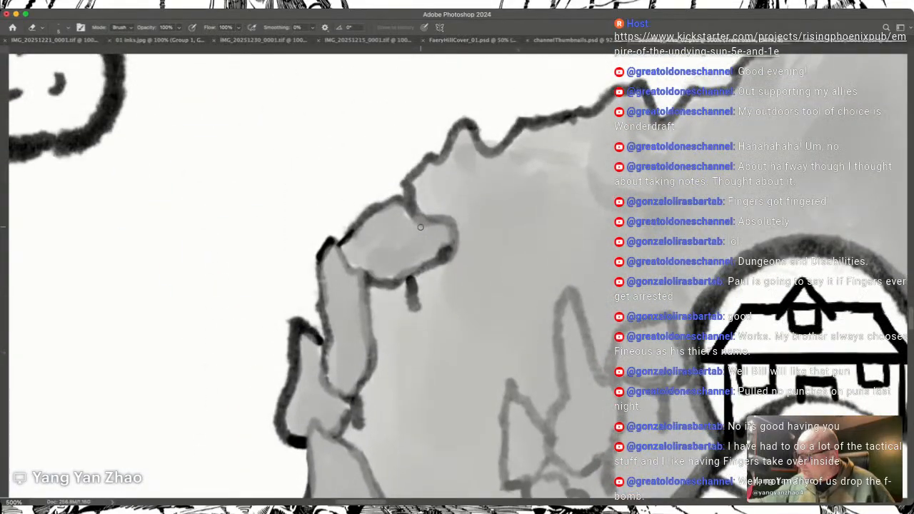
Step: Erase the grey spilling over the central forest's jagged northern outline above the house
scroll(420, 227, right, 10)
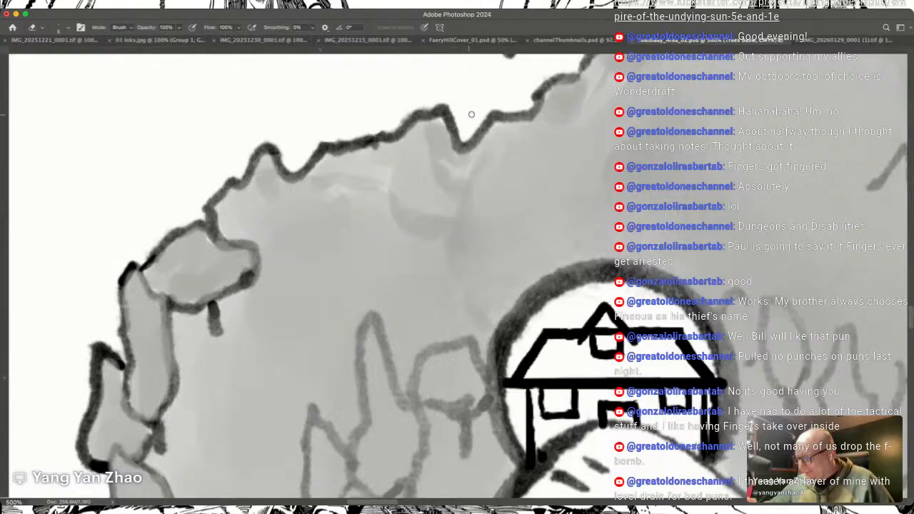
scroll(471, 128, up, 5)
scroll(472, 128, right, 5)
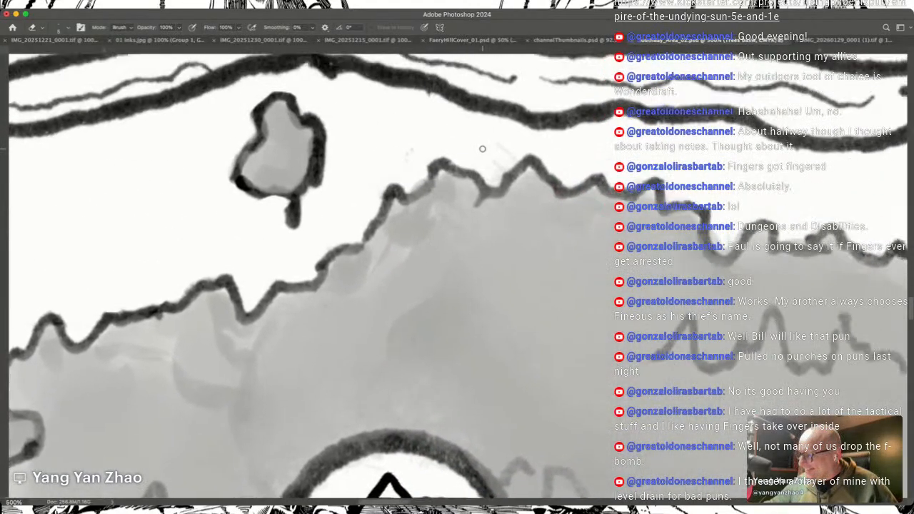
scroll(482, 148, up, 2)
scroll(483, 148, left, 1)
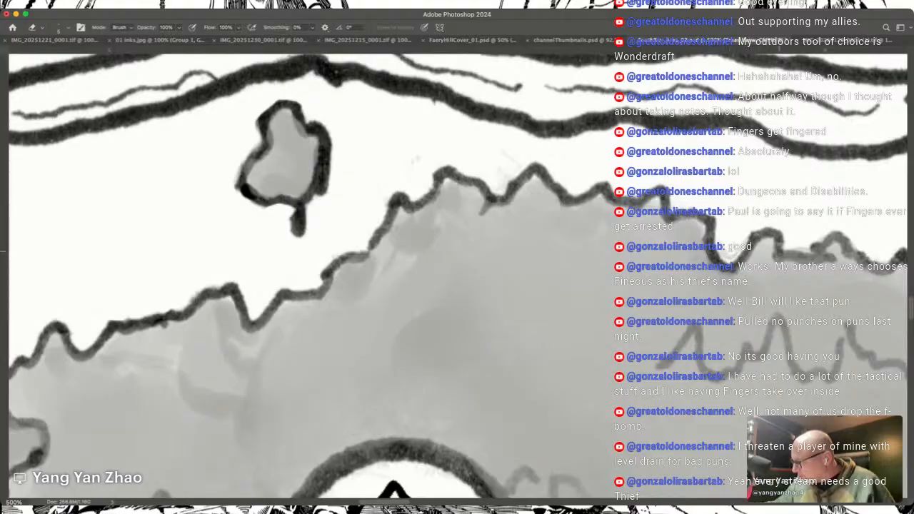
Step: Erase the grey spill along the central forest's northeastern outline, following it down to its eastern tip
mouse_move(807, 254)
mouse_down()
mouse_move(631, 227)
mouse_move(440, 239)
mouse_move(458, 223)
mouse_move(504, 256)
mouse_move(525, 240)
mouse_move(574, 270)
mouse_move(607, 268)
mouse_move(593, 273)
mouse_move(611, 250)
mouse_move(648, 289)
mouse_up()
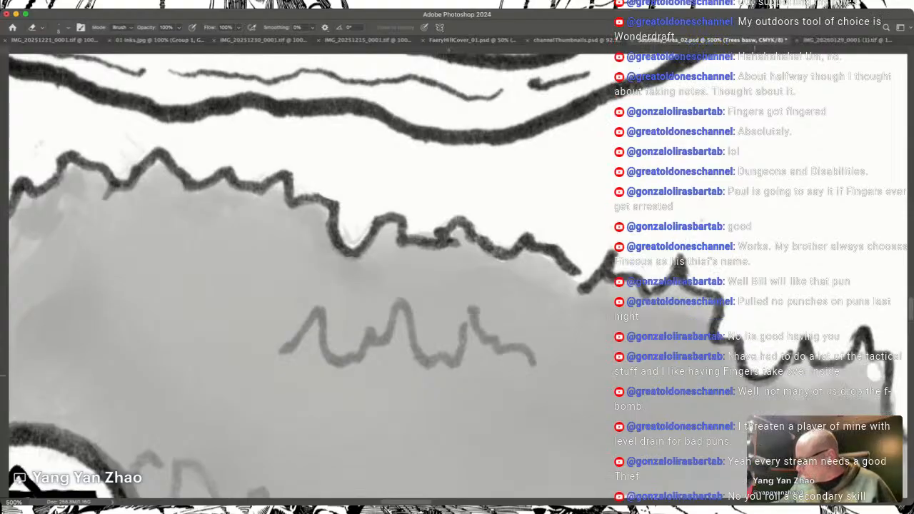
drag(853, 330, 625, 278)
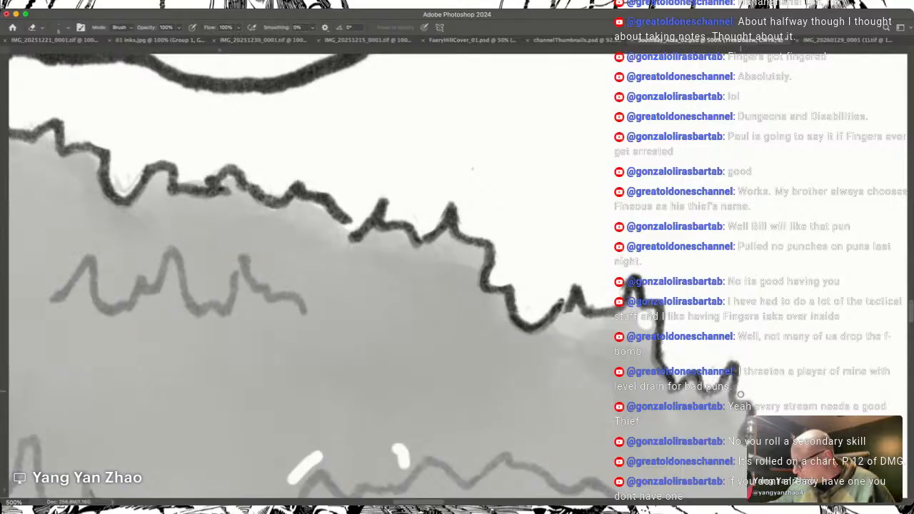
scroll(758, 396, down, 5)
scroll(758, 396, right, 5)
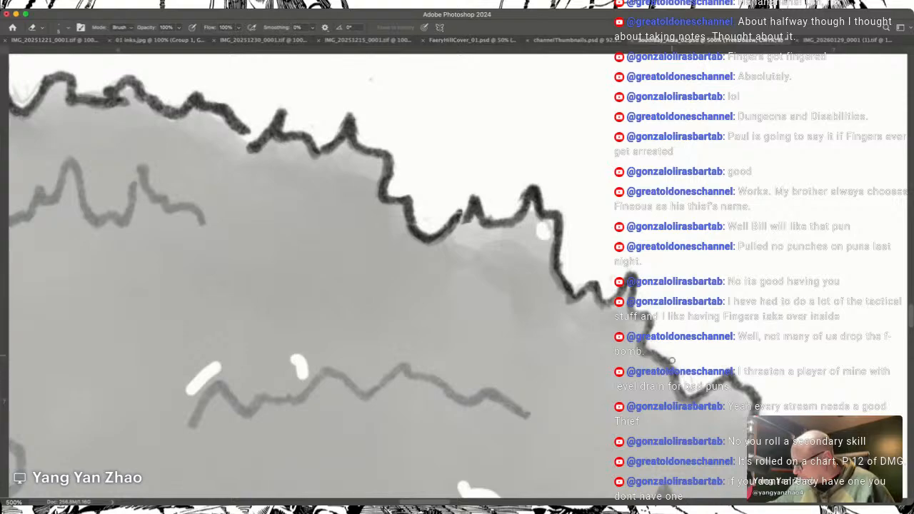
scroll(690, 387, down, 5)
scroll(690, 387, right, 6)
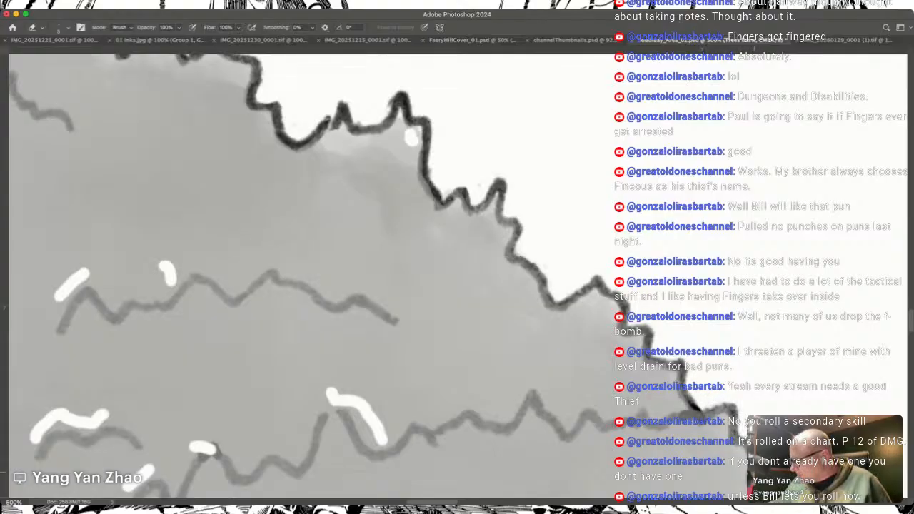
mouse_move(771, 479)
mouse_down()
mouse_move(742, 434)
mouse_move(641, 382)
mouse_move(600, 301)
mouse_move(610, 292)
mouse_up()
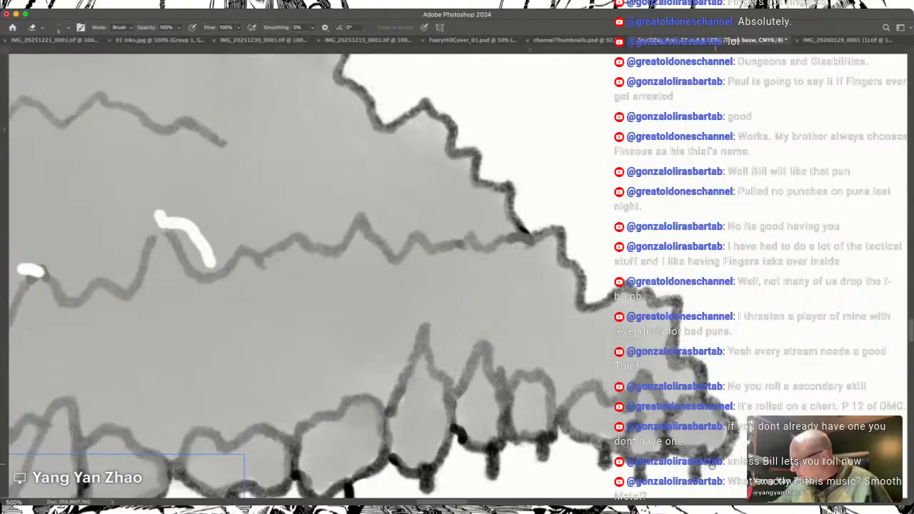
Step: Erase the grey showing beneath the trees in the central forest's southeastern row
scroll(647, 485, left, 1)
scroll(307, 278, left, 10)
scroll(307, 279, down, 3)
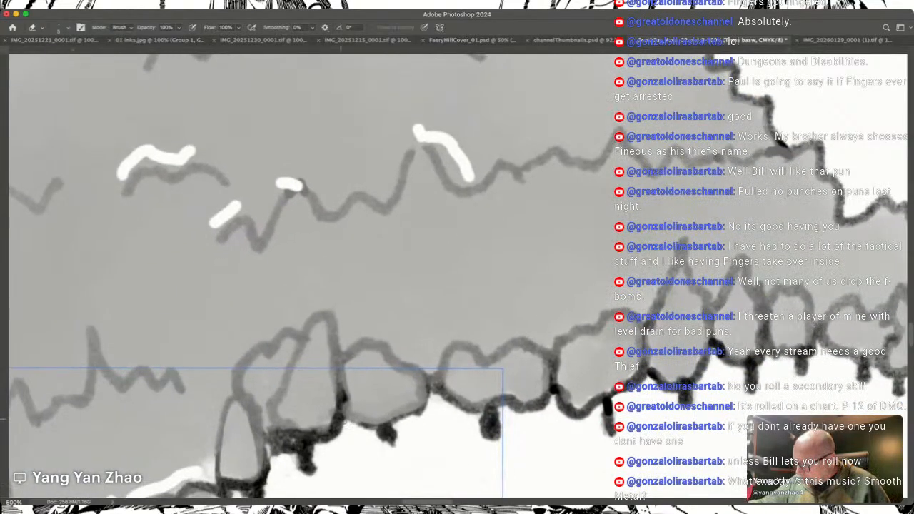
drag(347, 421, 360, 420)
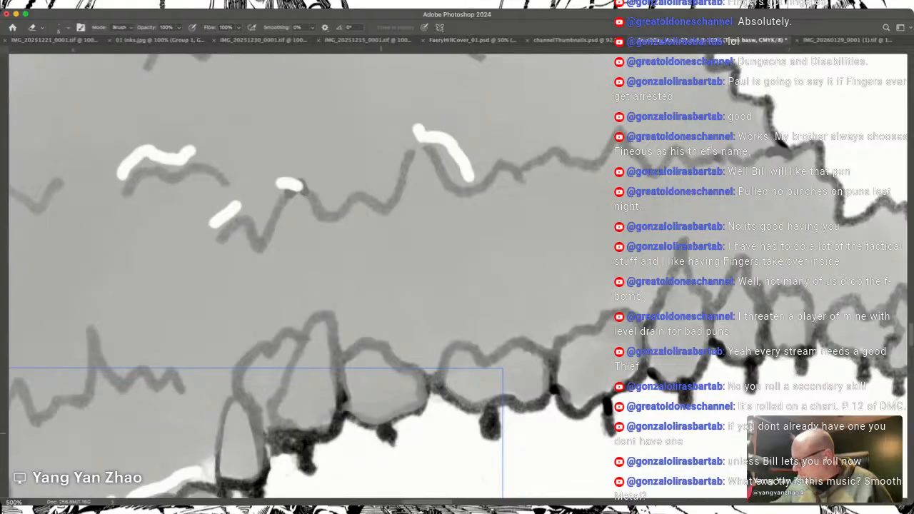
drag(448, 401, 476, 408)
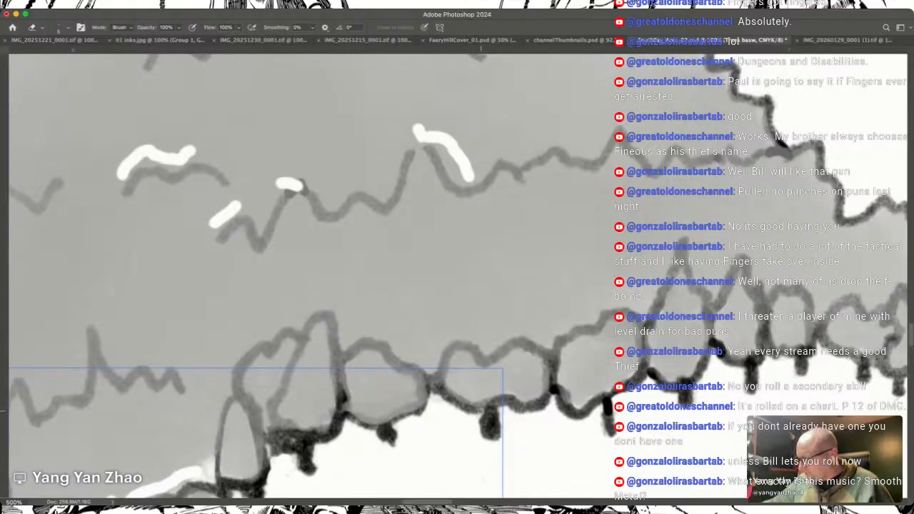
Step: Erase the grey smudge beneath the white-marked tree and clean the base of the neighbouring southern tree row
scroll(480, 427, left, 10)
scroll(480, 427, down, 10)
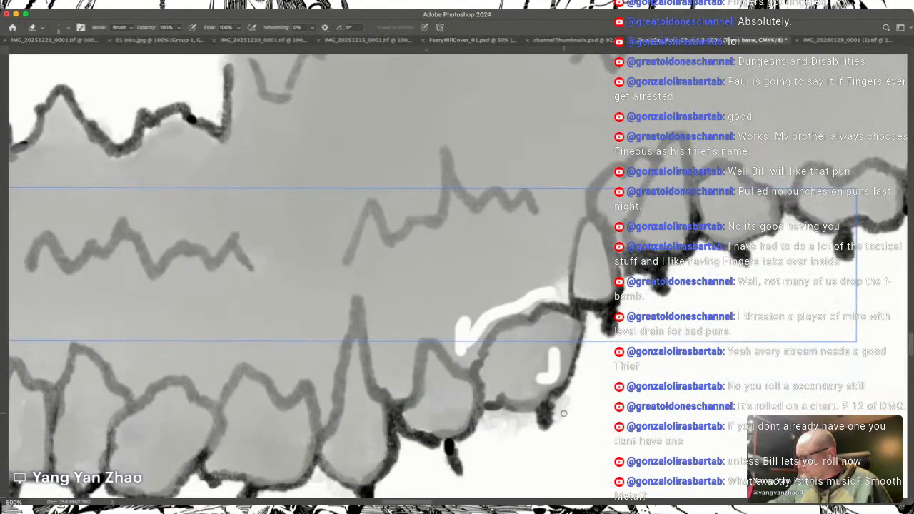
mouse_move(547, 414)
mouse_down()
mouse_move(566, 405)
mouse_move(520, 423)
mouse_move(509, 416)
mouse_move(537, 409)
mouse_move(501, 406)
mouse_move(486, 415)
mouse_move(487, 428)
mouse_move(501, 427)
mouse_up()
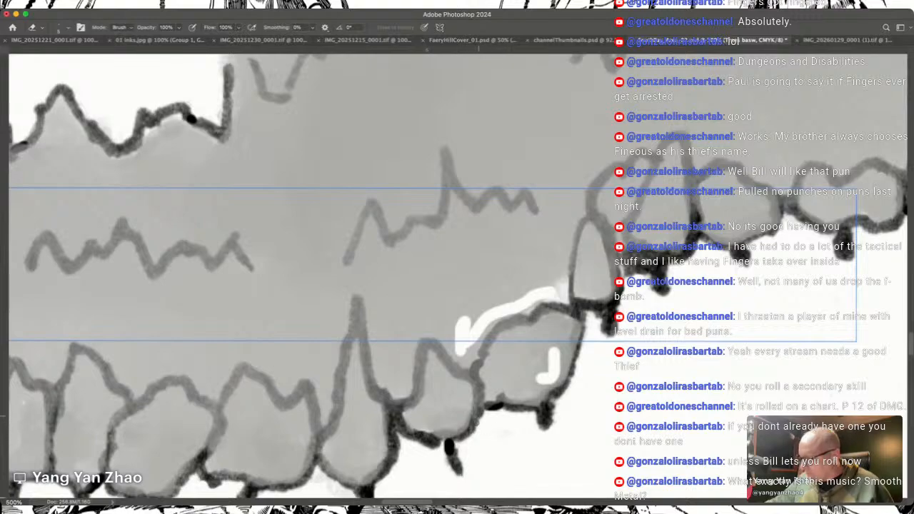
scroll(468, 451, left, 5)
scroll(469, 451, down, 3)
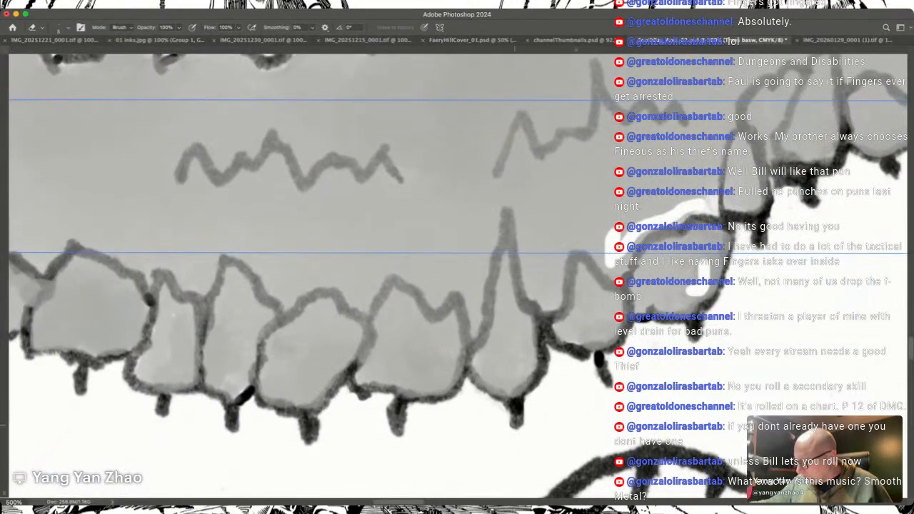
scroll(473, 403, left, 7)
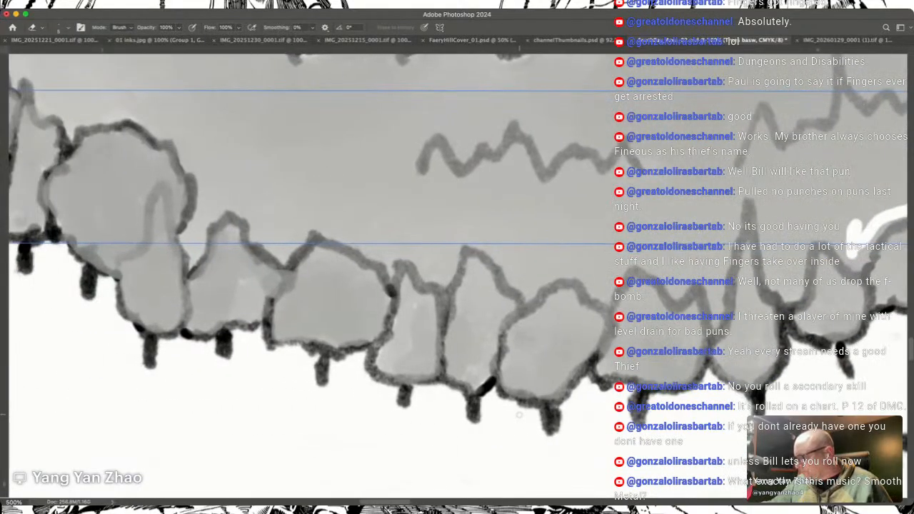
Step: Blend the grey base inside the central forest's southeastern tree row with the Mixer Brush, working toward its eastern tip
key(shift+b)
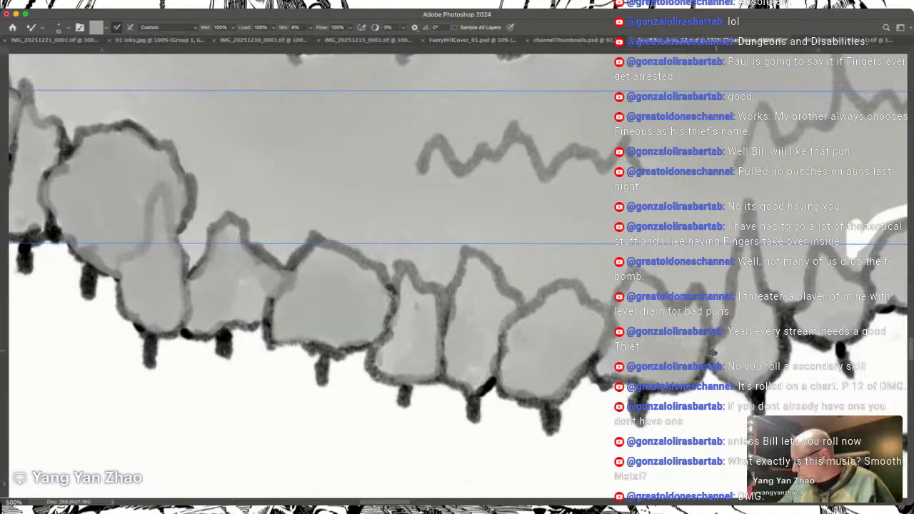
mouse_move(718, 334)
mouse_down()
mouse_move(460, 295)
mouse_move(394, 380)
mouse_up()
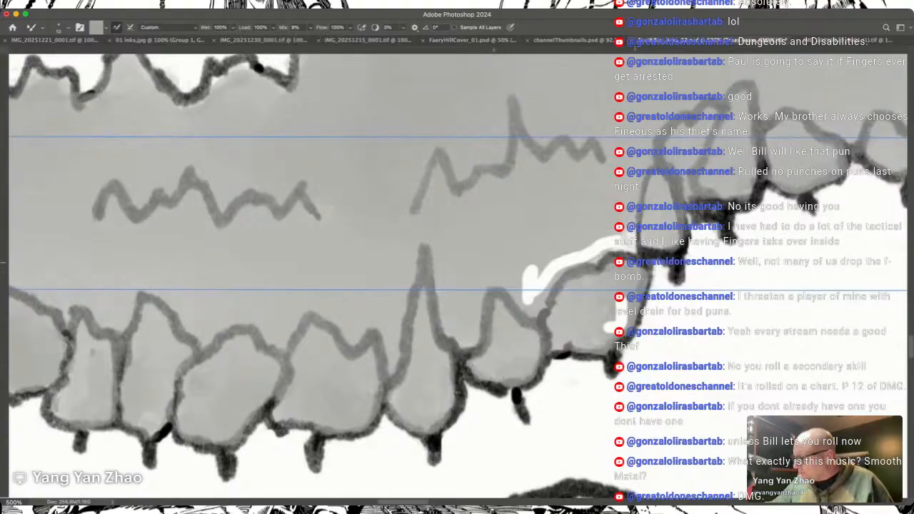
scroll(599, 262, up, 5)
scroll(599, 262, right, 5)
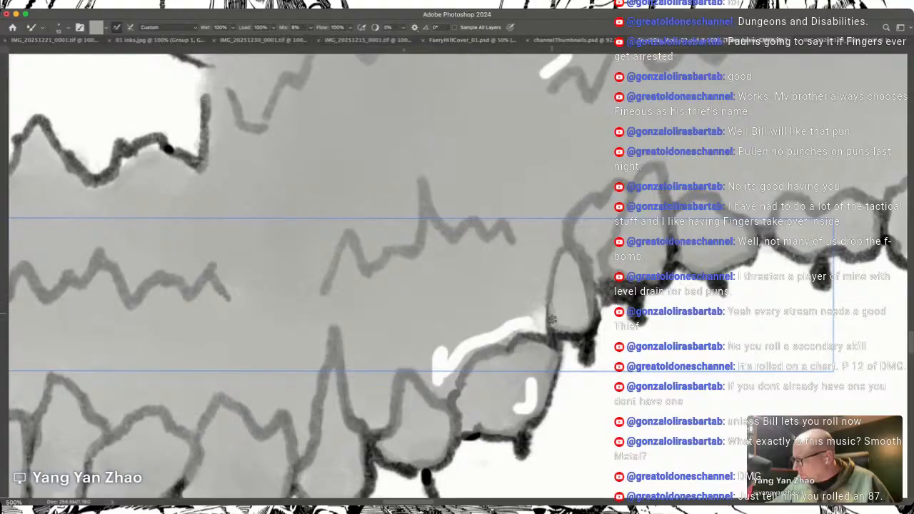
scroll(554, 322, right, 5)
scroll(553, 321, up, 2)
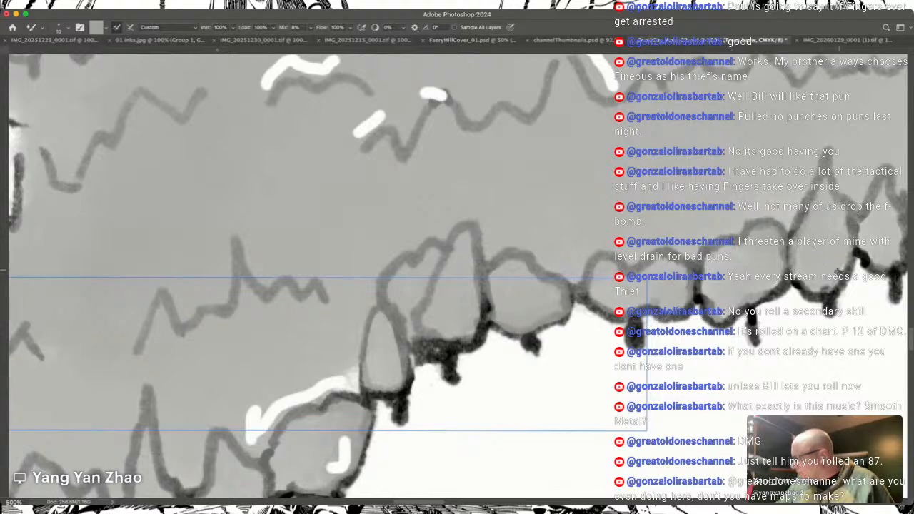
scroll(843, 239, right, 10)
scroll(843, 239, up, 3)
scroll(843, 239, up, 1)
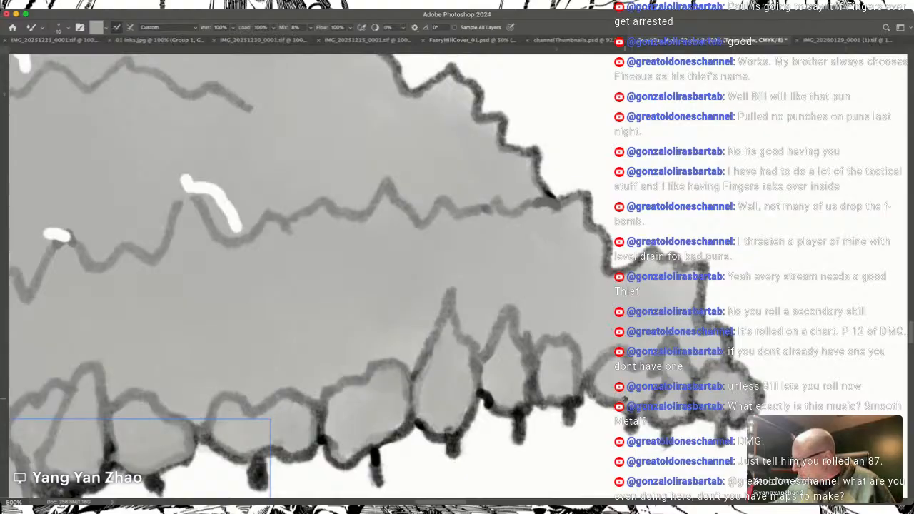
Step: Smooth the central forest's grey base with the Mixer Brush between the interior treetop lines and the northeastern outline
scroll(624, 394, up, 2)
scroll(624, 394, left, 3)
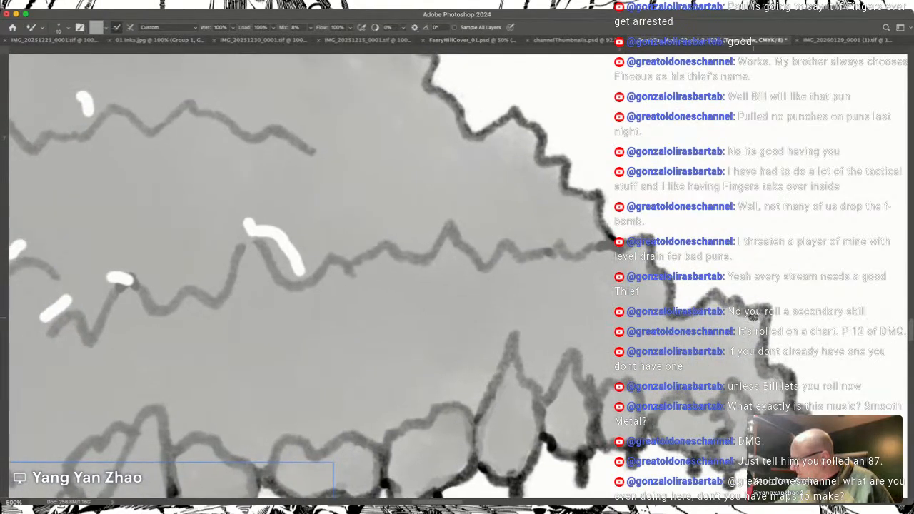
scroll(757, 315, left, 8)
scroll(757, 315, up, 1)
scroll(757, 315, left, 2)
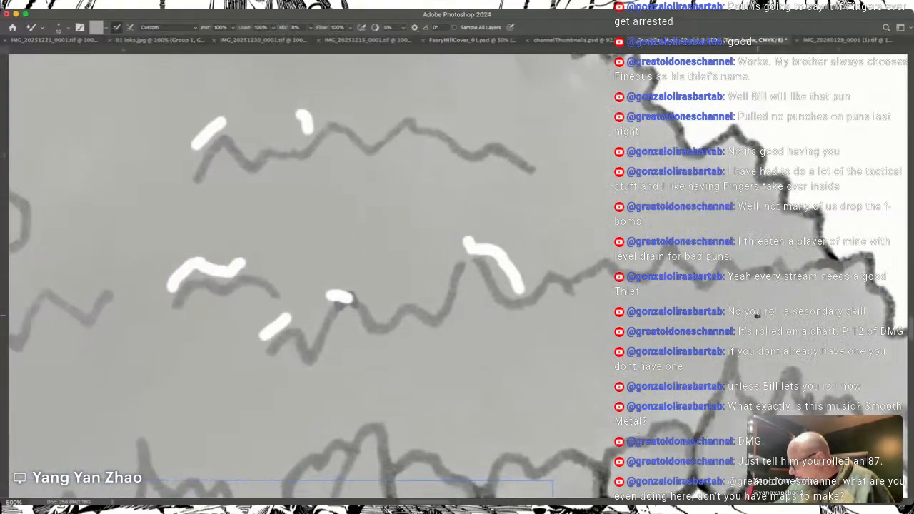
scroll(757, 315, up, 6)
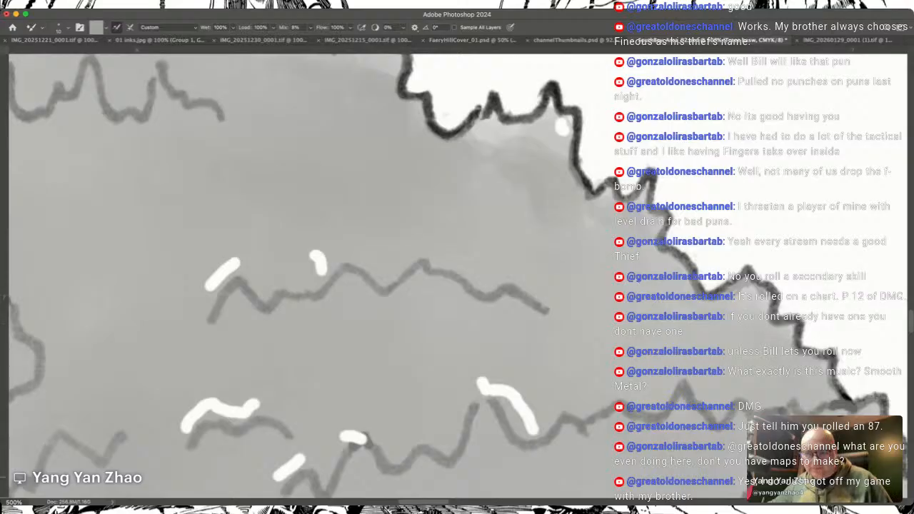
scroll(473, 342, up, 5)
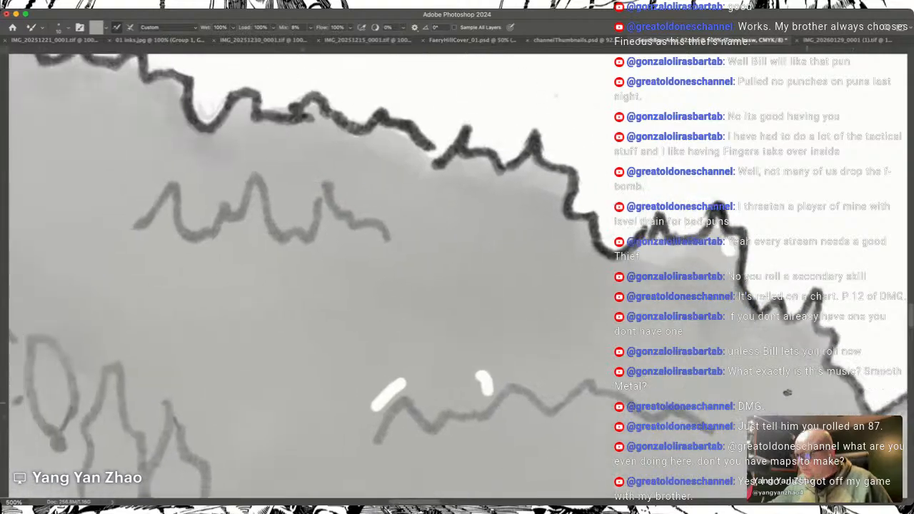
scroll(472, 343, right, 3)
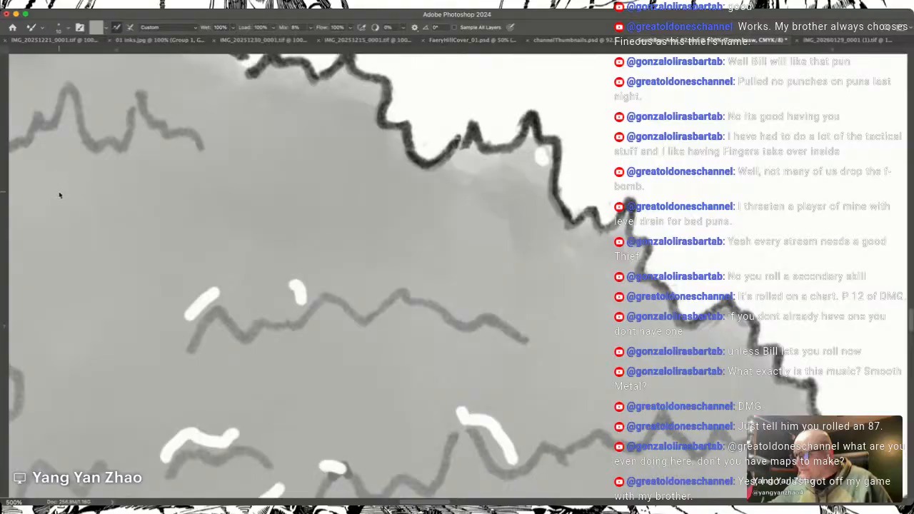
Step: Smudge the grey base up against the central forest's jagged northeastern outline at 24% strength, evening out pale patches
click(84, 346)
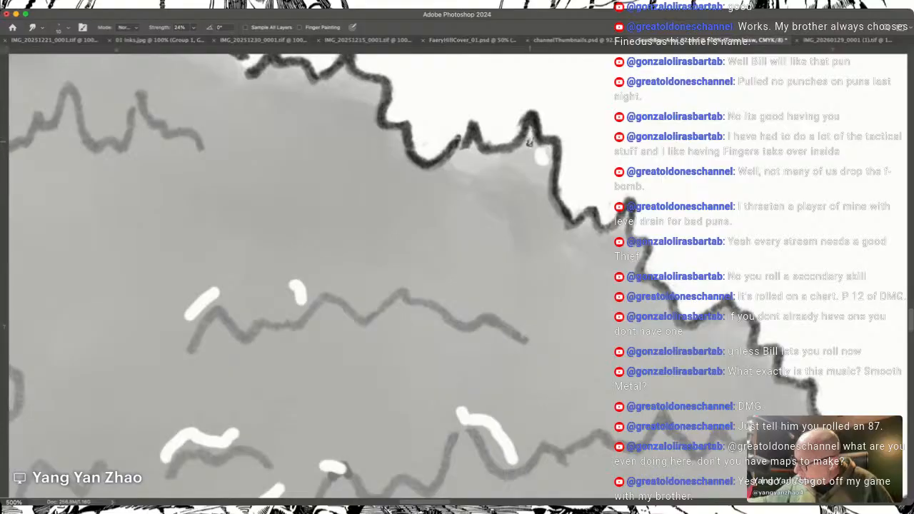
scroll(532, 185, down, 1)
scroll(533, 186, left, 4)
scroll(532, 186, up, 3)
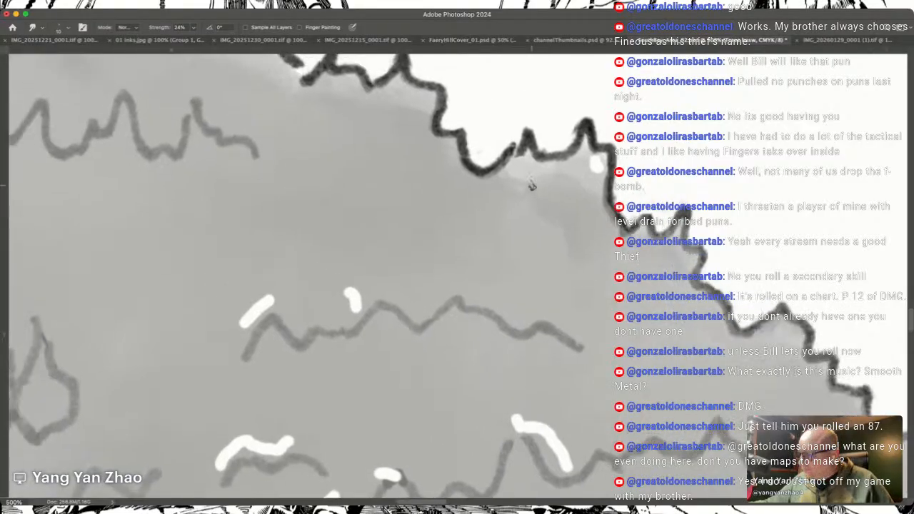
scroll(532, 185, left, 5)
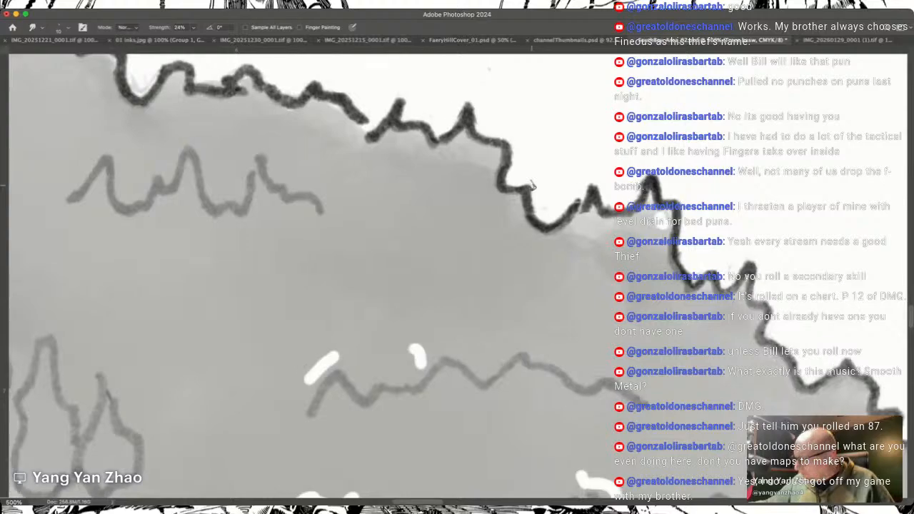
scroll(532, 186, up, 3)
scroll(532, 184, up, 1)
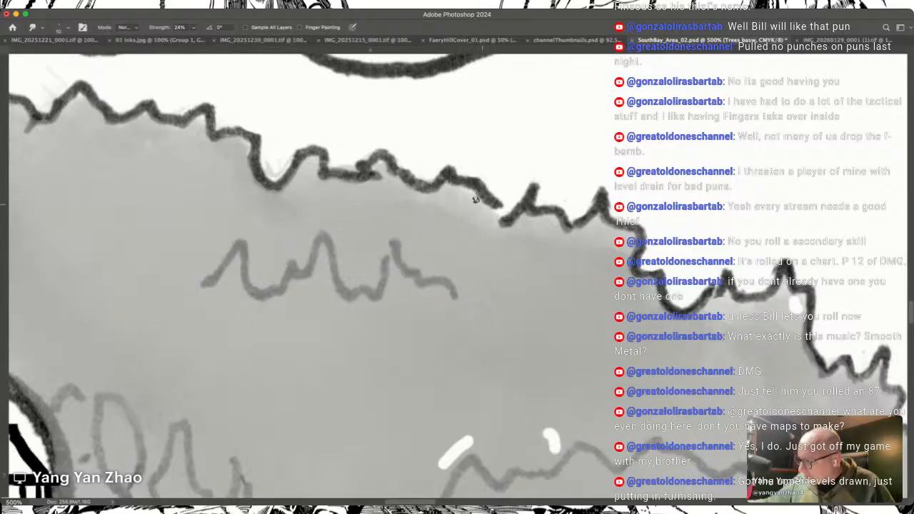
Step: Smudge the grey beneath the central forest's northern peaks and erase the stray marks above the highest peak
scroll(468, 194, left, 10)
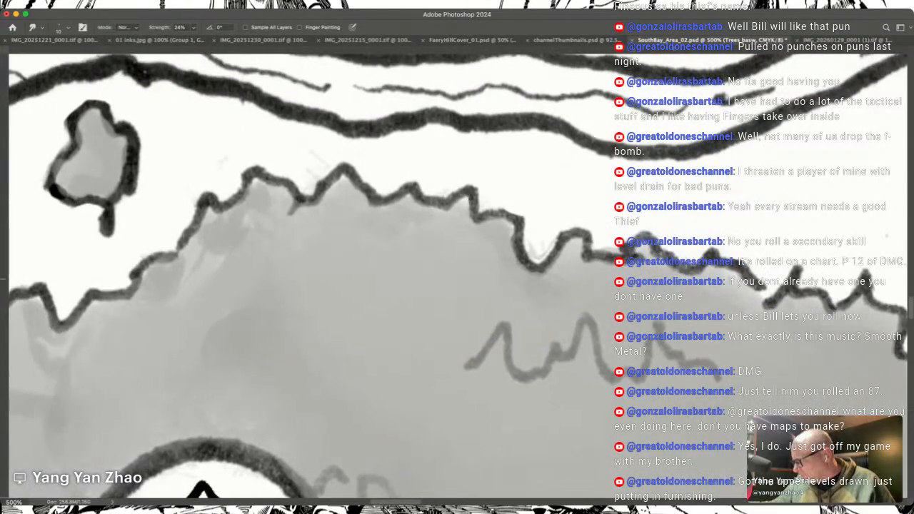
scroll(541, 243, left, 3)
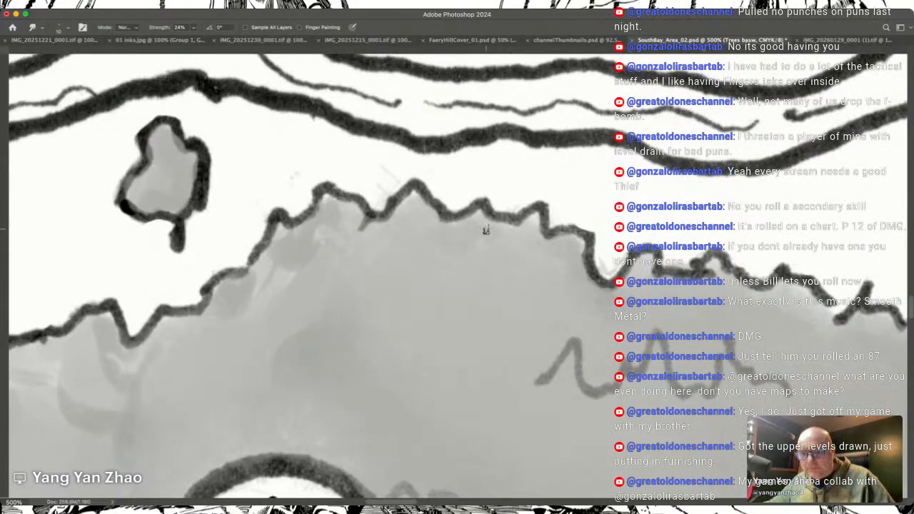
scroll(486, 230, up, 3)
scroll(485, 230, left, 5)
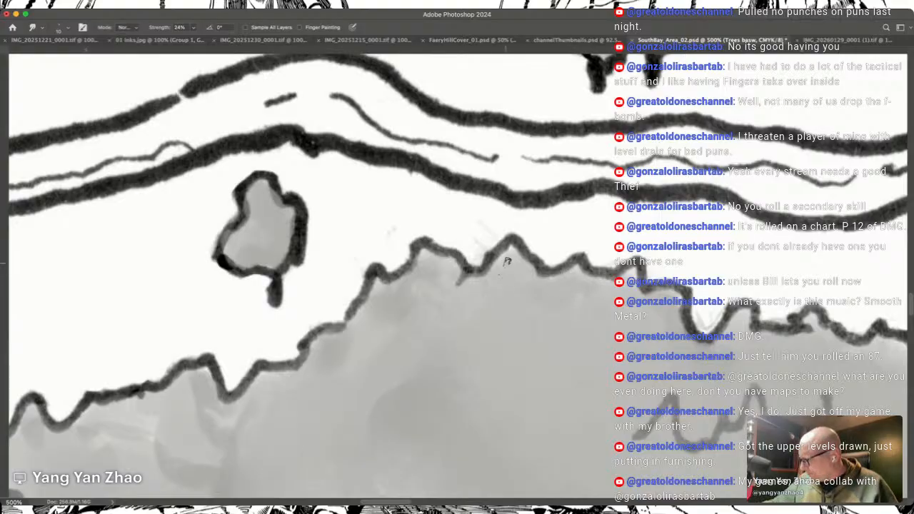
scroll(504, 265, down, 2)
scroll(504, 265, right, 1)
scroll(505, 265, up, 1)
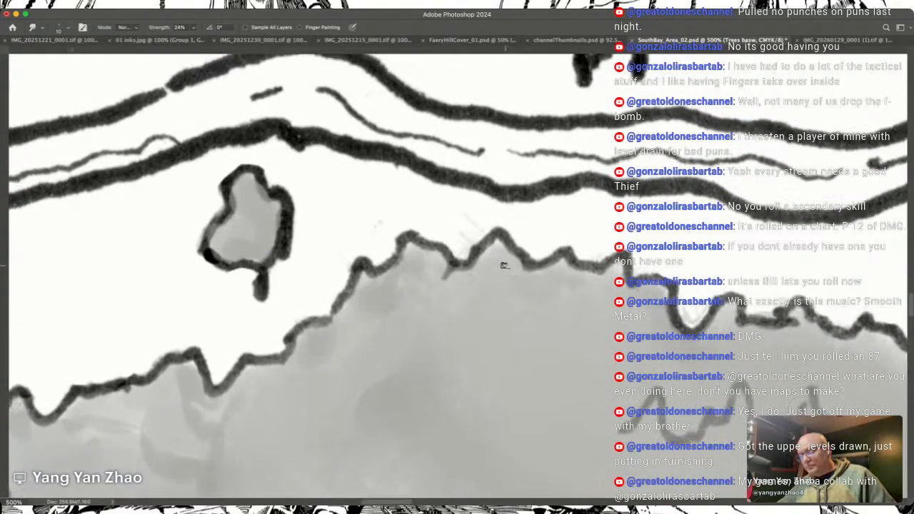
key(e)
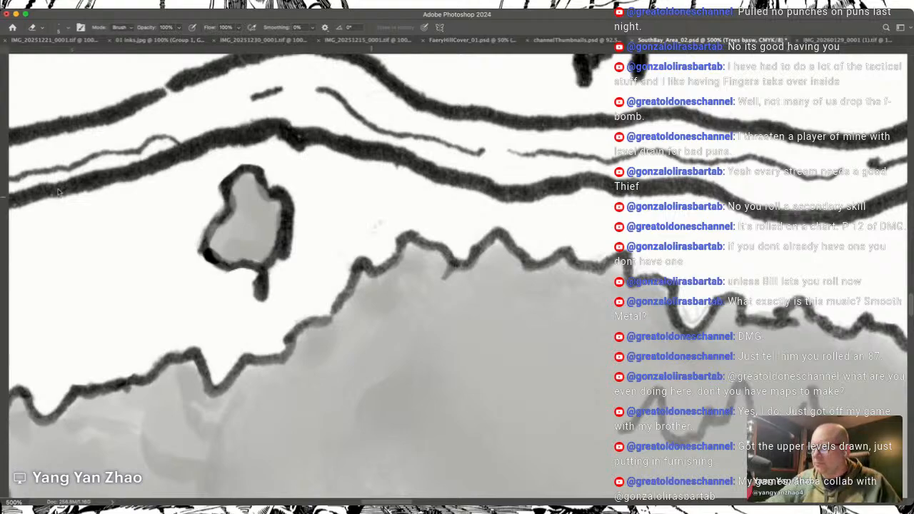
Step: Smudge the uneven grey patches along the central forest's northwestern outline into a smooth base tone
key(r)
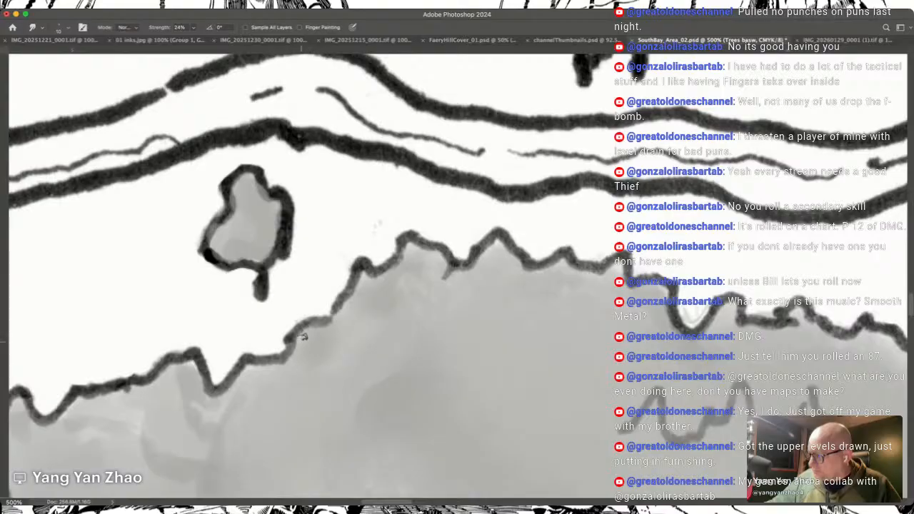
scroll(285, 424, left, 5)
scroll(285, 423, down, 2)
scroll(285, 423, left, 3)
scroll(285, 424, down, 2)
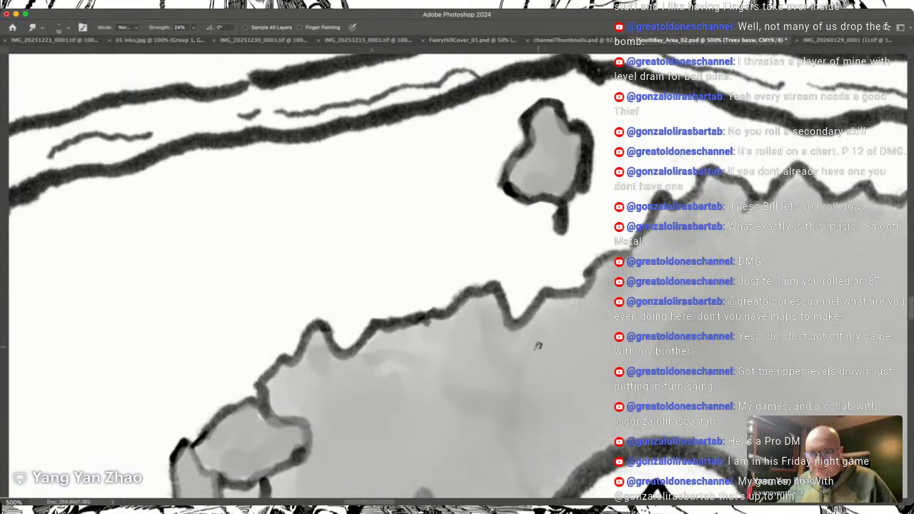
scroll(538, 345, left, 10)
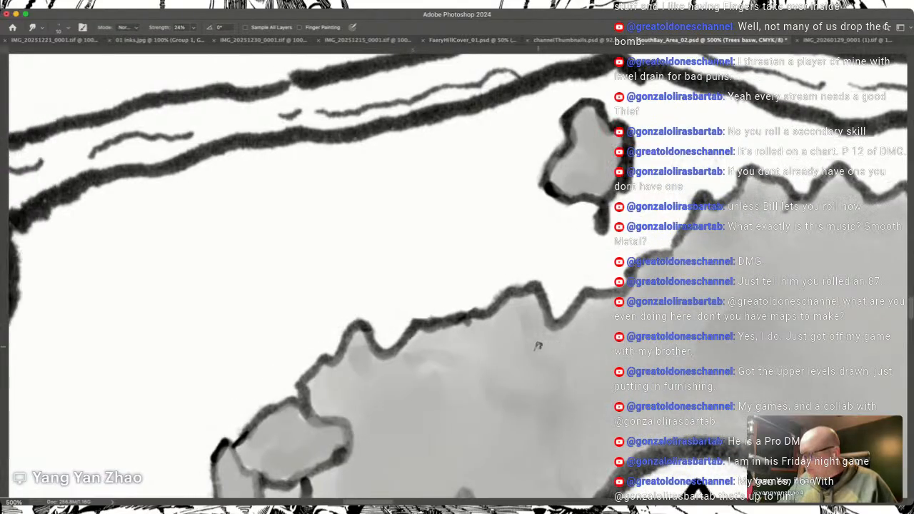
scroll(538, 346, left, 6)
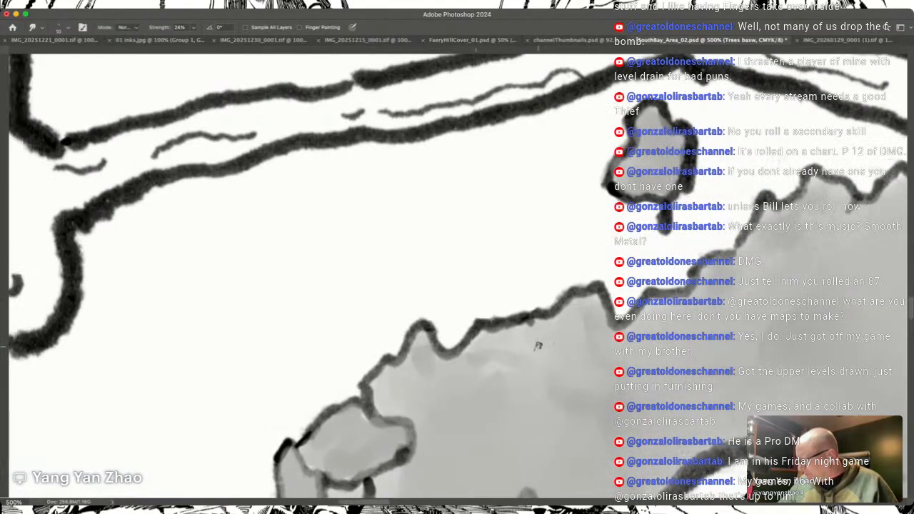
scroll(538, 346, left, 1)
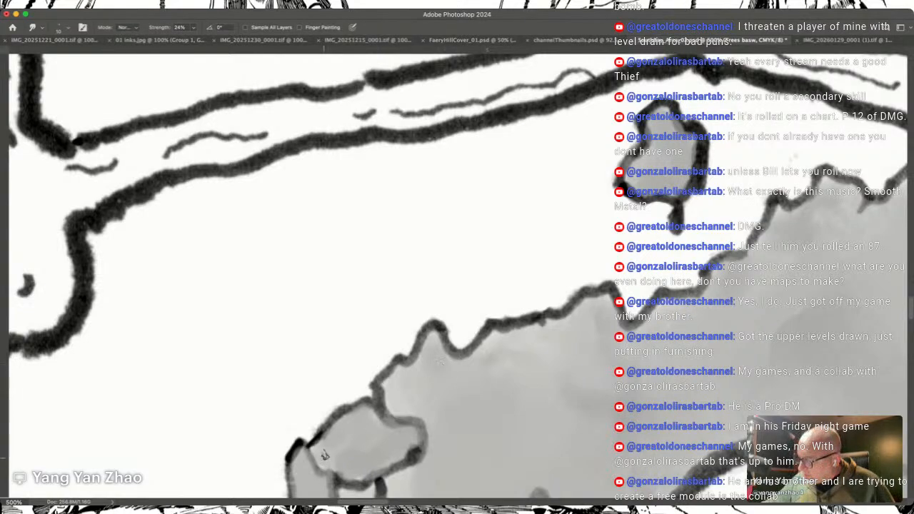
Step: Smudge the grey base inside the trees along the central forest's western edge
scroll(334, 439, down, 3)
scroll(333, 439, left, 3)
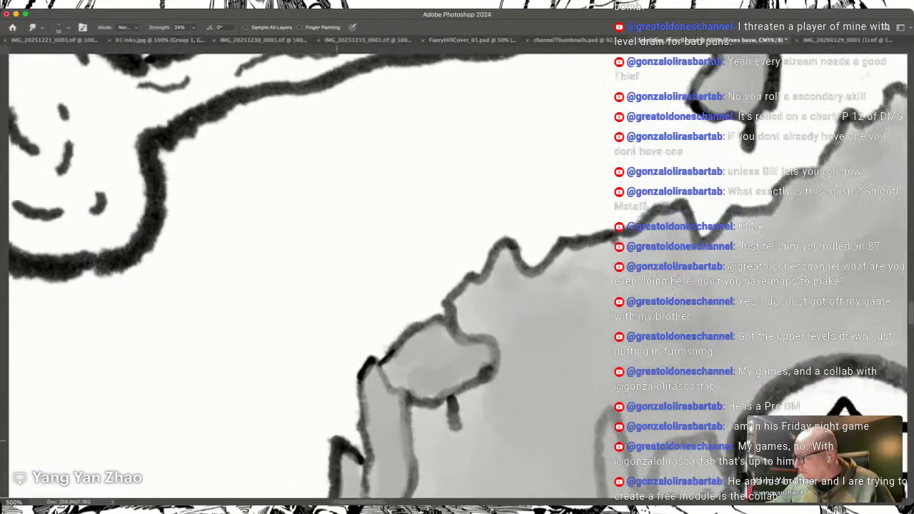
scroll(333, 440, down, 8)
scroll(333, 440, left, 3)
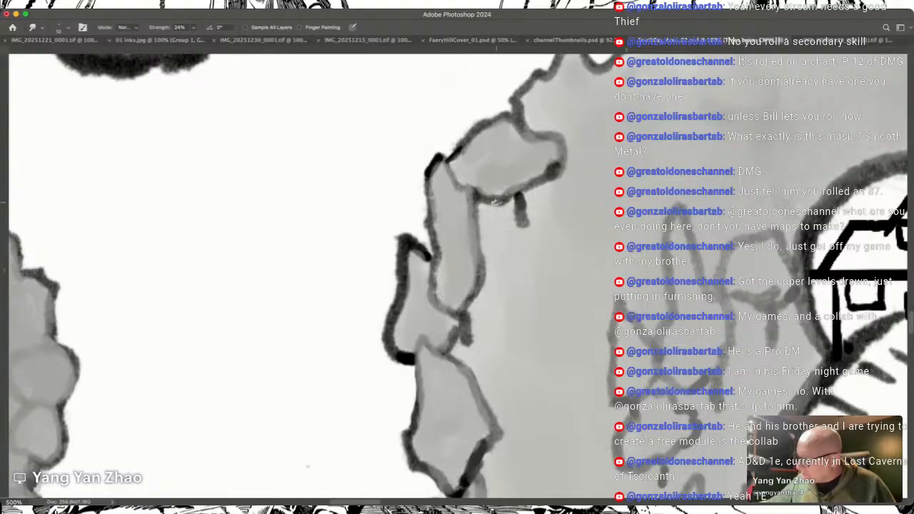
scroll(543, 337, down, 5)
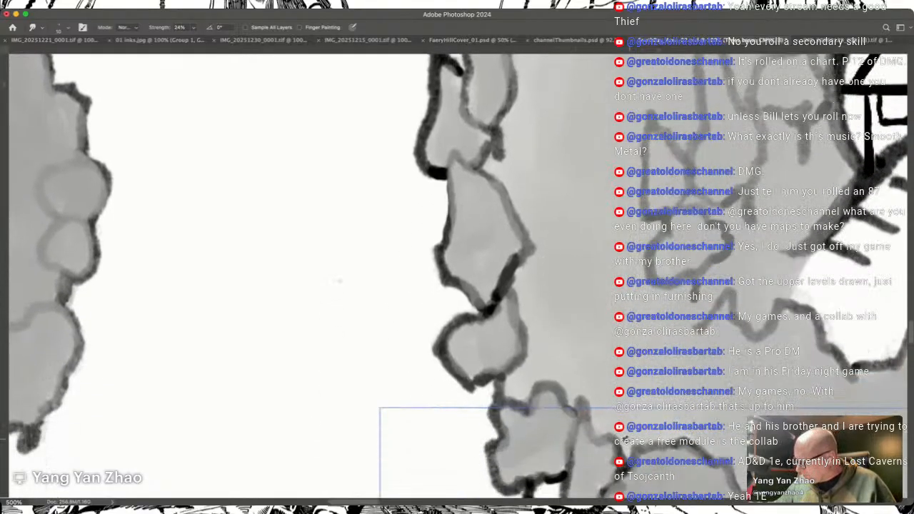
Step: Smudge the remaining tonal patches in the central forest's southwestern tree row
scroll(612, 427, down, 1)
scroll(612, 426, down, 9)
scroll(612, 426, up, 4)
scroll(612, 426, right, 3)
scroll(613, 427, down, 1)
scroll(613, 427, down, 2)
scroll(613, 427, right, 3)
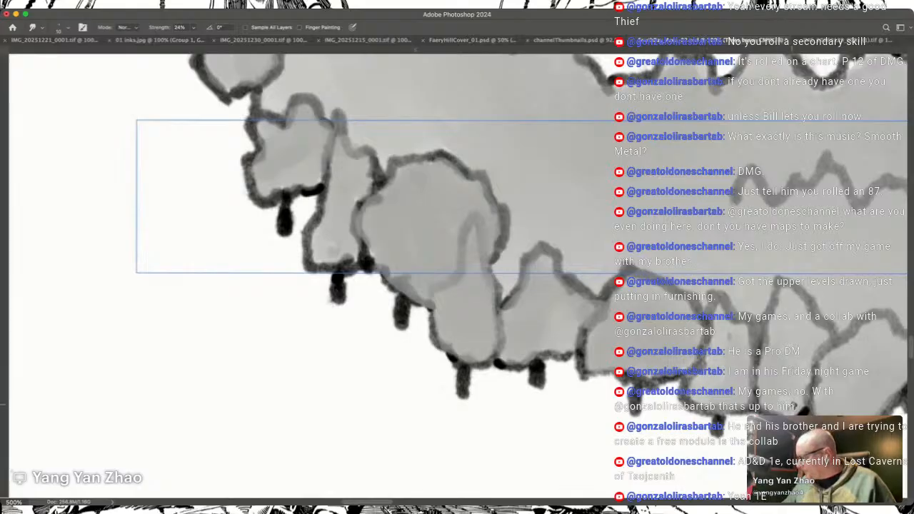
scroll(722, 343, down, 1)
scroll(722, 343, right, 1)
scroll(722, 342, right, 5)
scroll(722, 342, up, 2)
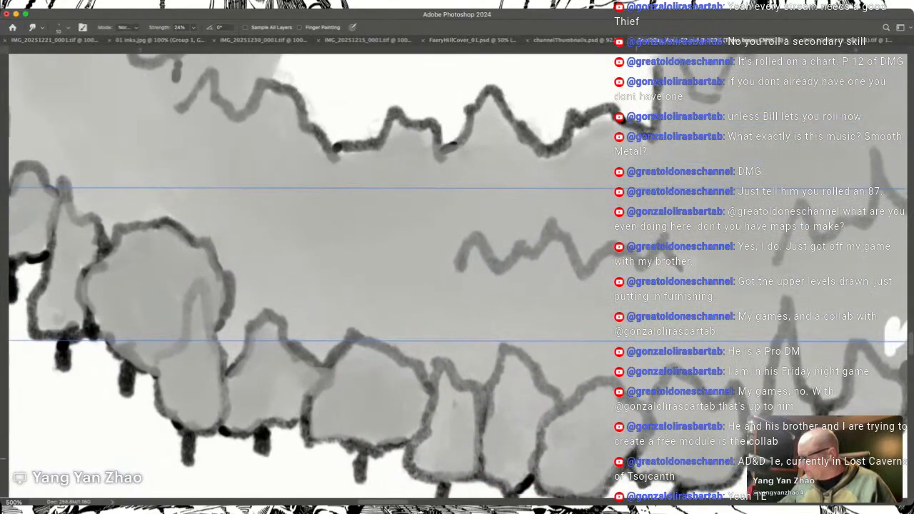
Step: Erase the grey overlapping the western slope of the house's hill and the adjoining edge of the white clearing
scroll(722, 341, up, 4)
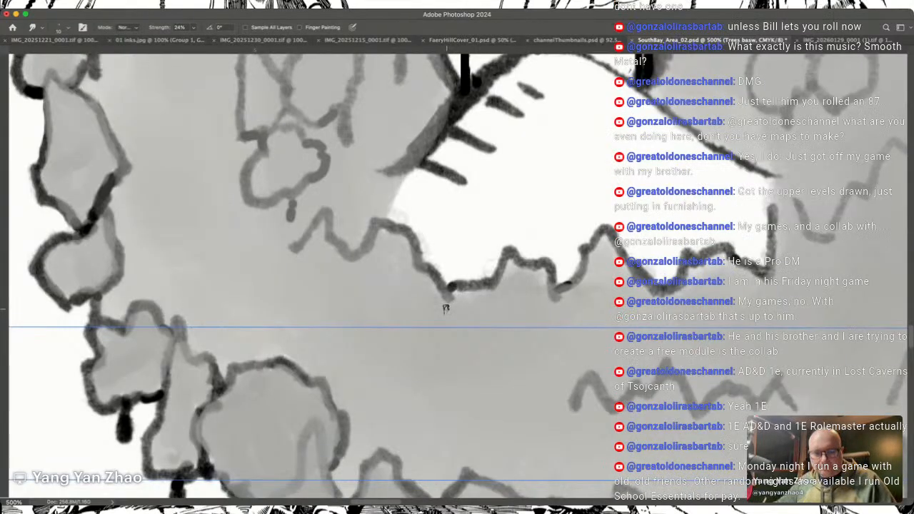
scroll(446, 307, up, 3)
scroll(446, 308, left, 2)
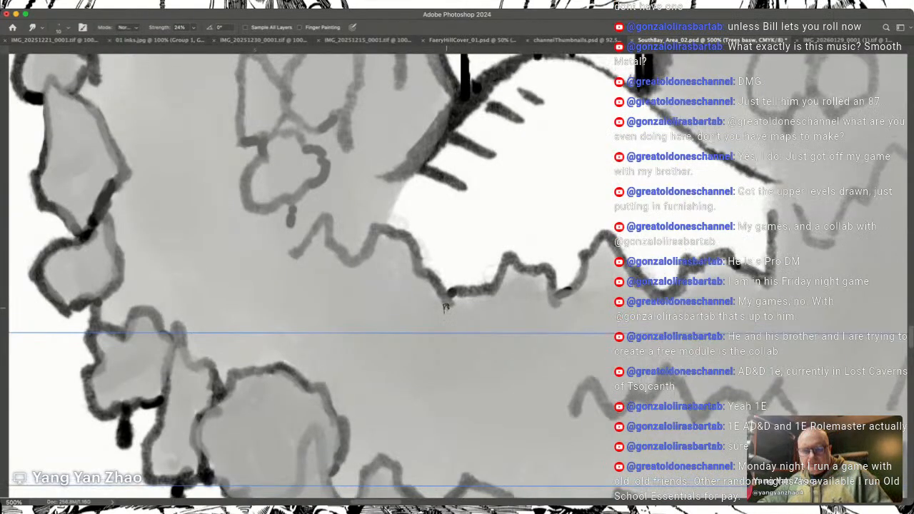
scroll(446, 307, up, 5)
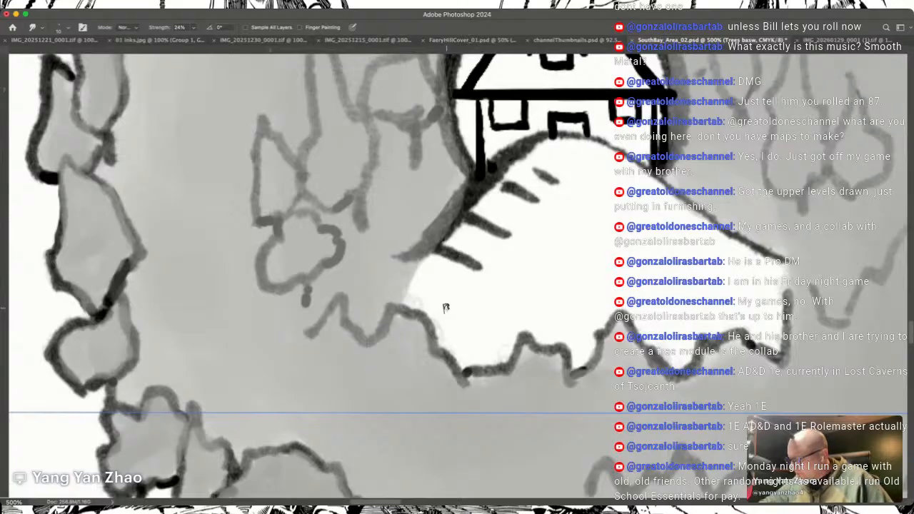
key(b)
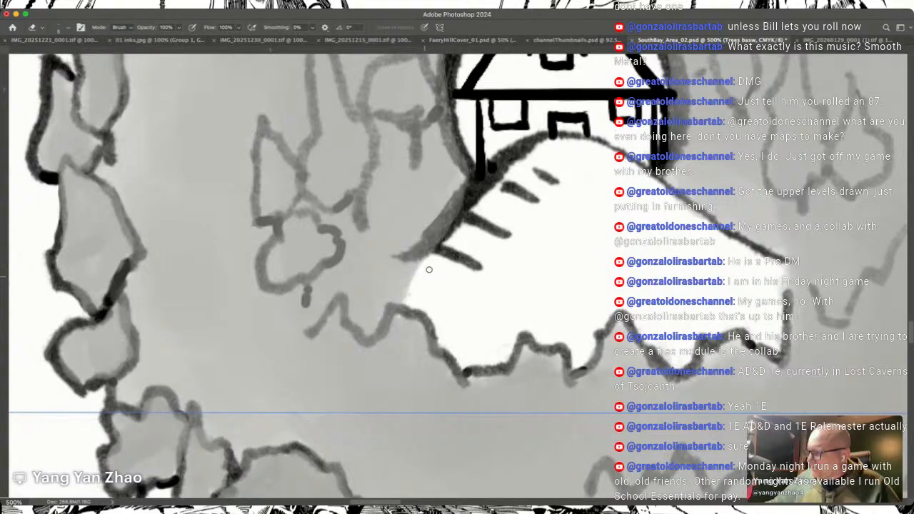
drag(433, 251, 477, 194)
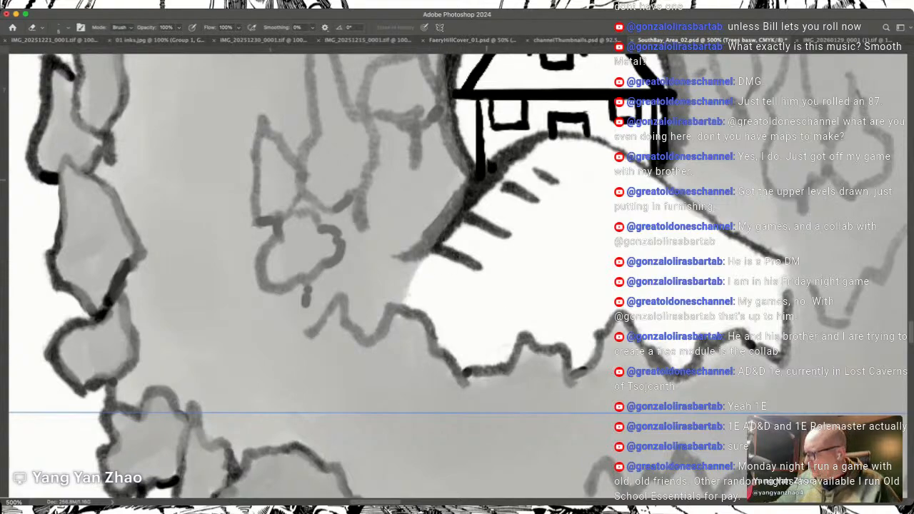
mouse_move(422, 268)
mouse_down()
mouse_move(403, 296)
mouse_move(441, 232)
mouse_move(420, 257)
mouse_move(457, 207)
mouse_up()
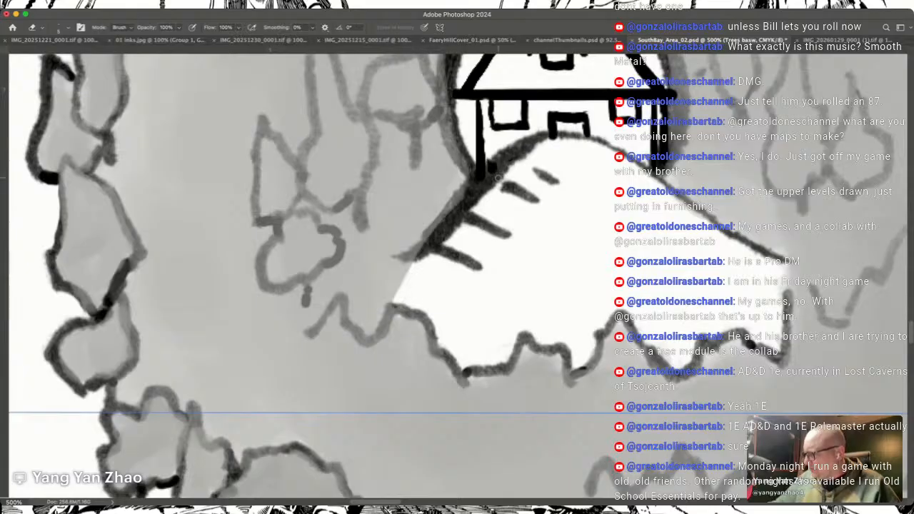
Step: Erase stray grey around the house's eastern post, the western side of its circle and the clearing's southern outline
scroll(498, 177, up, 5)
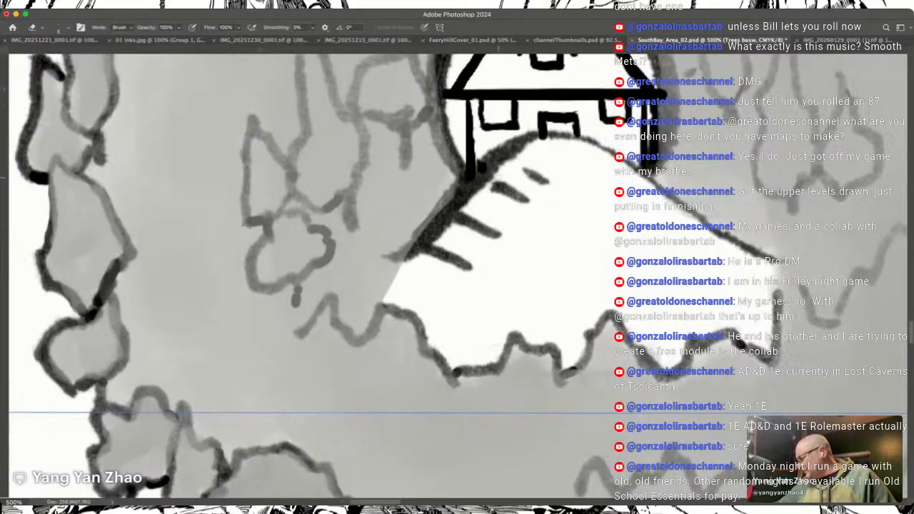
scroll(498, 178, up, 2)
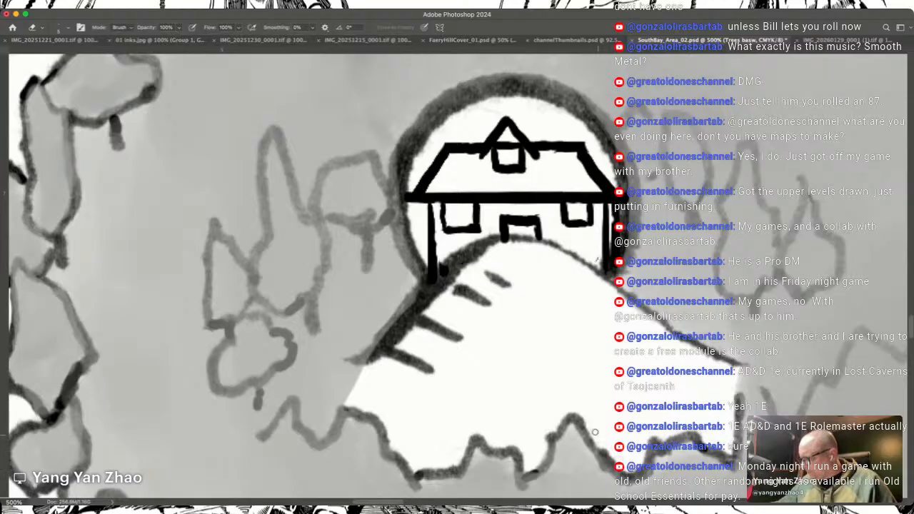
drag(598, 259, 685, 182)
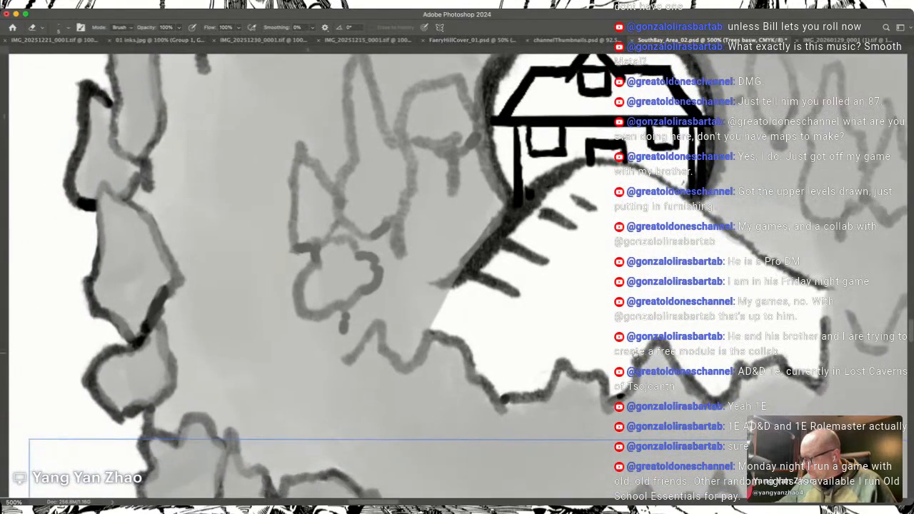
mouse_move(623, 393)
mouse_down()
mouse_move(610, 399)
mouse_move(620, 393)
mouse_up()
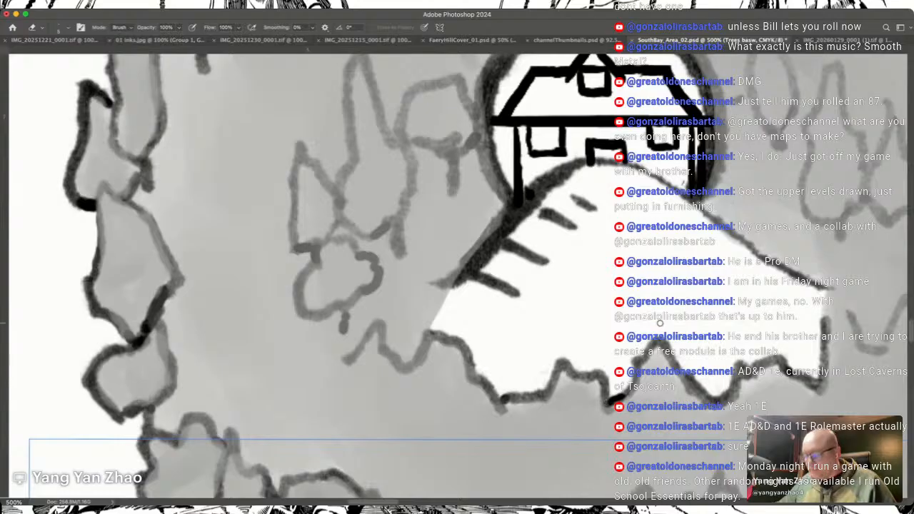
scroll(660, 322, left, 10)
scroll(660, 323, up, 5)
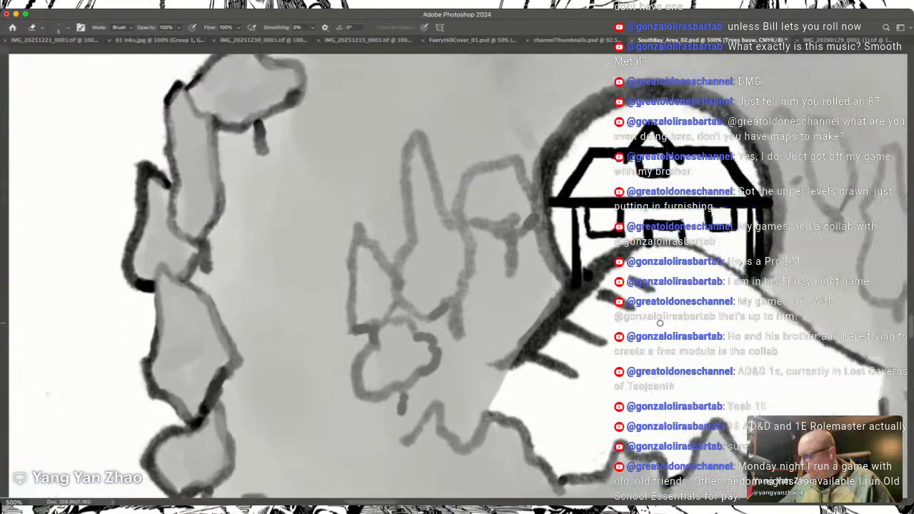
scroll(660, 323, right, 4)
scroll(660, 323, up, 4)
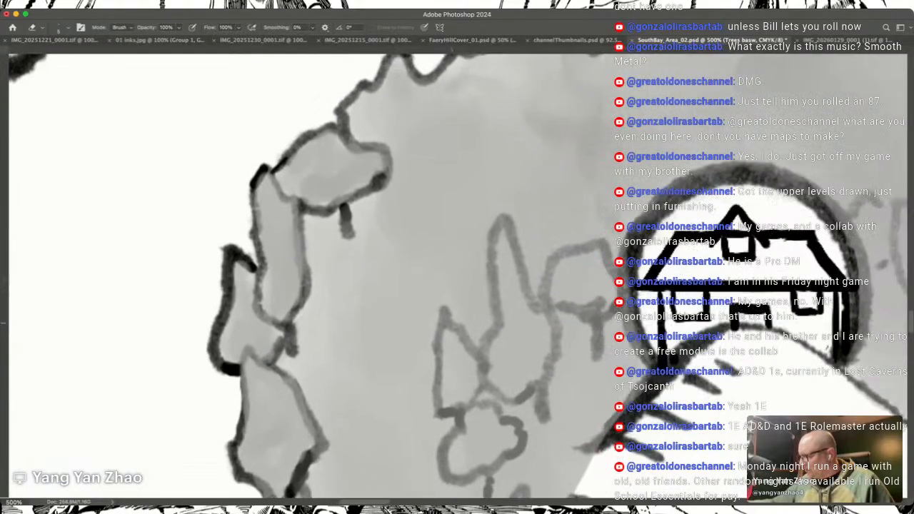
mouse_move(637, 339)
mouse_down()
mouse_move(629, 277)
mouse_move(632, 315)
mouse_up()
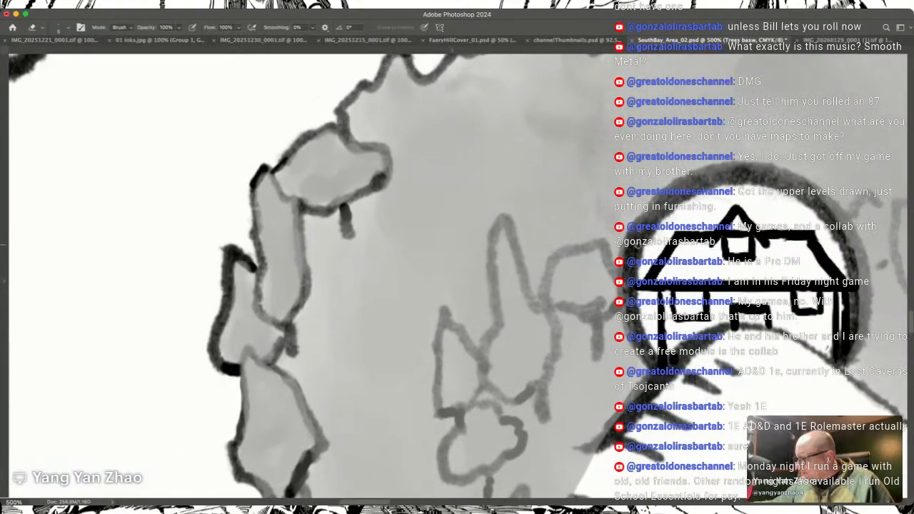
Step: Check the base shading of the small trees along the river and locate the unshaded forest beside the northern mountains
scroll(636, 343, right, 6)
scroll(636, 343, up, 1)
scroll(638, 245, up, 12)
scroll(637, 245, left, 6)
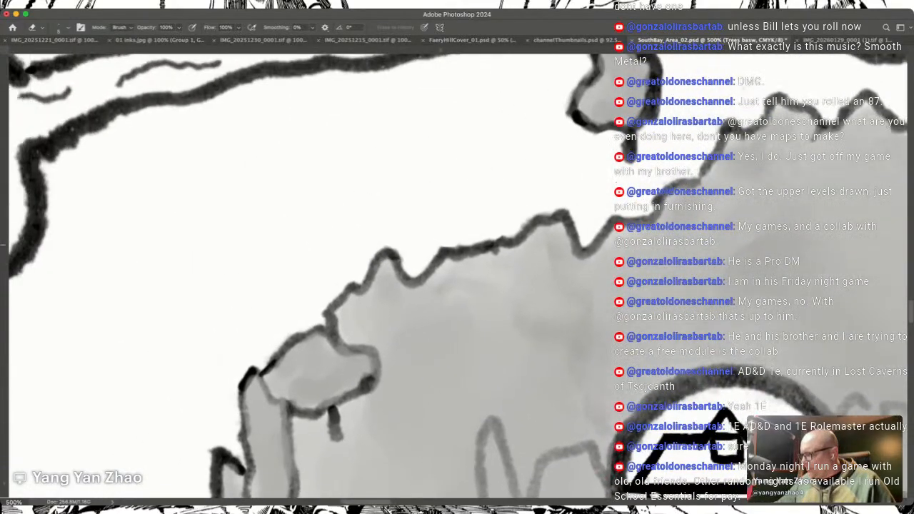
scroll(638, 245, up, 10)
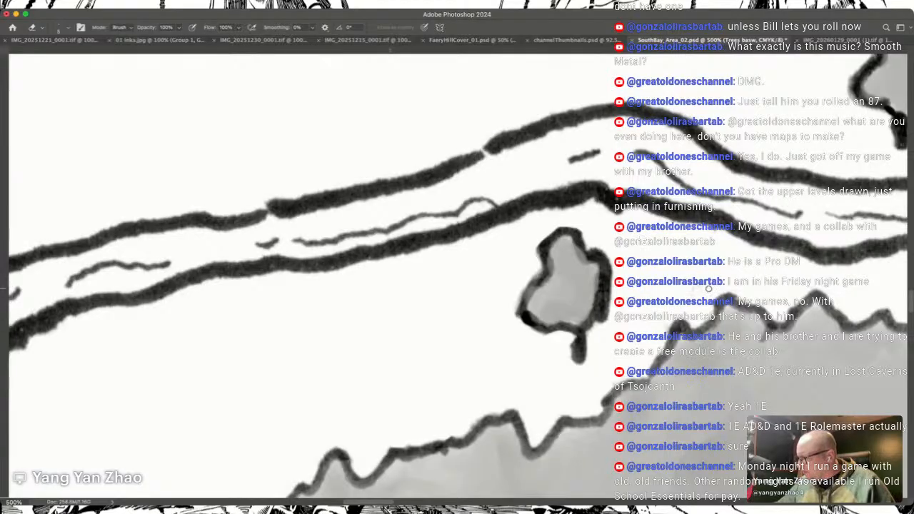
scroll(709, 288, up, 12)
scroll(708, 288, up, 2)
scroll(708, 289, right, 3)
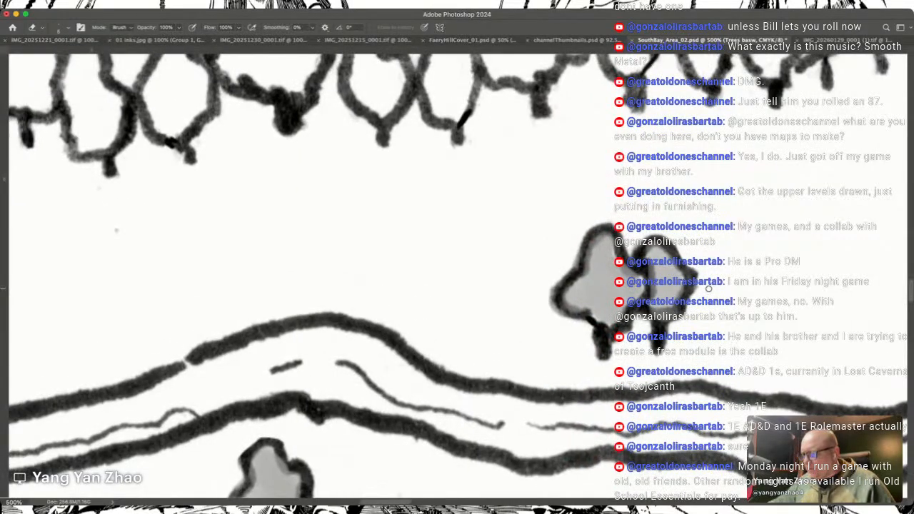
key(r)
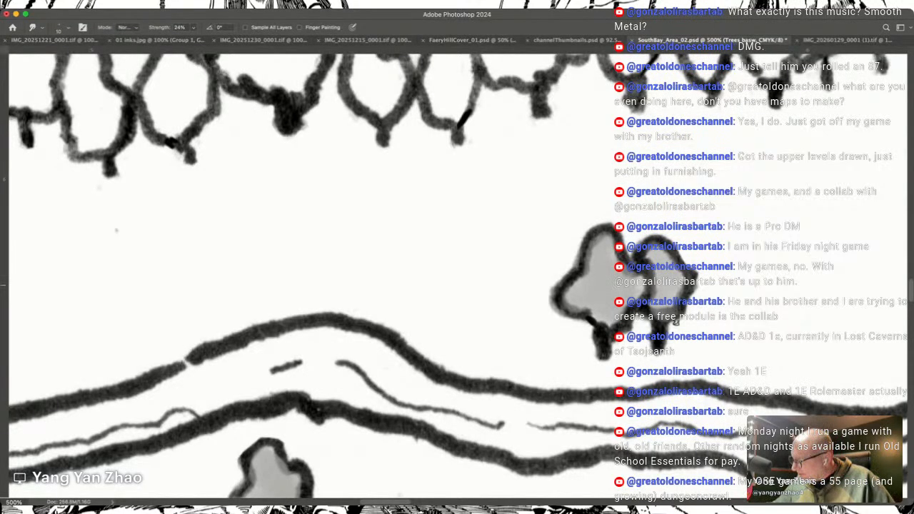
key(e)
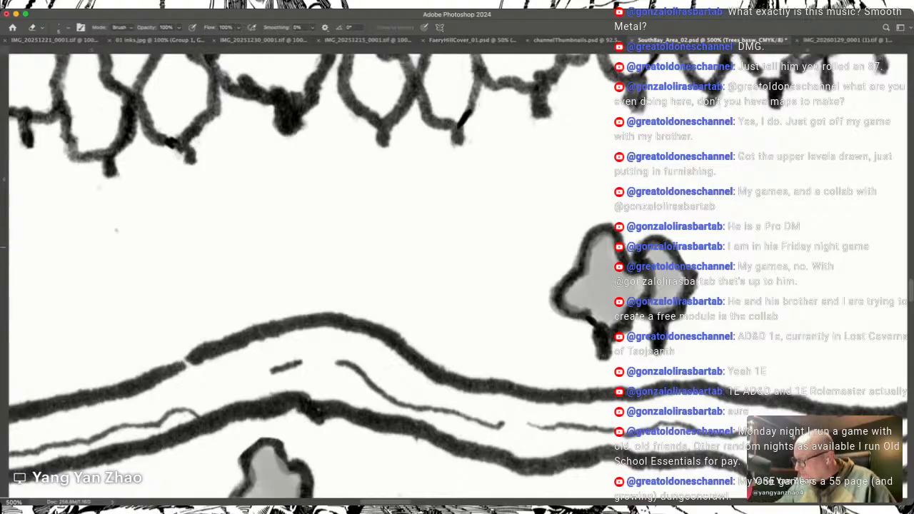
key(ctrl+minus)
key(ctrl+minus)
key(ctrl+minus)
key(ctrl+minus)
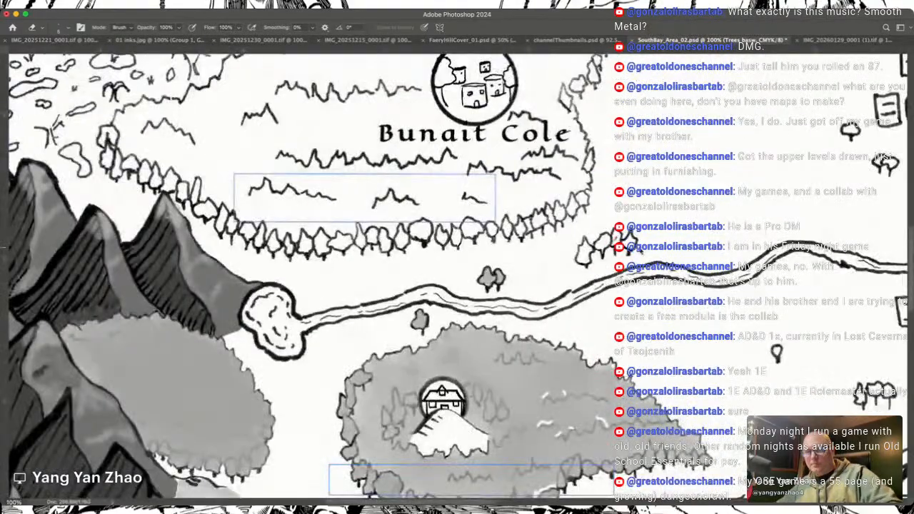
drag(458, 286, 440, 448)
drag(457, 214, 396, 384)
mouse_move(429, 128)
mouse_down()
mouse_move(412, 326)
mouse_move(440, 485)
mouse_move(446, 465)
mouse_move(461, 489)
mouse_move(487, 483)
mouse_up()
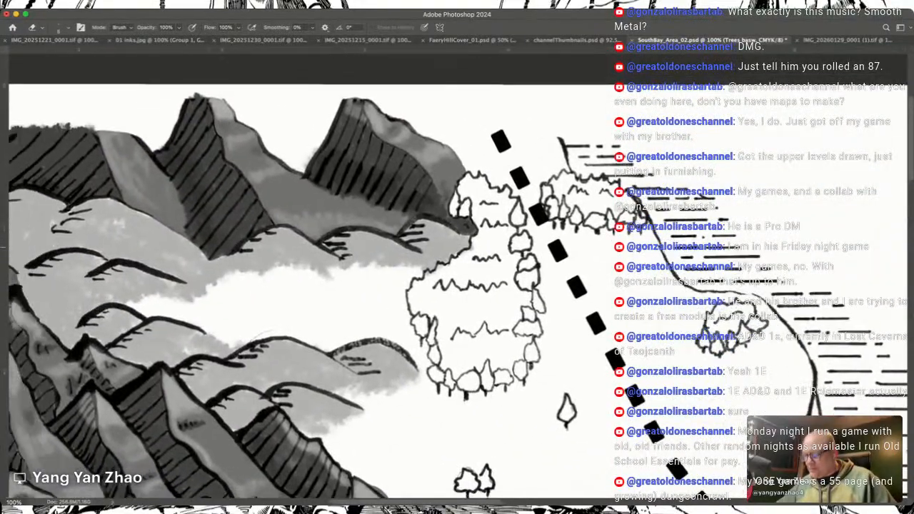
key(b)
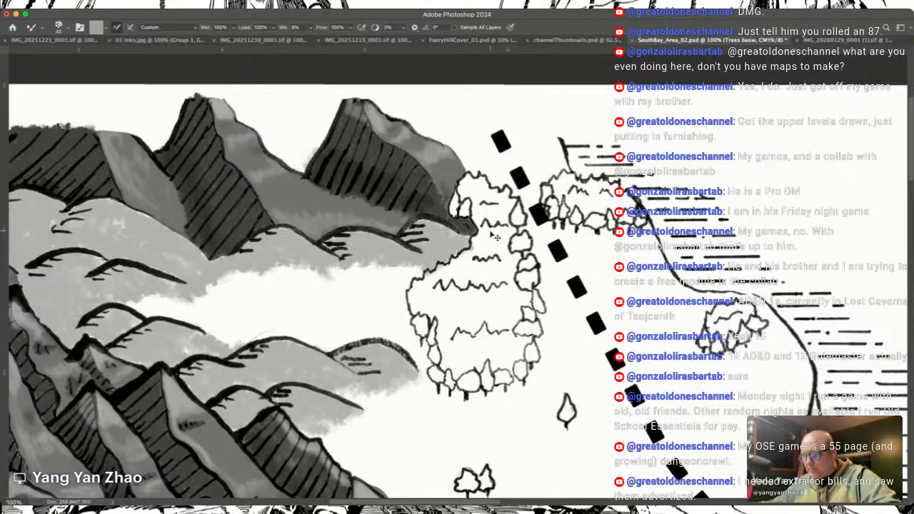
scroll(493, 237, up, 3)
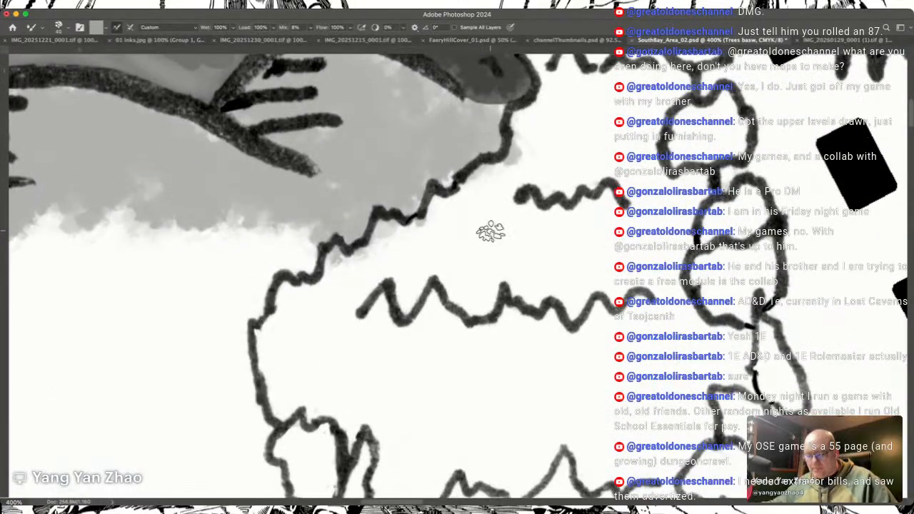
scroll(490, 232, up, 5)
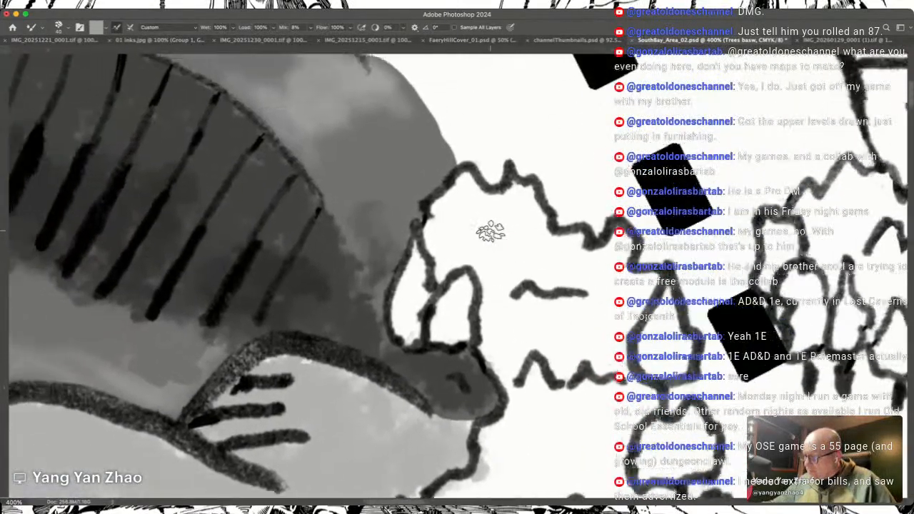
scroll(491, 231, up, 3)
drag(457, 300, 462, 259)
mouse_move(472, 226)
mouse_down()
mouse_move(453, 288)
mouse_move(451, 304)
mouse_move(458, 259)
mouse_move(459, 312)
mouse_move(490, 228)
mouse_up()
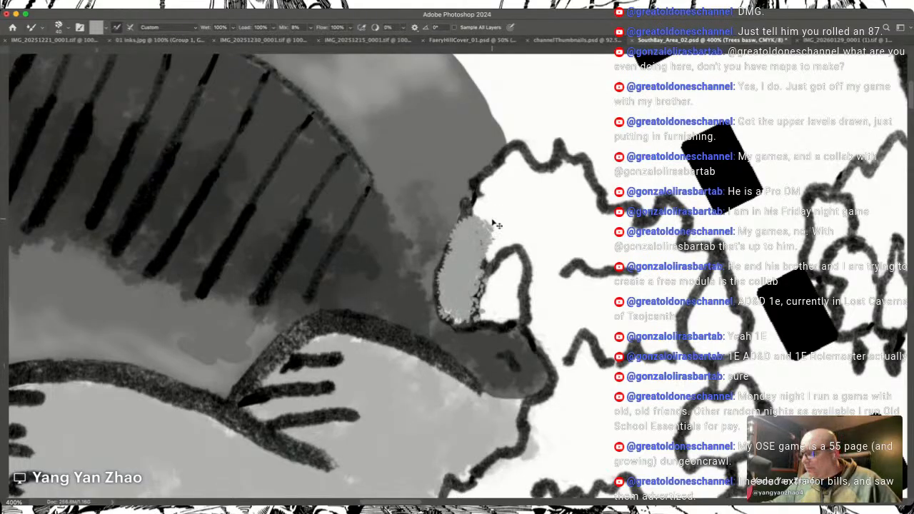
key(super+z)
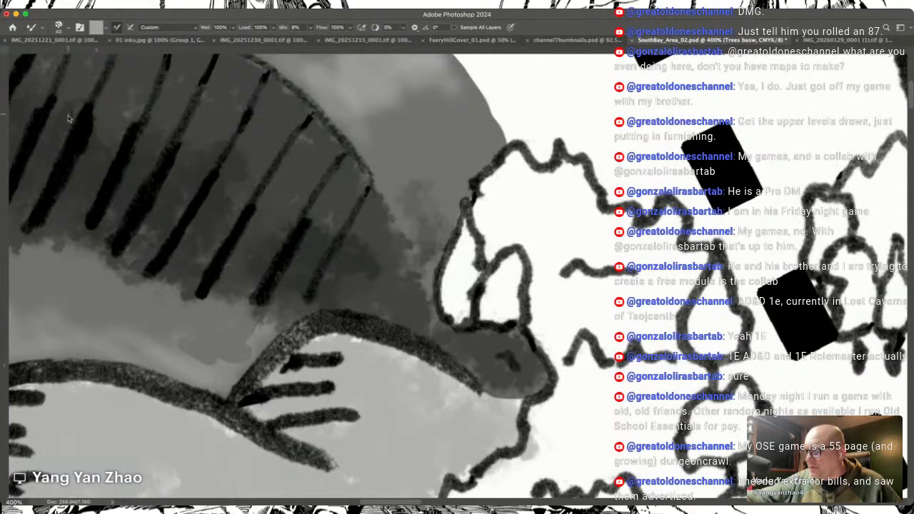
Step: Brush a light grey base over the two westernmost trees of the northern forest and the canopy directly above them
key(shift+b)
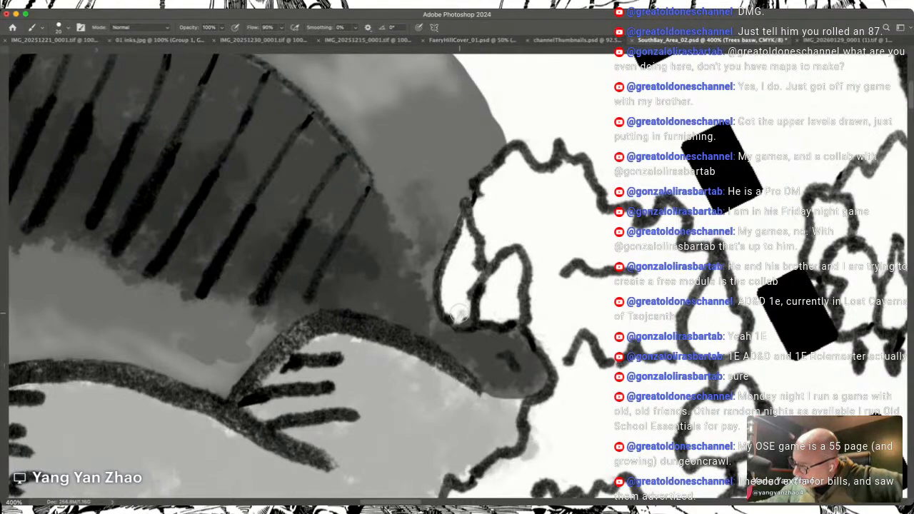
mouse_move(466, 302)
mouse_down()
mouse_move(457, 308)
mouse_move(452, 280)
mouse_move(468, 227)
mouse_move(477, 249)
mouse_up()
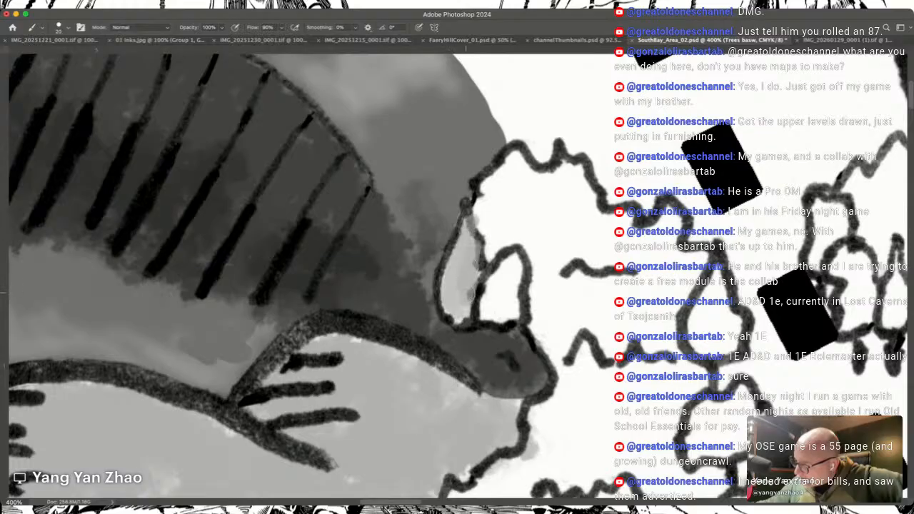
mouse_move(450, 318)
mouse_down()
mouse_move(480, 209)
mouse_move(516, 155)
mouse_move(484, 275)
mouse_move(493, 292)
mouse_move(484, 317)
mouse_move(508, 260)
mouse_move(520, 285)
mouse_up()
mouse_move(506, 324)
mouse_down()
mouse_move(526, 293)
mouse_move(527, 167)
mouse_up()
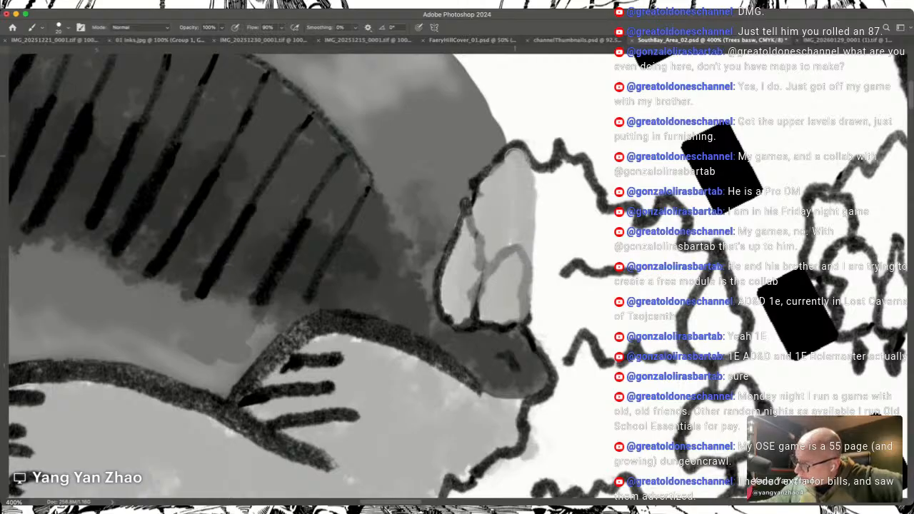
Step: Extend the light grey base eastward across the northern forest's upper canopy, filling the white gaps between strokes
mouse_move(551, 176)
mouse_down()
mouse_move(581, 179)
mouse_move(597, 217)
mouse_move(560, 372)
mouse_move(575, 207)
mouse_move(585, 222)
mouse_up()
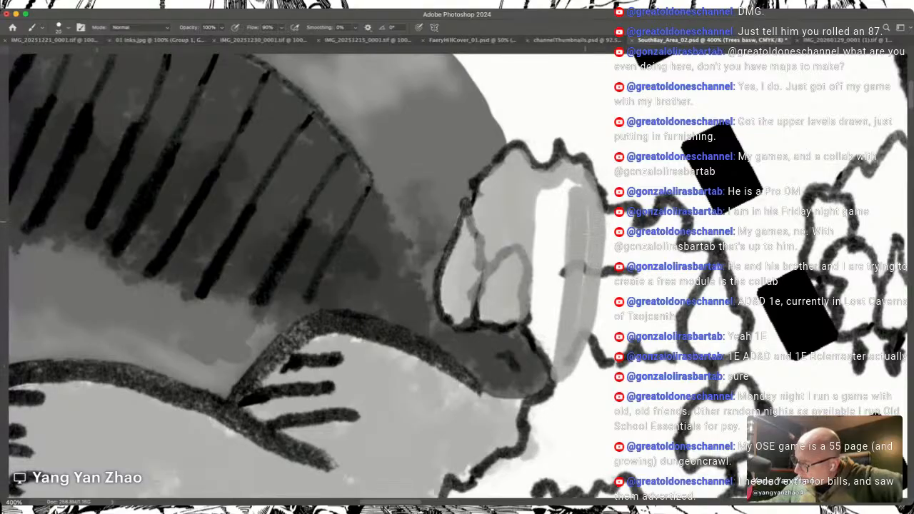
mouse_move(569, 186)
mouse_down()
mouse_move(546, 201)
mouse_move(533, 334)
mouse_move(563, 244)
mouse_up()
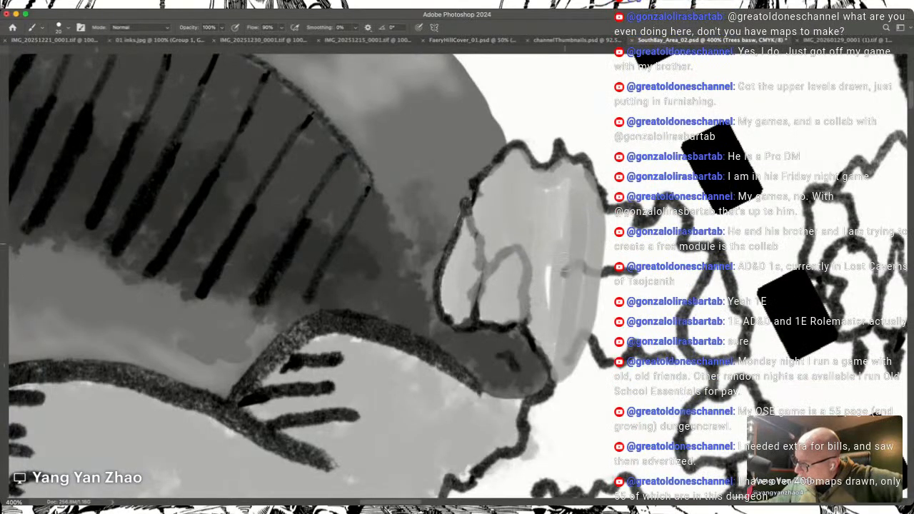
drag(552, 190, 547, 217)
mouse_move(600, 270)
mouse_down()
mouse_move(600, 334)
mouse_move(614, 218)
mouse_move(629, 240)
mouse_move(619, 287)
mouse_move(626, 317)
mouse_move(604, 373)
mouse_move(568, 401)
mouse_up()
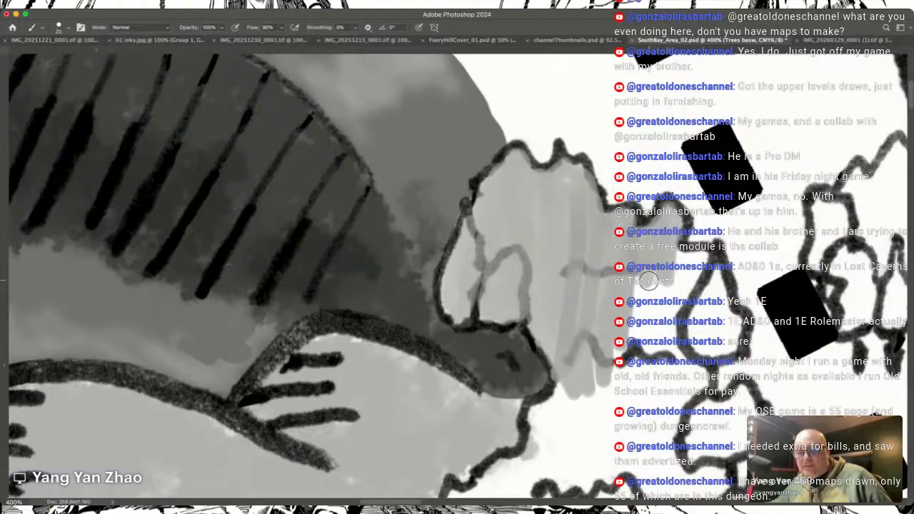
Step: Paint the grey base across the rest of the northern forest's upper canopy, including the pointed tree on its eastern edge
scroll(649, 281, down, 1)
scroll(649, 281, right, 2)
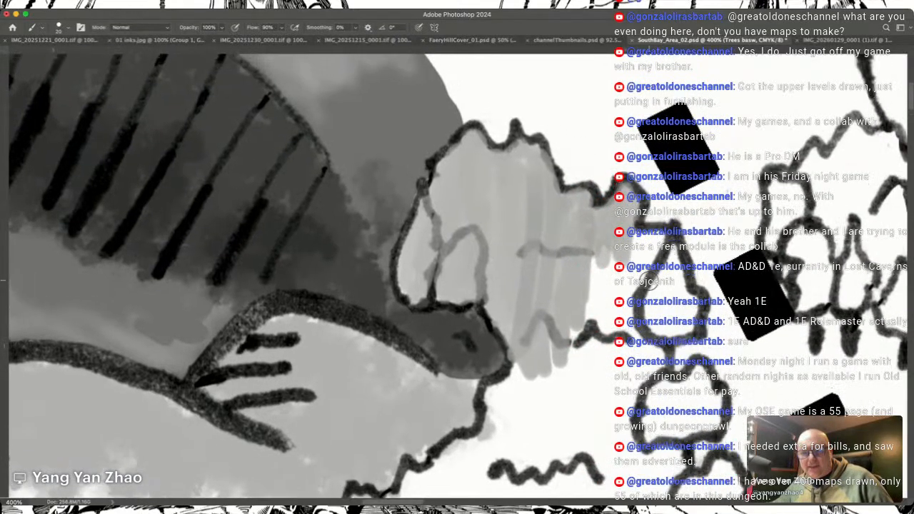
scroll(647, 280, up, 1)
scroll(648, 281, right, 3)
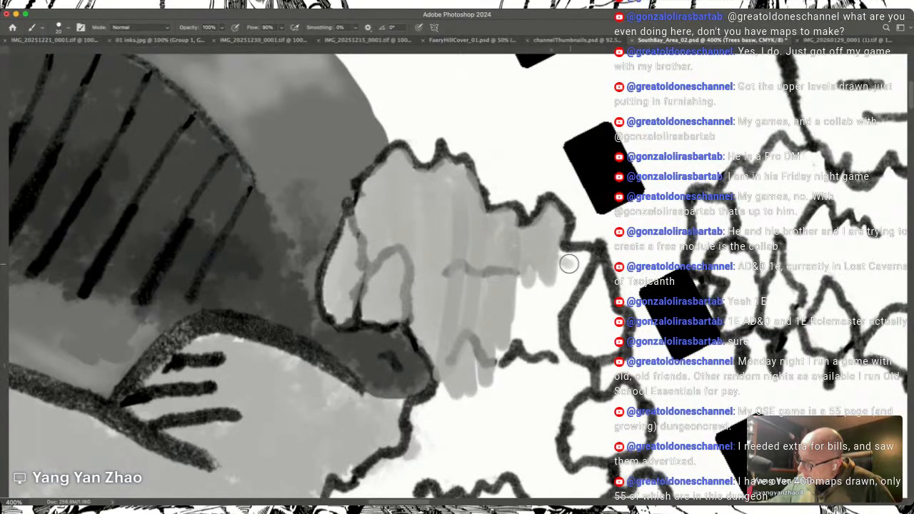
mouse_move(584, 256)
mouse_down()
mouse_move(595, 318)
mouse_move(599, 274)
mouse_move(618, 320)
mouse_move(606, 348)
mouse_move(586, 315)
mouse_move(580, 334)
mouse_move(586, 302)
mouse_move(589, 354)
mouse_move(600, 323)
mouse_move(572, 271)
mouse_move(555, 340)
mouse_move(538, 369)
mouse_move(528, 344)
mouse_move(519, 347)
mouse_move(510, 314)
mouse_move(515, 277)
mouse_move(505, 336)
mouse_move(475, 387)
mouse_move(447, 396)
mouse_move(444, 386)
mouse_move(418, 413)
mouse_move(410, 454)
mouse_move(443, 392)
mouse_move(435, 439)
mouse_move(480, 356)
mouse_move(463, 419)
mouse_move(498, 416)
mouse_move(553, 363)
mouse_move(550, 426)
mouse_move(593, 371)
mouse_up()
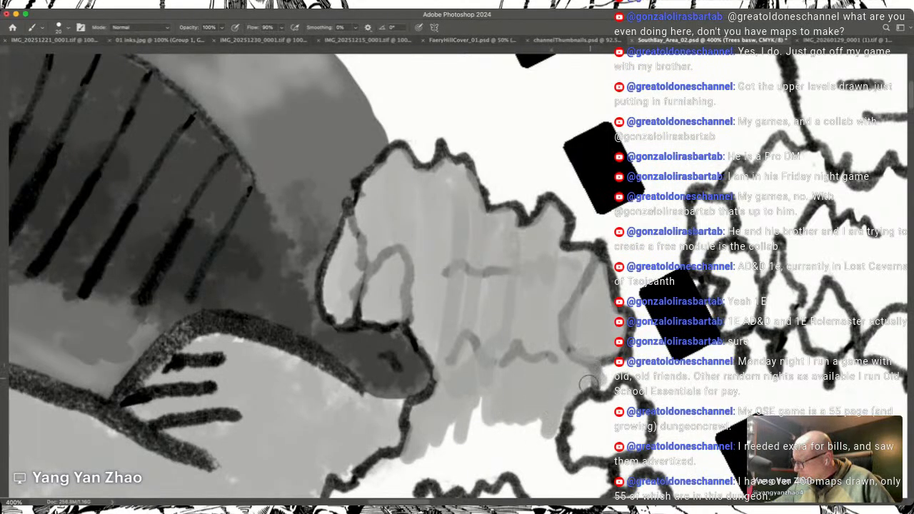
Step: Fill the rounded tree below the pointed one and the two overlapping trees beneath it with the grey base
mouse_move(601, 409)
mouse_down()
mouse_move(623, 400)
mouse_move(630, 416)
mouse_move(635, 401)
mouse_up()
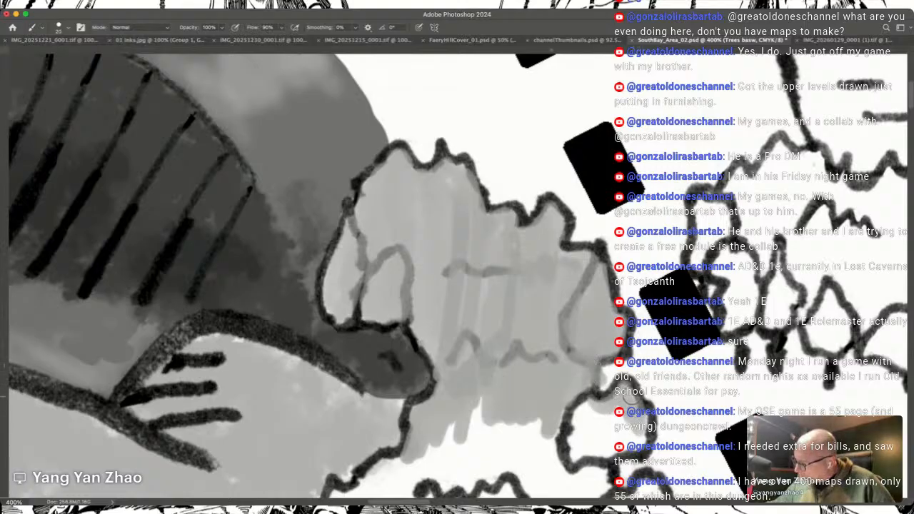
mouse_move(628, 446)
mouse_down()
mouse_move(577, 420)
mouse_move(591, 409)
mouse_up()
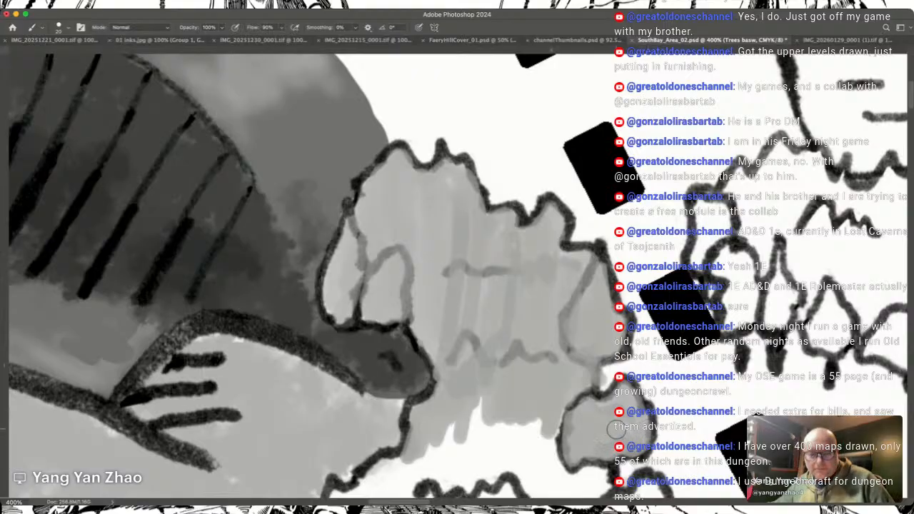
scroll(616, 429, down, 1)
scroll(616, 429, down, 5)
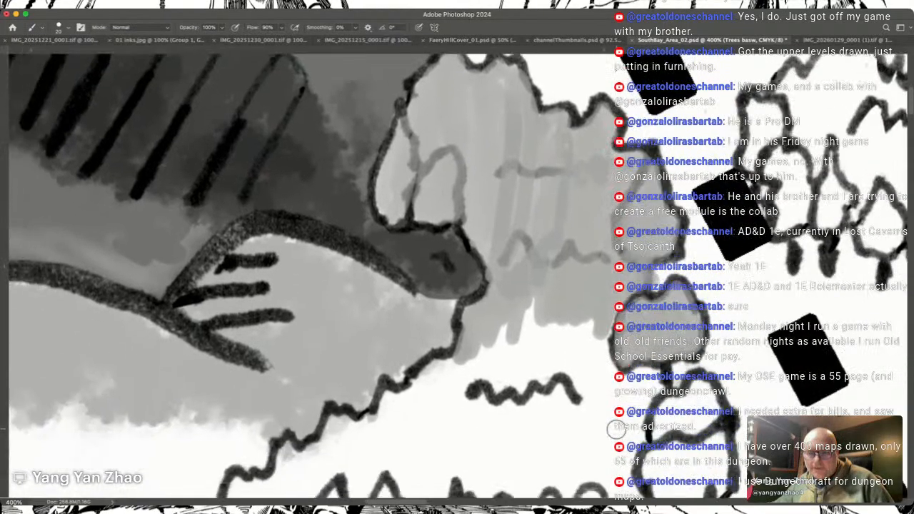
scroll(616, 430, down, 3)
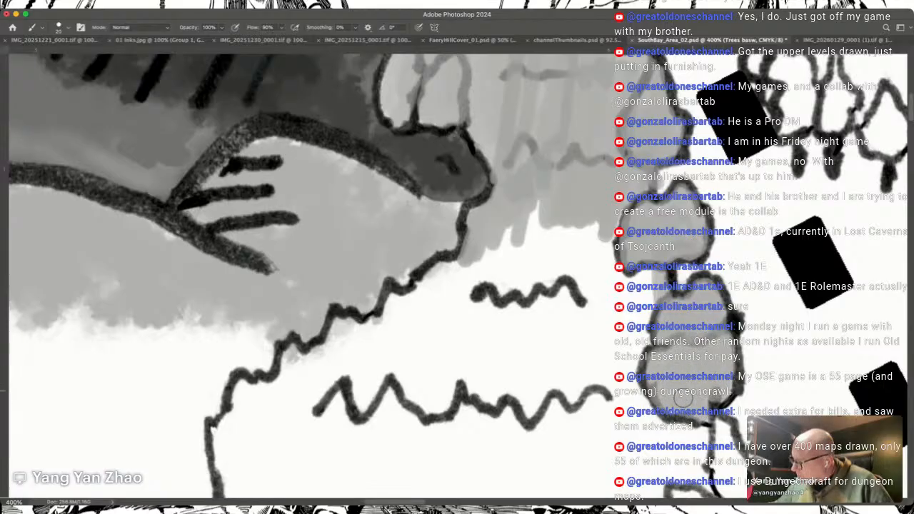
Step: Paint the grey base over the slender tree, the small tree and the wide tree farther down the forest's eastern edge
scroll(689, 391, down, 5)
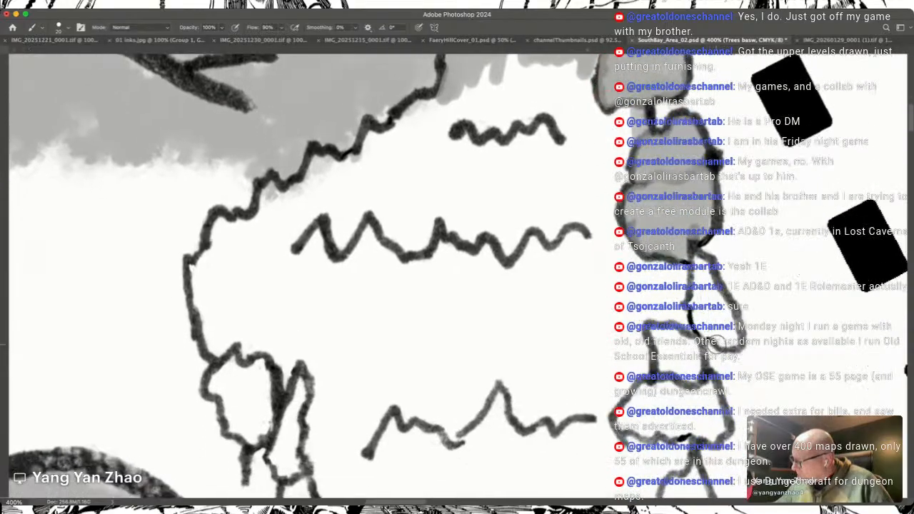
scroll(717, 343, right, 1)
drag(679, 310, 670, 246)
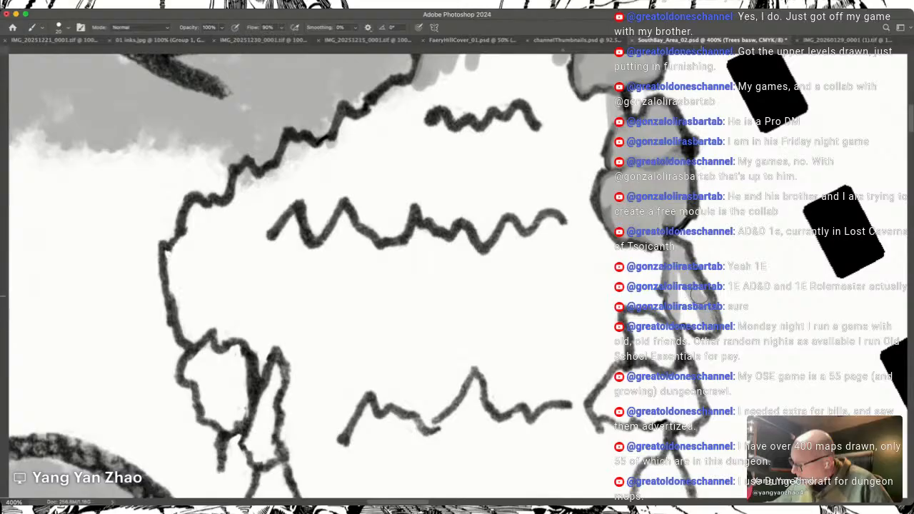
drag(701, 327, 680, 294)
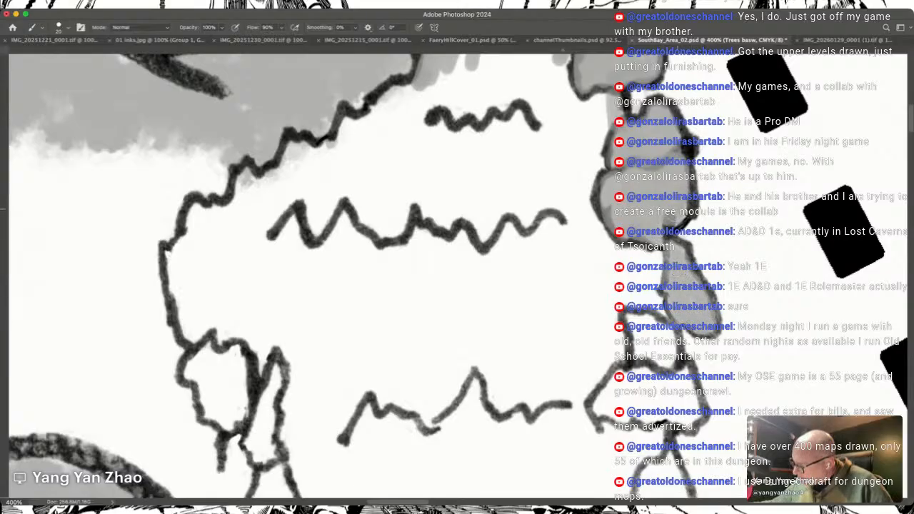
drag(660, 255, 659, 307)
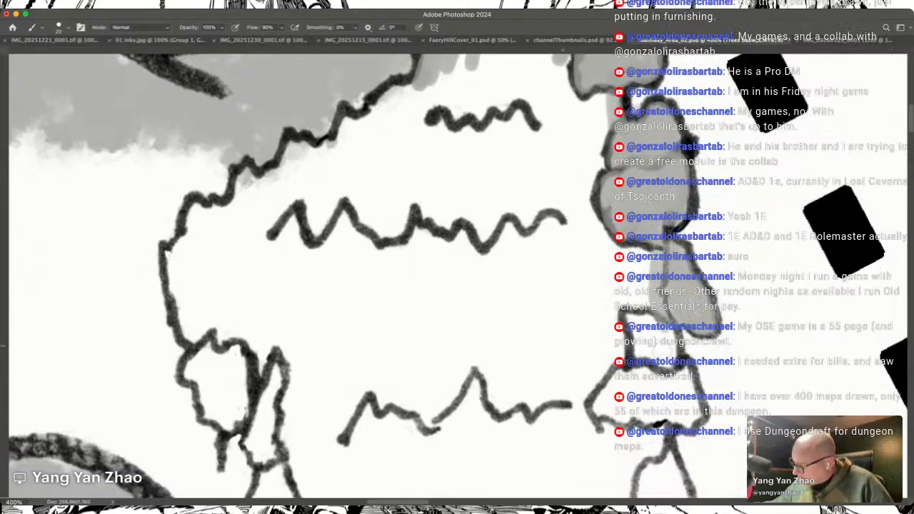
mouse_move(667, 350)
mouse_down()
mouse_move(643, 337)
mouse_move(638, 352)
mouse_up()
mouse_move(674, 420)
mouse_down()
mouse_move(683, 417)
mouse_move(678, 400)
mouse_move(658, 415)
mouse_move(593, 400)
mouse_up()
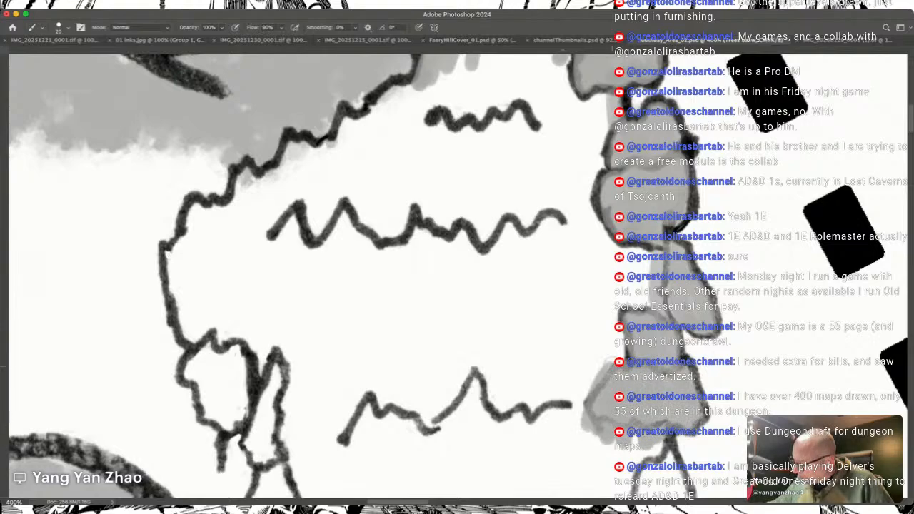
Step: Paint the grey base over the lowest trees on the northern forest's eastern edge and the wide tree beside them in the southern row
scroll(613, 363, down, 5)
mouse_move(636, 331)
mouse_down()
mouse_move(633, 275)
mouse_move(636, 336)
mouse_move(662, 329)
mouse_move(638, 247)
mouse_move(615, 343)
mouse_move(607, 261)
mouse_move(593, 300)
mouse_move(580, 383)
mouse_move(587, 400)
mouse_move(604, 397)
mouse_move(619, 360)
mouse_move(608, 357)
mouse_move(602, 378)
mouse_move(590, 306)
mouse_up()
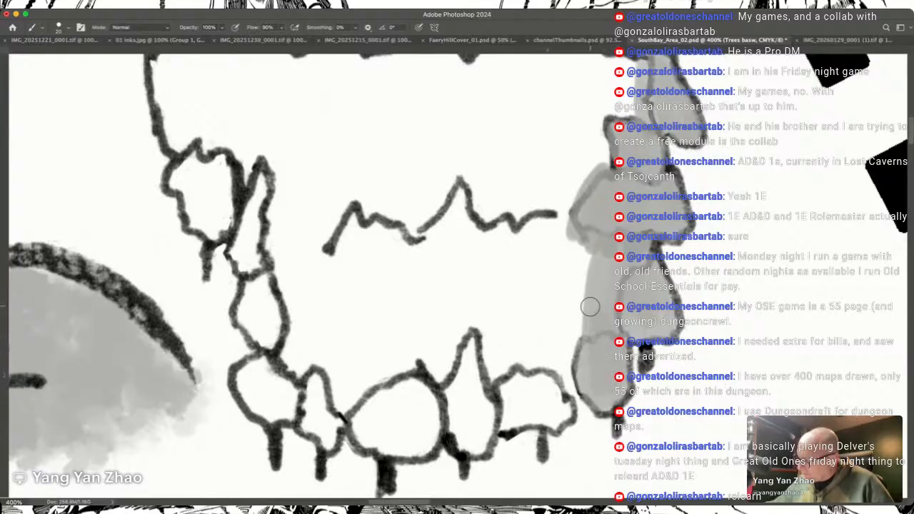
scroll(590, 307, left, 5)
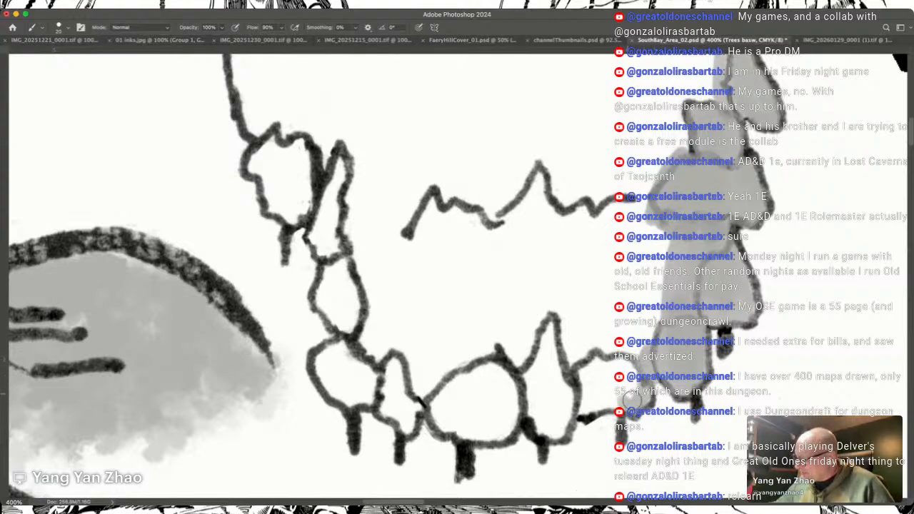
mouse_move(609, 405)
mouse_down()
mouse_move(584, 413)
mouse_move(580, 379)
mouse_move(602, 393)
mouse_move(619, 368)
mouse_move(633, 371)
mouse_move(621, 404)
mouse_up()
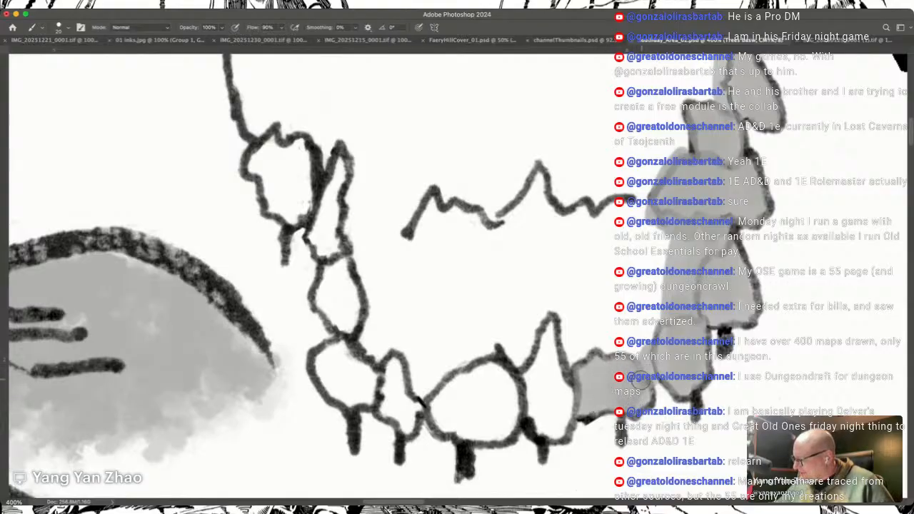
Step: Fill the pointed, large round, small narrow and corner round trees along the northern forest's southern row with the grey base
mouse_move(533, 413)
mouse_down()
mouse_move(529, 366)
mouse_move(555, 433)
mouse_move(558, 404)
mouse_move(540, 352)
mouse_move(538, 376)
mouse_move(551, 323)
mouse_move(572, 407)
mouse_move(549, 408)
mouse_up()
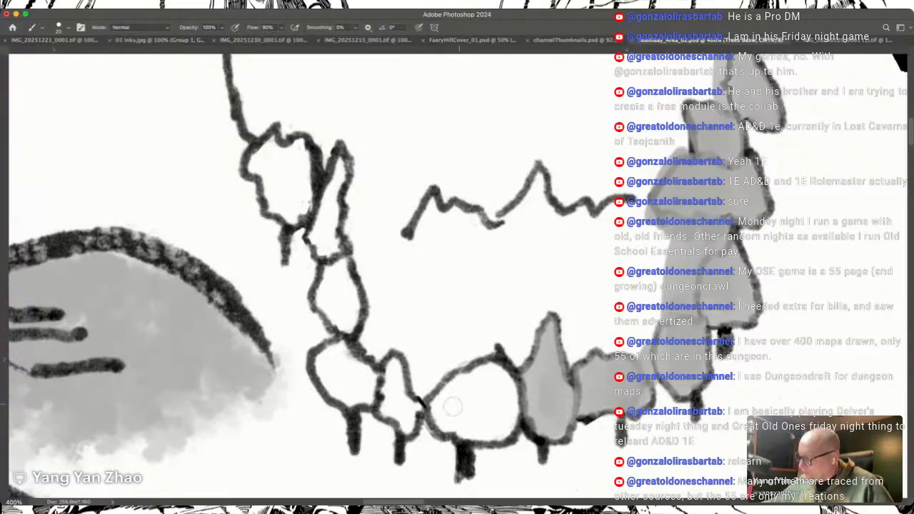
mouse_move(437, 405)
mouse_down()
mouse_move(446, 425)
mouse_move(458, 386)
mouse_move(480, 425)
mouse_move(511, 434)
mouse_move(508, 386)
mouse_move(489, 367)
mouse_move(461, 379)
mouse_move(503, 423)
mouse_up()
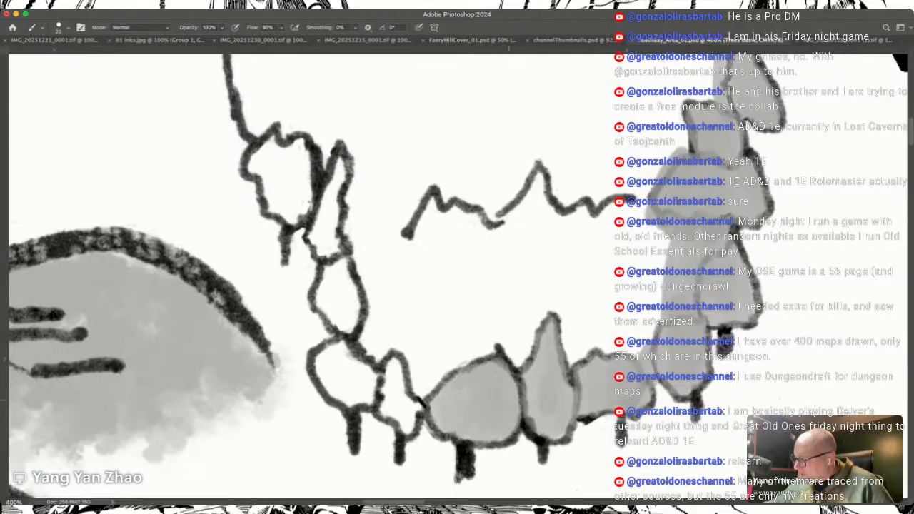
scroll(516, 399, left, 5)
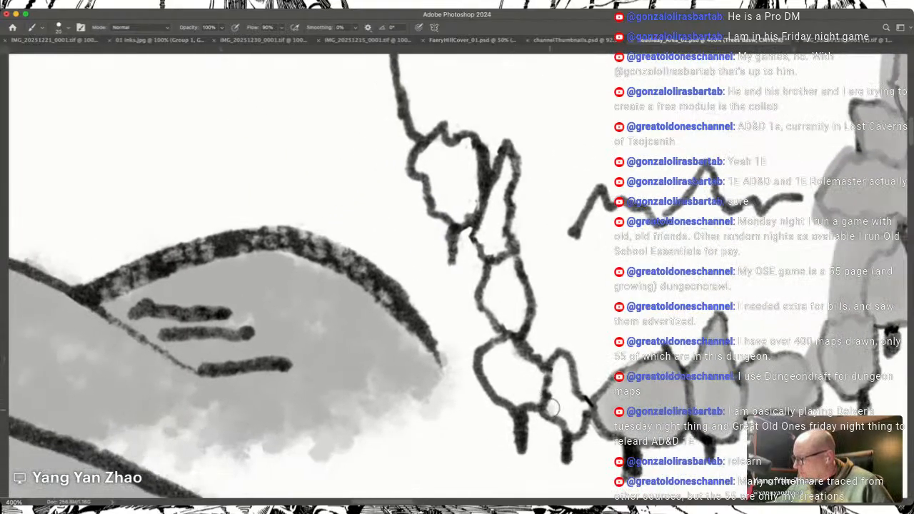
mouse_move(552, 408)
mouse_down()
mouse_move(560, 363)
mouse_move(580, 409)
mouse_move(573, 424)
mouse_move(560, 398)
mouse_up()
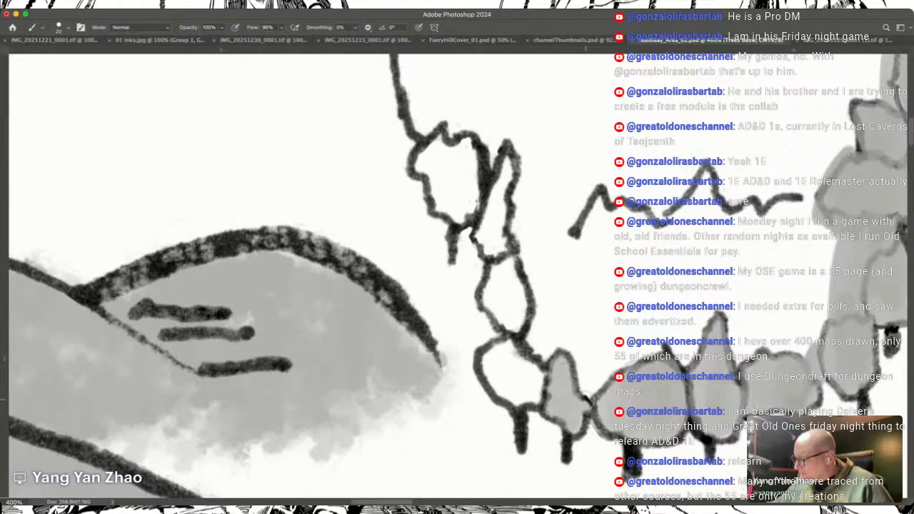
mouse_move(485, 365)
mouse_down()
mouse_move(480, 357)
mouse_move(493, 368)
mouse_move(503, 352)
mouse_move(499, 393)
mouse_move(515, 397)
mouse_up()
mouse_move(509, 359)
mouse_down()
mouse_move(520, 399)
mouse_move(535, 397)
mouse_move(527, 363)
mouse_move(512, 348)
mouse_up()
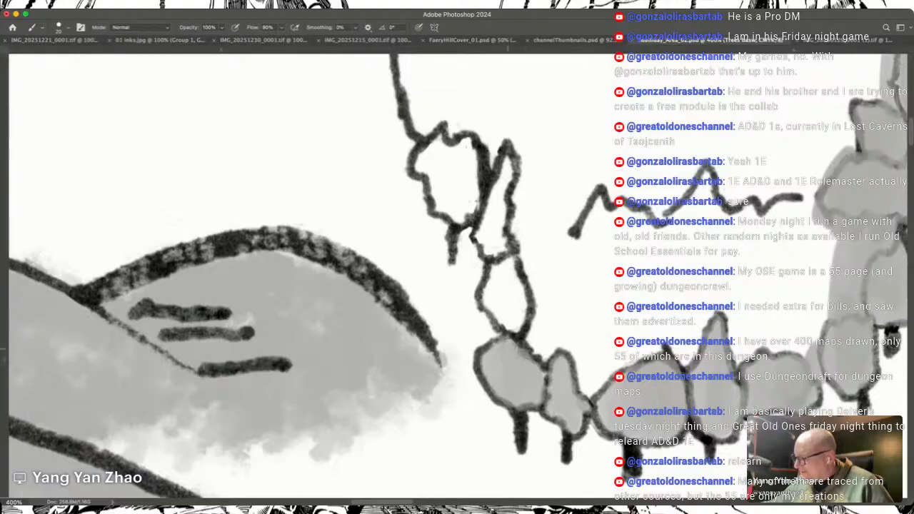
Step: Lay the grey base over the small oval tree and the slender tree above it on the forest's western edge
drag(554, 386, 541, 348)
scroll(547, 360, up, 5)
scroll(545, 359, left, 4)
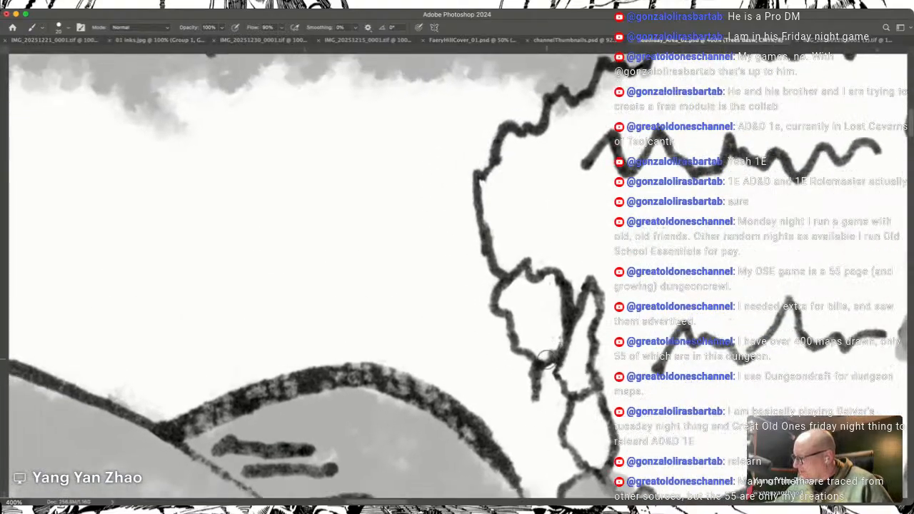
scroll(546, 360, down, 2)
mouse_move(606, 427)
mouse_down()
mouse_move(585, 386)
mouse_move(593, 351)
mouse_move(604, 364)
mouse_move(610, 357)
mouse_move(584, 393)
mouse_move(591, 341)
mouse_move(581, 333)
mouse_move(598, 251)
mouse_move(594, 319)
mouse_move(600, 262)
mouse_move(602, 326)
mouse_move(605, 243)
mouse_up()
scroll(597, 255, up, 3)
Step: Fill the rounded tree next to the slender one on the forest's western edge with the grey base
scroll(597, 255, left, 2)
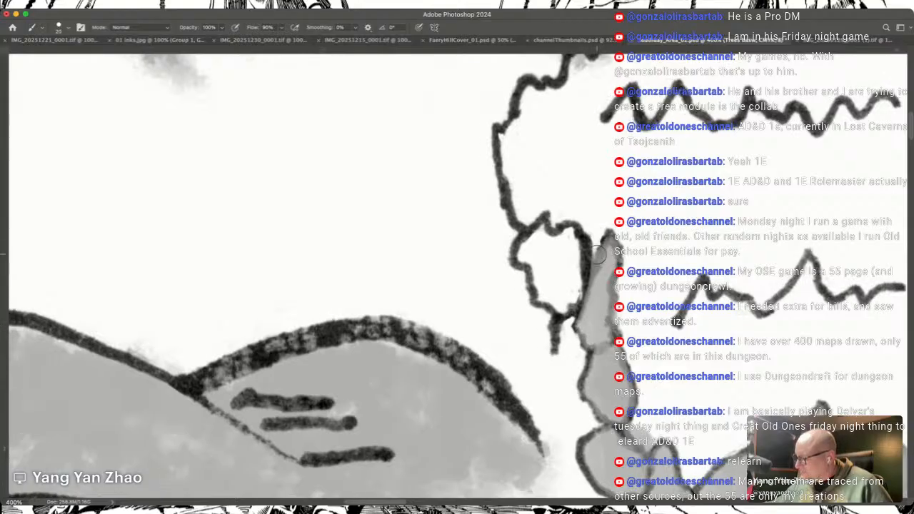
scroll(597, 255, up, 2)
scroll(597, 255, left, 2)
mouse_move(654, 411)
mouse_down()
mouse_move(620, 357)
mouse_move(637, 348)
mouse_move(654, 371)
mouse_move(670, 358)
mouse_move(663, 347)
mouse_up()
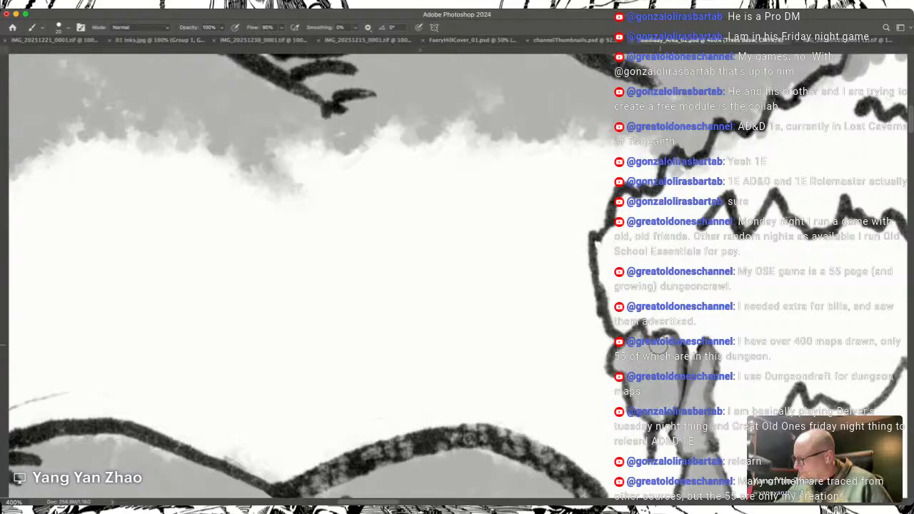
scroll(655, 341, up, 5)
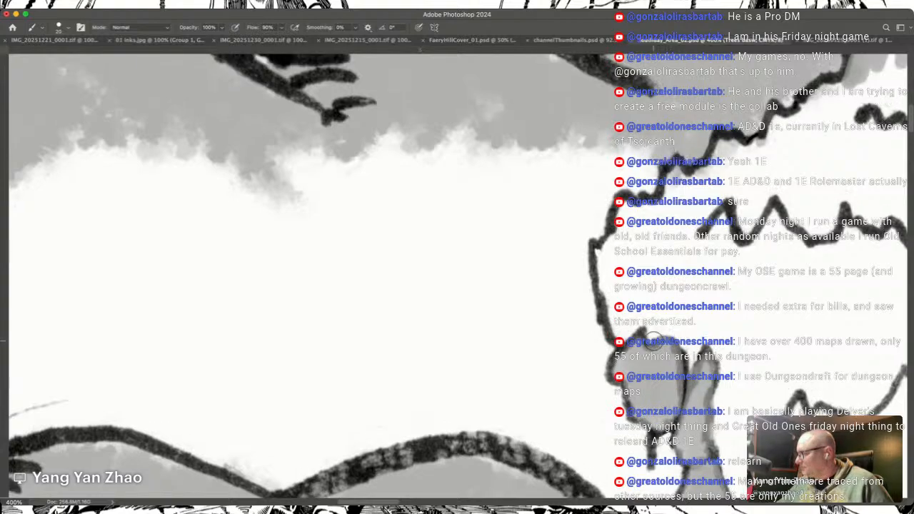
Step: Paint the grey base inside the canopy's western outline, from above the rounded tree up along its jagged northwestern edge
mouse_move(638, 400)
mouse_down()
mouse_move(625, 343)
mouse_move(625, 361)
mouse_up()
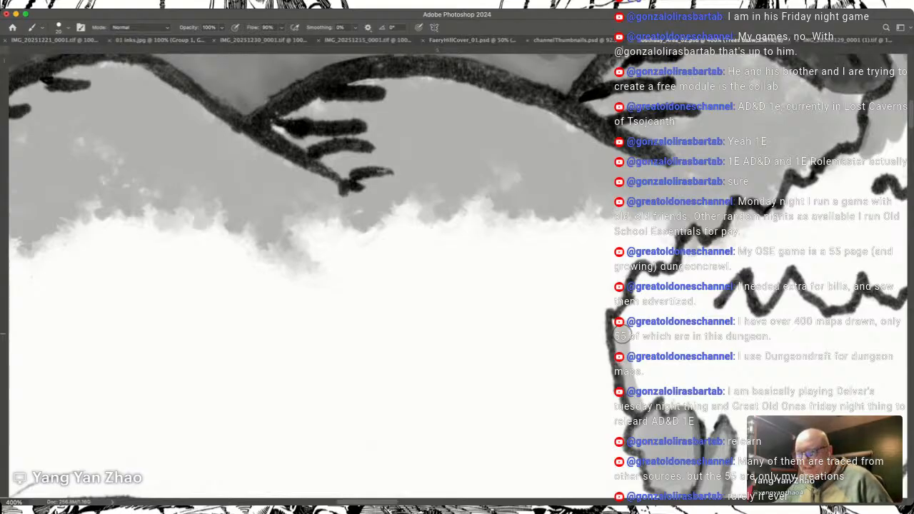
mouse_move(620, 323)
mouse_down()
mouse_move(651, 322)
mouse_move(650, 303)
mouse_move(646, 379)
mouse_move(646, 305)
mouse_move(634, 315)
mouse_move(636, 306)
mouse_move(645, 396)
mouse_move(638, 382)
mouse_move(646, 392)
mouse_move(653, 381)
mouse_move(666, 407)
mouse_move(677, 388)
mouse_move(696, 396)
mouse_move(709, 421)
mouse_move(718, 406)
mouse_move(709, 352)
mouse_move(679, 320)
mouse_move(669, 346)
mouse_move(656, 336)
mouse_move(661, 354)
mouse_move(665, 284)
mouse_move(656, 285)
mouse_move(703, 257)
mouse_move(679, 318)
mouse_move(687, 310)
mouse_move(703, 335)
mouse_move(708, 277)
mouse_move(700, 274)
mouse_move(715, 257)
mouse_up()
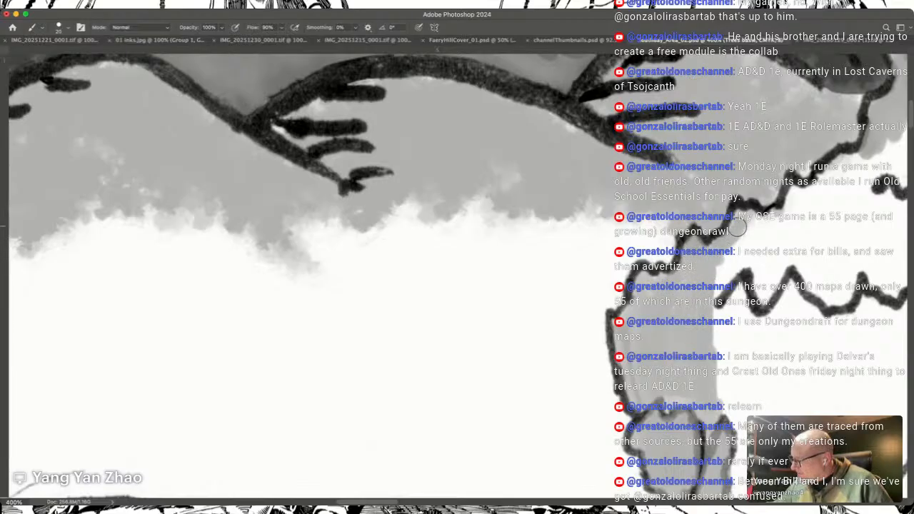
mouse_move(738, 223)
mouse_down()
mouse_move(756, 222)
mouse_move(765, 300)
mouse_move(722, 266)
mouse_move(741, 264)
mouse_up()
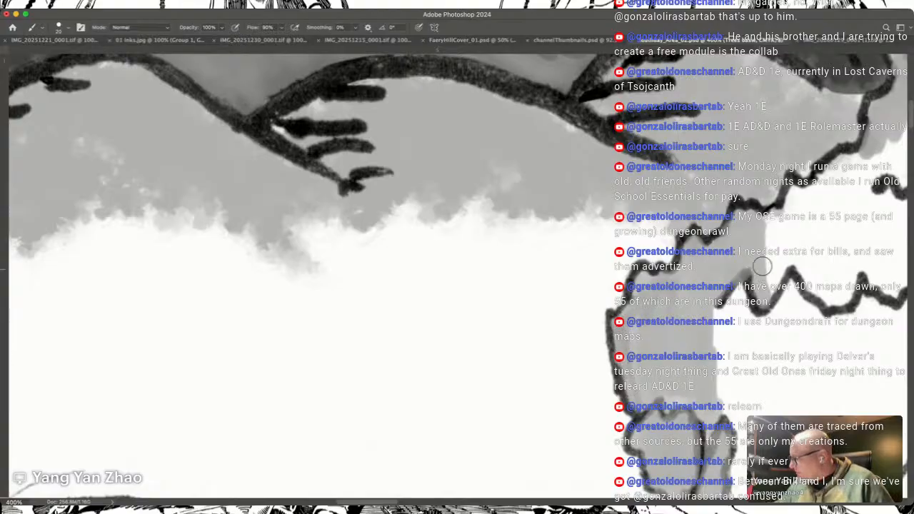
Step: Extend the grey base eastward across the white band between the upper canopy and the long zigzag treetop line
scroll(769, 255, right, 10)
scroll(770, 255, up, 5)
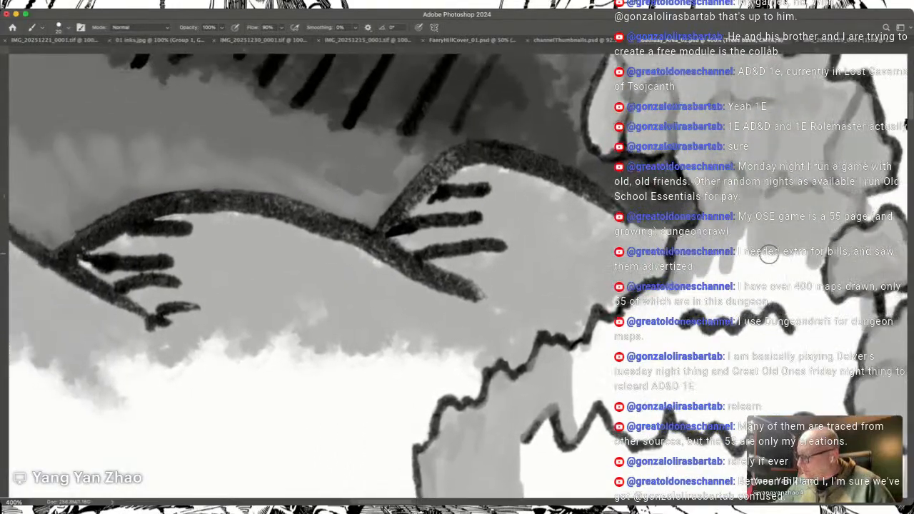
mouse_move(587, 360)
mouse_down()
mouse_move(608, 332)
mouse_move(588, 366)
mouse_move(585, 419)
mouse_move(610, 390)
mouse_move(601, 383)
mouse_move(617, 409)
mouse_move(619, 342)
mouse_move(664, 303)
mouse_move(655, 322)
mouse_move(695, 303)
mouse_move(674, 328)
mouse_move(643, 341)
mouse_move(623, 392)
mouse_move(649, 420)
mouse_move(675, 400)
mouse_move(665, 355)
mouse_move(684, 355)
mouse_move(728, 260)
mouse_move(715, 293)
mouse_move(710, 270)
mouse_move(732, 342)
mouse_move(711, 358)
mouse_move(760, 282)
mouse_move(795, 263)
mouse_move(784, 285)
mouse_move(812, 264)
mouse_move(824, 309)
mouse_move(834, 299)
mouse_move(864, 317)
mouse_move(854, 404)
mouse_move(846, 366)
mouse_move(821, 337)
mouse_move(816, 346)
mouse_move(808, 339)
mouse_move(803, 357)
mouse_move(789, 347)
mouse_move(743, 450)
mouse_move(708, 372)
mouse_move(715, 334)
mouse_up()
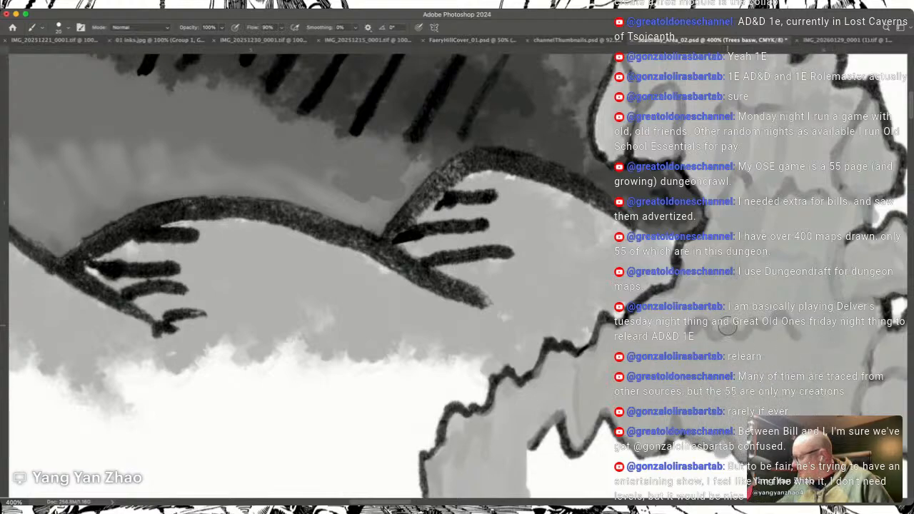
Step: Enlarge the brush and fill the forest's white interior between the long zigzag line and the lower treetop line with grey
scroll(728, 327, up, 5)
scroll(728, 327, down, 6)
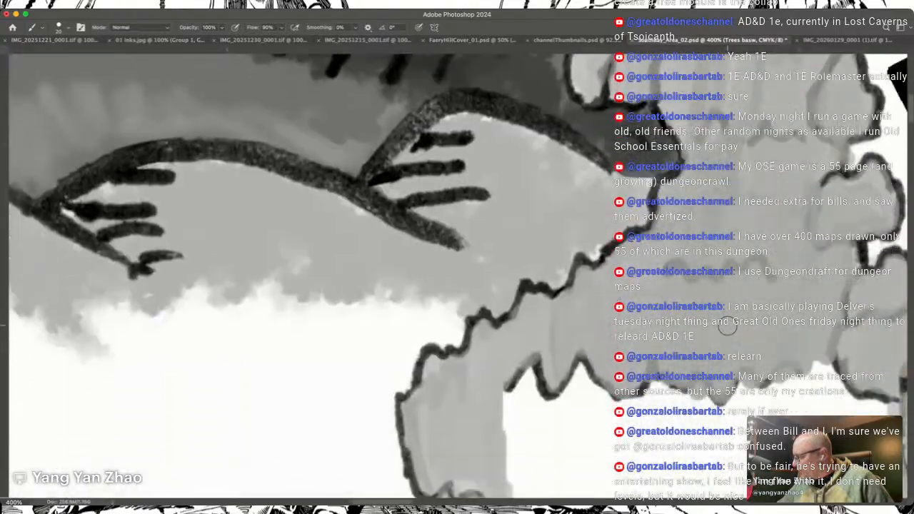
scroll(728, 327, down, 6)
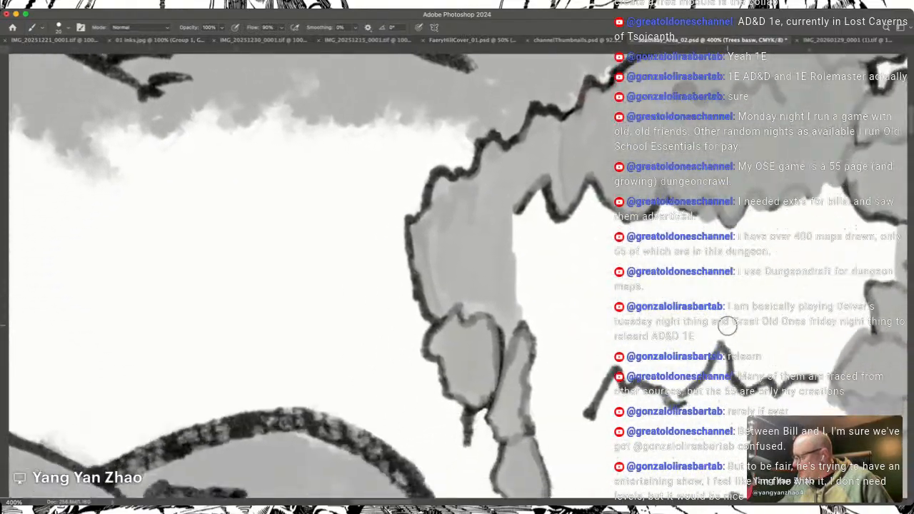
scroll(728, 327, down, 2)
scroll(728, 327, left, 3)
key(bracketright)
key(bracketright)
key(bracketright)
key(bracketright)
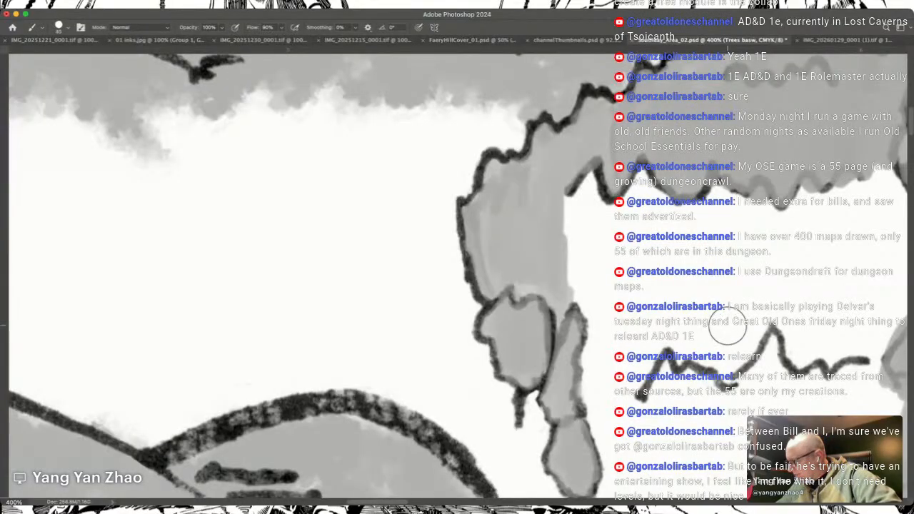
mouse_move(595, 225)
mouse_down()
mouse_move(580, 182)
mouse_move(570, 300)
mouse_move(606, 156)
mouse_move(583, 282)
mouse_move(584, 333)
mouse_move(599, 253)
mouse_move(593, 352)
mouse_move(608, 260)
mouse_move(626, 373)
mouse_move(658, 199)
mouse_move(651, 383)
mouse_move(670, 249)
mouse_move(706, 182)
mouse_move(706, 367)
mouse_move(769, 190)
mouse_move(769, 364)
mouse_move(785, 262)
mouse_move(828, 203)
mouse_move(825, 302)
mouse_move(837, 341)
mouse_move(853, 295)
mouse_move(871, 325)
mouse_move(877, 182)
mouse_move(836, 216)
mouse_move(820, 283)
mouse_up()
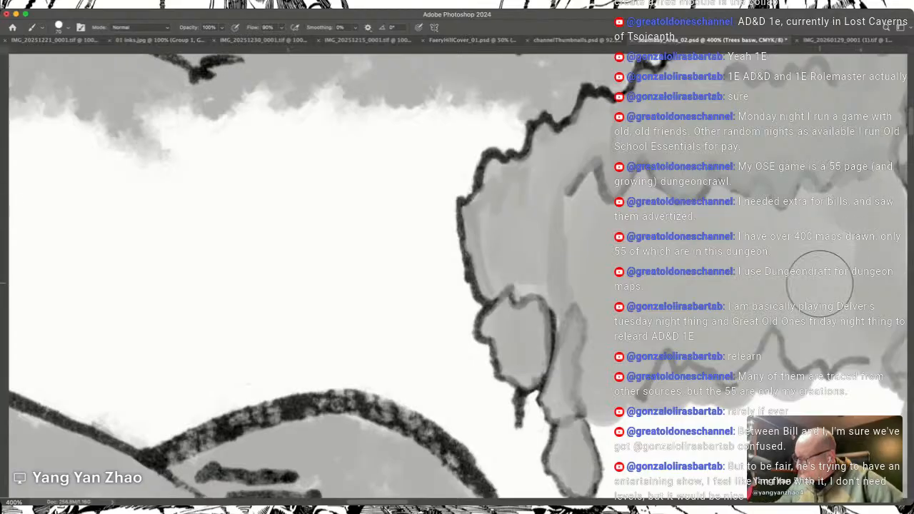
Step: Fill the remaining white interior above the southern tree row and along the eastern trees with grey, and reduce the brush size
scroll(820, 283, down, 2)
scroll(820, 283, right, 4)
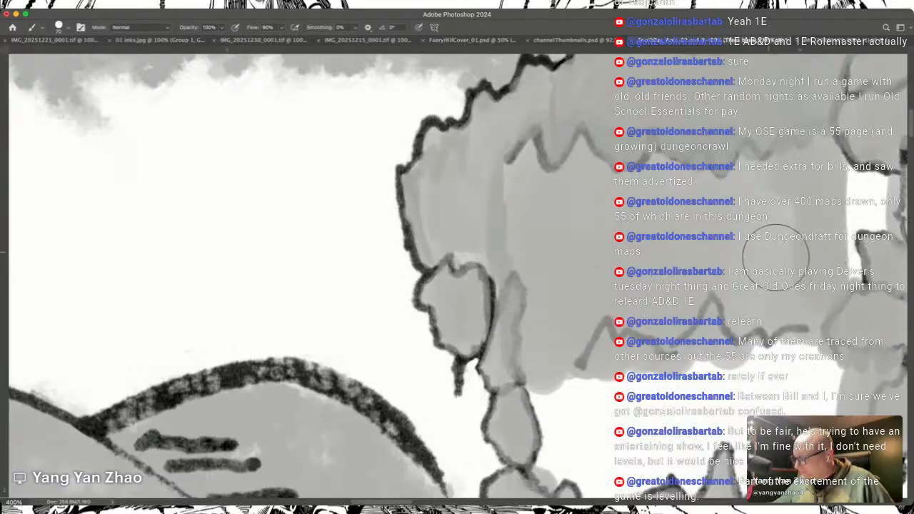
scroll(699, 275, down, 5)
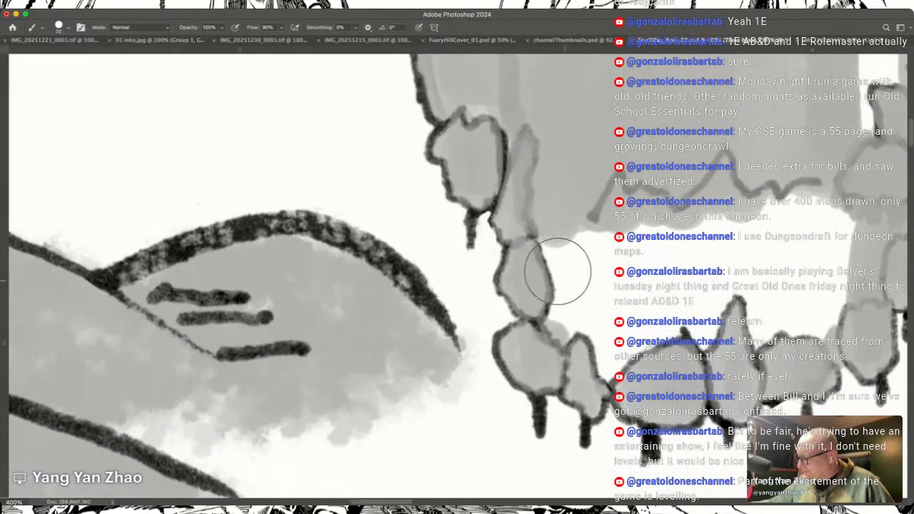
mouse_move(545, 255)
mouse_down()
mouse_move(552, 335)
mouse_move(570, 217)
mouse_move(586, 223)
mouse_move(598, 355)
mouse_move(622, 218)
mouse_move(631, 228)
mouse_move(641, 336)
mouse_move(664, 347)
mouse_move(699, 221)
mouse_move(711, 217)
mouse_move(737, 231)
mouse_move(765, 309)
mouse_move(762, 330)
mouse_move(797, 201)
mouse_move(823, 305)
mouse_move(842, 243)
mouse_move(818, 190)
mouse_move(776, 173)
mouse_move(773, 250)
mouse_move(775, 151)
mouse_up()
scroll(811, 192, right, 2)
scroll(807, 190, up, 6)
scroll(775, 152, up, 8)
scroll(775, 151, left, 2)
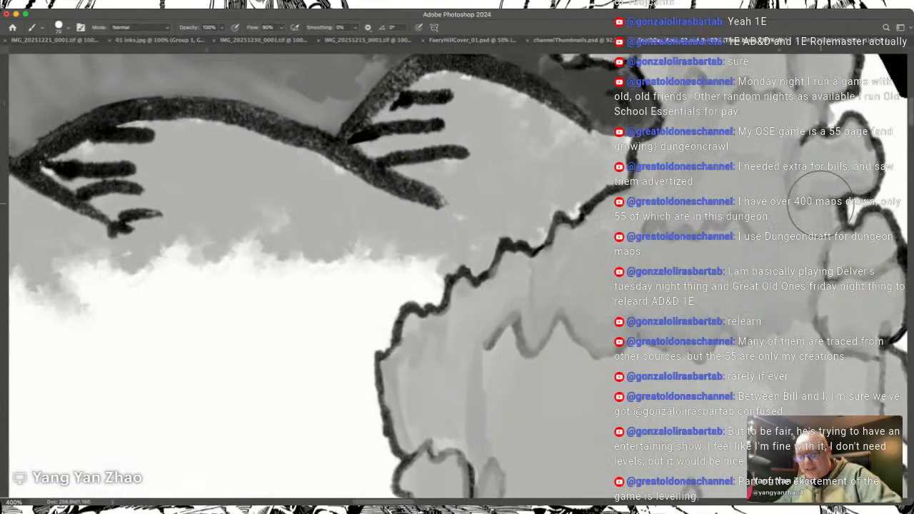
key(bracketleft)
key(bracketleft)
key(bracketleft)
key(bracketleft)
key(bracketleft)
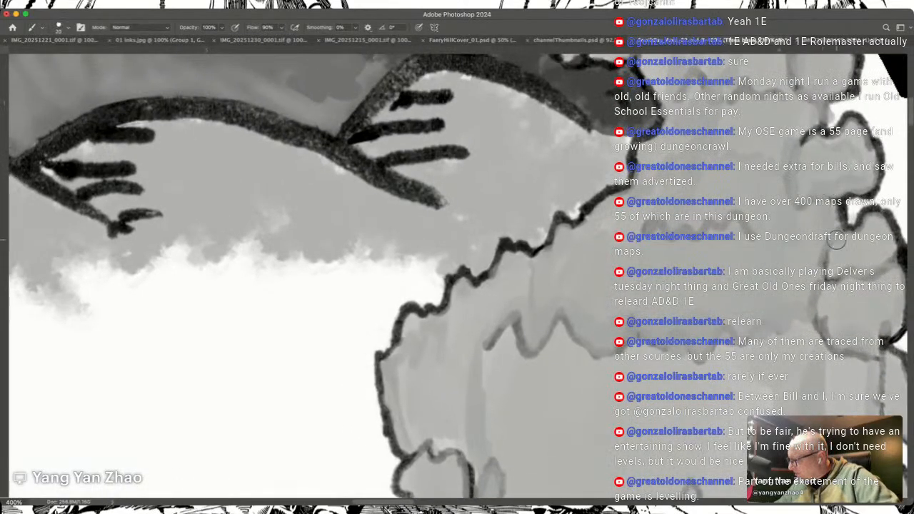
scroll(830, 189, up, 5)
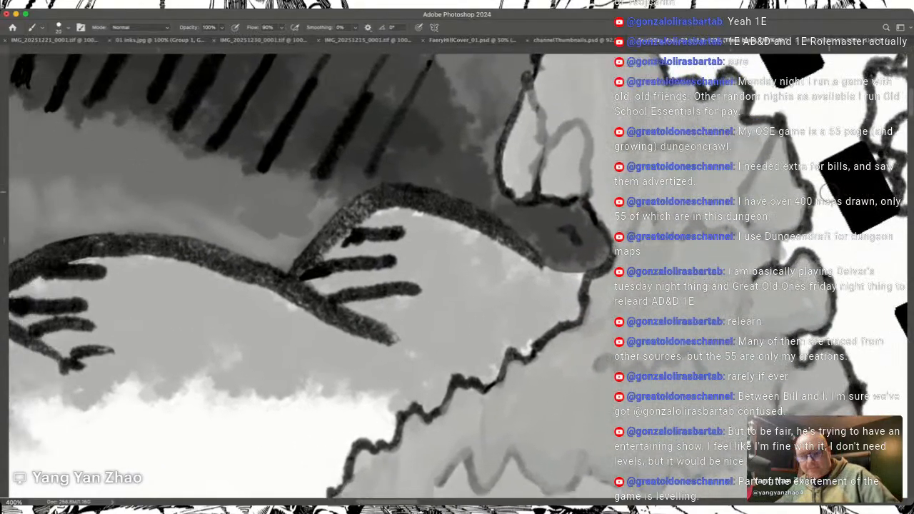
Step: Switch from painting with the Brush to the Smudge tool
key(e)
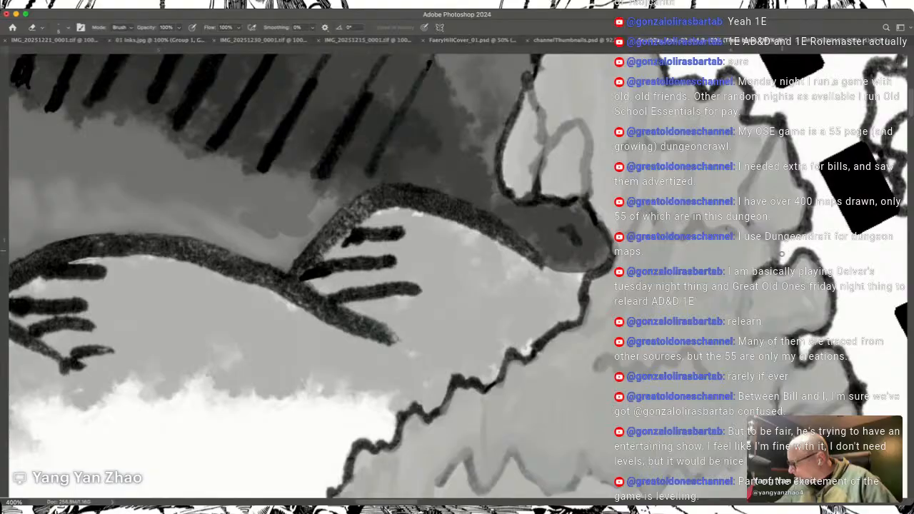
scroll(307, 275, up, 5)
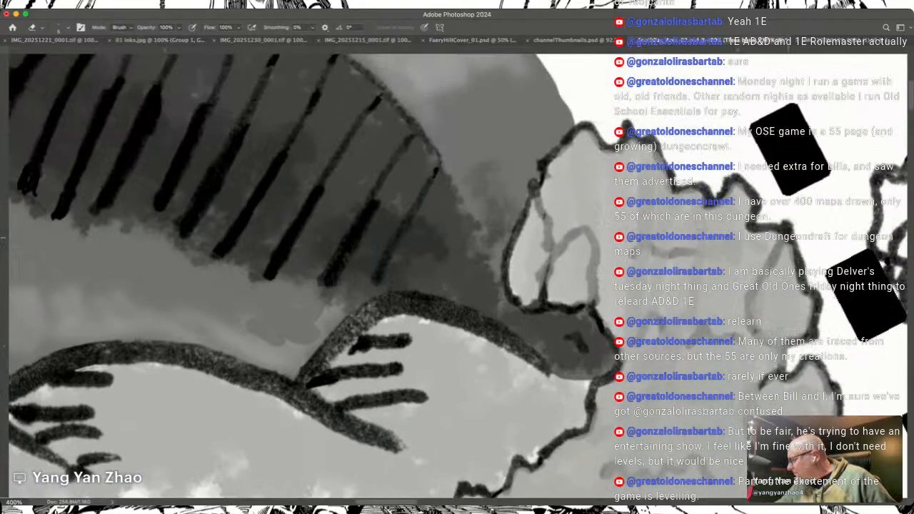
scroll(307, 275, down, 3)
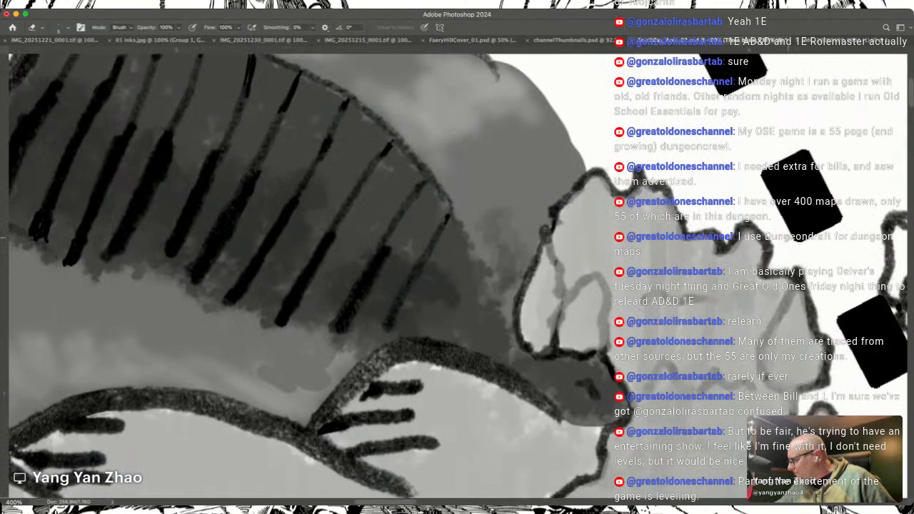
scroll(307, 275, down, 1)
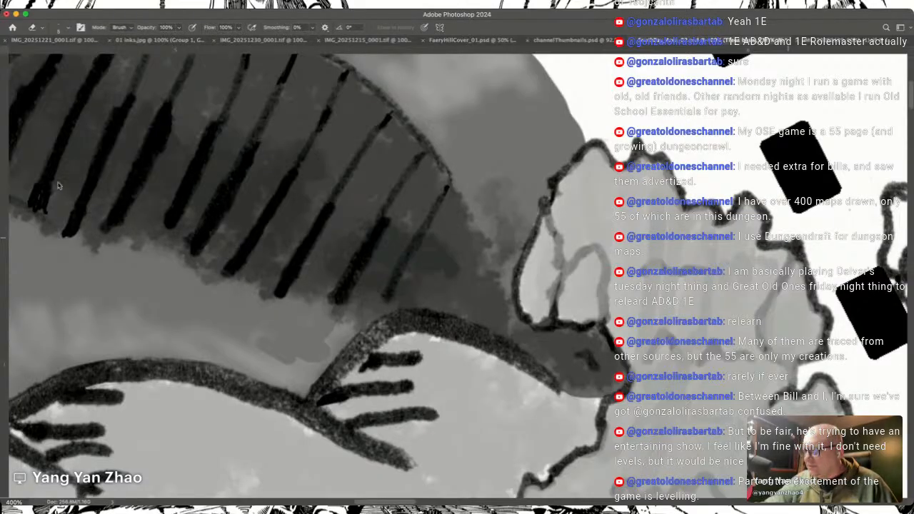
key(shift+b)
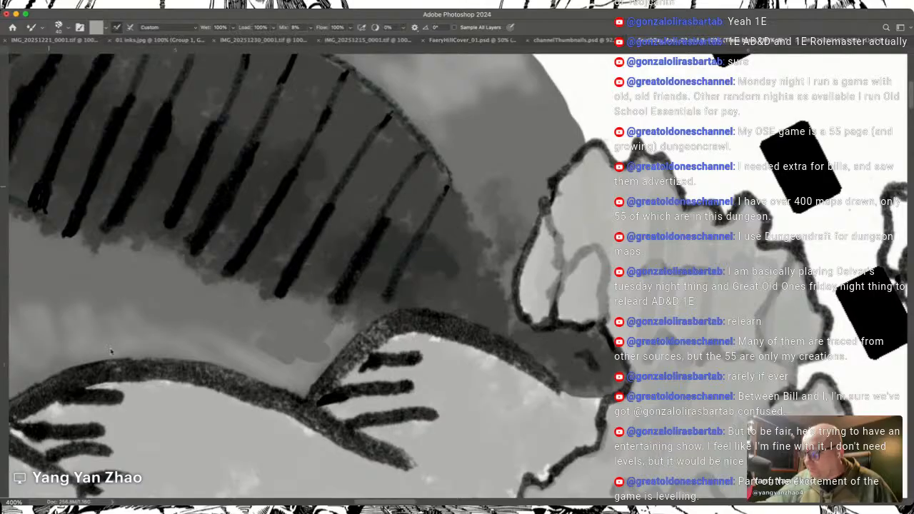
key(r)
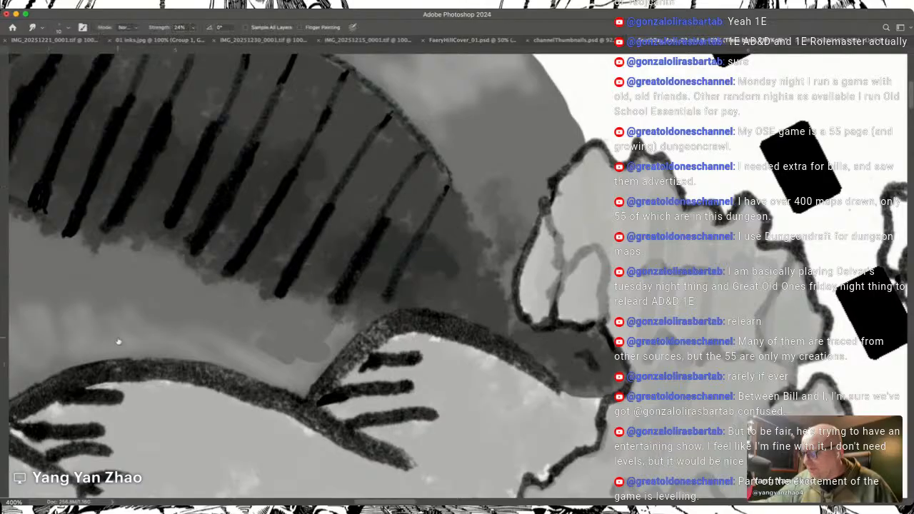
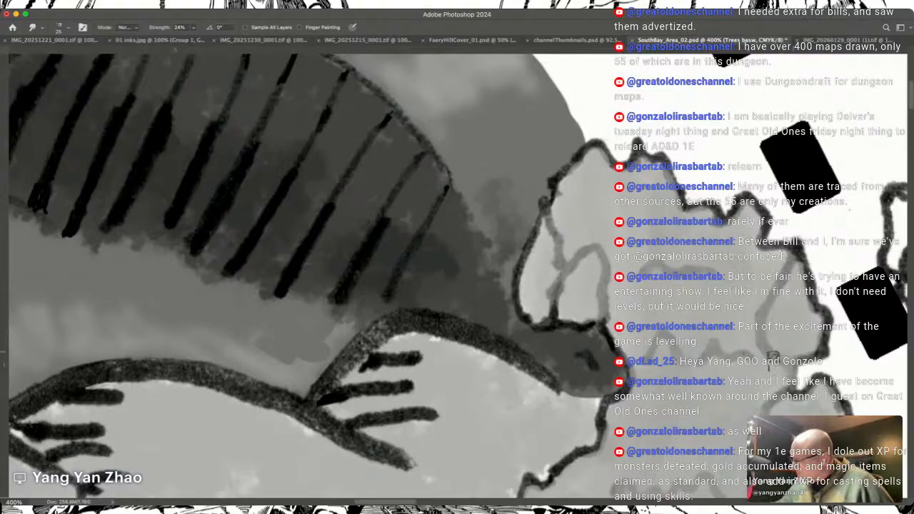
Step: Smudge the grey base through the upper and middle forest to soften the streaks between the zigzag treetop lines
scroll(783, 355, down, 5)
scroll(783, 355, right, 3)
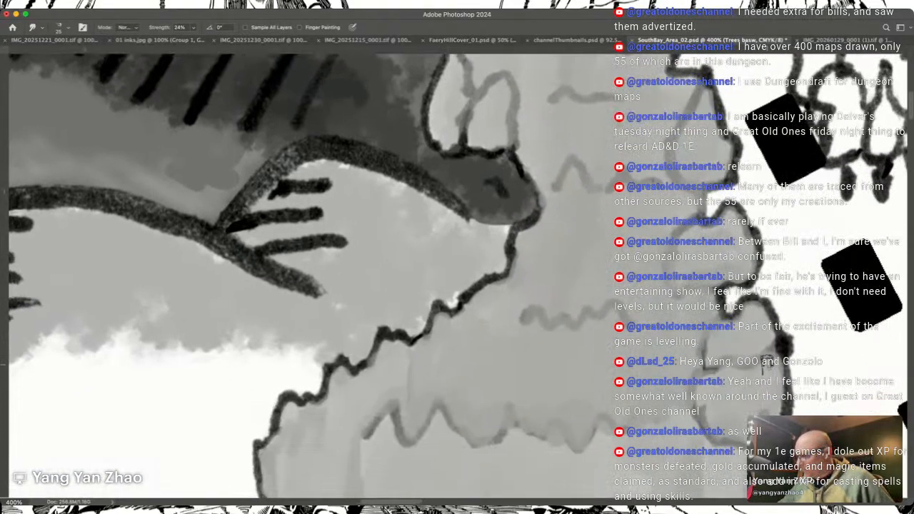
scroll(783, 355, down, 2)
scroll(782, 355, left, 3)
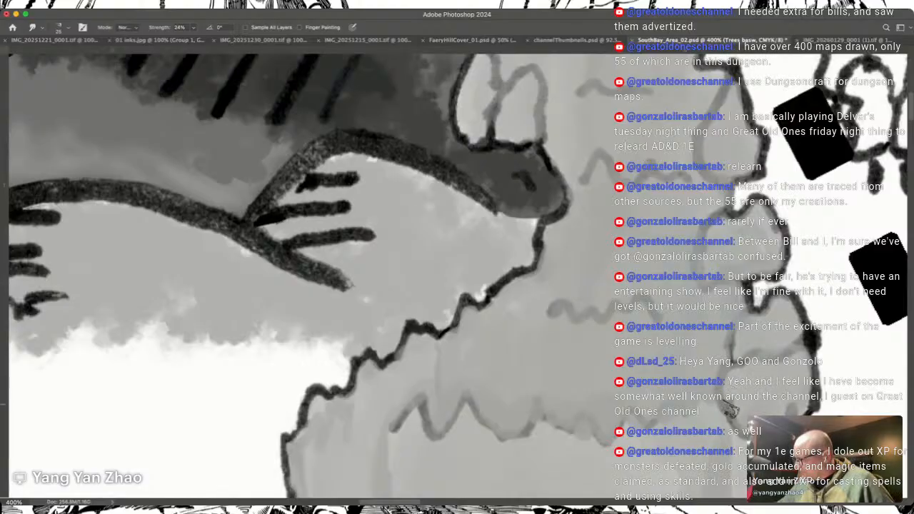
scroll(784, 406, down, 5)
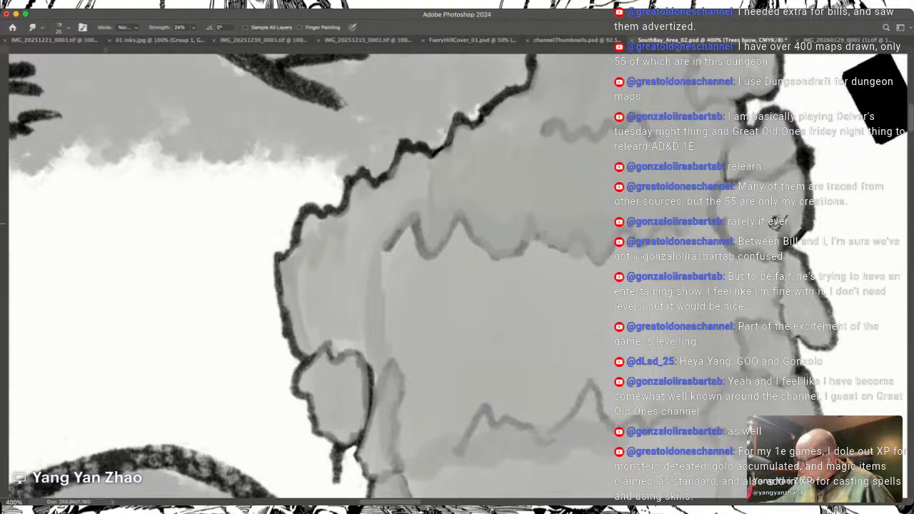
scroll(778, 235, left, 5)
scroll(777, 235, up, 3)
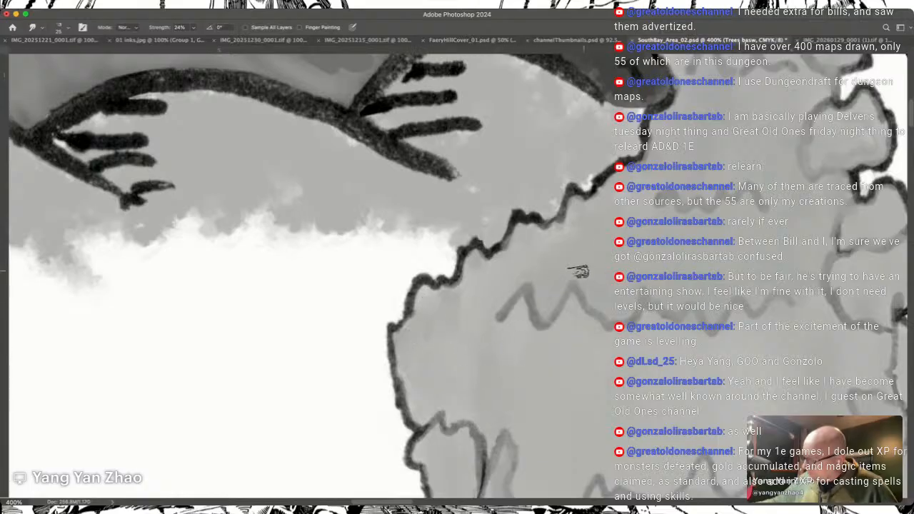
Step: Smudge the grey tones through the lower forest and the trees along its western and southern edges
scroll(654, 222, down, 5)
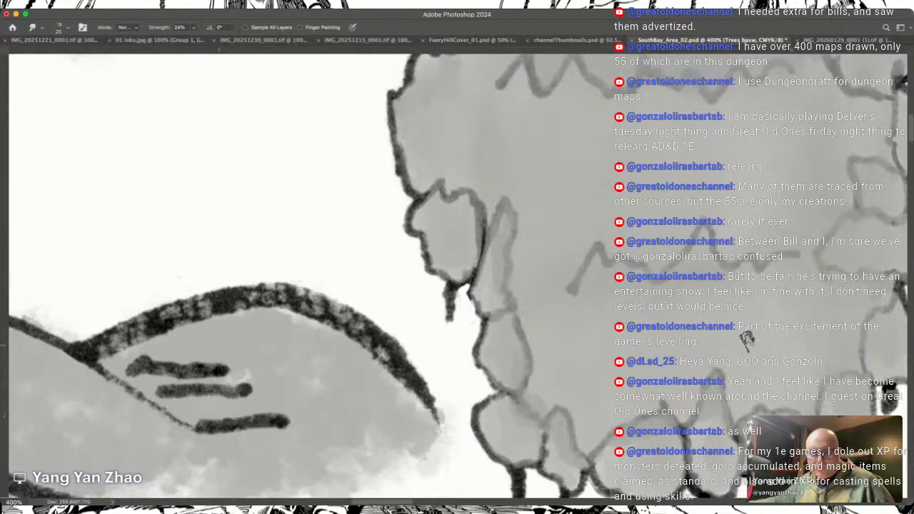
scroll(745, 338, down, 2)
scroll(745, 338, right, 2)
scroll(745, 336, down, 1)
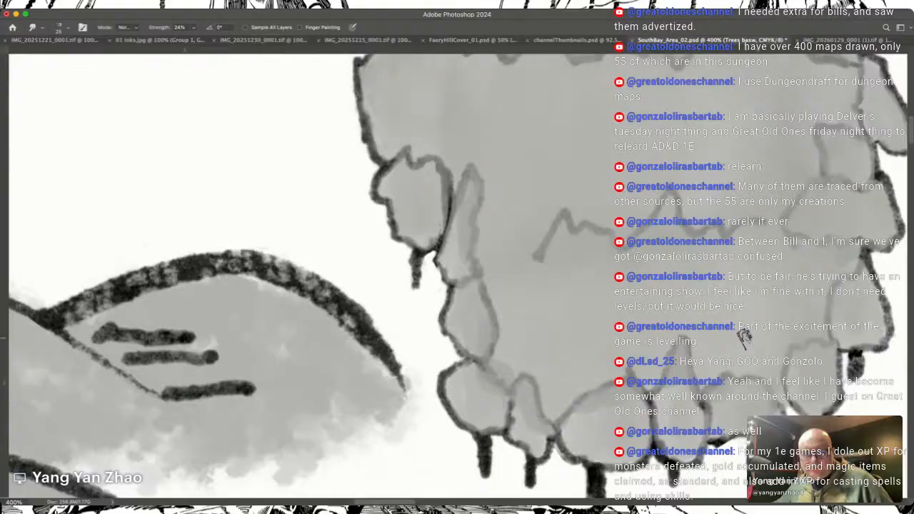
scroll(745, 336, down, 2)
scroll(745, 336, right, 1)
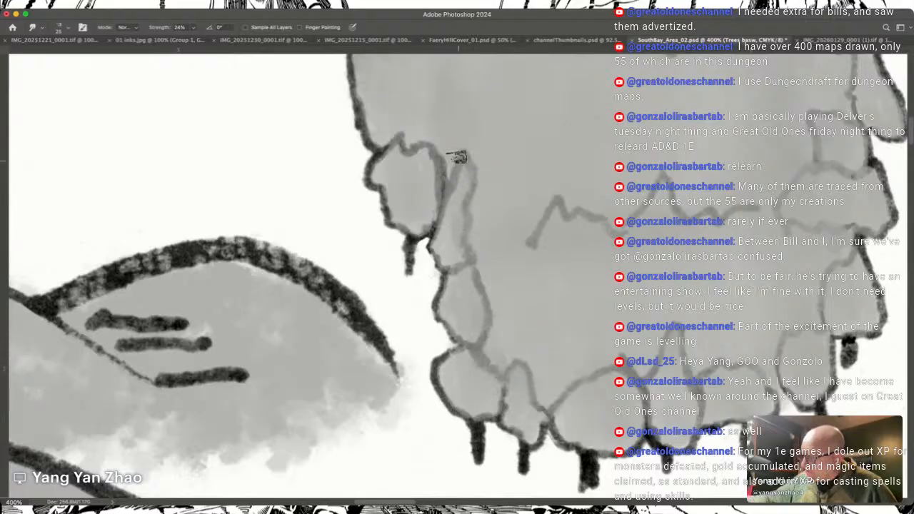
Step: Switch to the Brush and fill the round tree at the western end of the northeastern coastal grove with grey
scroll(449, 230, up, 10)
scroll(450, 230, right, 15)
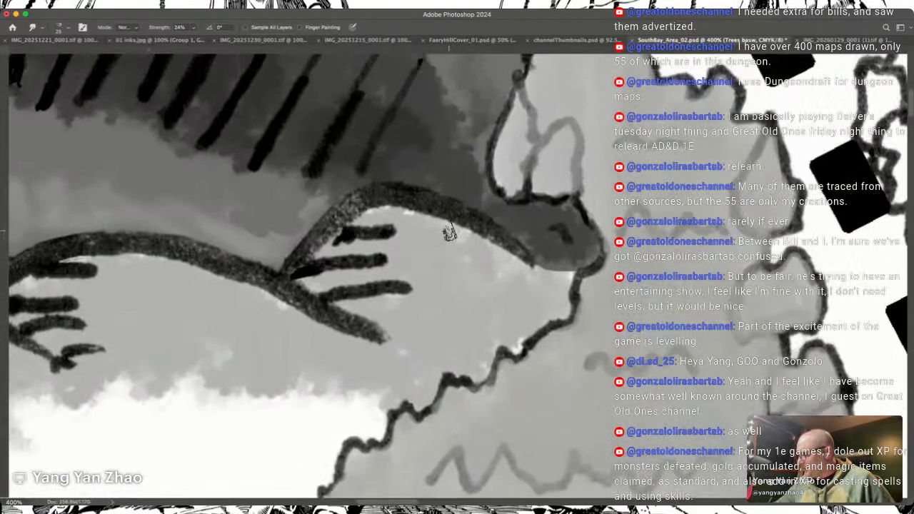
scroll(449, 230, up, 8)
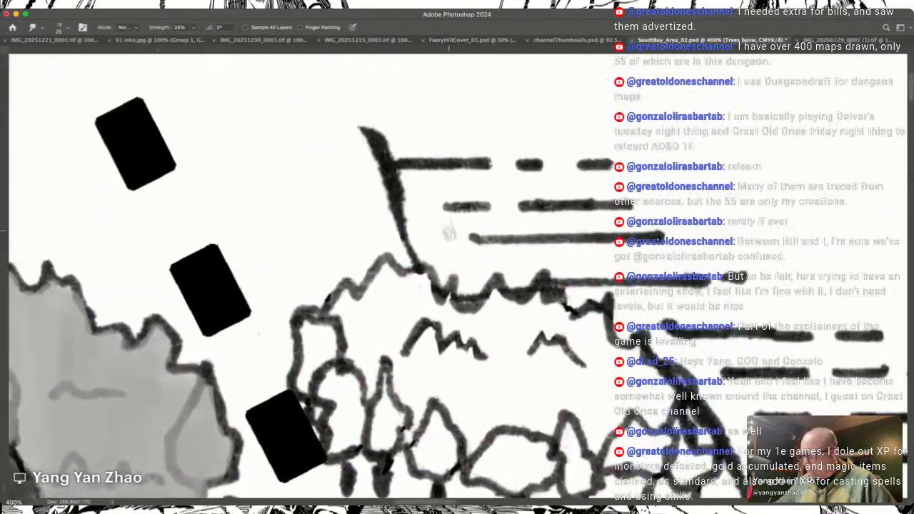
scroll(449, 230, down, 6)
key(b)
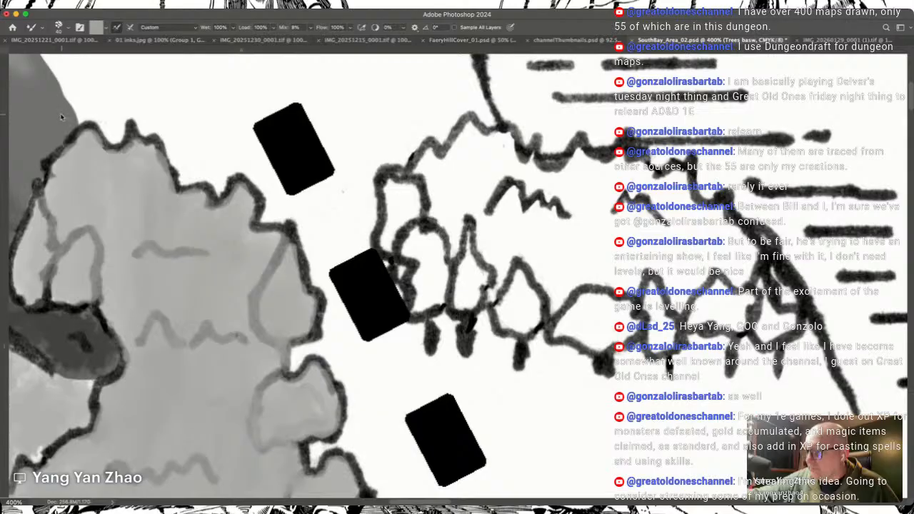
key(shift+b)
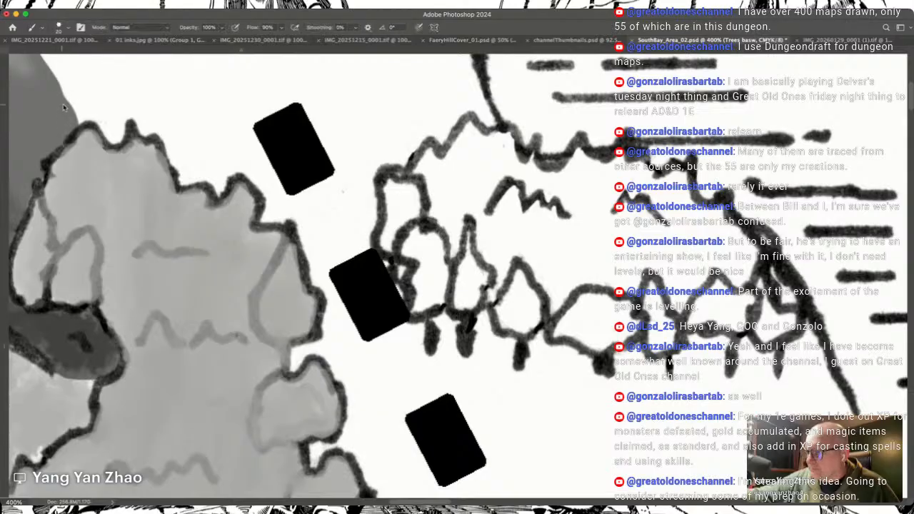
drag(426, 287, 412, 295)
drag(414, 263, 419, 249)
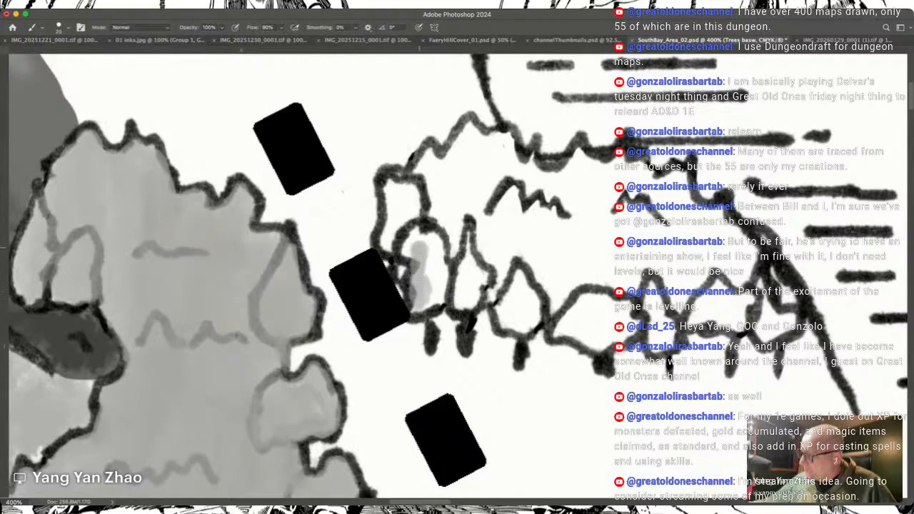
drag(436, 286, 427, 230)
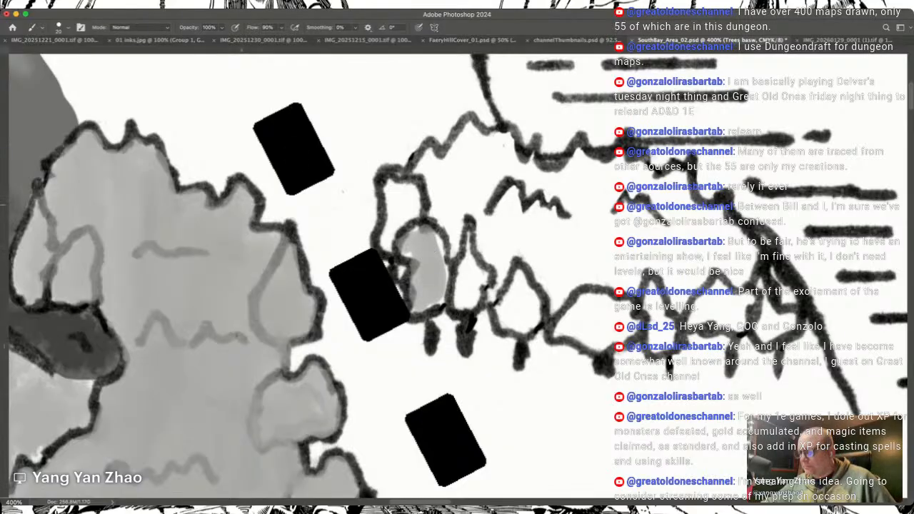
Step: Hide the black rectangles beside the coastal grove and paint grey over its western trees and along its southern tree row
click(95, 271)
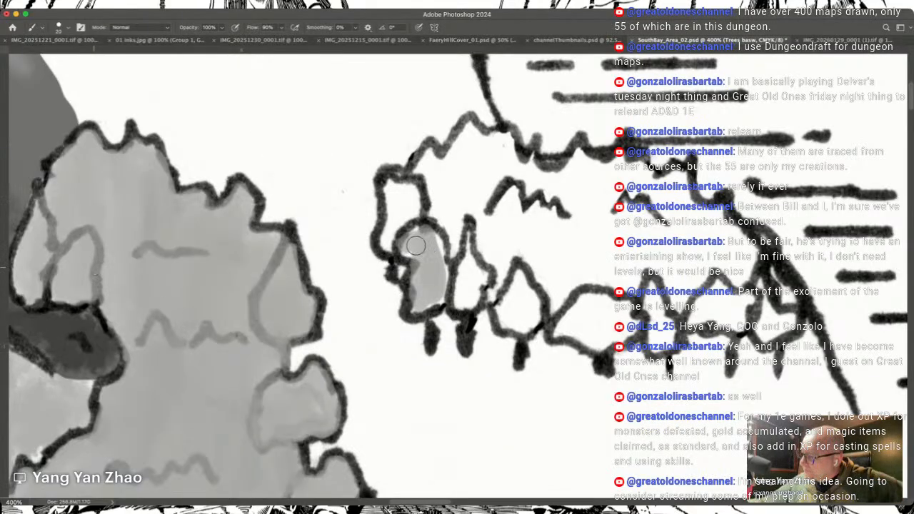
mouse_move(406, 250)
mouse_down()
mouse_move(393, 198)
mouse_move(414, 211)
mouse_move(405, 185)
mouse_move(393, 222)
mouse_move(413, 191)
mouse_move(432, 256)
mouse_move(442, 244)
mouse_move(445, 284)
mouse_up()
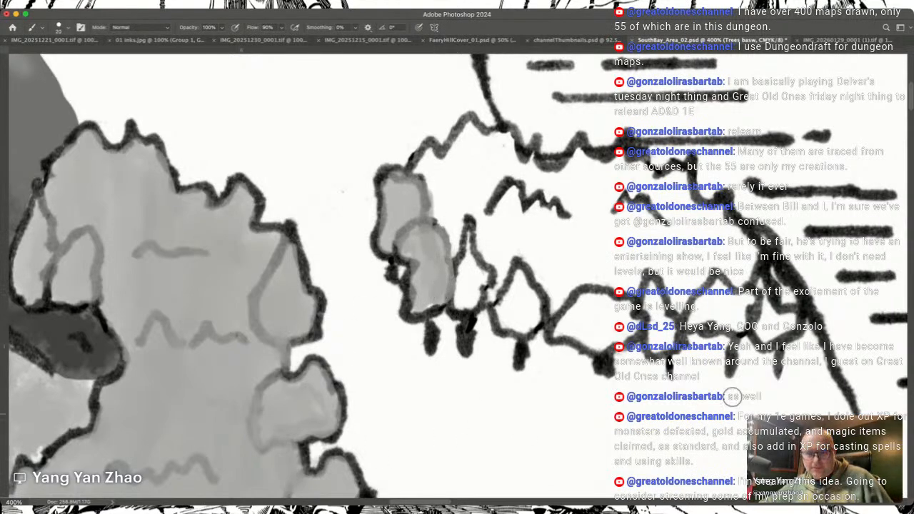
scroll(117, 93, left, 5)
scroll(118, 93, up, 2)
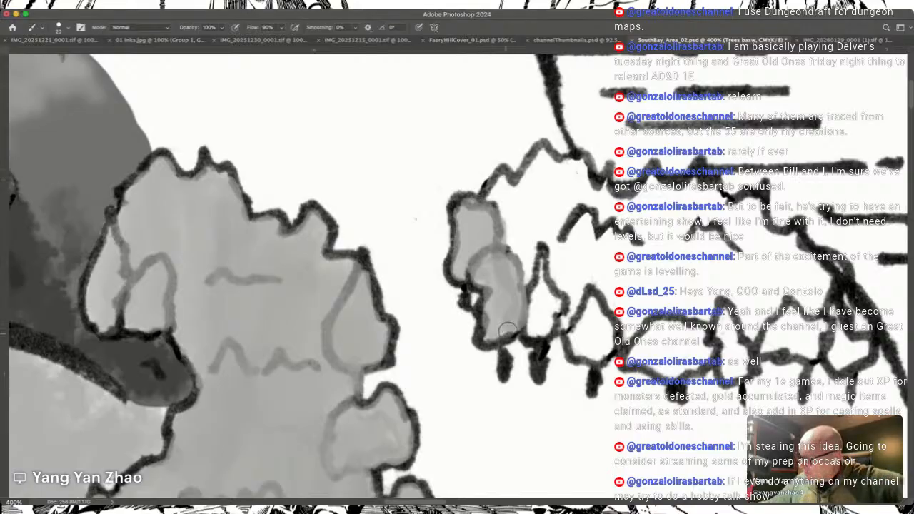
mouse_move(528, 316)
mouse_down()
mouse_move(534, 292)
mouse_move(546, 300)
mouse_move(541, 324)
mouse_move(554, 295)
mouse_move(543, 268)
mouse_move(583, 353)
mouse_move(607, 338)
mouse_move(603, 349)
mouse_move(570, 319)
mouse_move(640, 337)
mouse_move(676, 373)
mouse_move(709, 335)
mouse_move(728, 374)
mouse_move(742, 364)
mouse_move(736, 328)
mouse_move(732, 361)
mouse_move(736, 330)
mouse_move(779, 342)
mouse_move(762, 347)
mouse_move(787, 333)
mouse_move(801, 346)
mouse_move(813, 345)
mouse_move(819, 327)
mouse_move(774, 329)
mouse_move(802, 333)
mouse_move(805, 350)
mouse_move(839, 355)
mouse_move(846, 343)
mouse_move(860, 351)
mouse_move(838, 330)
mouse_move(823, 291)
mouse_up()
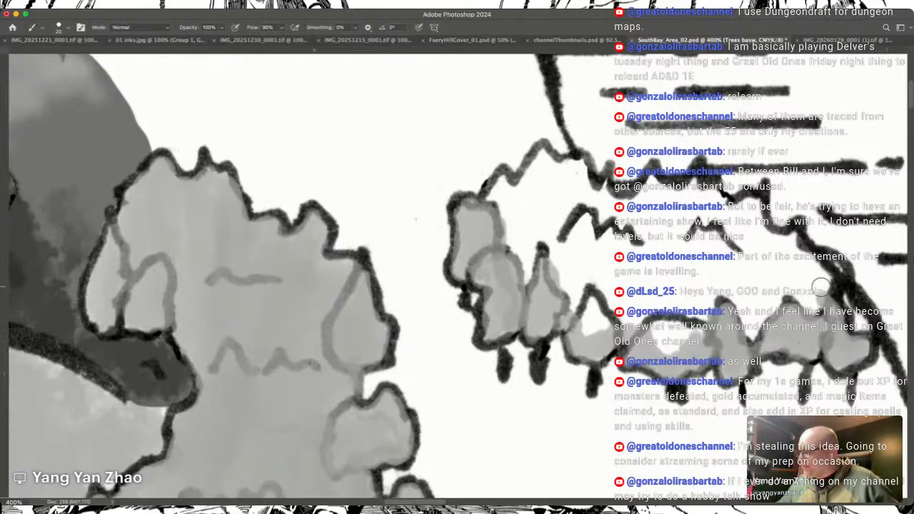
Step: Fill the coastal grove's remaining white canopy with grey, from its eastern end across to the western treetops
scroll(821, 286, up, 4)
scroll(822, 286, right, 4)
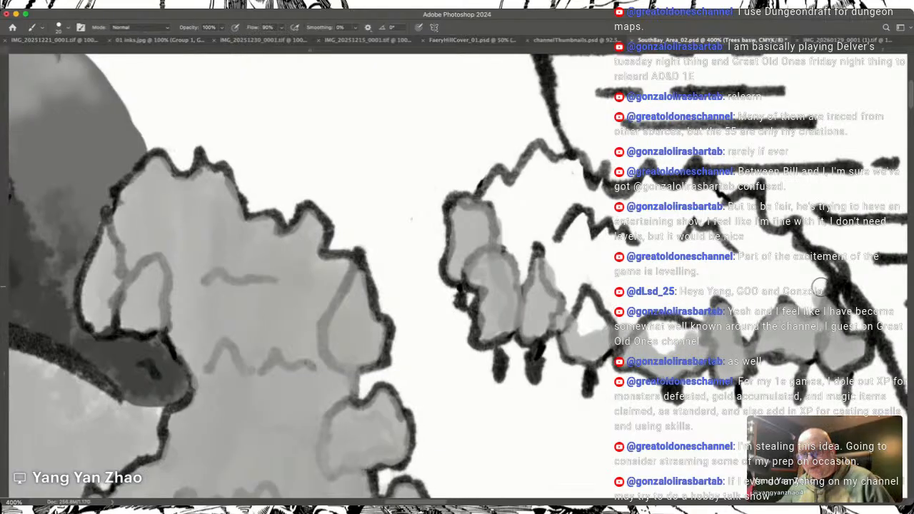
mouse_move(768, 336)
mouse_down()
mouse_move(746, 330)
mouse_move(762, 345)
mouse_move(769, 336)
mouse_move(721, 332)
mouse_move(729, 298)
mouse_move(713, 299)
mouse_move(690, 378)
mouse_move(696, 260)
mouse_move(705, 295)
mouse_up()
mouse_move(701, 263)
mouse_down()
mouse_move(679, 289)
mouse_move(655, 255)
mouse_move(638, 318)
mouse_move(641, 375)
mouse_move(657, 379)
mouse_move(675, 318)
mouse_move(640, 245)
mouse_up()
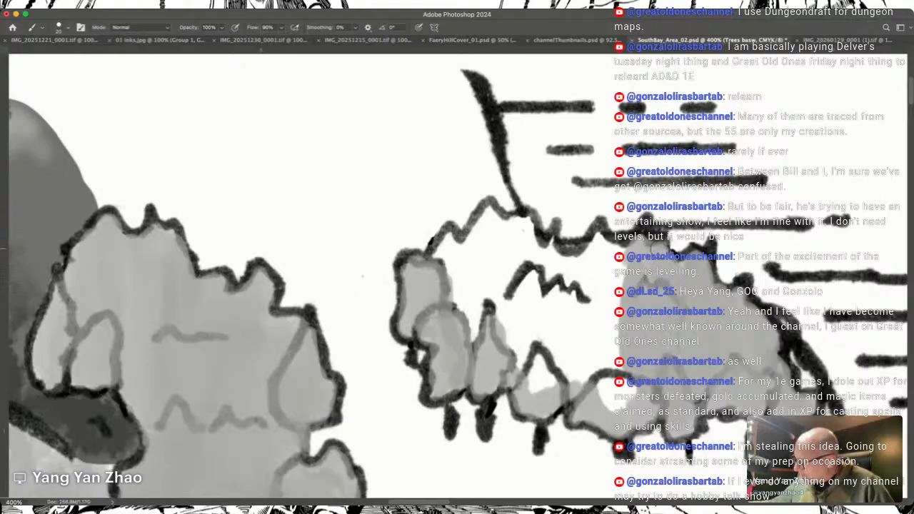
mouse_move(620, 341)
mouse_down()
mouse_move(608, 392)
mouse_move(632, 375)
mouse_move(620, 382)
mouse_move(636, 348)
mouse_move(634, 372)
mouse_move(617, 359)
mouse_move(582, 383)
mouse_move(599, 238)
mouse_move(617, 256)
mouse_move(619, 291)
mouse_move(605, 250)
mouse_move(576, 301)
mouse_move(560, 363)
mouse_move(585, 256)
mouse_move(575, 257)
mouse_move(558, 312)
mouse_move(560, 370)
mouse_move(534, 388)
mouse_move(552, 253)
mouse_up()
mouse_move(547, 258)
mouse_down()
mouse_move(521, 351)
mouse_move(525, 257)
mouse_move(510, 275)
mouse_move(501, 267)
mouse_move(466, 327)
mouse_move(450, 254)
mouse_move(439, 257)
mouse_move(449, 240)
mouse_move(470, 264)
mouse_move(485, 214)
mouse_move(512, 237)
mouse_move(508, 226)
mouse_move(531, 236)
mouse_move(526, 225)
mouse_move(518, 223)
mouse_move(503, 309)
mouse_move(555, 277)
mouse_move(526, 246)
mouse_move(500, 274)
mouse_move(489, 236)
mouse_move(539, 254)
mouse_move(470, 286)
mouse_move(470, 349)
mouse_move(465, 262)
mouse_move(450, 251)
mouse_move(450, 236)
mouse_move(437, 286)
mouse_up()
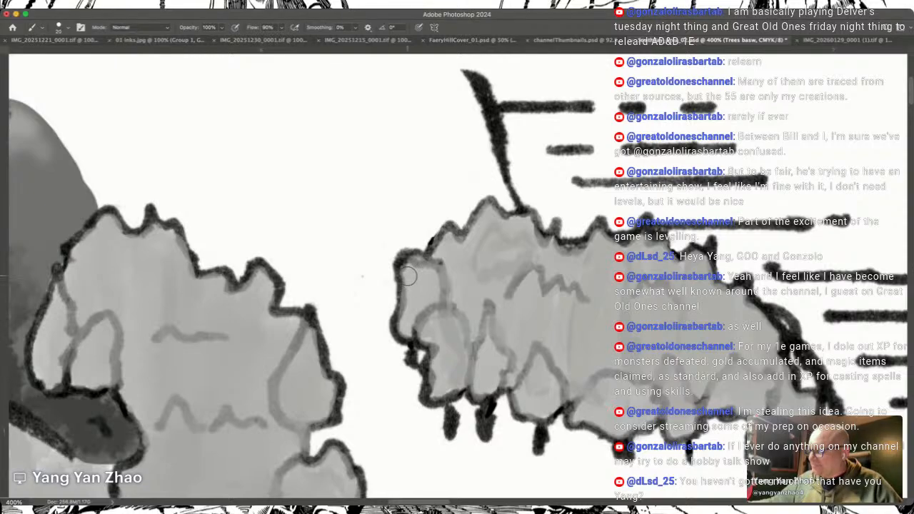
Step: Even out the coastal grove's grey with the Smudge tool, and switch to the Eraser to clean its outline
key(shift+b)
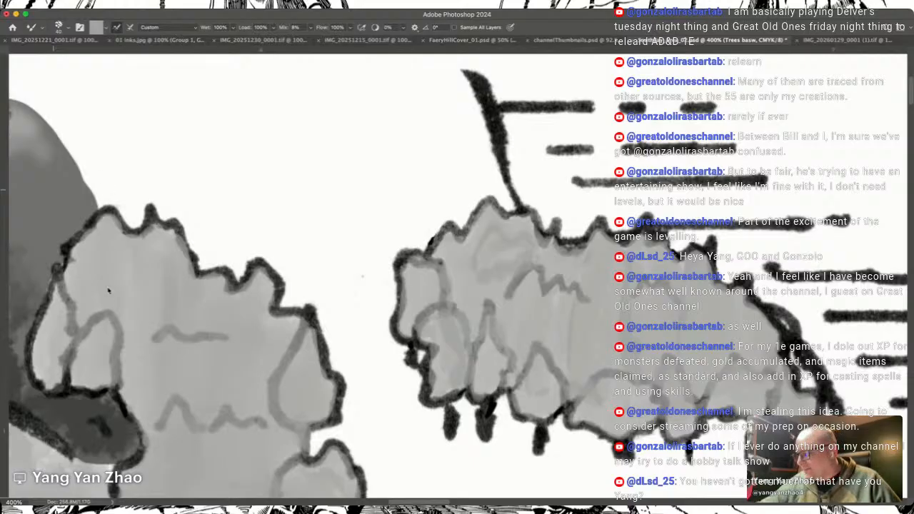
key(r)
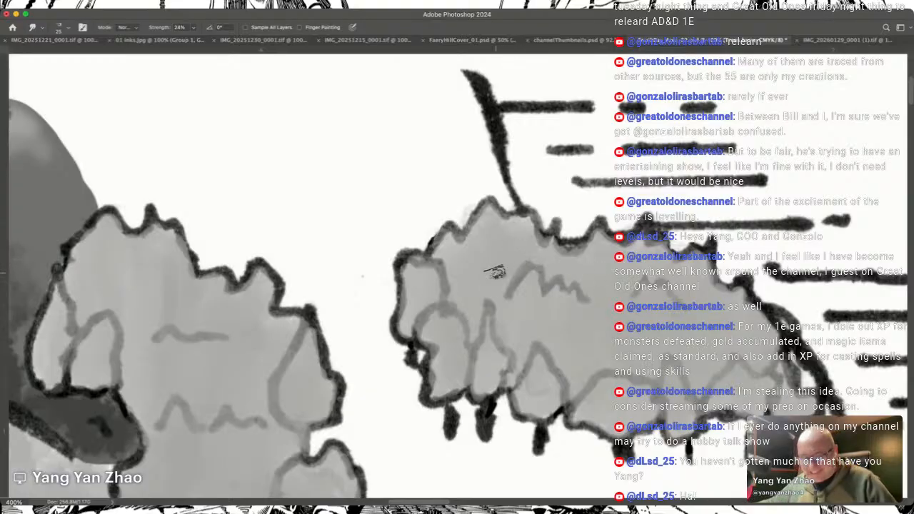
key(e)
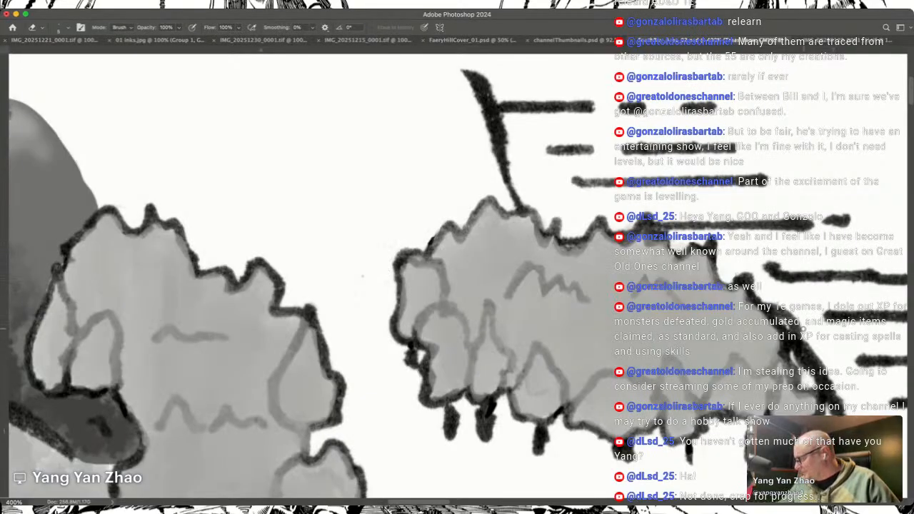
Step: Examine the shaded northern forests against the mountains, the coastline and the unshaded woods around Bunait Cole
scroll(803, 329, down, 10)
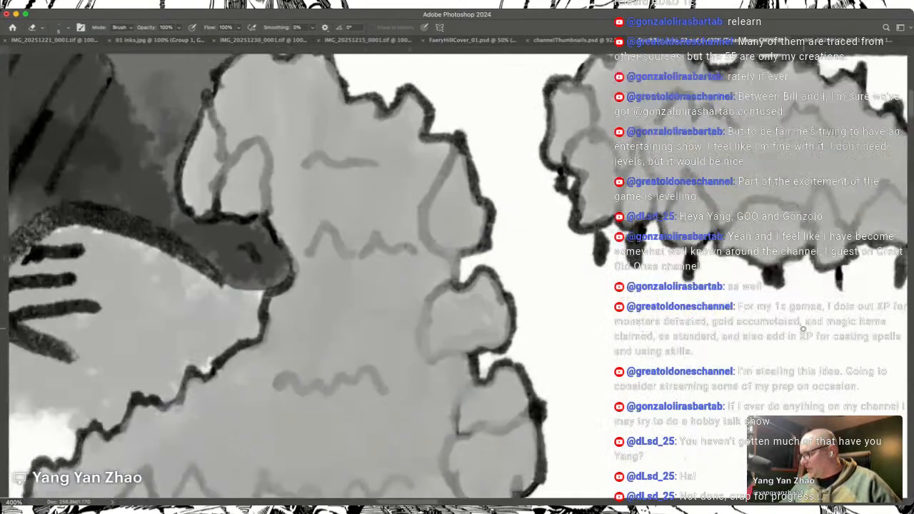
scroll(803, 328, right, 2)
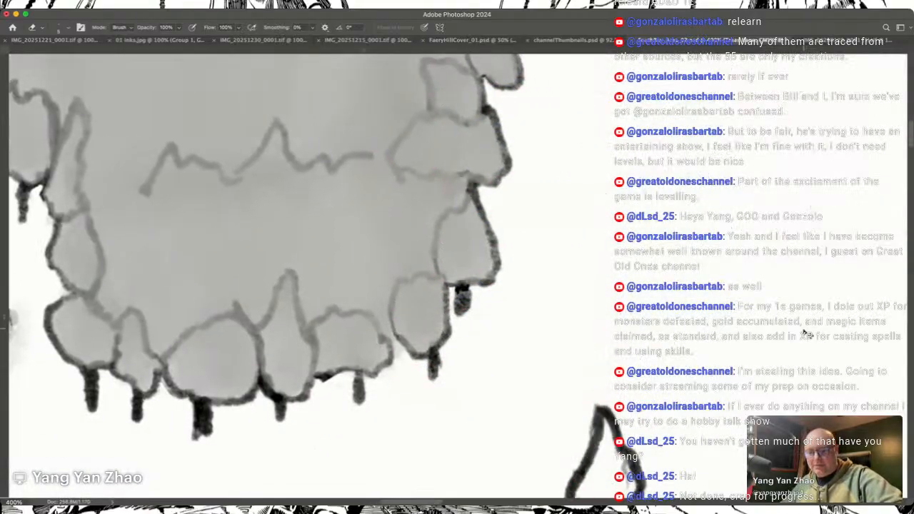
key(super+minus)
key(super+minus)
key(super+minus)
key(super+minus)
scroll(804, 331, left, 2)
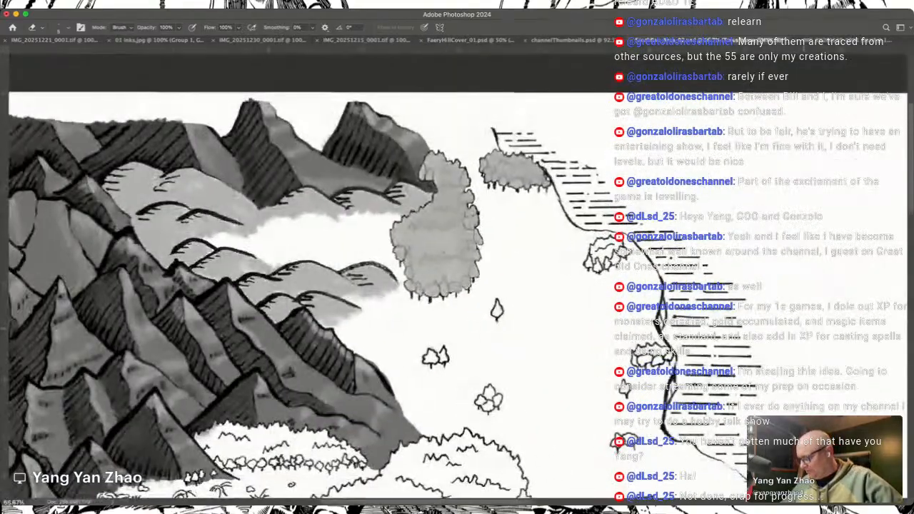
scroll(804, 331, down, 2)
scroll(804, 331, down, 8)
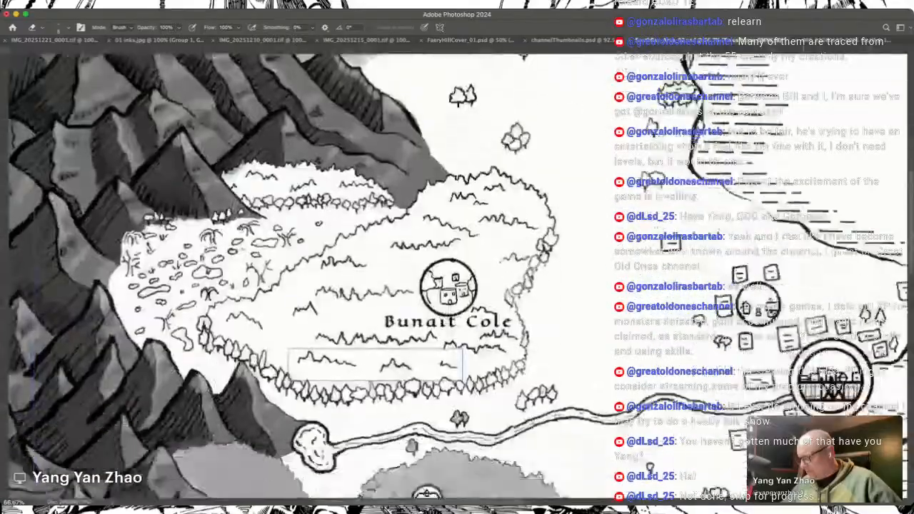
scroll(805, 331, up, 6)
scroll(805, 331, right, 3)
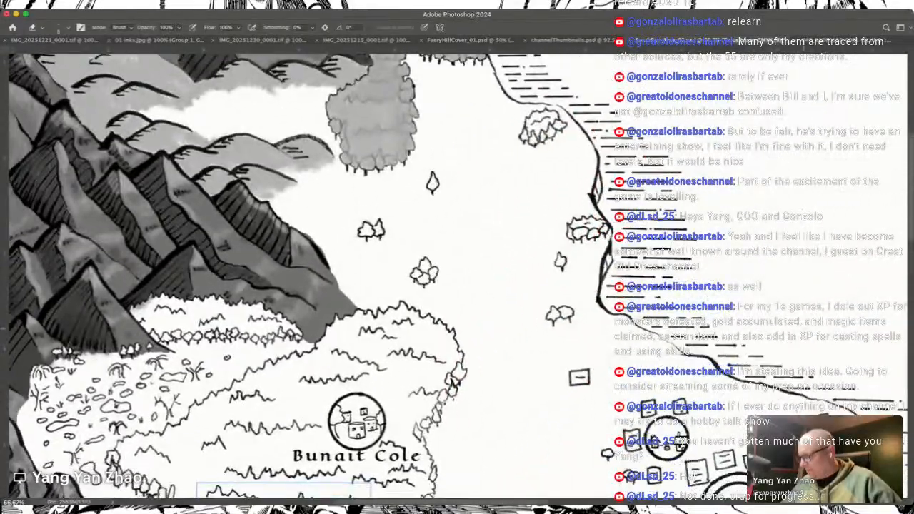
scroll(804, 331, up, 3)
scroll(804, 330, left, 2)
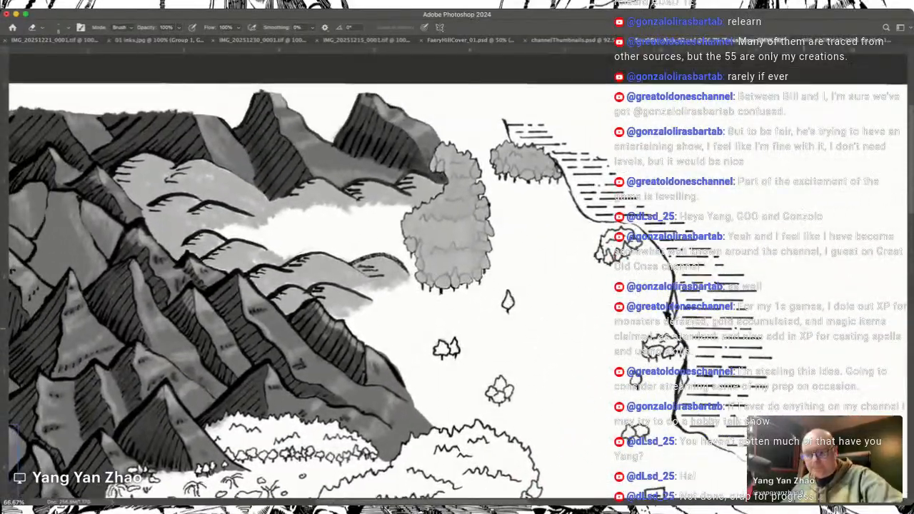
Step: Switch back to the Brush and fill the lone tree and the pair of small trees south of the forest with grey
key(shift+b)
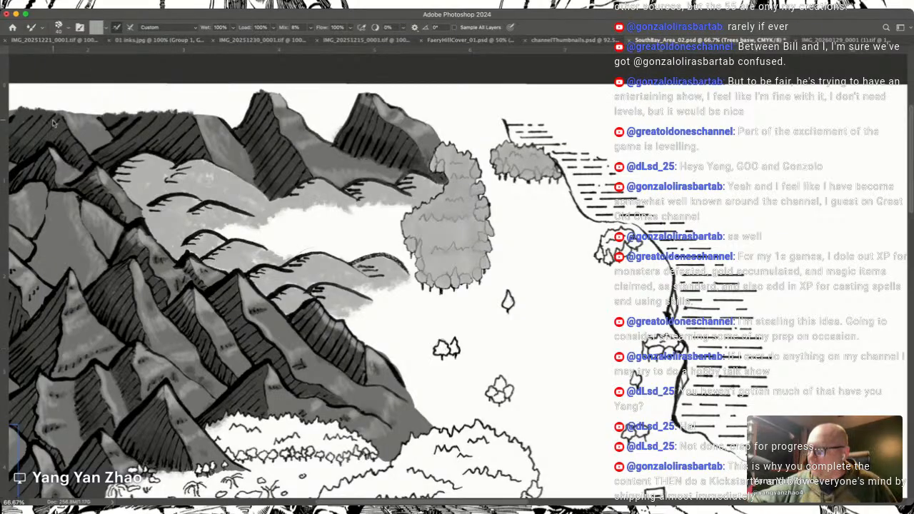
key(shift+b)
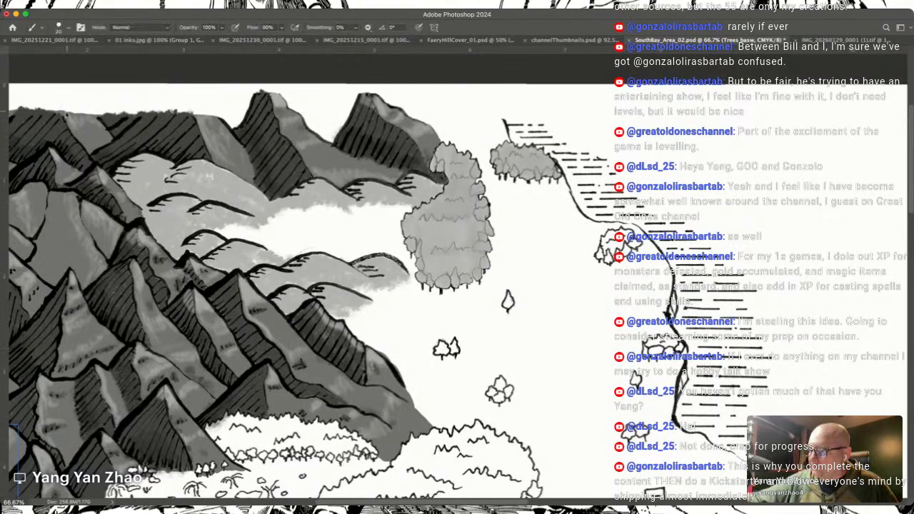
key(super+plus)
key(super+plus)
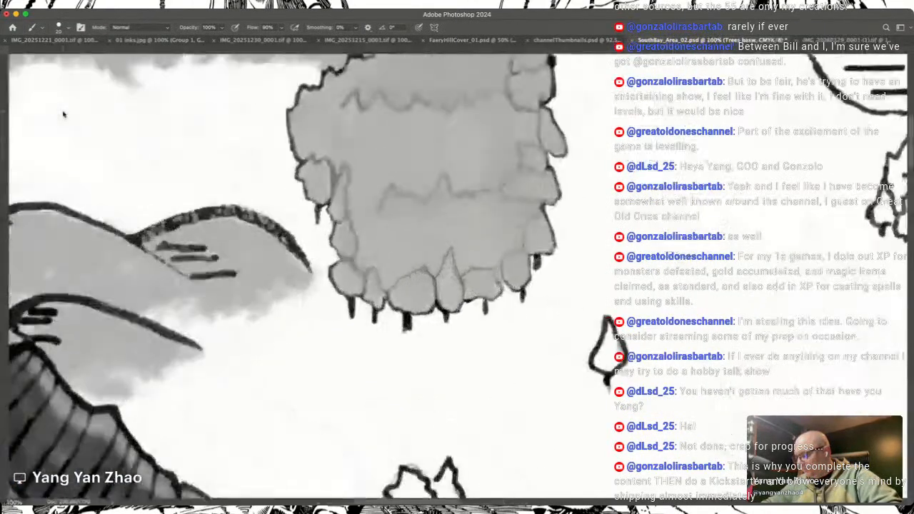
scroll(62, 121, down, 5)
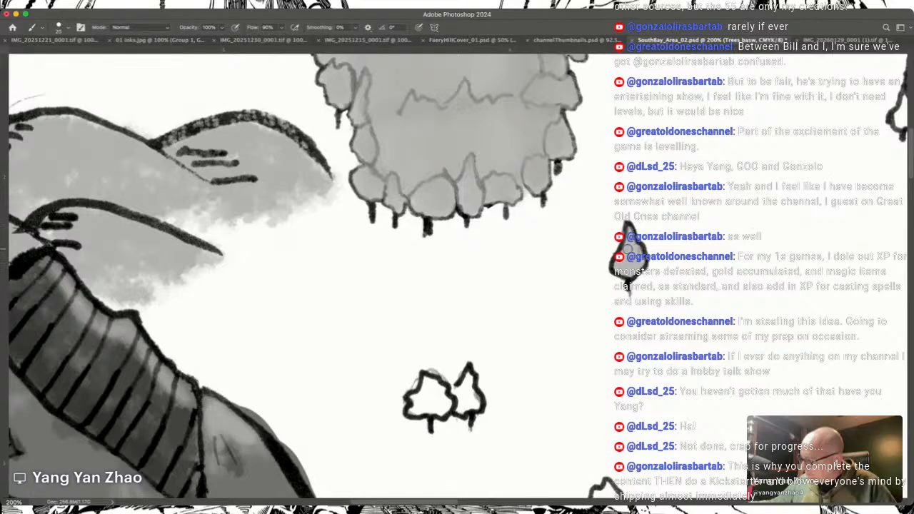
mouse_move(456, 389)
mouse_down()
mouse_move(466, 380)
mouse_move(474, 402)
mouse_move(464, 409)
mouse_move(469, 378)
mouse_move(457, 392)
mouse_move(468, 388)
mouse_up()
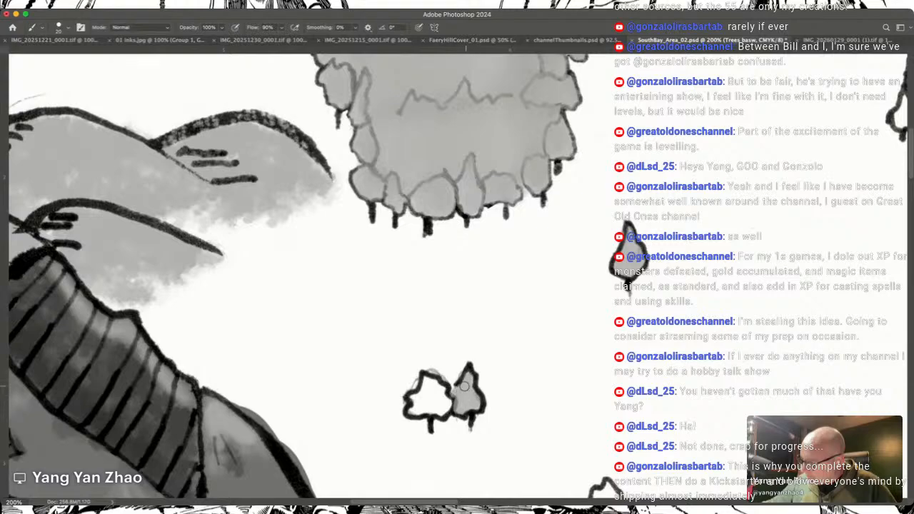
mouse_move(424, 409)
mouse_down()
mouse_move(427, 377)
mouse_move(438, 387)
mouse_move(440, 414)
mouse_move(413, 411)
mouse_move(428, 390)
mouse_move(437, 407)
mouse_move(447, 405)
mouse_move(427, 397)
mouse_up()
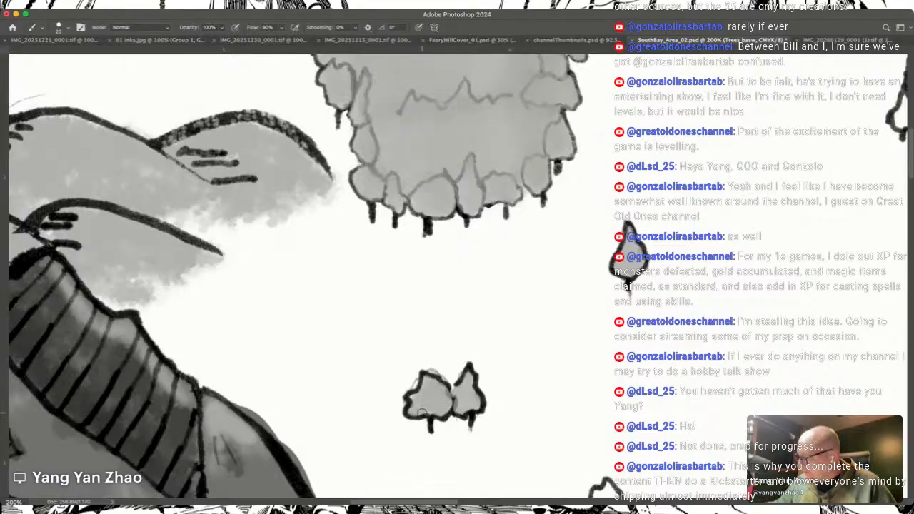
Step: Fill the small tree clump beside the curving coastline with grey, and pick the Smudge tool for blending
scroll(422, 413, right, 15)
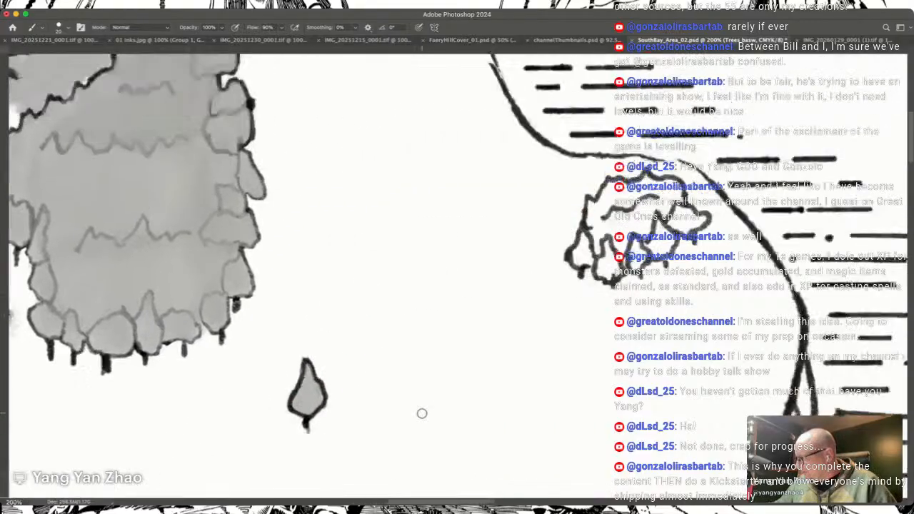
scroll(422, 413, left, 3)
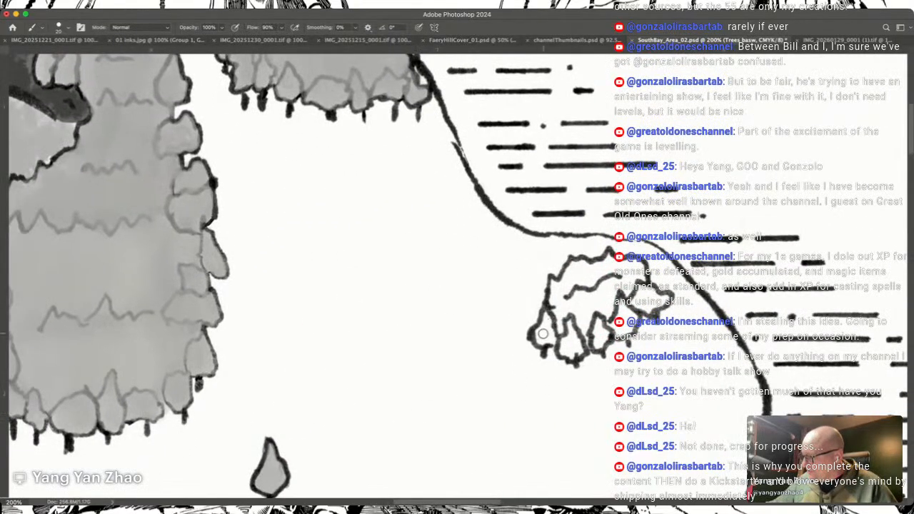
mouse_move(546, 332)
mouse_down()
mouse_move(554, 283)
mouse_move(583, 265)
mouse_move(560, 318)
mouse_move(554, 287)
mouse_move(575, 270)
mouse_move(552, 338)
mouse_move(560, 309)
mouse_move(564, 344)
mouse_move(560, 331)
mouse_move(553, 340)
mouse_move(572, 356)
mouse_move(580, 348)
mouse_move(571, 322)
mouse_move(568, 335)
mouse_move(582, 312)
mouse_move(564, 354)
mouse_move(573, 337)
mouse_move(599, 332)
mouse_move(600, 343)
mouse_move(578, 272)
mouse_move(604, 261)
mouse_up()
mouse_move(604, 263)
mouse_down()
mouse_move(601, 307)
mouse_move(593, 285)
mouse_move(606, 328)
mouse_move(618, 307)
mouse_move(618, 330)
mouse_move(633, 317)
mouse_move(629, 331)
mouse_move(643, 306)
mouse_move(635, 289)
mouse_move(641, 300)
mouse_move(662, 300)
mouse_move(645, 307)
mouse_move(613, 294)
mouse_move(615, 272)
mouse_move(639, 267)
mouse_move(630, 279)
mouse_move(626, 266)
mouse_up()
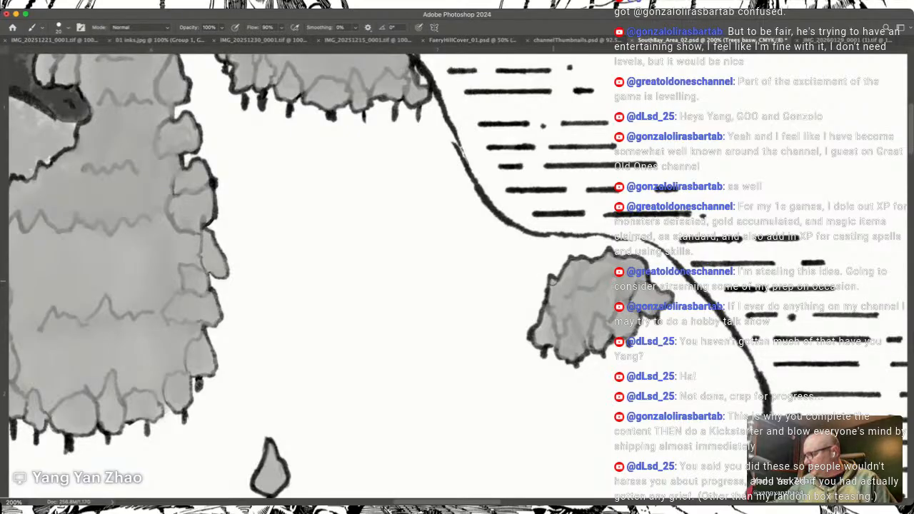
scroll(555, 315, down, 4)
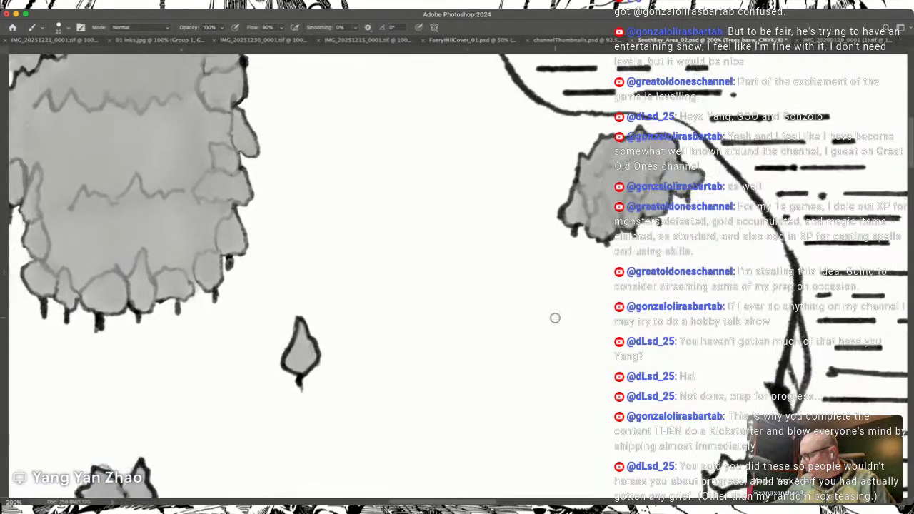
scroll(555, 318, up, 3)
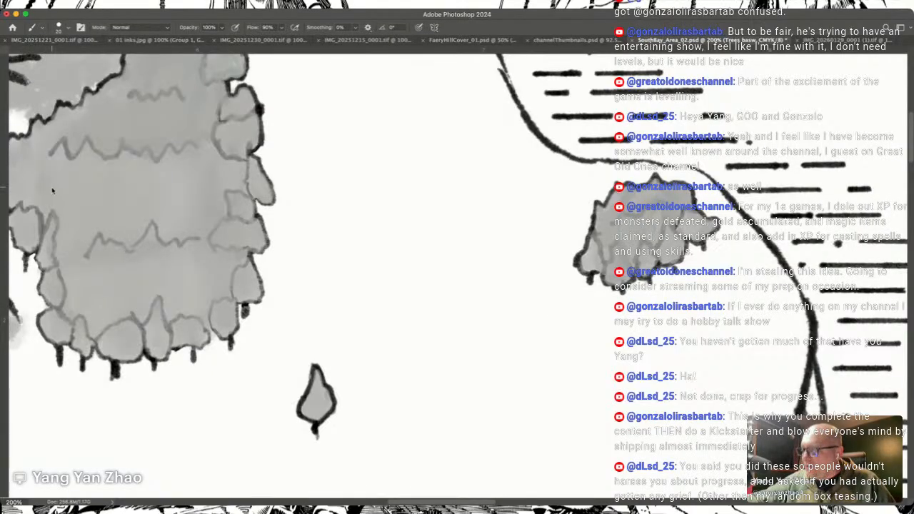
key(shift+b)
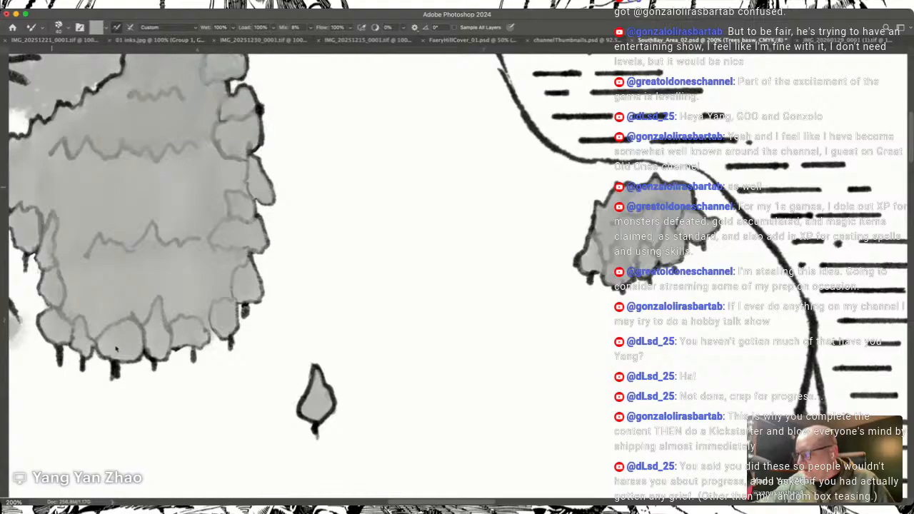
key(r)
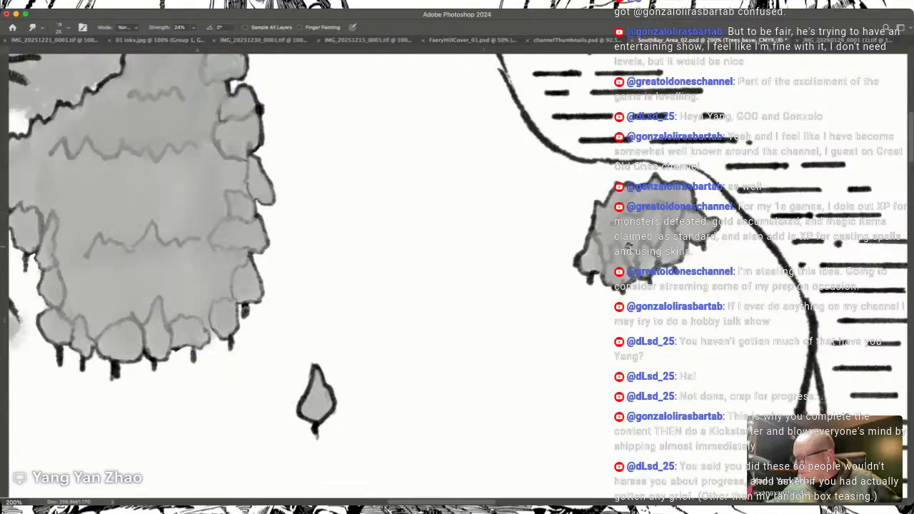
Step: Switch back to the Brush and fill the next tree clump down the coast and the lone tree beneath it with grey
scroll(629, 247, down, 10)
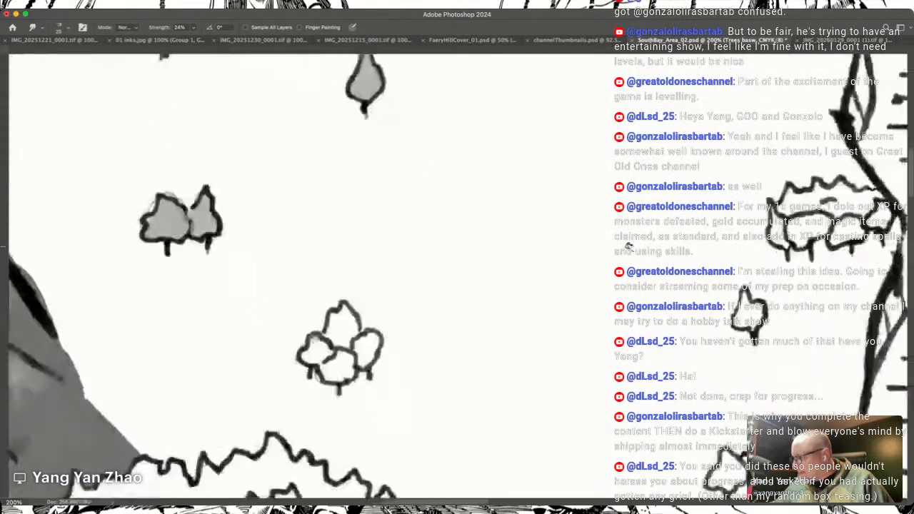
scroll(629, 246, up, 3)
scroll(629, 246, right, 4)
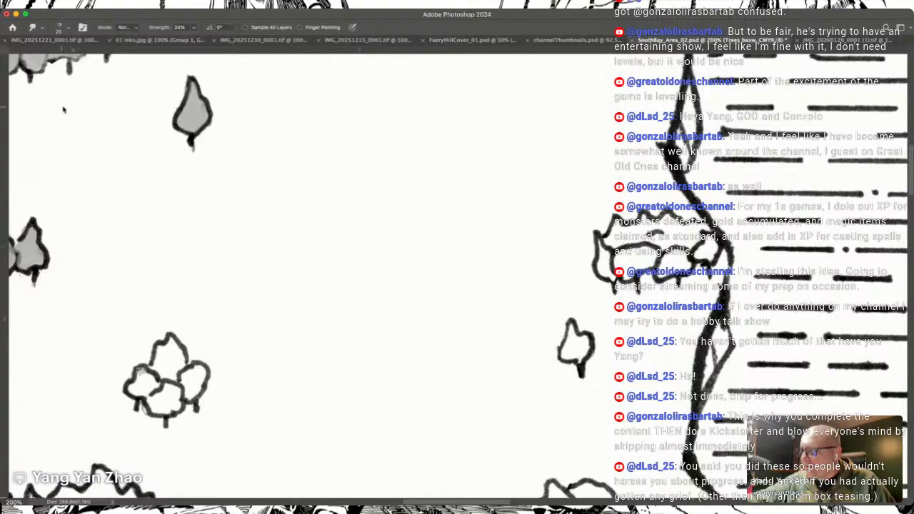
key(b)
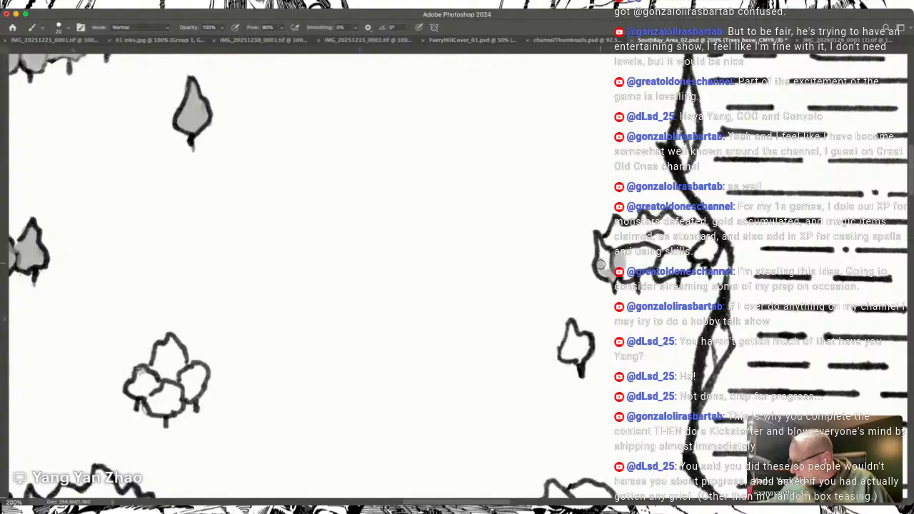
mouse_move(601, 271)
mouse_down()
mouse_move(621, 248)
mouse_move(610, 238)
mouse_move(645, 223)
mouse_move(648, 233)
mouse_move(622, 240)
mouse_move(629, 278)
mouse_move(634, 248)
mouse_move(645, 264)
mouse_move(647, 244)
mouse_move(653, 260)
mouse_move(653, 229)
mouse_move(662, 222)
mouse_move(703, 227)
mouse_move(710, 255)
mouse_move(699, 227)
mouse_move(714, 246)
mouse_move(691, 241)
mouse_move(691, 232)
mouse_move(687, 262)
mouse_move(670, 273)
mouse_move(665, 256)
mouse_move(681, 247)
mouse_move(667, 242)
mouse_move(678, 253)
mouse_move(650, 224)
mouse_move(672, 217)
mouse_move(695, 225)
mouse_up()
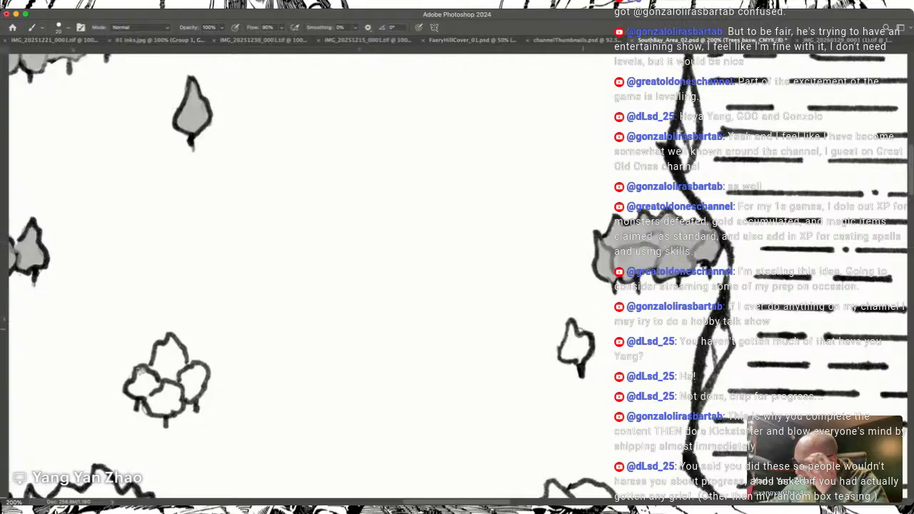
mouse_move(564, 355)
mouse_down()
mouse_move(572, 343)
mouse_move(580, 359)
mouse_move(573, 337)
mouse_move(579, 359)
mouse_move(583, 344)
mouse_up()
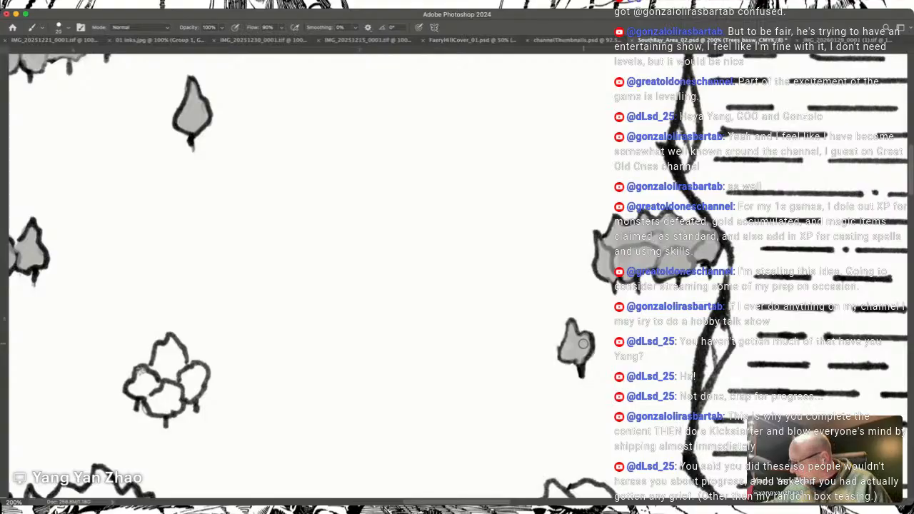
Step: Fill the pair of trees near the southern shore and the four-tree cluster north of the large forest with grey
scroll(584, 343, down, 5)
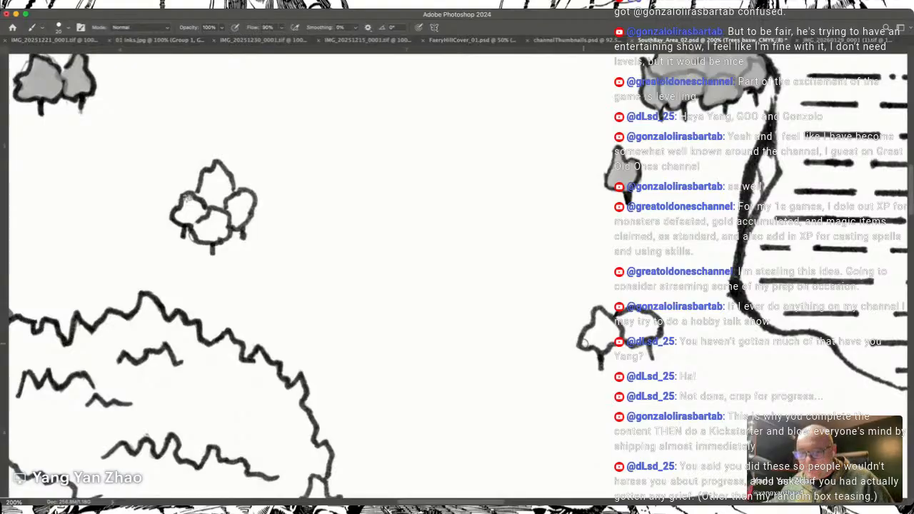
mouse_move(586, 339)
mouse_down()
mouse_move(603, 319)
mouse_move(615, 331)
mouse_move(611, 346)
mouse_move(590, 347)
mouse_move(631, 331)
mouse_move(623, 319)
mouse_move(633, 337)
mouse_move(656, 327)
mouse_move(626, 320)
mouse_move(656, 325)
mouse_up()
drag(587, 342, 651, 313)
scroll(650, 311, left, 10)
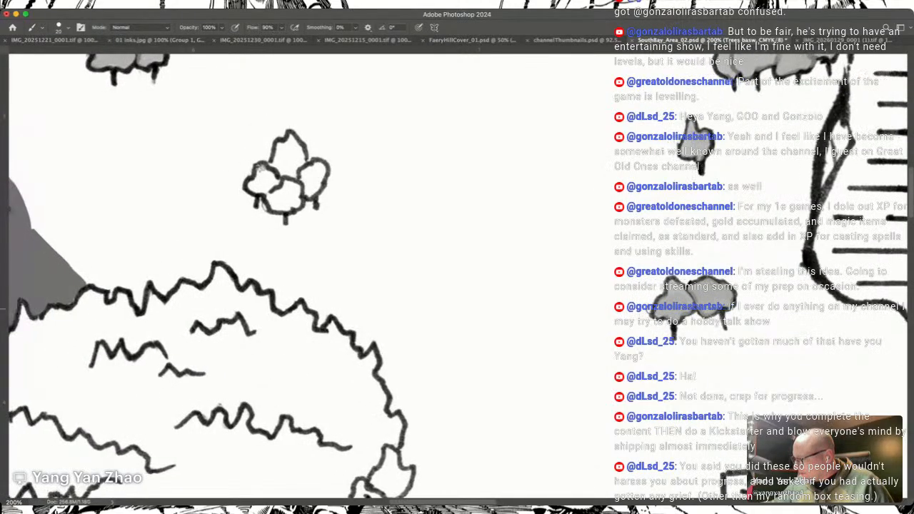
scroll(651, 307, right, 2)
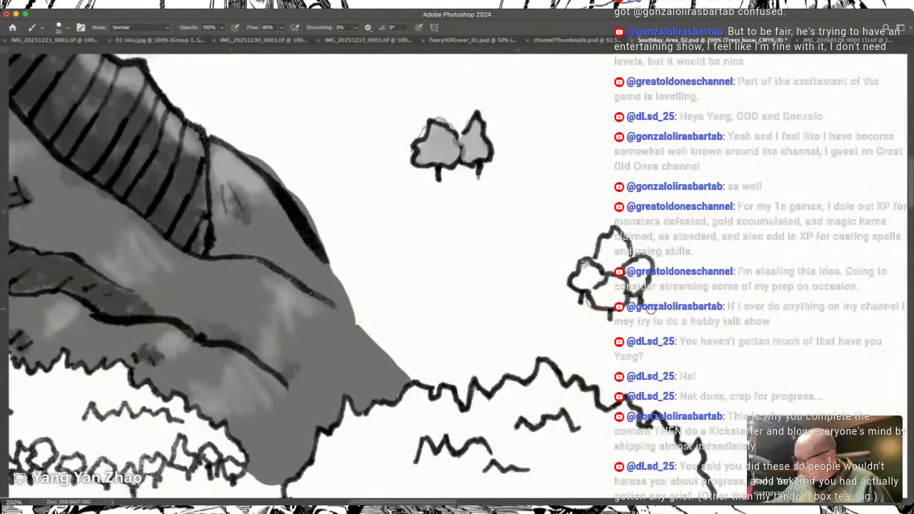
mouse_move(585, 267)
mouse_down()
mouse_move(599, 301)
mouse_move(607, 283)
mouse_move(624, 283)
mouse_move(611, 304)
mouse_up()
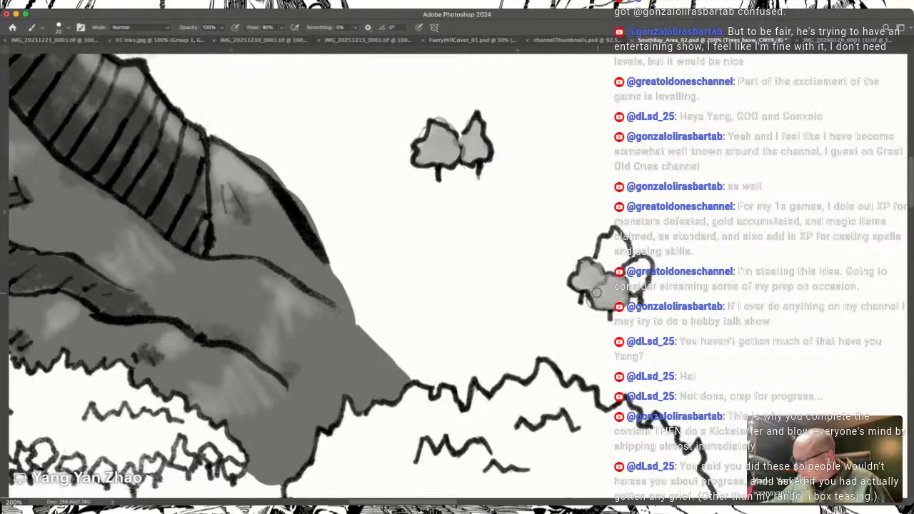
mouse_move(600, 258)
mouse_down()
mouse_move(613, 238)
mouse_move(626, 260)
mouse_move(599, 265)
mouse_up()
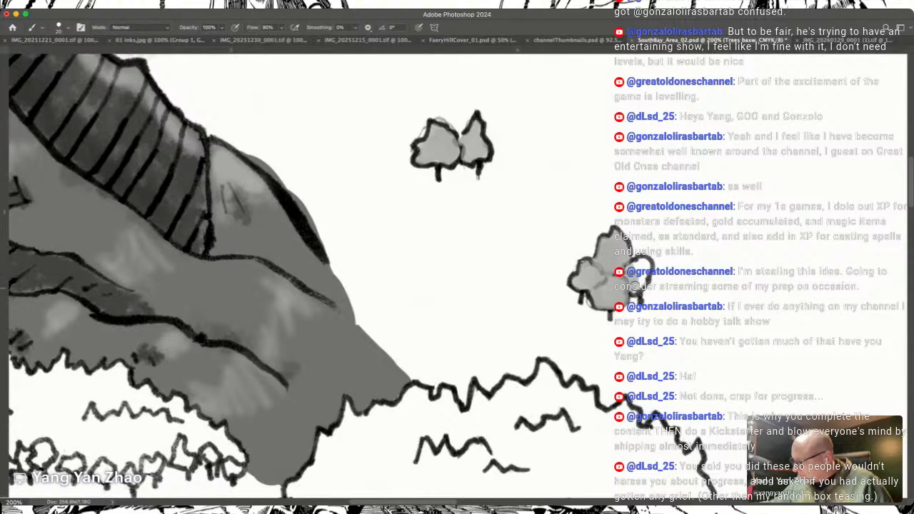
drag(645, 265, 644, 262)
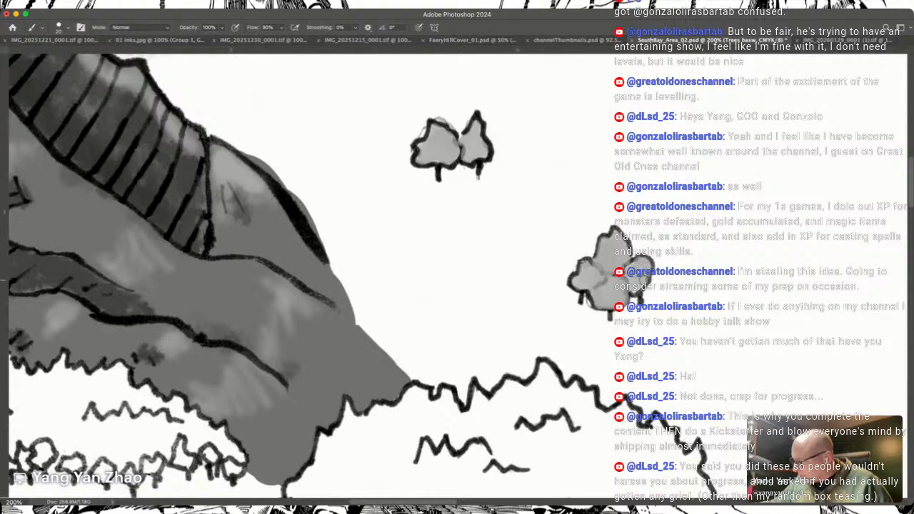
Step: Fill the western end of the forest at the mountains' foot with grey, from the slope to the first trees of its front row
drag(321, 335, 684, 234)
drag(156, 496, 534, 490)
drag(649, 258, 622, 271)
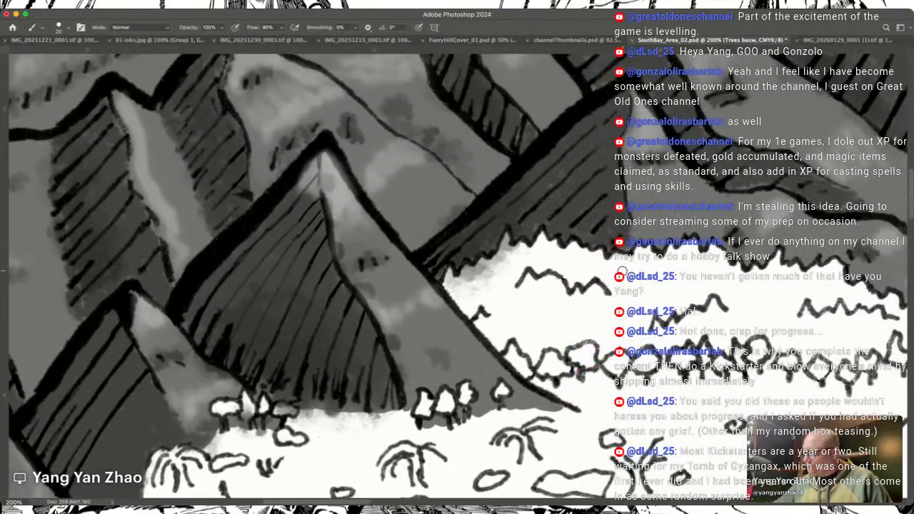
scroll(622, 271, right, 5)
scroll(622, 272, up, 2)
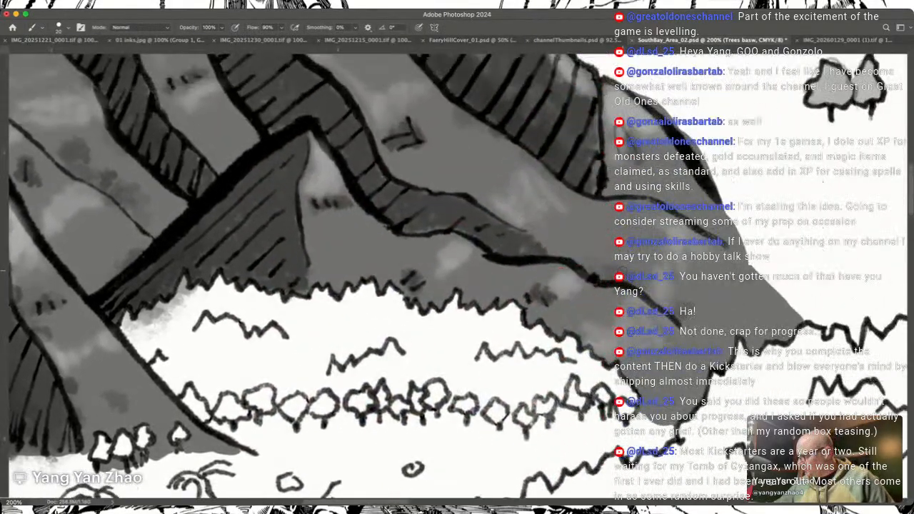
scroll(622, 271, left, 1)
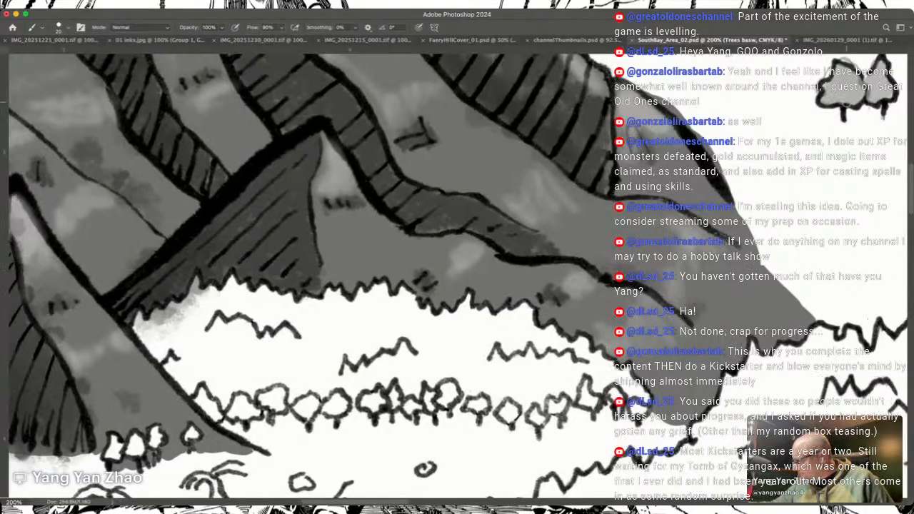
scroll(622, 271, left, 4)
scroll(622, 271, down, 2)
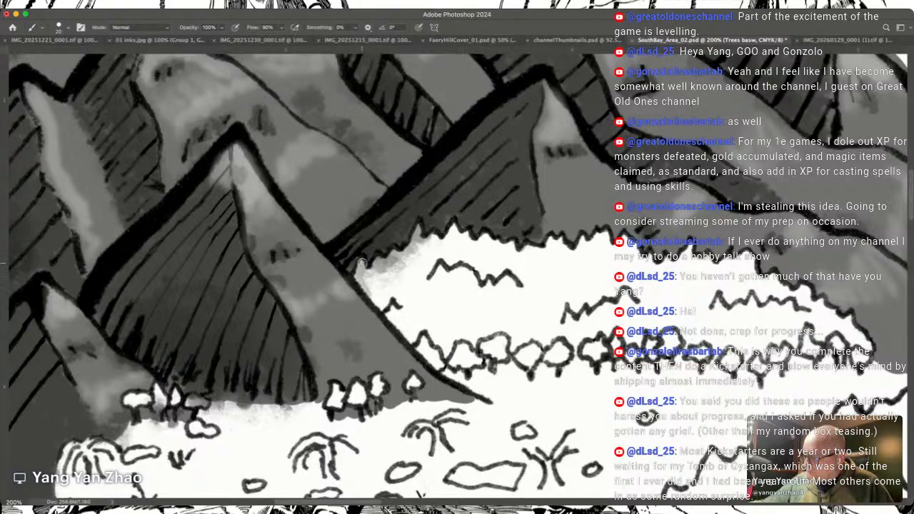
mouse_move(391, 306)
mouse_down()
mouse_move(385, 308)
mouse_move(418, 350)
mouse_move(420, 332)
mouse_move(365, 269)
mouse_up()
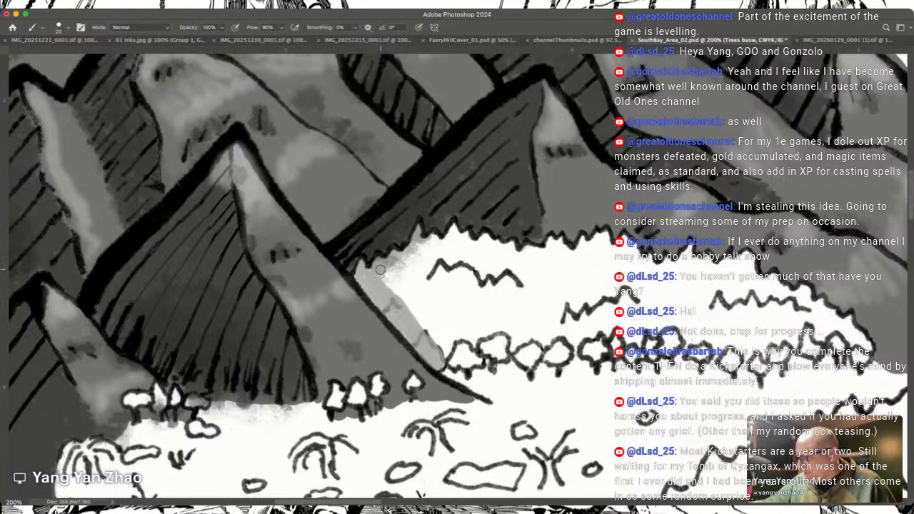
mouse_move(398, 254)
mouse_down()
mouse_move(400, 312)
mouse_move(416, 325)
mouse_move(419, 295)
mouse_move(395, 254)
mouse_move(398, 293)
mouse_move(357, 276)
mouse_move(381, 307)
mouse_up()
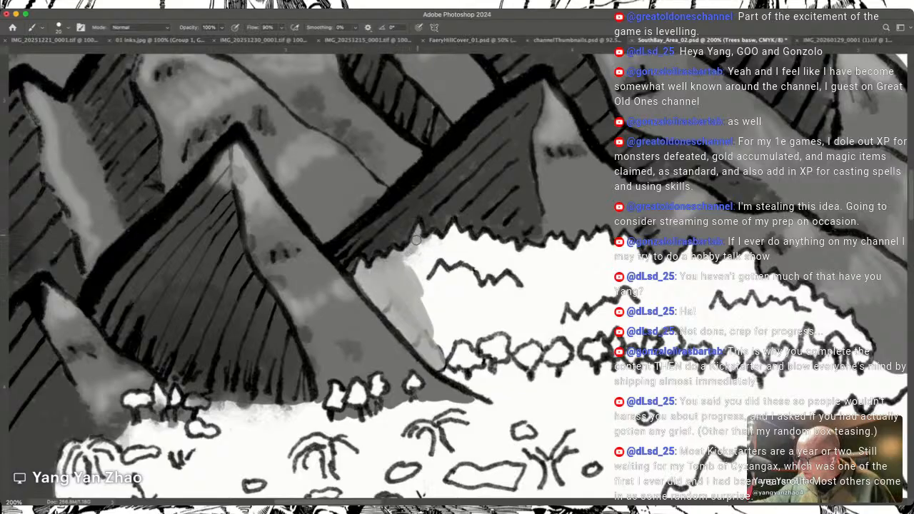
mouse_move(434, 244)
mouse_down()
mouse_move(407, 273)
mouse_move(457, 242)
mouse_move(442, 252)
mouse_move(433, 237)
mouse_move(440, 249)
mouse_move(435, 239)
mouse_move(425, 262)
mouse_move(453, 246)
mouse_move(444, 252)
mouse_move(454, 232)
mouse_move(473, 251)
mouse_move(475, 273)
mouse_move(460, 255)
mouse_move(437, 254)
mouse_move(423, 295)
mouse_move(413, 267)
mouse_move(460, 371)
mouse_up()
mouse_move(441, 357)
mouse_down()
mouse_move(492, 393)
mouse_move(464, 368)
mouse_move(462, 278)
mouse_move(475, 272)
mouse_move(473, 315)
mouse_move(500, 389)
mouse_move(473, 256)
mouse_move(479, 276)
mouse_move(479, 242)
mouse_move(498, 253)
mouse_move(485, 236)
mouse_move(499, 263)
mouse_move(495, 243)
mouse_move(508, 254)
mouse_move(512, 245)
mouse_move(519, 282)
mouse_move(515, 312)
mouse_move(496, 280)
mouse_move(485, 284)
mouse_move(502, 356)
mouse_up()
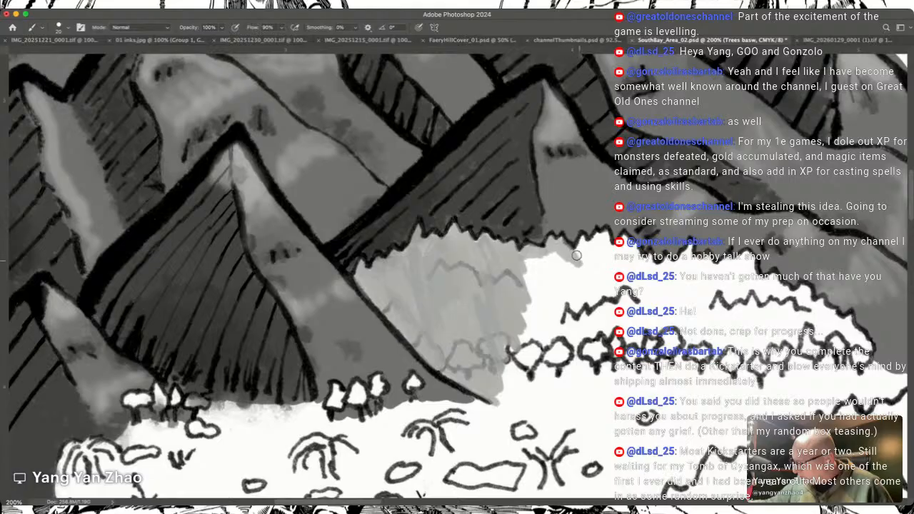
Step: Brush grey along the middle treetops of the mountain-foot forest, just beneath the ridge
drag(585, 240, 590, 258)
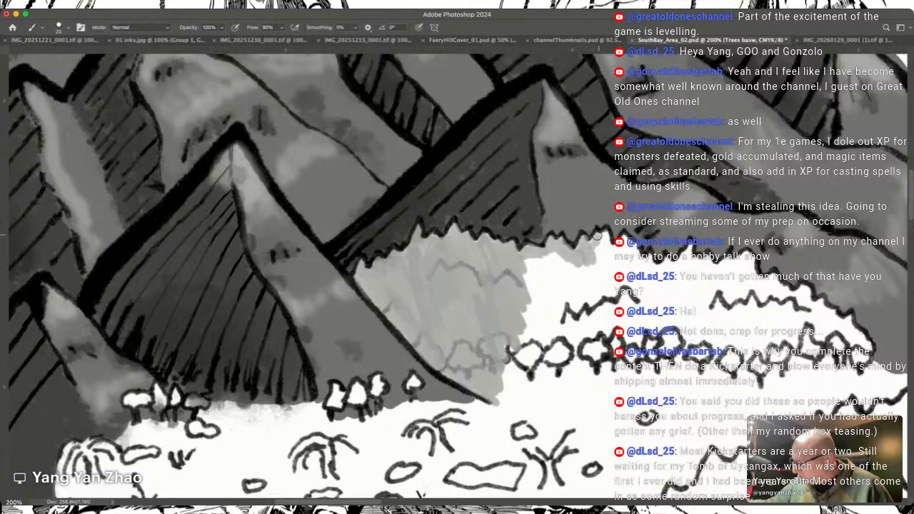
drag(600, 239, 601, 261)
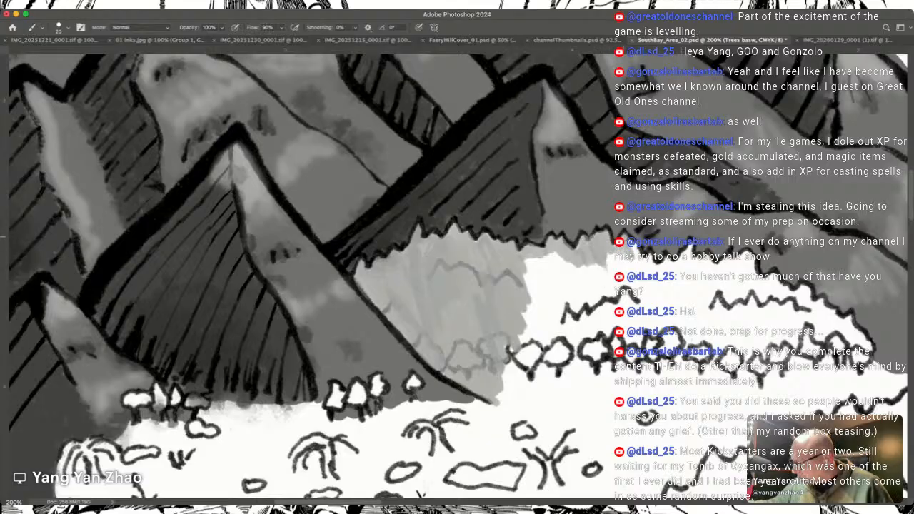
mouse_move(624, 250)
mouse_down()
mouse_move(620, 266)
mouse_move(615, 258)
mouse_up()
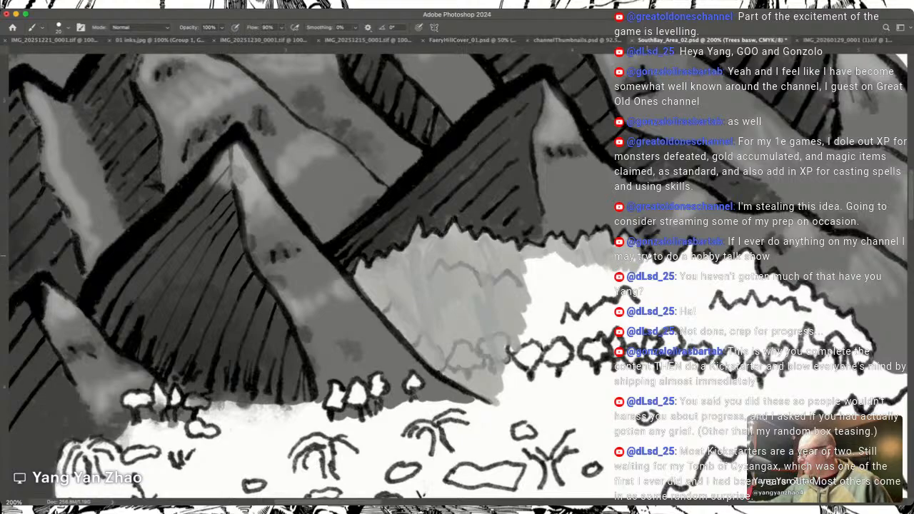
Step: Enlarge the brush and extend the grey across the forest's upper canopy to its eastern end
drag(699, 311, 651, 249)
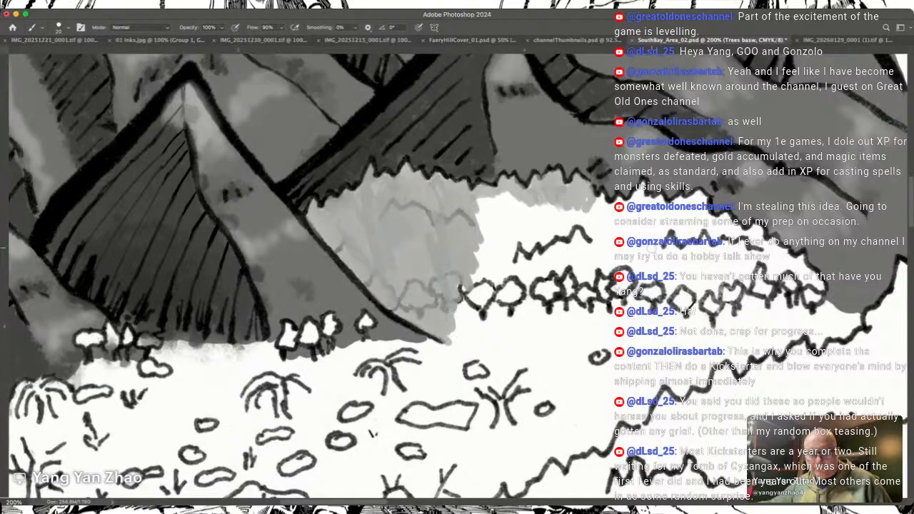
drag(372, 432, 270, 473)
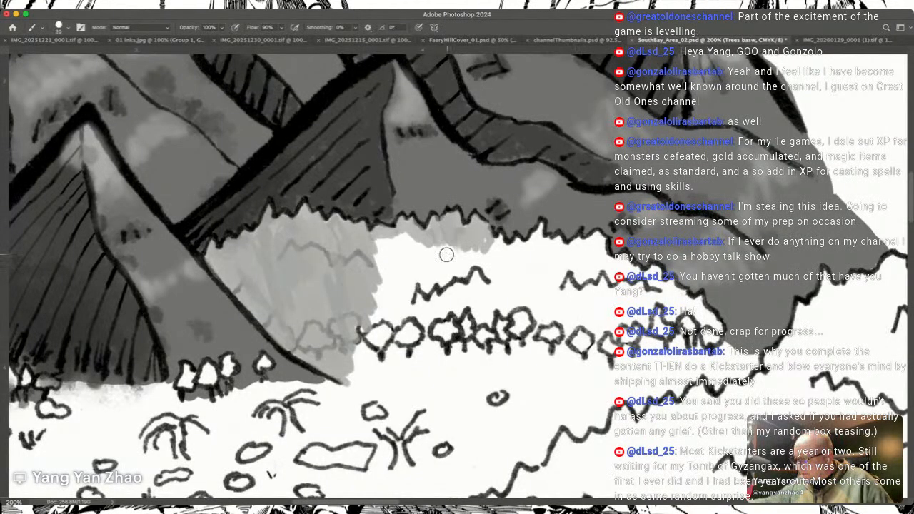
drag(385, 243, 384, 296)
mouse_move(381, 263)
mouse_down()
mouse_move(412, 264)
mouse_move(412, 235)
mouse_move(404, 245)
mouse_move(435, 273)
mouse_move(465, 285)
mouse_move(464, 262)
mouse_move(475, 270)
mouse_move(470, 239)
mouse_move(459, 230)
mouse_move(488, 247)
mouse_move(495, 278)
mouse_move(499, 239)
mouse_move(505, 259)
mouse_move(500, 238)
mouse_move(519, 291)
mouse_move(511, 249)
mouse_move(531, 247)
mouse_move(537, 232)
mouse_move(548, 268)
mouse_move(548, 240)
mouse_move(540, 260)
mouse_move(517, 255)
mouse_move(520, 289)
mouse_up()
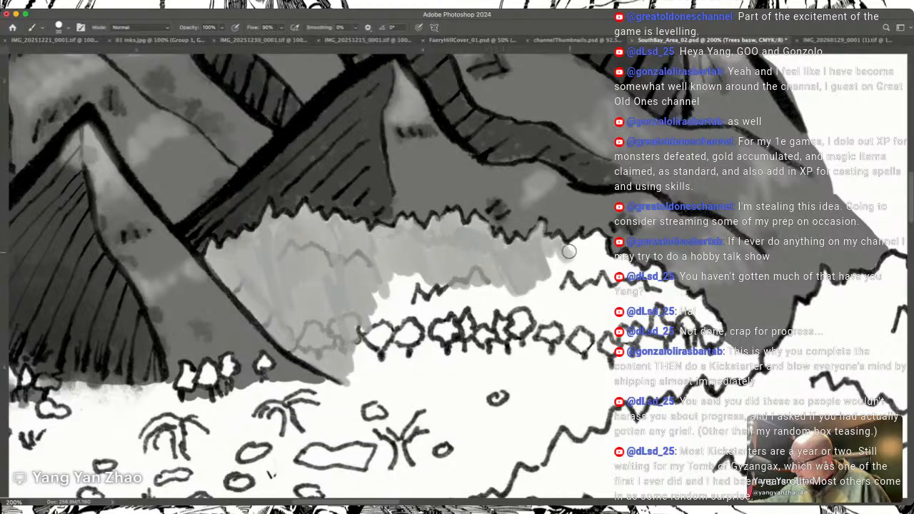
mouse_move(583, 256)
mouse_down()
mouse_move(595, 237)
mouse_move(610, 269)
mouse_move(601, 242)
mouse_move(588, 248)
mouse_move(613, 267)
mouse_move(626, 259)
mouse_move(651, 287)
mouse_move(653, 275)
mouse_move(660, 281)
mouse_move(659, 292)
mouse_move(674, 288)
mouse_move(715, 329)
mouse_move(704, 333)
mouse_move(679, 312)
mouse_move(668, 317)
mouse_up()
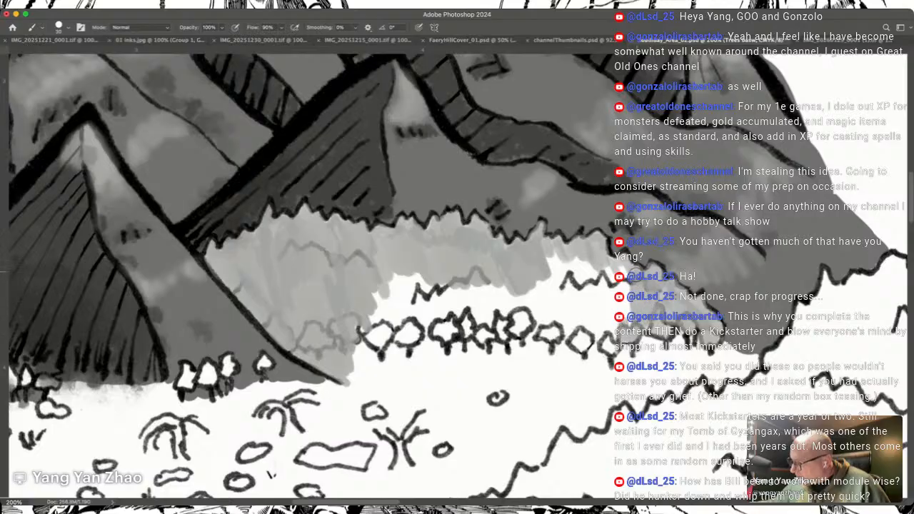
Step: Fill the forest's remaining white canopy and its front row of trees with grey, working from east to west
drag(593, 260, 600, 337)
mouse_move(587, 269)
mouse_down()
mouse_move(605, 337)
mouse_move(611, 330)
mouse_move(586, 249)
mouse_move(586, 340)
mouse_move(578, 345)
mouse_move(587, 333)
mouse_move(575, 261)
mouse_move(560, 266)
mouse_move(569, 329)
mouse_move(543, 249)
mouse_move(568, 320)
mouse_move(583, 303)
mouse_move(583, 250)
mouse_move(569, 310)
mouse_move(535, 315)
mouse_move(551, 327)
mouse_move(505, 288)
mouse_move(519, 298)
mouse_move(492, 287)
mouse_move(522, 326)
mouse_move(518, 310)
mouse_move(485, 325)
mouse_move(508, 323)
mouse_move(517, 335)
mouse_move(475, 279)
mouse_move(487, 320)
mouse_move(465, 326)
mouse_move(480, 335)
mouse_move(464, 330)
mouse_move(480, 313)
mouse_move(495, 337)
mouse_up()
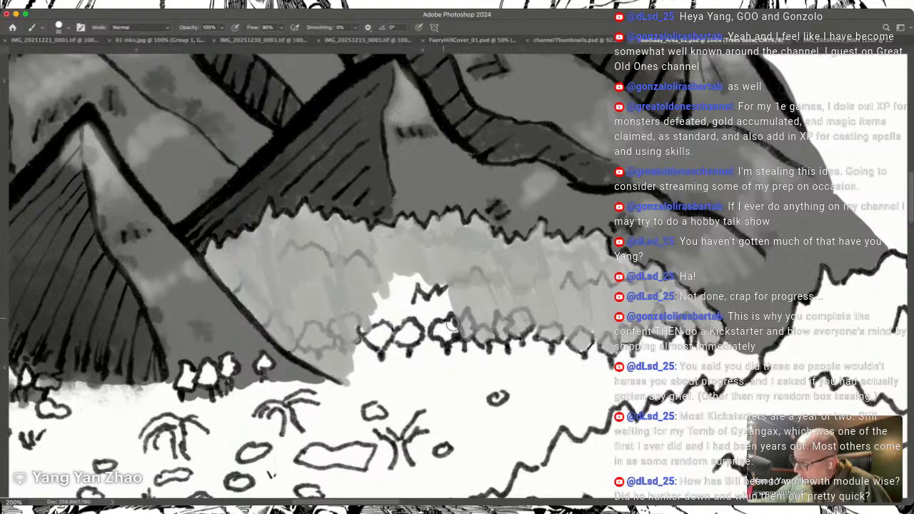
mouse_move(446, 332)
mouse_down()
mouse_move(451, 308)
mouse_move(435, 290)
mouse_move(416, 304)
mouse_move(410, 278)
mouse_move(420, 288)
mouse_move(421, 321)
mouse_move(411, 328)
mouse_move(395, 312)
mouse_move(370, 335)
mouse_move(361, 329)
mouse_move(378, 327)
mouse_move(367, 303)
mouse_move(378, 288)
mouse_move(393, 323)
mouse_move(401, 317)
mouse_move(423, 316)
mouse_up()
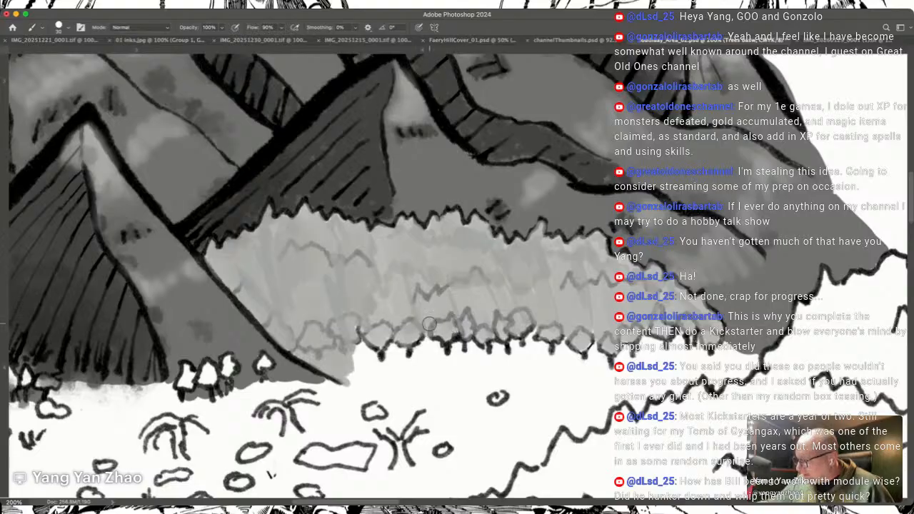
mouse_move(369, 333)
mouse_down()
mouse_move(350, 363)
mouse_move(364, 354)
mouse_move(350, 320)
mouse_move(383, 334)
mouse_move(368, 340)
mouse_move(354, 323)
mouse_move(397, 331)
mouse_up()
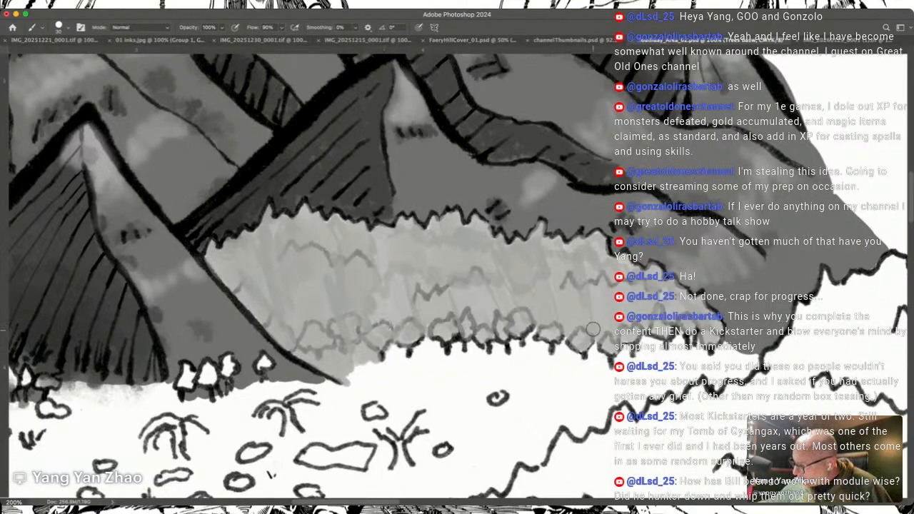
Step: Brush grey beneath the upper outline of the large forest around Bunait Cole, from the mountain's foot to its eastern edge
scroll(597, 338, down, 5)
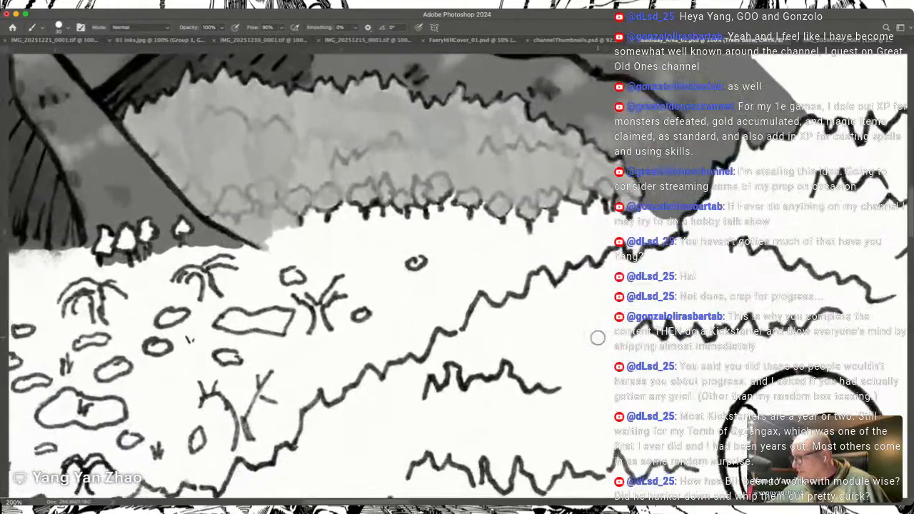
scroll(598, 337, right, 8)
scroll(598, 338, up, 5)
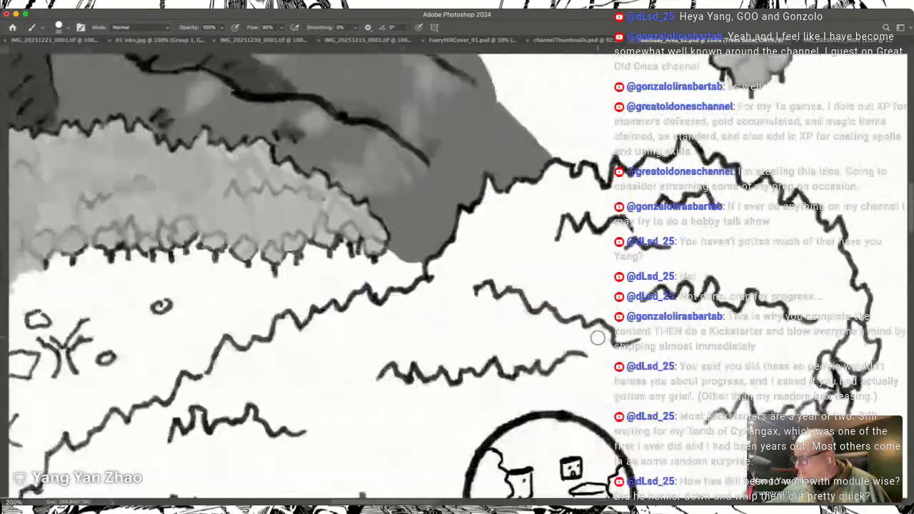
scroll(597, 337, left, 1)
scroll(598, 338, left, 1)
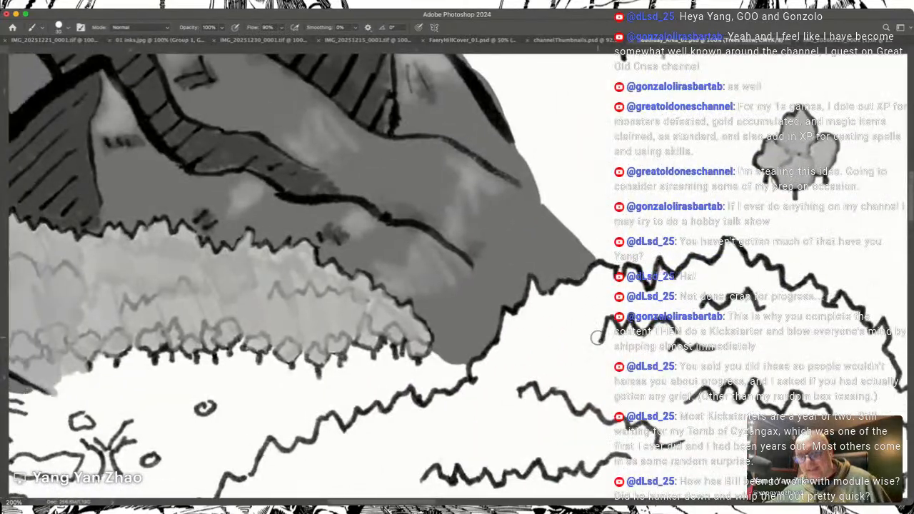
scroll(598, 338, down, 1)
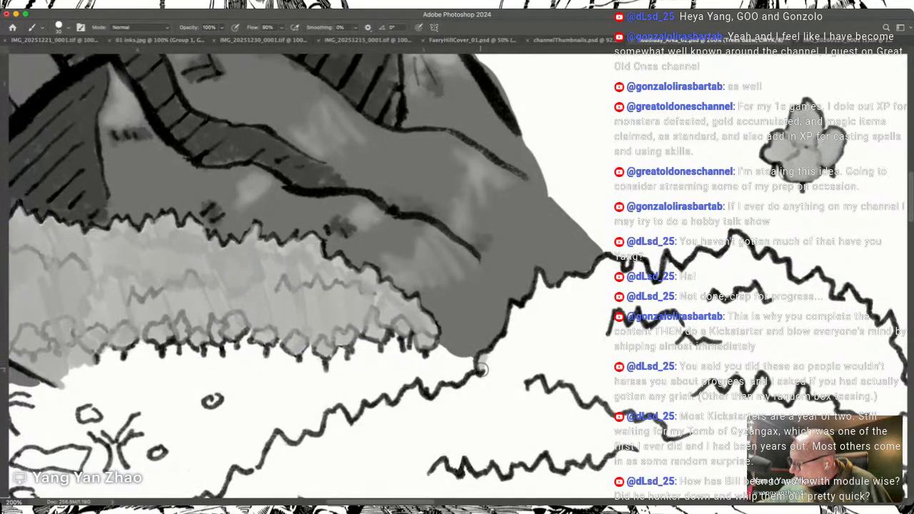
mouse_move(484, 364)
mouse_down()
mouse_move(515, 309)
mouse_move(524, 320)
mouse_move(543, 299)
mouse_move(540, 285)
mouse_move(554, 310)
mouse_move(547, 302)
mouse_move(568, 283)
mouse_move(578, 297)
mouse_move(595, 296)
mouse_move(583, 284)
mouse_move(607, 262)
mouse_move(591, 290)
mouse_move(596, 272)
mouse_move(585, 278)
mouse_move(607, 249)
mouse_move(604, 284)
mouse_move(618, 265)
mouse_move(616, 296)
mouse_move(600, 289)
mouse_move(604, 279)
mouse_move(619, 296)
mouse_move(627, 278)
mouse_move(656, 308)
mouse_up()
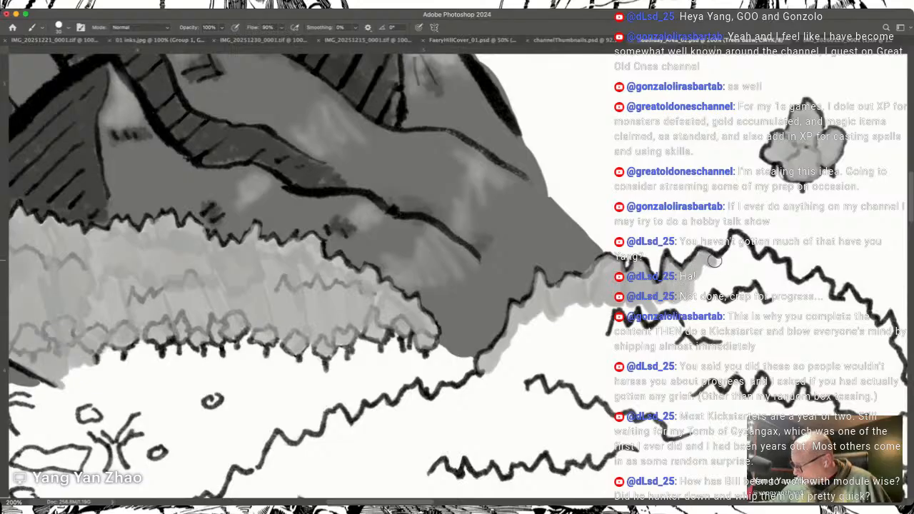
mouse_move(743, 249)
mouse_down()
mouse_move(757, 273)
mouse_move(720, 261)
mouse_move(686, 303)
mouse_up()
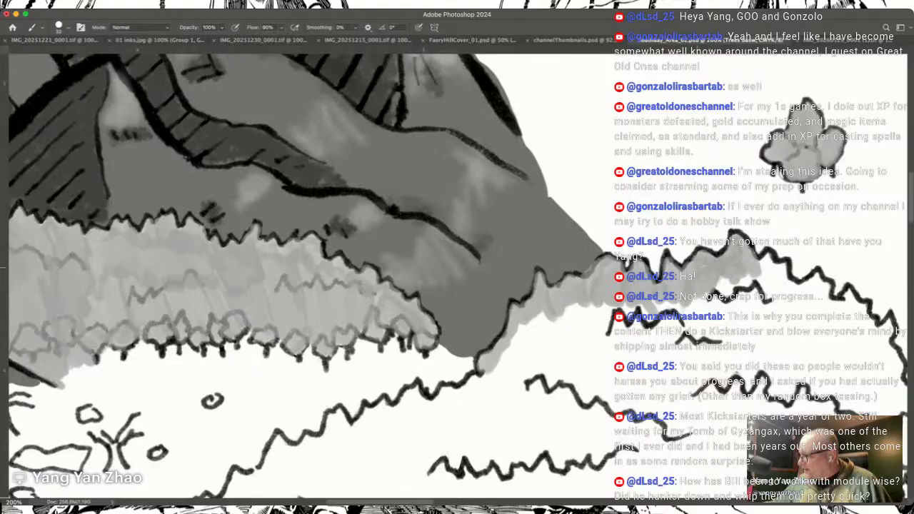
scroll(700, 286, right, 5)
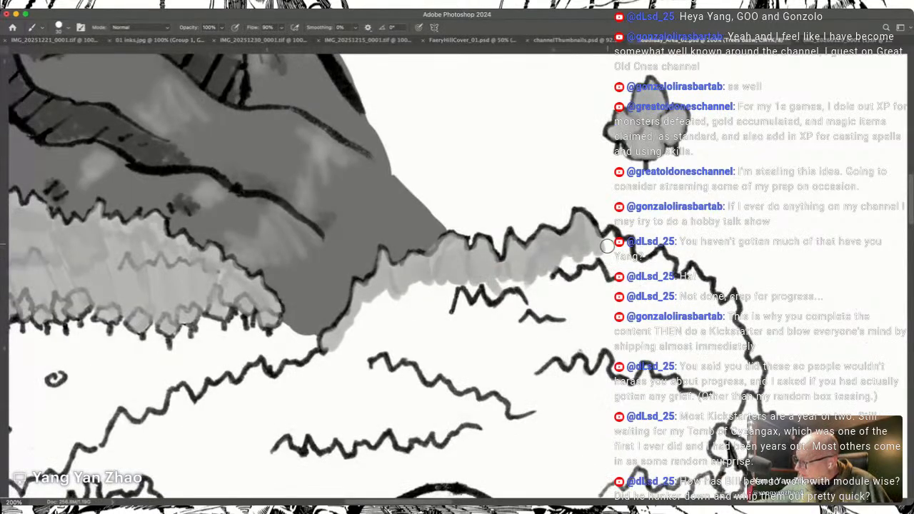
mouse_move(610, 237)
mouse_down()
mouse_move(630, 285)
mouse_move(633, 261)
mouse_move(660, 256)
mouse_move(670, 287)
mouse_move(664, 312)
mouse_move(656, 294)
mouse_move(623, 294)
mouse_move(623, 276)
mouse_move(686, 285)
mouse_move(674, 281)
mouse_move(674, 292)
mouse_move(674, 283)
mouse_move(703, 283)
mouse_move(720, 316)
mouse_move(716, 306)
mouse_move(726, 316)
mouse_move(732, 304)
mouse_move(726, 345)
mouse_move(732, 339)
mouse_move(736, 348)
mouse_move(736, 339)
mouse_move(739, 354)
mouse_move(733, 333)
mouse_move(746, 383)
mouse_up()
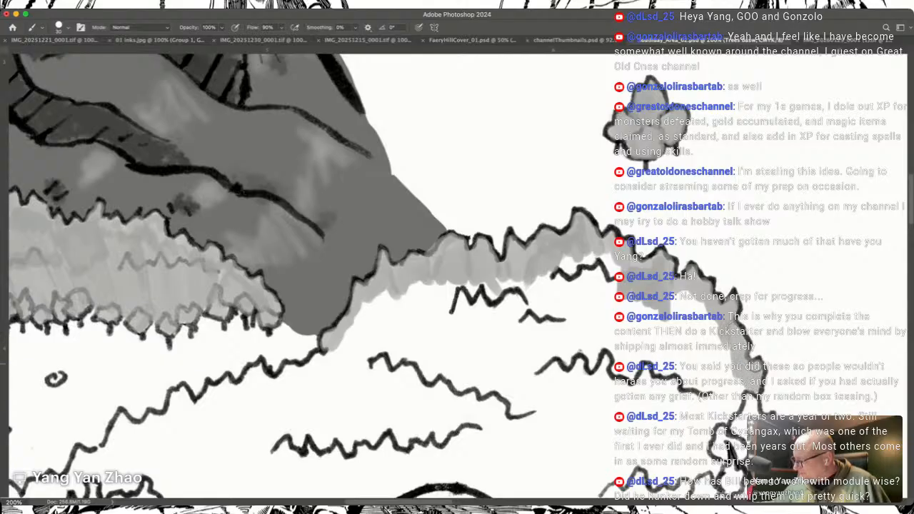
Step: Fill the uppermost trees on the Bunait Cole forest's eastern edge with grey
scroll(740, 370, down, 5)
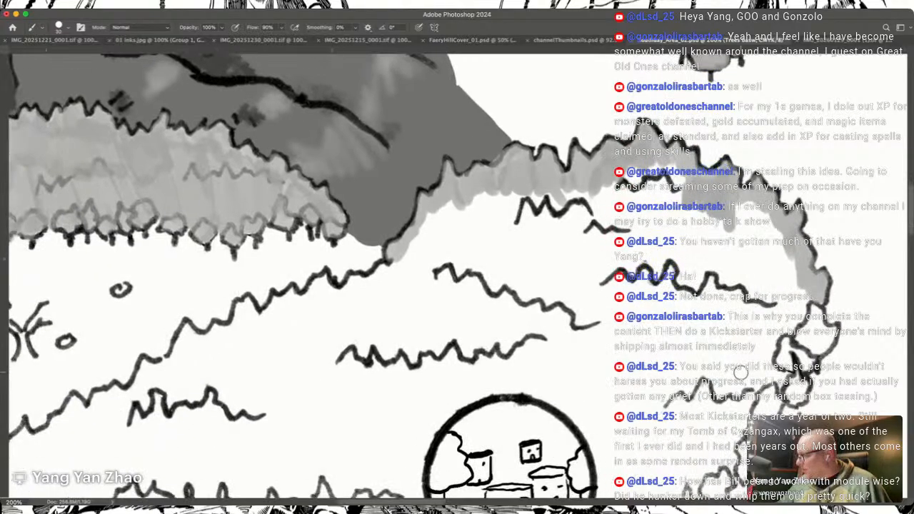
scroll(739, 370, right, 2)
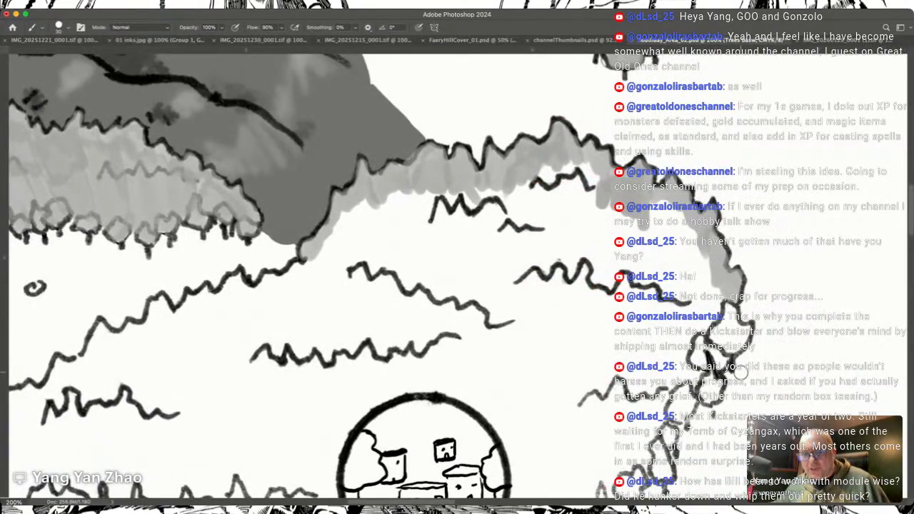
mouse_move(717, 330)
mouse_down()
mouse_move(727, 307)
mouse_move(738, 327)
mouse_move(727, 350)
mouse_move(745, 331)
mouse_up()
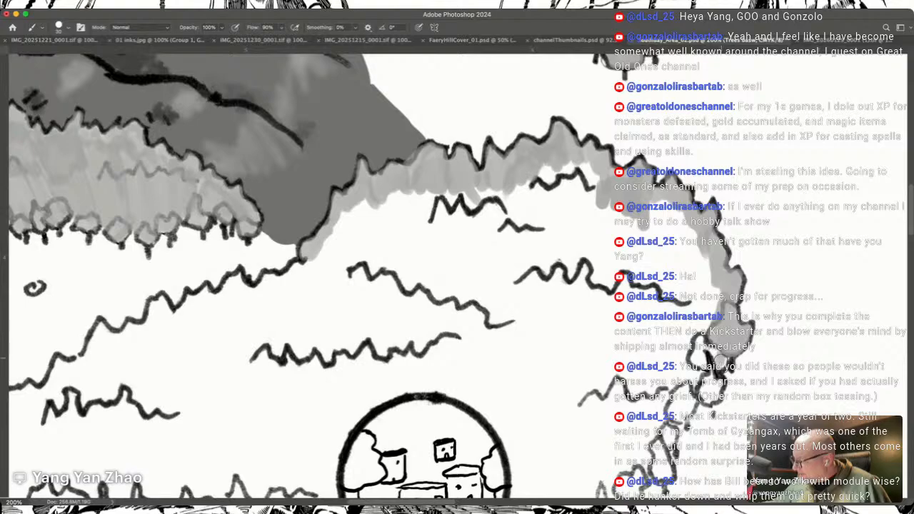
drag(714, 348, 695, 365)
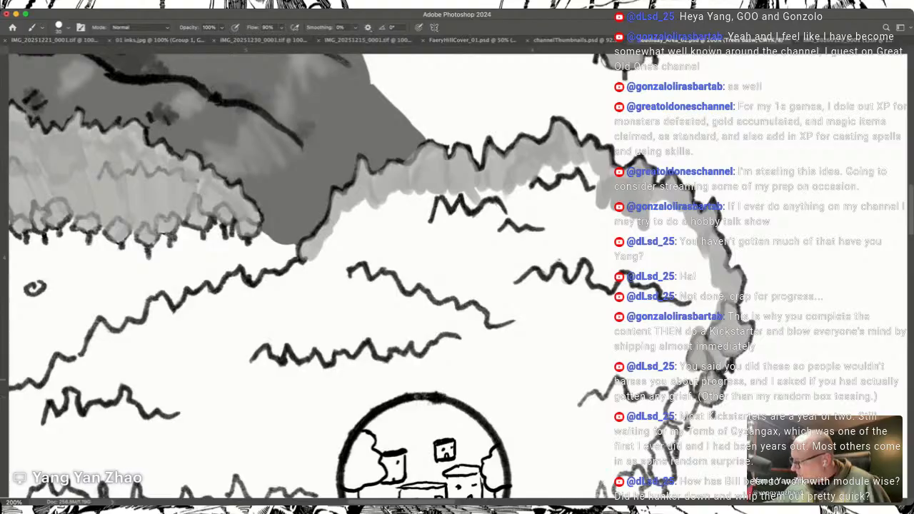
mouse_move(691, 381)
mouse_down()
mouse_move(675, 421)
mouse_move(685, 383)
mouse_up()
Step: Continue the grey down the eastern trees beside the Bunait Cole settlement circle and over the canopy just inside them
scroll(680, 388, down, 3)
scroll(680, 388, left, 3)
scroll(680, 388, down, 2)
scroll(680, 388, right, 2)
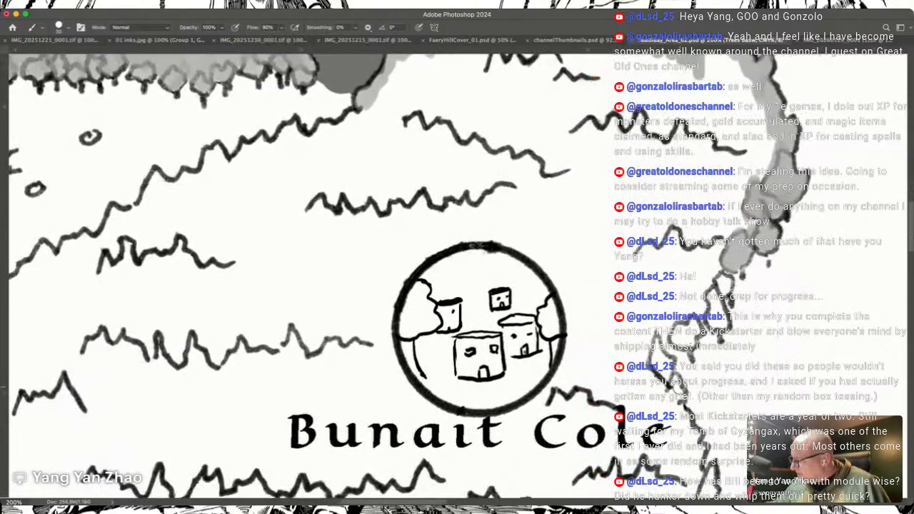
mouse_move(719, 316)
mouse_down()
mouse_move(712, 302)
mouse_move(717, 322)
mouse_move(727, 246)
mouse_up()
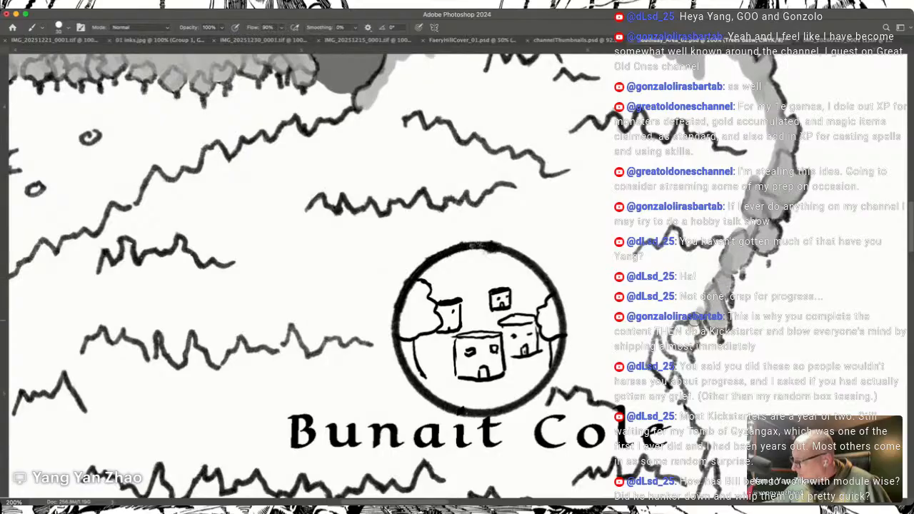
drag(692, 330, 679, 319)
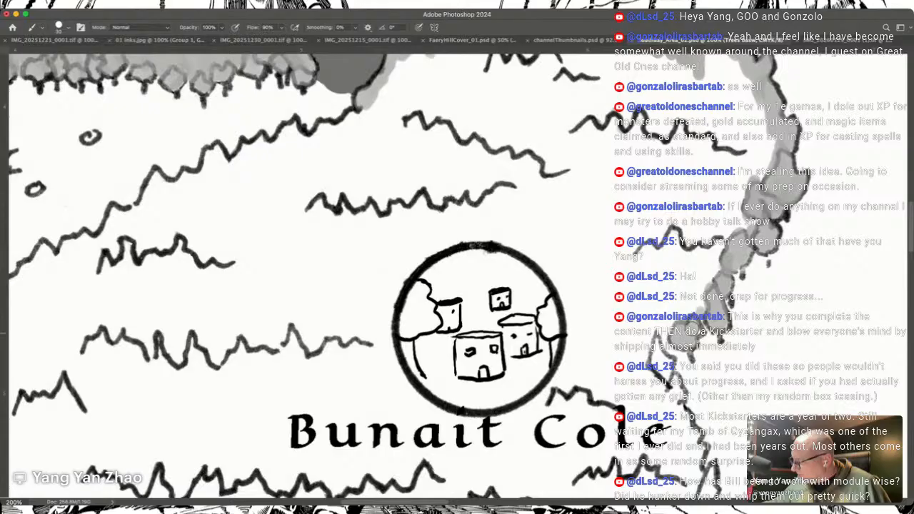
mouse_move(664, 346)
mouse_down()
mouse_move(669, 370)
mouse_move(656, 344)
mouse_up()
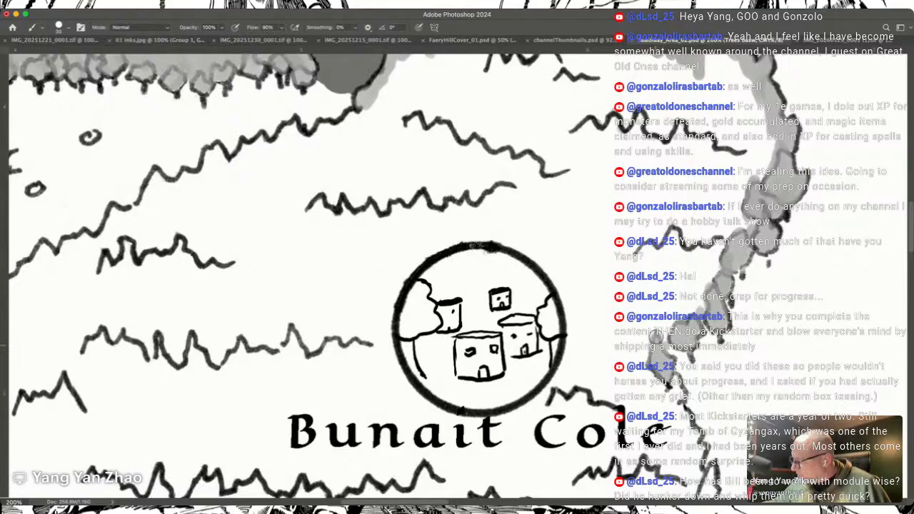
scroll(657, 325, left, 3)
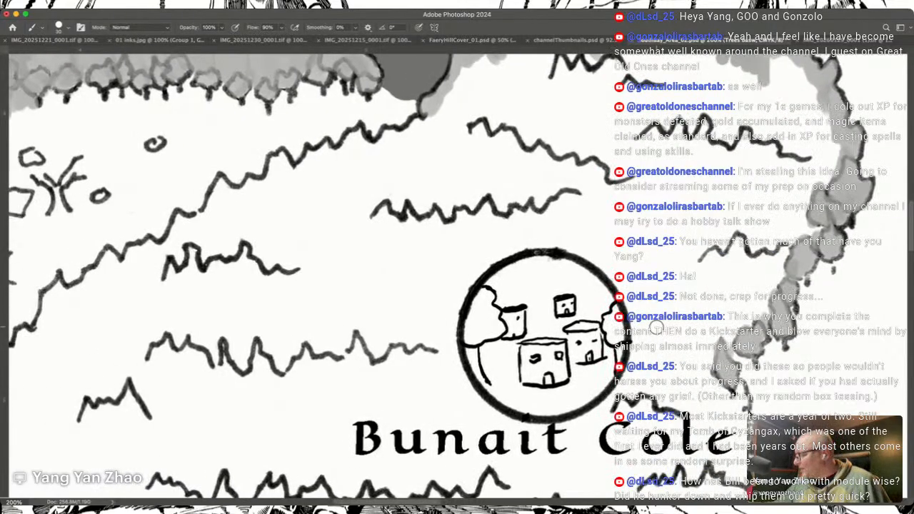
mouse_move(730, 350)
mouse_down()
mouse_move(793, 229)
mouse_move(818, 218)
mouse_move(814, 168)
mouse_move(802, 192)
mouse_move(825, 143)
mouse_move(840, 136)
mouse_move(784, 63)
mouse_move(771, 68)
mouse_move(792, 132)
mouse_move(790, 69)
mouse_move(794, 211)
mouse_move(801, 177)
mouse_move(742, 316)
mouse_move(767, 246)
mouse_move(715, 356)
mouse_up()
Step: Extend the grey down the forest's eastern side past the Bunait Cole label and around its southeastern corner trees
scroll(710, 377, down, 6)
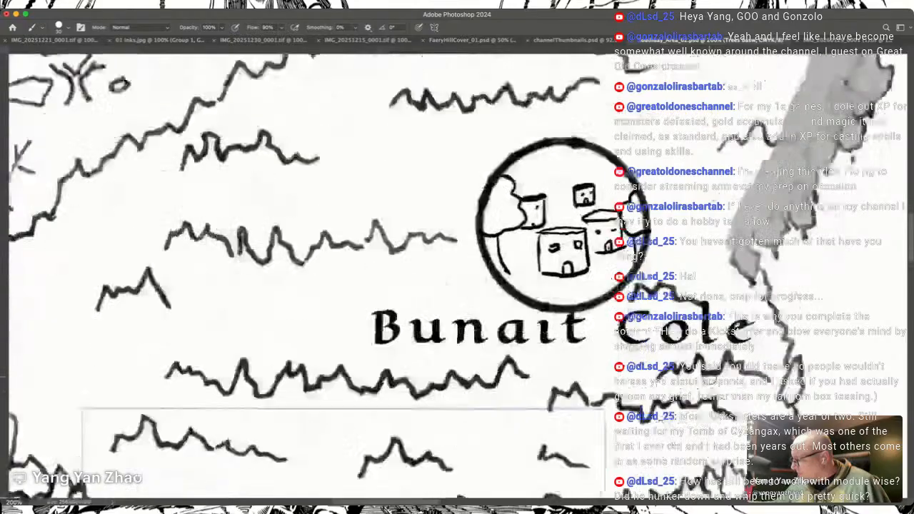
scroll(710, 376, left, 1)
mouse_move(766, 189)
mouse_down()
mouse_move(768, 176)
mouse_move(758, 170)
mouse_move(777, 217)
mouse_move(793, 207)
mouse_move(792, 246)
mouse_move(812, 294)
mouse_move(807, 320)
mouse_move(823, 296)
mouse_move(814, 363)
mouse_move(803, 389)
mouse_move(794, 382)
mouse_move(784, 392)
mouse_move(787, 407)
mouse_up()
drag(788, 372, 780, 365)
mouse_move(769, 405)
mouse_down()
mouse_move(762, 408)
mouse_move(760, 368)
mouse_move(798, 296)
mouse_move(793, 256)
mouse_move(778, 279)
mouse_move(755, 164)
mouse_move(748, 336)
mouse_up()
mouse_move(744, 433)
mouse_down()
mouse_move(740, 404)
mouse_move(743, 422)
mouse_move(723, 434)
mouse_move(713, 423)
mouse_move(724, 405)
mouse_move(734, 424)
mouse_move(698, 444)
mouse_move(679, 439)
mouse_move(687, 429)
mouse_move(675, 417)
mouse_move(729, 379)
mouse_move(747, 378)
mouse_move(741, 336)
mouse_move(723, 364)
mouse_up()
drag(698, 426, 794, 387)
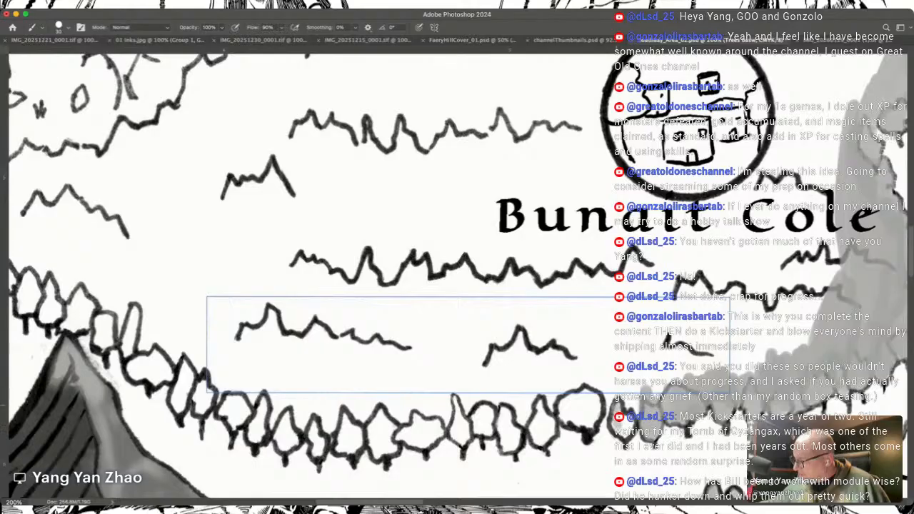
Step: Fill the forest's southern front row of trees with grey, working westward to the trees beside the mountain peak
mouse_move(630, 427)
mouse_down()
mouse_move(623, 401)
mouse_move(606, 397)
mouse_move(616, 381)
mouse_move(736, 350)
mouse_move(755, 323)
mouse_move(747, 322)
mouse_move(771, 301)
mouse_up()
scroll(755, 323, left, 5)
scroll(755, 323, down, 3)
mouse_move(725, 327)
mouse_down()
mouse_move(723, 350)
mouse_move(711, 323)
mouse_move(713, 359)
mouse_move(690, 357)
mouse_move(675, 330)
mouse_move(677, 358)
mouse_move(646, 320)
mouse_move(663, 306)
mouse_move(678, 344)
mouse_move(629, 357)
mouse_move(627, 314)
mouse_move(640, 322)
mouse_move(593, 350)
mouse_move(572, 342)
mouse_move(603, 341)
mouse_move(608, 318)
mouse_move(545, 352)
mouse_move(540, 342)
mouse_move(549, 361)
mouse_move(561, 359)
mouse_up()
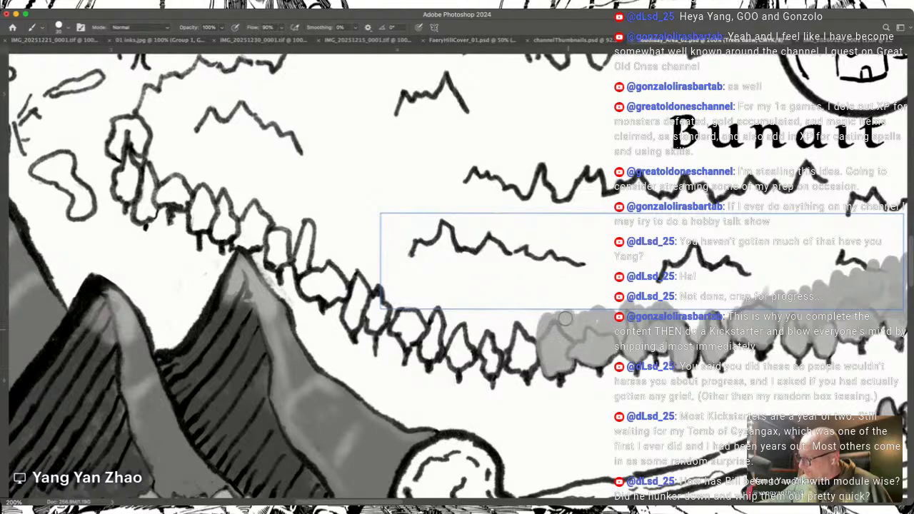
mouse_move(526, 343)
mouse_down()
mouse_move(520, 336)
mouse_move(513, 344)
mouse_move(513, 360)
mouse_move(531, 333)
mouse_up()
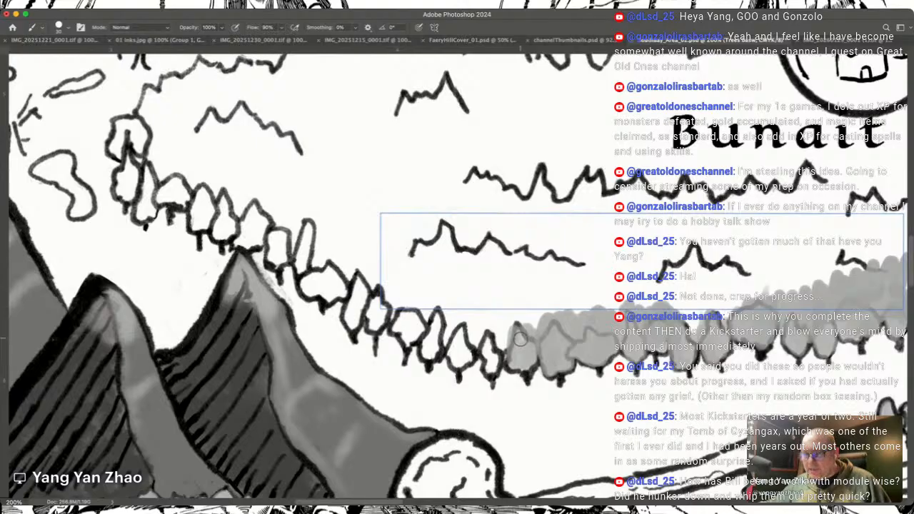
mouse_move(500, 345)
mouse_down()
mouse_move(490, 365)
mouse_move(483, 342)
mouse_move(492, 367)
mouse_move(493, 337)
mouse_move(475, 353)
mouse_move(460, 343)
mouse_move(452, 355)
mouse_move(467, 349)
mouse_move(461, 328)
mouse_move(451, 349)
mouse_move(476, 327)
mouse_move(467, 351)
mouse_move(485, 337)
mouse_up()
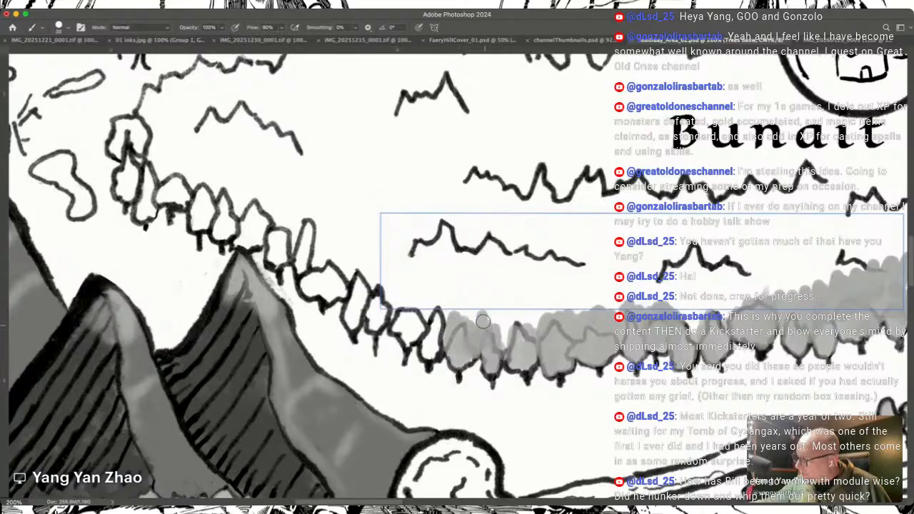
mouse_move(431, 348)
mouse_down()
mouse_move(440, 317)
mouse_move(435, 306)
mouse_move(414, 335)
mouse_move(394, 324)
mouse_move(408, 341)
mouse_move(405, 300)
mouse_move(404, 309)
mouse_move(392, 285)
mouse_move(390, 311)
mouse_move(375, 323)
mouse_move(373, 297)
mouse_move(379, 319)
mouse_move(367, 302)
mouse_move(354, 303)
mouse_move(352, 325)
mouse_move(362, 279)
mouse_move(347, 255)
mouse_up()
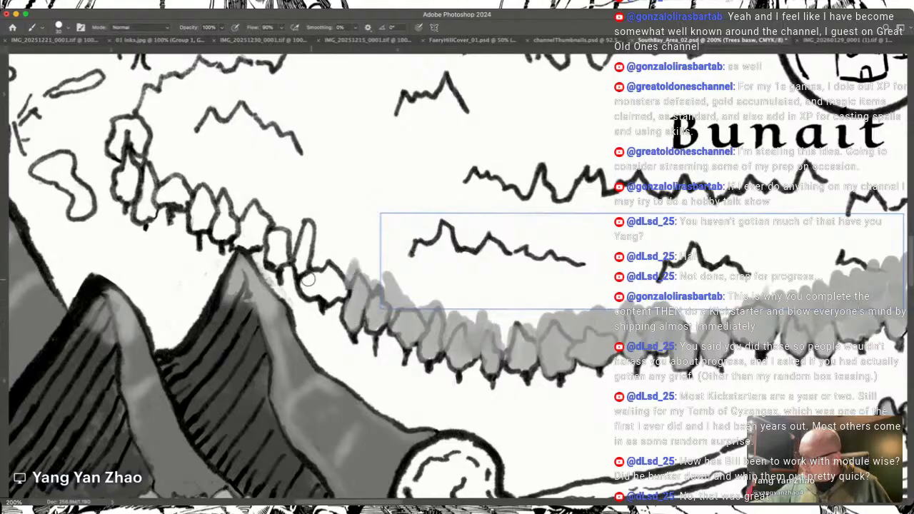
mouse_move(304, 282)
mouse_down()
mouse_move(329, 297)
mouse_move(333, 284)
mouse_move(349, 284)
mouse_move(309, 264)
mouse_move(305, 248)
mouse_move(303, 268)
mouse_move(302, 212)
mouse_move(299, 266)
mouse_move(271, 250)
mouse_up()
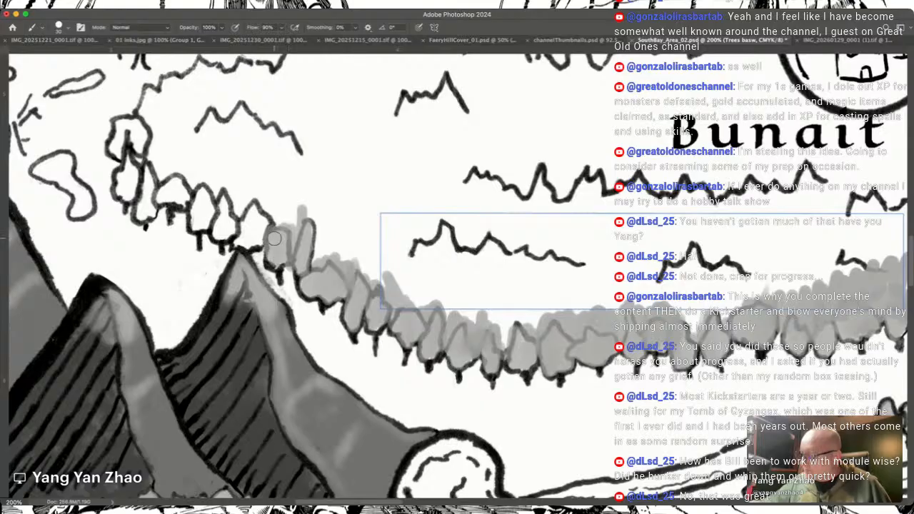
Step: Fill the trees at the western end of the front row with grey, joining them to the shaded trees above the peak
scroll(274, 238, up, 2)
scroll(273, 239, left, 2)
scroll(274, 238, up, 5)
scroll(274, 238, left, 6)
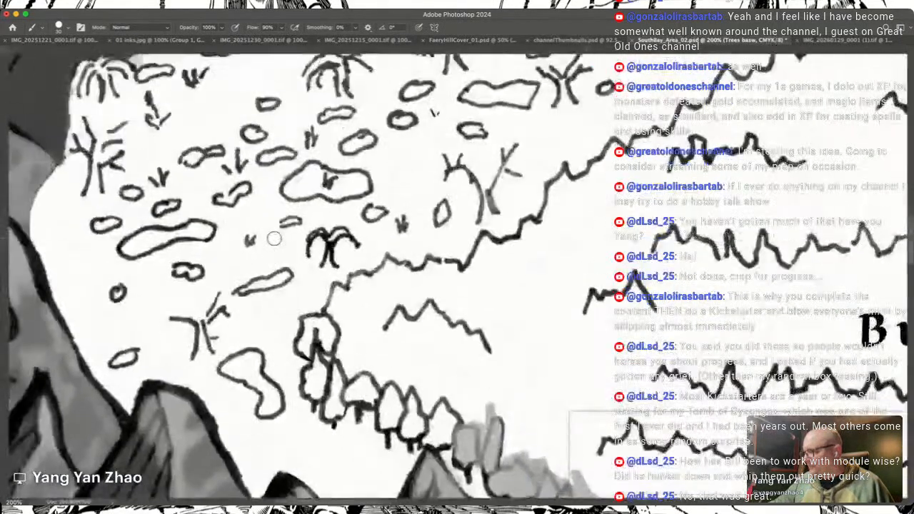
scroll(275, 237, down, 3)
mouse_move(416, 310)
mouse_down()
mouse_move(421, 281)
mouse_move(419, 310)
mouse_move(423, 302)
mouse_move(392, 284)
mouse_up()
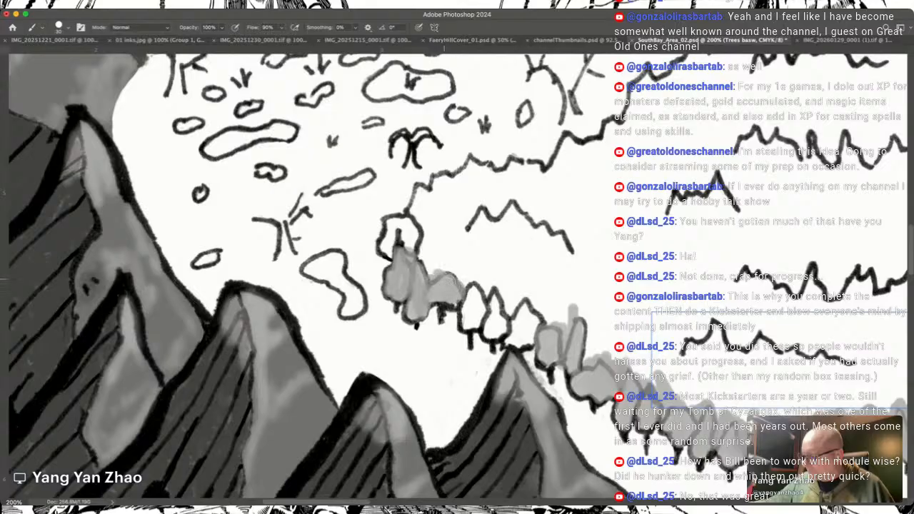
drag(472, 308, 490, 285)
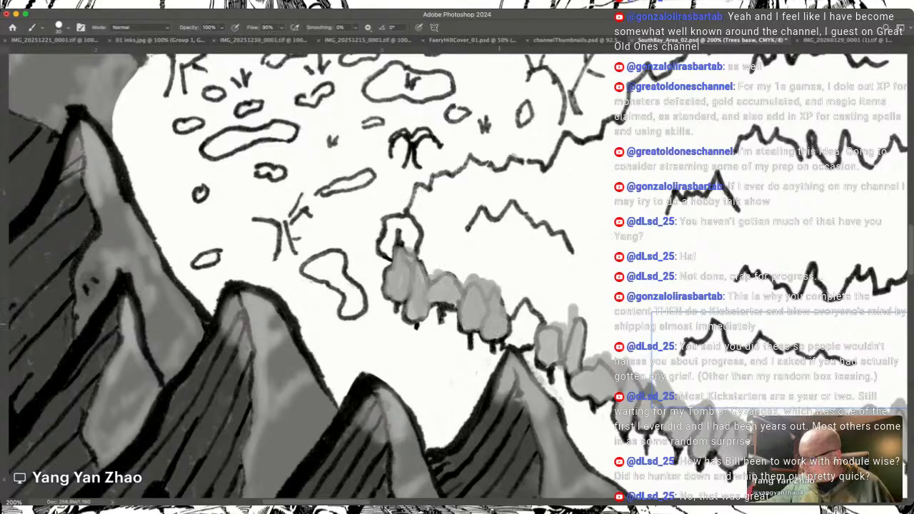
mouse_move(500, 329)
mouse_down()
mouse_move(549, 353)
mouse_move(438, 277)
mouse_move(525, 292)
mouse_move(516, 314)
mouse_move(541, 335)
mouse_move(575, 318)
mouse_move(579, 346)
mouse_move(583, 323)
mouse_move(575, 323)
mouse_move(576, 339)
mouse_move(588, 360)
mouse_move(552, 351)
mouse_up()
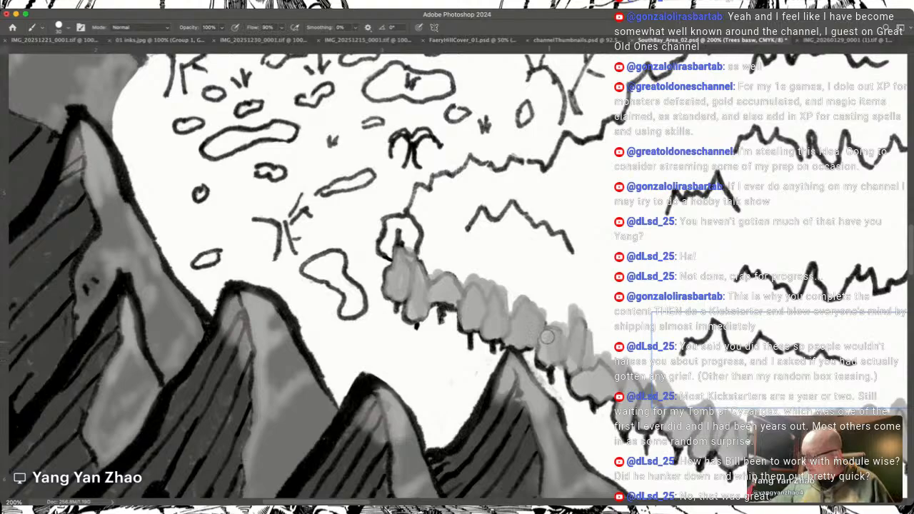
Step: Fill the forest's western canopy with grey from the front row to its upper outline, continuing northeast along that outline
scroll(541, 327, up, 4)
scroll(540, 327, left, 5)
scroll(540, 328, up, 2)
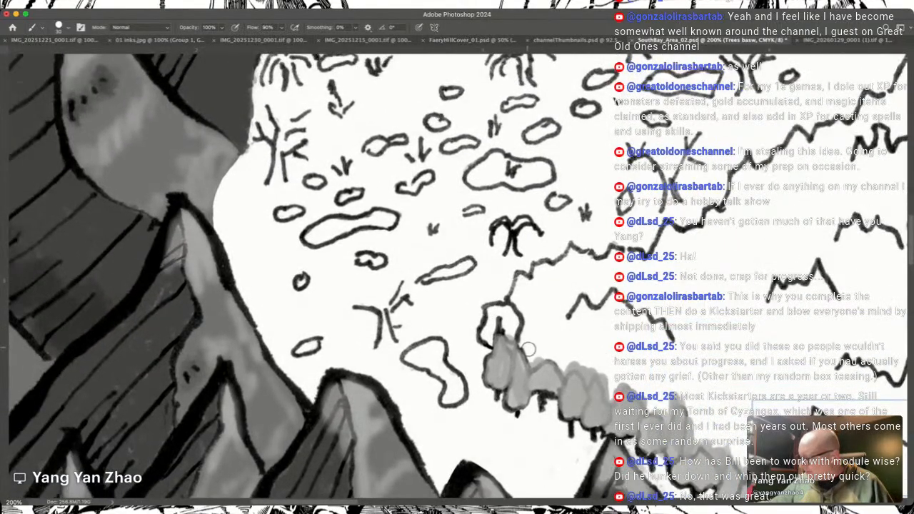
drag(521, 351, 520, 282)
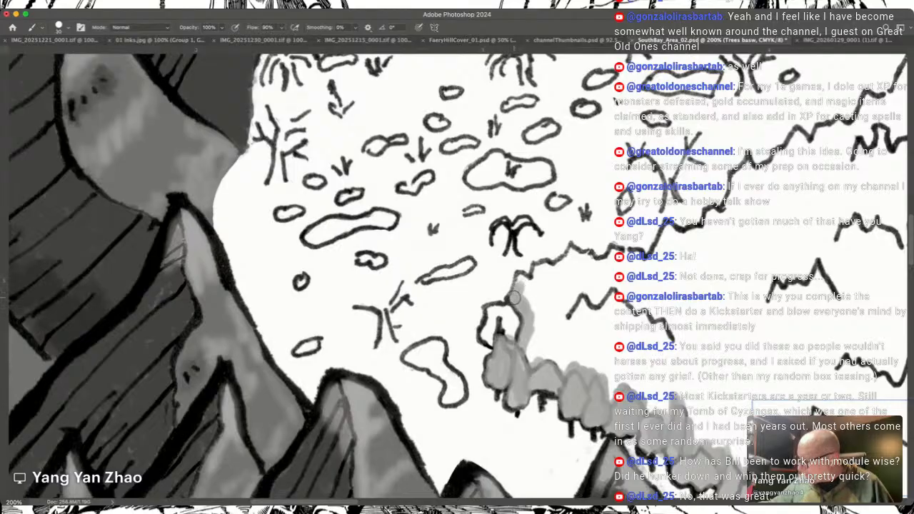
mouse_move(524, 281)
mouse_down()
mouse_move(550, 268)
mouse_move(552, 289)
mouse_move(552, 276)
mouse_move(533, 330)
mouse_move(533, 363)
mouse_move(576, 314)
mouse_move(573, 278)
mouse_move(562, 269)
mouse_move(572, 256)
mouse_move(596, 263)
mouse_move(570, 286)
mouse_move(589, 306)
mouse_move(601, 277)
mouse_move(584, 339)
mouse_move(597, 337)
mouse_move(612, 359)
mouse_move(657, 397)
mouse_up()
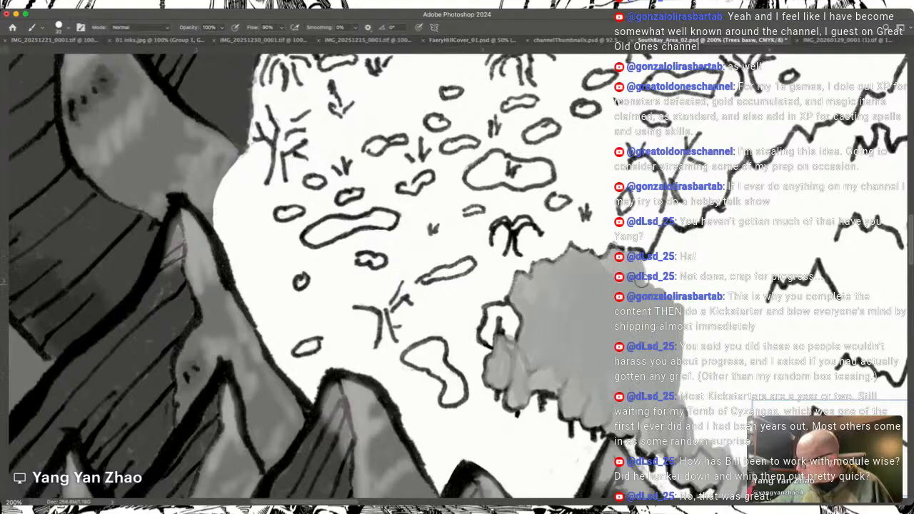
mouse_move(657, 257)
mouse_down()
mouse_move(670, 235)
mouse_move(683, 246)
mouse_move(679, 258)
mouse_move(679, 237)
mouse_up()
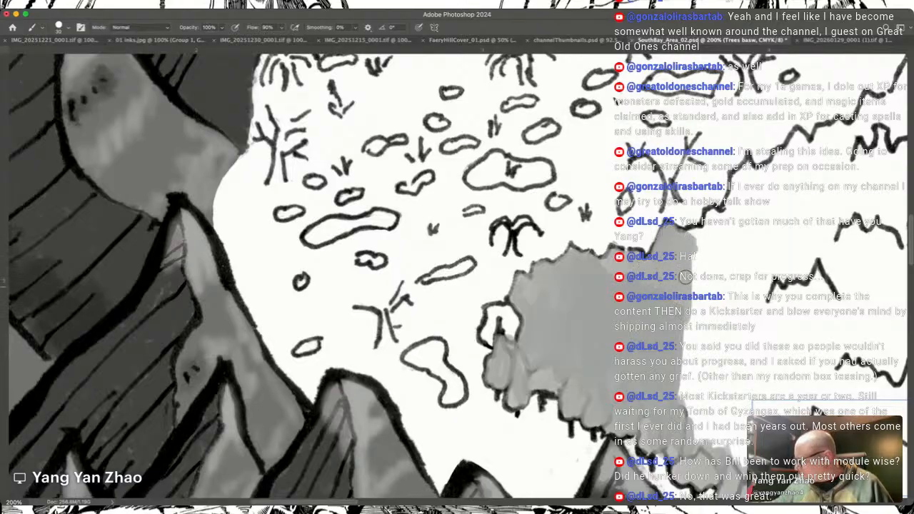
mouse_move(686, 312)
mouse_down()
mouse_move(689, 237)
mouse_move(693, 307)
mouse_move(689, 241)
mouse_move(735, 188)
mouse_move(736, 229)
mouse_move(719, 257)
mouse_move(730, 199)
mouse_move(714, 257)
mouse_up()
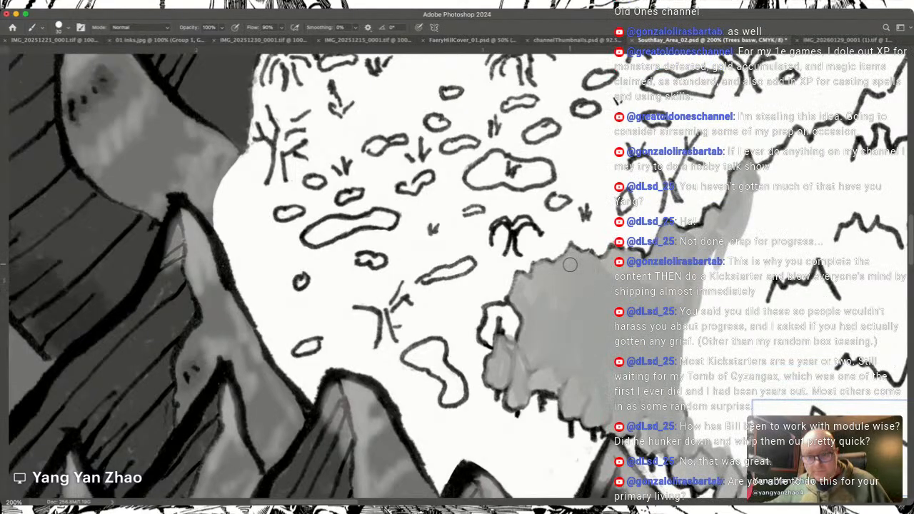
scroll(570, 264, down, 3)
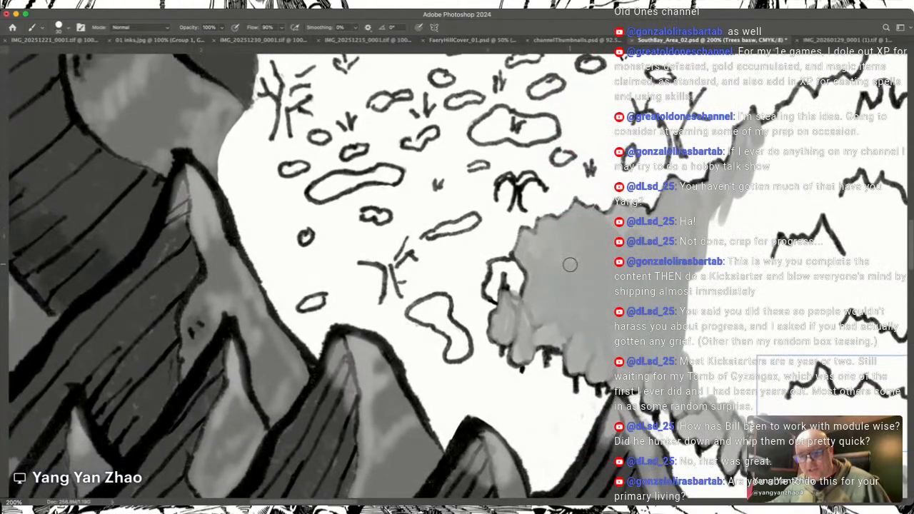
scroll(570, 264, right, 3)
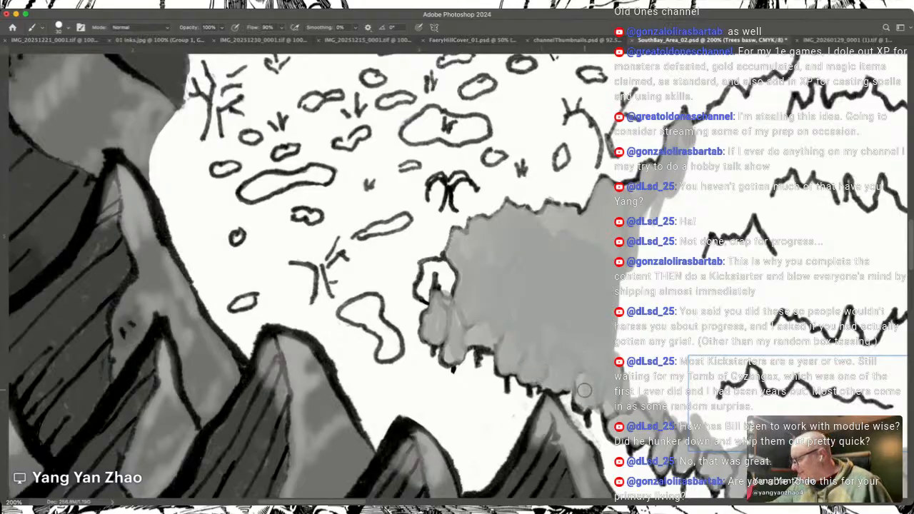
Step: Extend the grey tree base northeast beneath the forest's upper outline, widening it eastward into the white canopy
scroll(584, 389, up, 4)
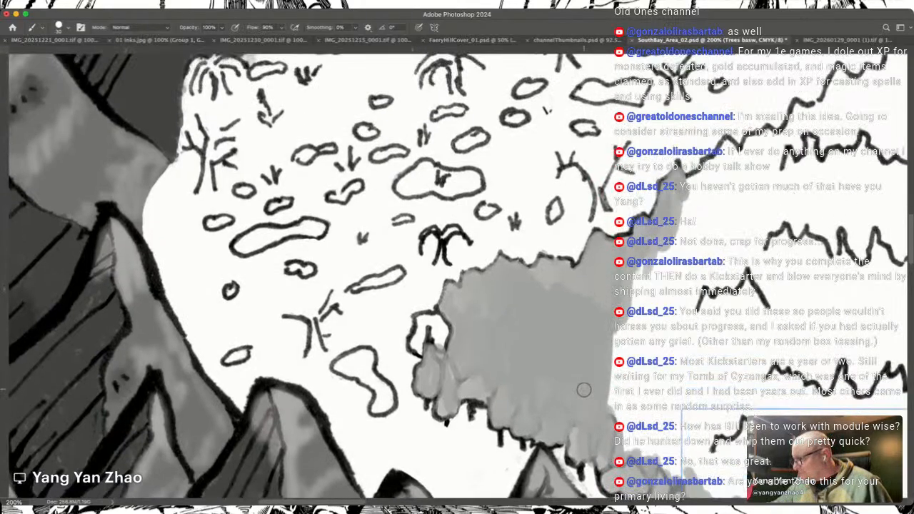
key(e)
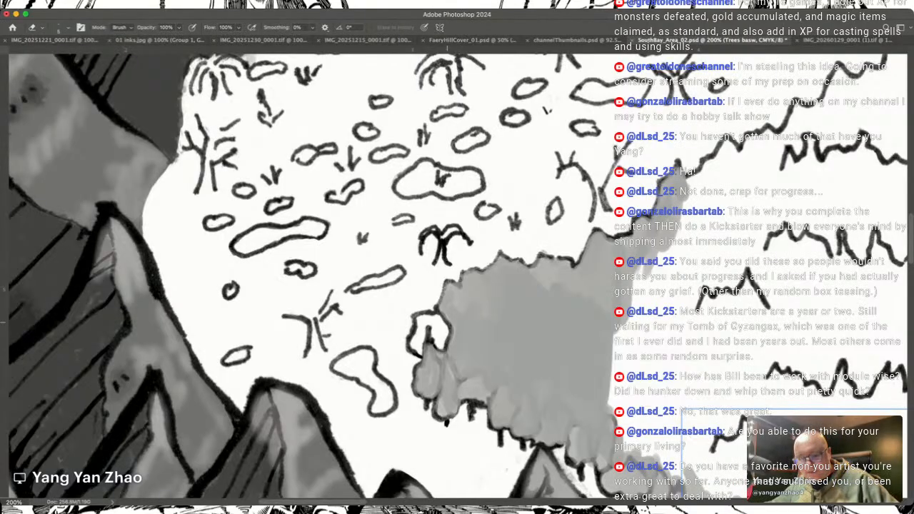
key(b)
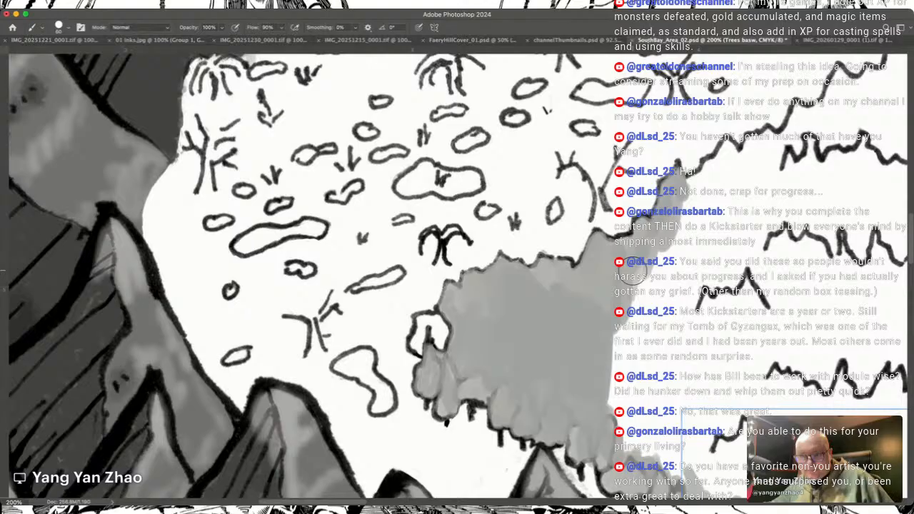
mouse_move(635, 277)
mouse_down()
mouse_move(618, 412)
mouse_move(620, 354)
mouse_move(640, 288)
mouse_move(640, 413)
mouse_move(664, 251)
mouse_move(678, 260)
mouse_move(658, 332)
mouse_move(702, 185)
mouse_move(690, 189)
mouse_move(729, 151)
mouse_move(698, 338)
mouse_move(709, 188)
mouse_move(669, 397)
mouse_move(678, 390)
mouse_move(641, 393)
mouse_move(623, 450)
mouse_move(686, 461)
mouse_move(708, 326)
mouse_move(745, 245)
mouse_move(733, 286)
mouse_move(712, 312)
mouse_move(724, 256)
mouse_move(738, 204)
mouse_up()
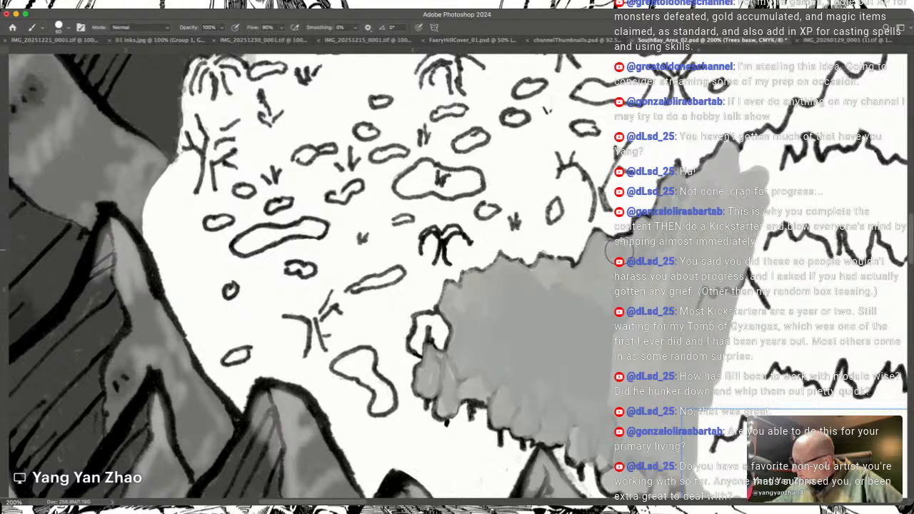
mouse_move(759, 164)
mouse_down()
mouse_move(771, 162)
mouse_move(751, 170)
mouse_move(766, 156)
mouse_move(750, 147)
mouse_move(765, 141)
mouse_move(778, 153)
mouse_move(778, 169)
mouse_move(749, 263)
mouse_move(744, 363)
mouse_move(723, 263)
mouse_move(682, 292)
mouse_move(651, 250)
mouse_up()
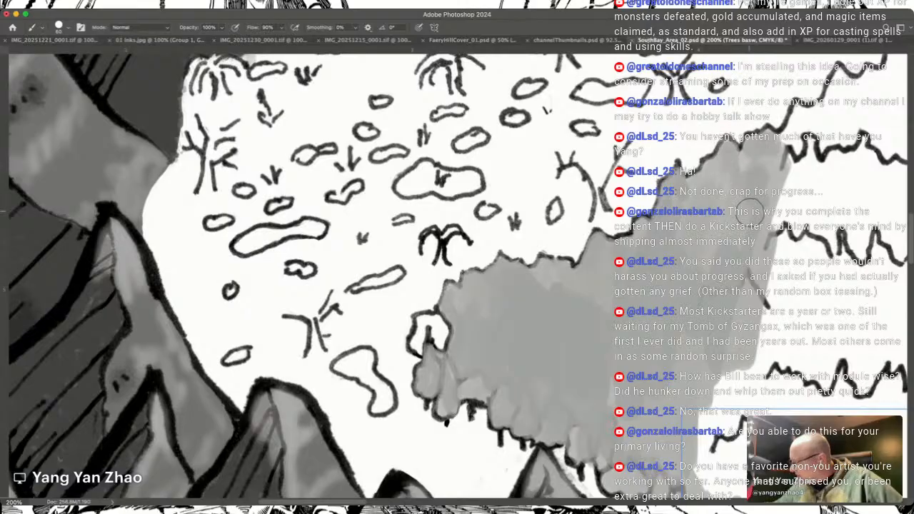
Step: Continue the grey along the forest's upper outline up to the dark mountain foot at the north
scroll(746, 225, right, 10)
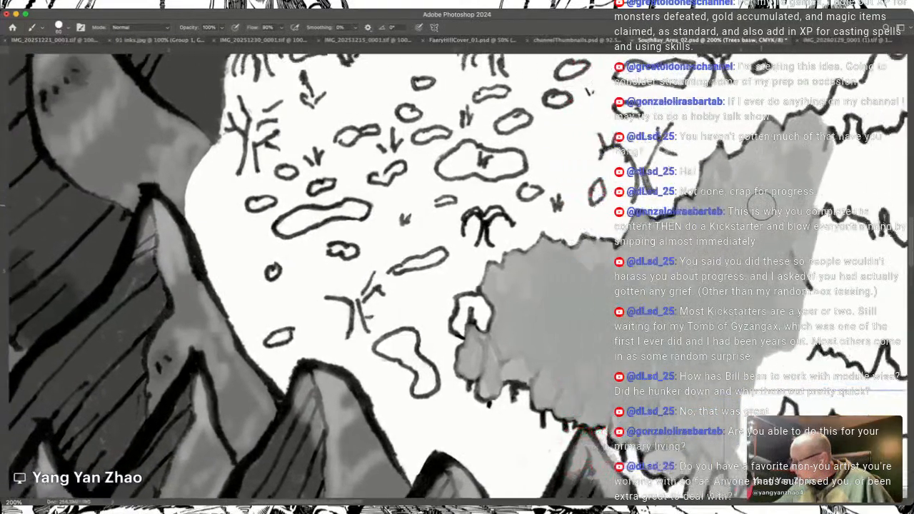
scroll(761, 207, up, 5)
scroll(761, 207, left, 5)
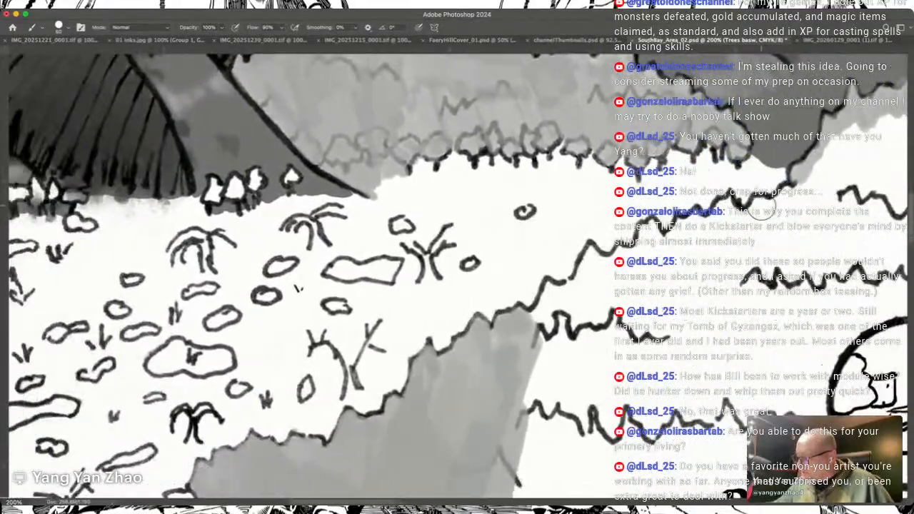
mouse_move(544, 323)
mouse_down()
mouse_move(550, 289)
mouse_move(582, 285)
mouse_move(584, 277)
mouse_move(570, 290)
mouse_move(592, 252)
mouse_move(597, 279)
mouse_move(611, 268)
mouse_move(598, 262)
mouse_move(633, 260)
mouse_move(650, 235)
mouse_move(557, 410)
mouse_move(581, 293)
mouse_move(541, 341)
mouse_move(513, 425)
mouse_move(585, 291)
mouse_move(605, 276)
mouse_move(591, 252)
mouse_move(591, 273)
mouse_move(670, 250)
mouse_move(655, 240)
mouse_move(726, 214)
mouse_up()
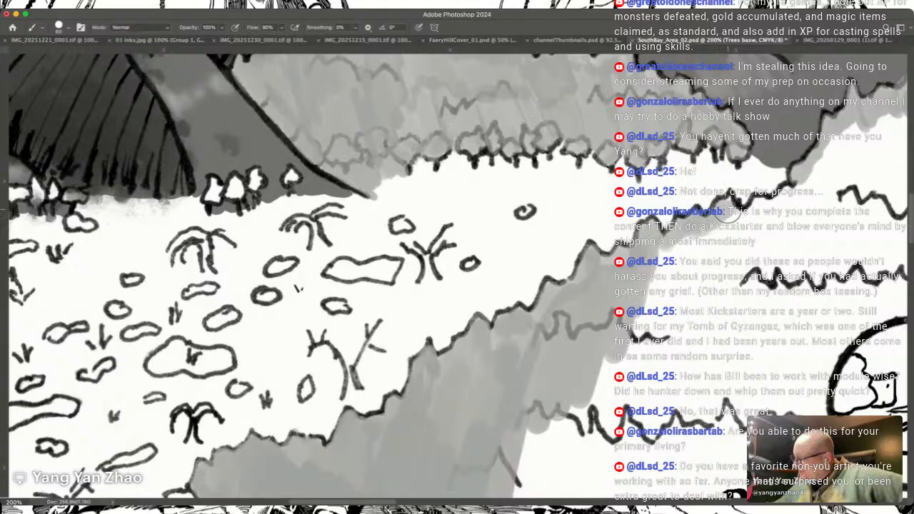
mouse_move(731, 217)
mouse_down()
mouse_move(772, 212)
mouse_move(814, 179)
mouse_up()
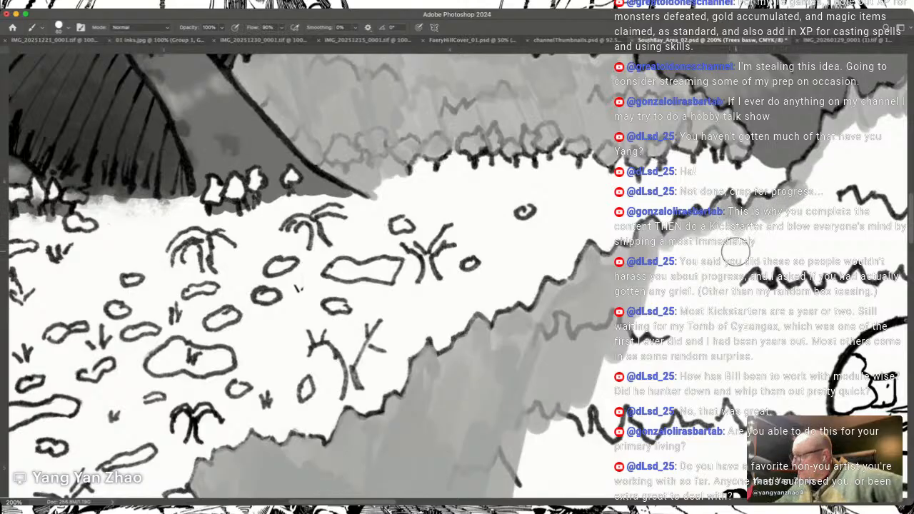
Step: Enlarge the brush and fill the canopy beneath the northern outline with broad grey strokes toward the forest's northern edge
key(])
key(])
key(])
key(])
key(])
key(])
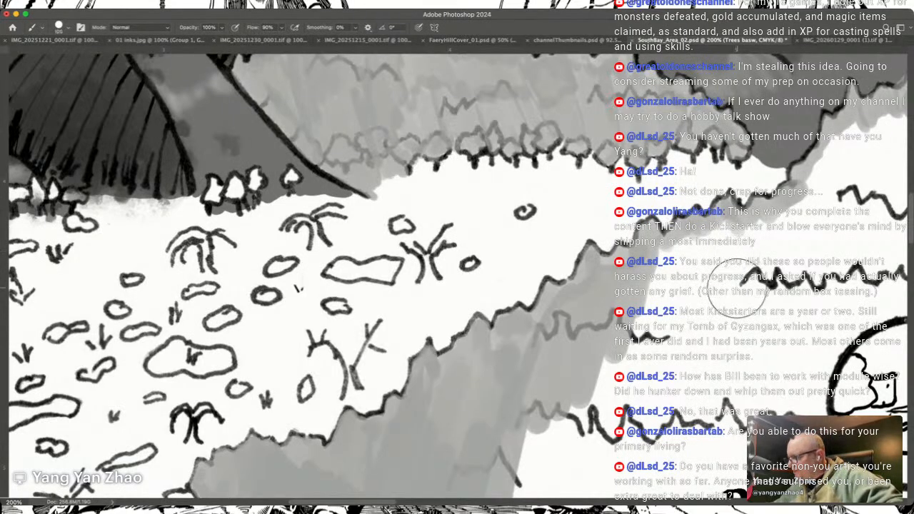
mouse_move(719, 310)
mouse_down()
mouse_move(725, 245)
mouse_move(724, 255)
mouse_move(693, 265)
mouse_move(718, 262)
mouse_move(695, 375)
mouse_move(739, 279)
mouse_move(815, 228)
mouse_up()
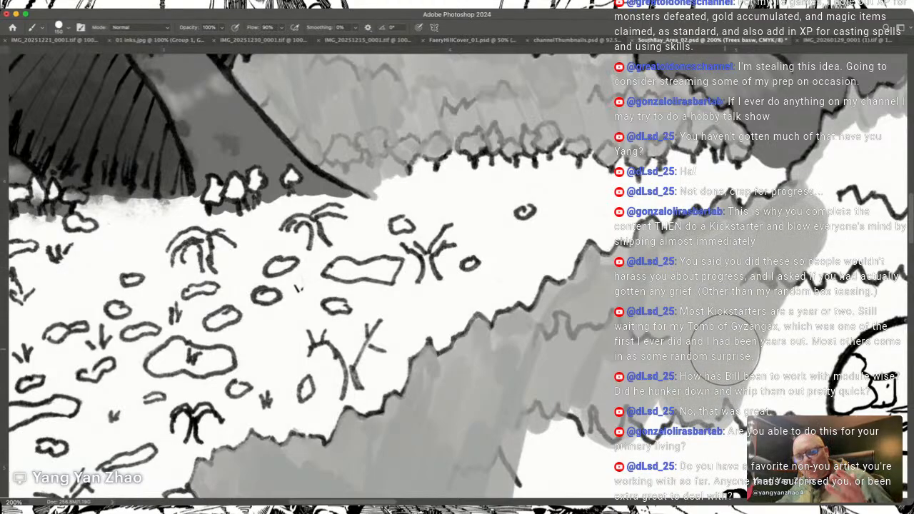
scroll(725, 351, right, 10)
scroll(725, 351, up, 4)
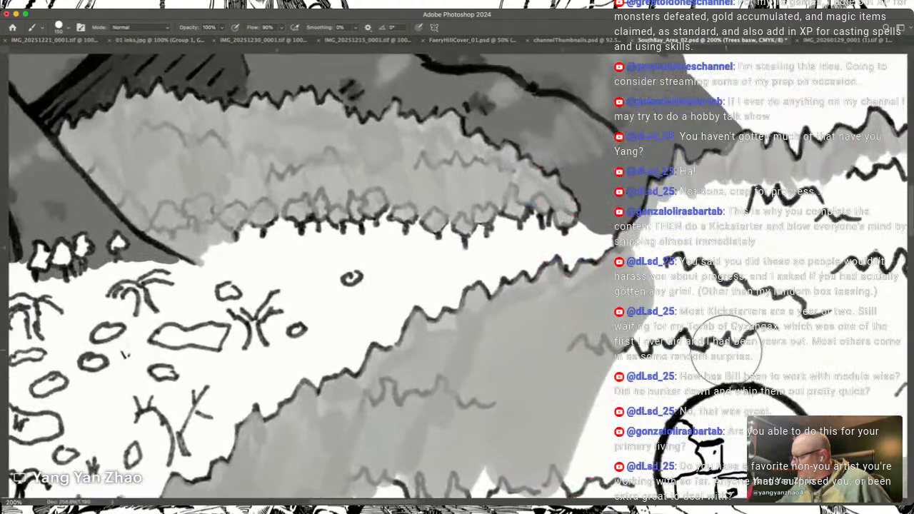
scroll(725, 350, right, 2)
scroll(726, 350, down, 1)
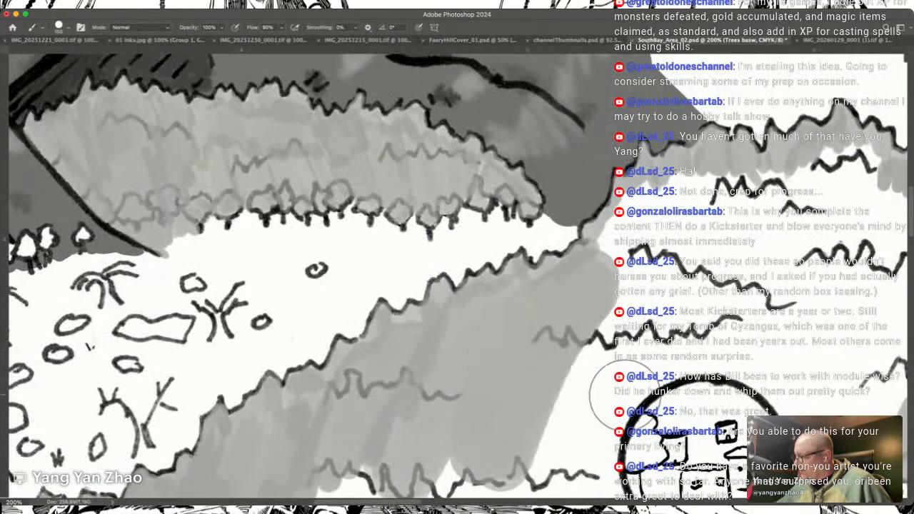
mouse_move(605, 413)
mouse_down()
mouse_move(581, 404)
mouse_move(623, 294)
mouse_move(602, 312)
mouse_move(626, 299)
mouse_move(646, 241)
mouse_move(645, 228)
mouse_move(635, 237)
mouse_move(620, 219)
mouse_move(681, 181)
mouse_move(682, 198)
mouse_move(619, 304)
mouse_move(709, 247)
mouse_move(663, 332)
mouse_move(810, 196)
mouse_move(747, 210)
mouse_move(780, 187)
mouse_up()
Step: Fill the northern canopy with grey around the village circle and down its western side toward the Bunait Cole label
scroll(729, 235, right, 6)
scroll(729, 234, down, 2)
scroll(728, 235, up, 2)
mouse_move(696, 183)
mouse_down()
mouse_move(648, 166)
mouse_move(647, 179)
mouse_move(723, 161)
mouse_move(696, 151)
mouse_move(663, 211)
mouse_move(687, 243)
mouse_move(745, 254)
mouse_move(730, 315)
mouse_move(766, 290)
mouse_move(758, 184)
mouse_move(768, 264)
mouse_move(727, 407)
mouse_move(637, 368)
mouse_move(588, 314)
mouse_move(550, 302)
mouse_move(613, 354)
mouse_move(607, 249)
mouse_move(645, 242)
mouse_move(672, 341)
mouse_up()
mouse_move(665, 446)
mouse_down()
mouse_move(690, 438)
mouse_move(728, 379)
mouse_move(727, 370)
mouse_move(717, 410)
mouse_move(701, 321)
mouse_move(734, 384)
mouse_move(725, 407)
mouse_move(756, 246)
mouse_up()
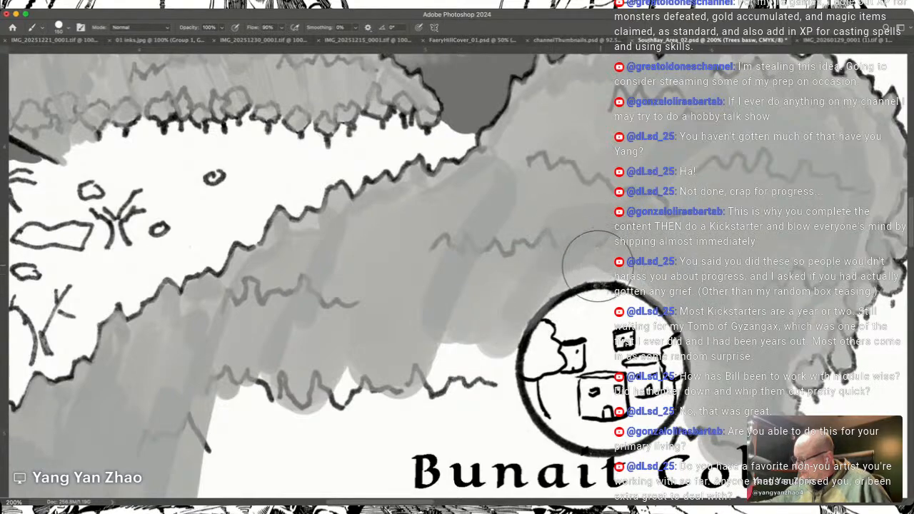
drag(395, 420, 616, 305)
mouse_move(704, 262)
mouse_down()
mouse_move(716, 316)
mouse_move(720, 248)
mouse_move(688, 295)
mouse_move(686, 240)
mouse_move(666, 226)
mouse_move(622, 298)
mouse_move(592, 326)
mouse_move(551, 420)
mouse_move(571, 278)
mouse_move(557, 262)
mouse_move(467, 388)
mouse_move(477, 255)
mouse_move(403, 368)
mouse_move(387, 419)
mouse_up()
Step: Fill the remaining white canopy between the Bunait Cole label and the forest's southern front row with grey
scroll(387, 419, down, 5)
scroll(391, 421, up, 1)
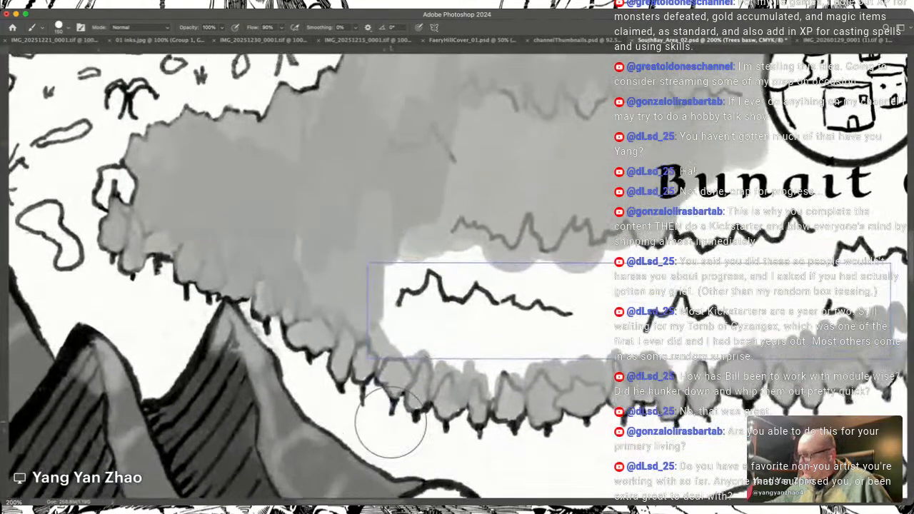
scroll(391, 423, up, 1)
mouse_move(375, 355)
mouse_down()
mouse_move(415, 294)
mouse_move(399, 321)
mouse_move(468, 279)
mouse_move(511, 214)
mouse_move(522, 385)
mouse_move(500, 400)
mouse_move(497, 439)
mouse_move(543, 278)
mouse_move(568, 368)
mouse_move(594, 376)
mouse_move(636, 343)
mouse_move(662, 353)
mouse_move(705, 229)
mouse_move(726, 232)
mouse_move(696, 378)
mouse_move(716, 346)
mouse_move(790, 337)
mouse_move(827, 286)
mouse_move(766, 223)
mouse_move(637, 128)
mouse_move(546, 130)
mouse_up()
mouse_move(671, 260)
mouse_down()
mouse_move(678, 236)
mouse_move(675, 247)
mouse_move(717, 207)
mouse_move(740, 240)
mouse_move(736, 250)
mouse_move(778, 232)
mouse_move(793, 154)
mouse_move(754, 178)
mouse_move(800, 125)
mouse_move(707, 207)
mouse_move(833, 261)
mouse_up()
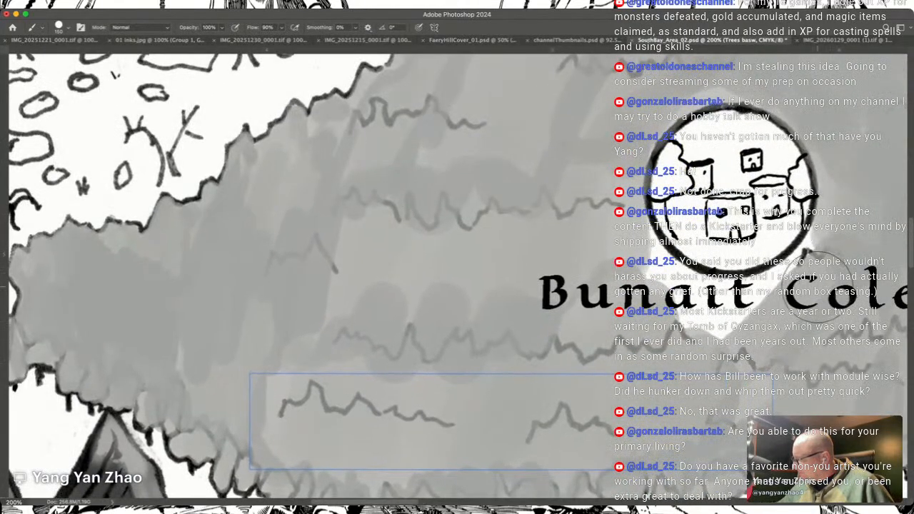
Step: Reduce the brush size and fill the white gaps between the village circle and the Bunait Cole label with grey
key(bracketleft)
key(bracketleft)
key(bracketleft)
key(bracketleft)
key(bracketleft)
key(bracketleft)
key(bracketleft)
key(bracketleft)
mouse_move(762, 297)
mouse_down()
mouse_move(797, 266)
mouse_move(821, 225)
mouse_up()
mouse_move(792, 269)
mouse_down()
mouse_move(762, 293)
mouse_move(814, 244)
mouse_move(717, 327)
mouse_move(728, 319)
mouse_move(725, 333)
mouse_up()
mouse_move(649, 263)
mouse_down()
mouse_move(688, 333)
mouse_move(637, 267)
mouse_move(690, 307)
mouse_move(638, 208)
mouse_move(680, 308)
mouse_move(718, 309)
mouse_move(684, 269)
mouse_move(729, 300)
mouse_move(750, 300)
mouse_move(757, 285)
mouse_move(704, 286)
mouse_move(767, 282)
mouse_move(818, 259)
mouse_move(832, 266)
mouse_up()
mouse_move(776, 358)
mouse_down()
mouse_move(753, 361)
mouse_move(728, 386)
mouse_up()
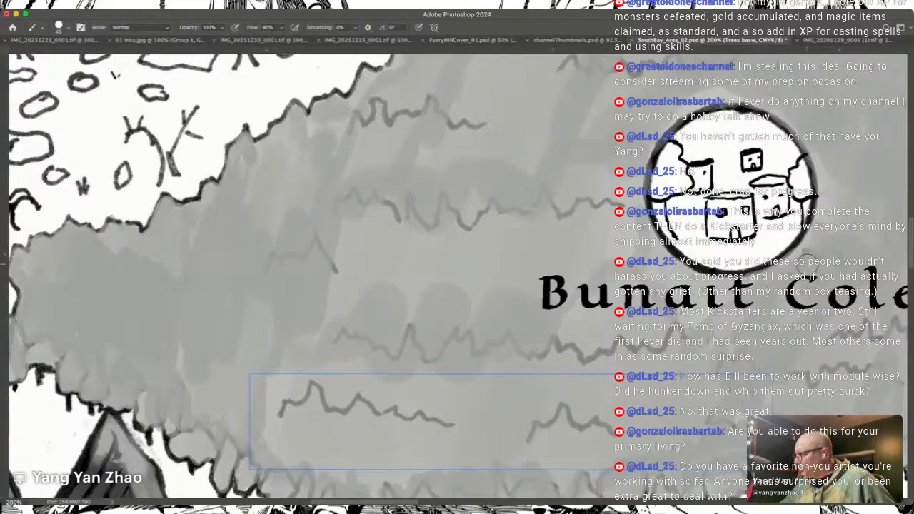
Step: Touch up the grey across the southern canopy and its edge trees below the Bunait Cole label with a small brush
scroll(830, 279, right, 5)
scroll(830, 280, up, 2)
scroll(830, 279, down, 5)
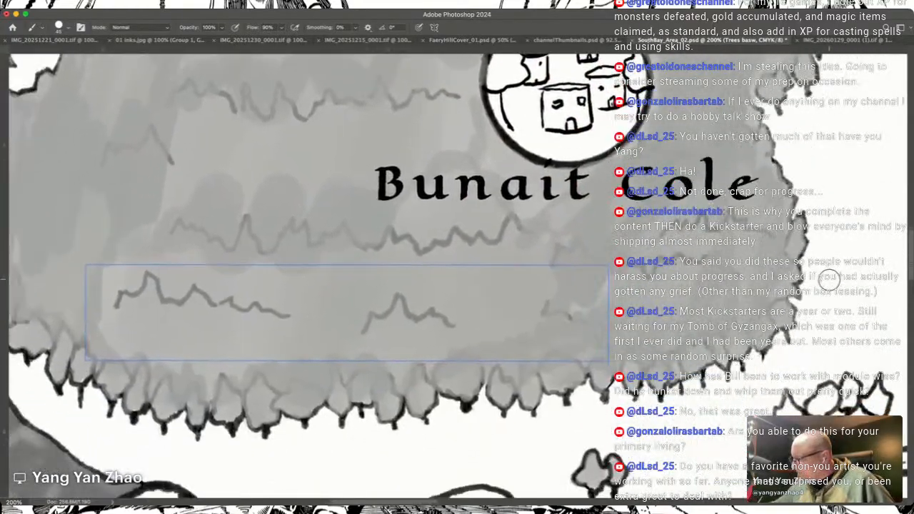
scroll(830, 279, left, 10)
scroll(830, 279, up, 3)
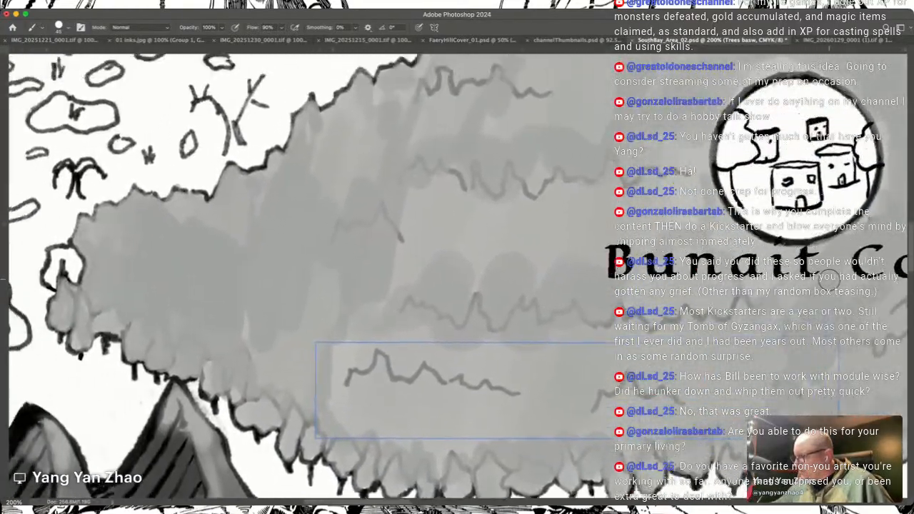
scroll(830, 279, down, 7)
scroll(830, 280, right, 13)
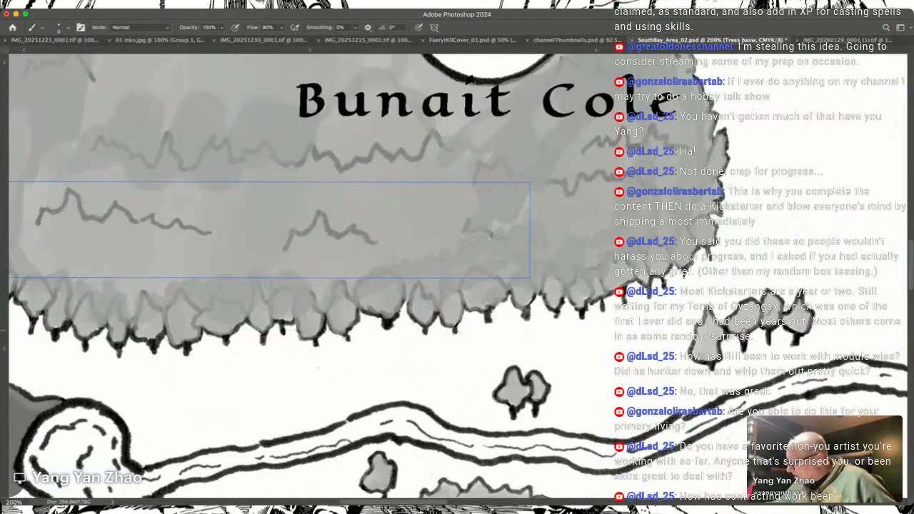
mouse_move(407, 188)
mouse_down()
mouse_move(477, 227)
mouse_move(697, 290)
mouse_move(697, 307)
mouse_move(743, 329)
mouse_up()
Step: Smudge the grey strokes in the forest's western canopy above the mountain peak to blend the tones
scroll(743, 328, left, 6)
scroll(743, 328, up, 3)
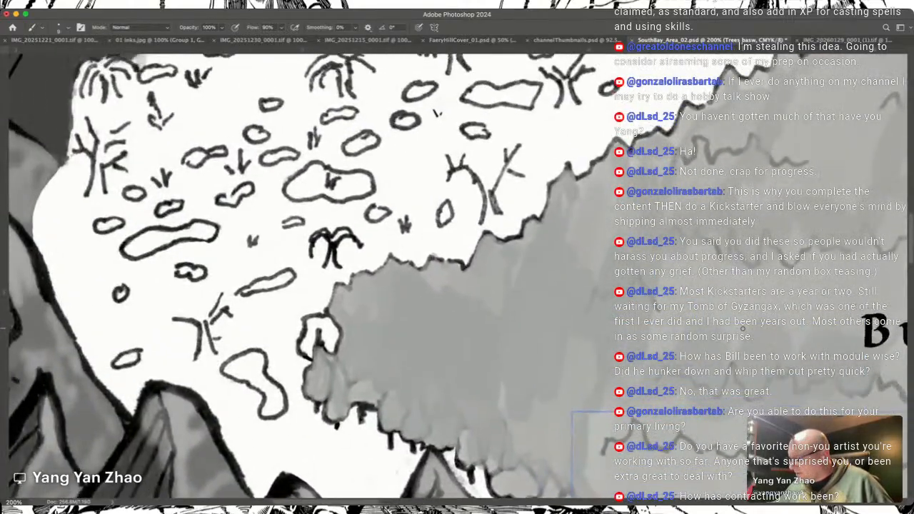
scroll(743, 329, right, 10)
scroll(743, 328, up, 4)
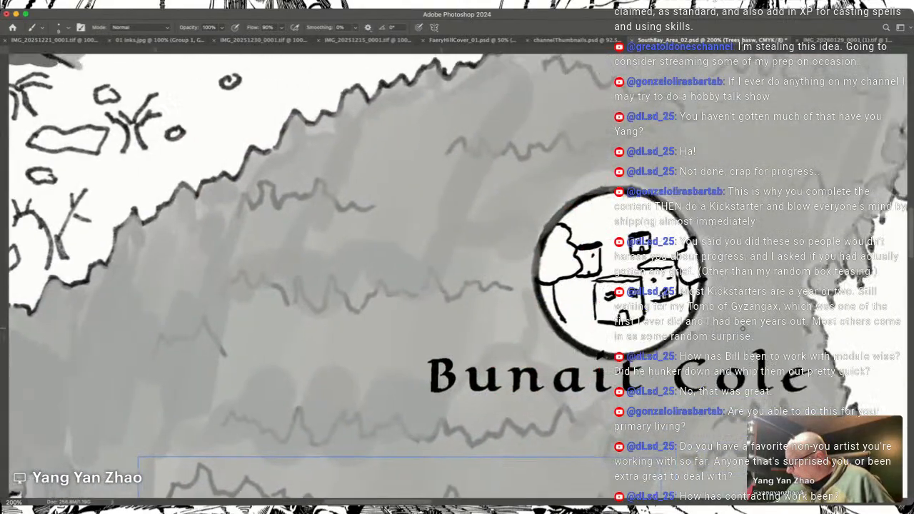
scroll(743, 328, left, 10)
scroll(743, 329, down, 8)
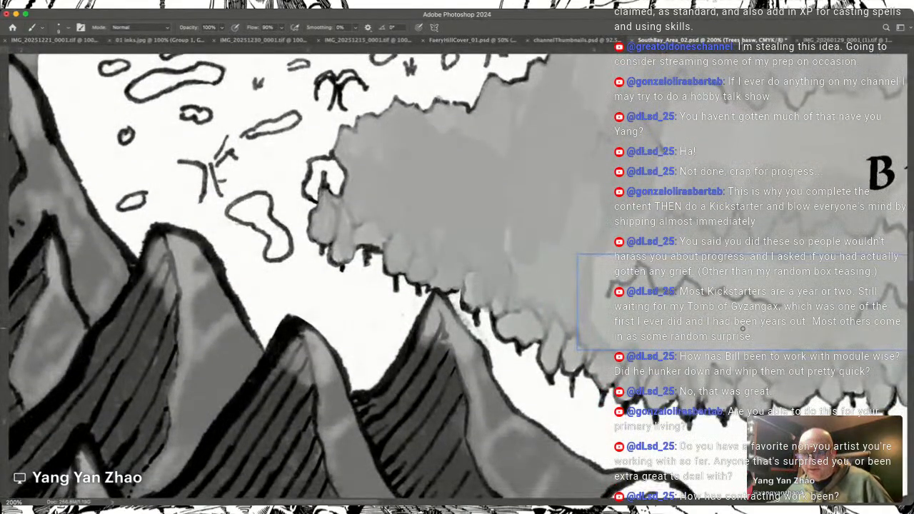
key(r)
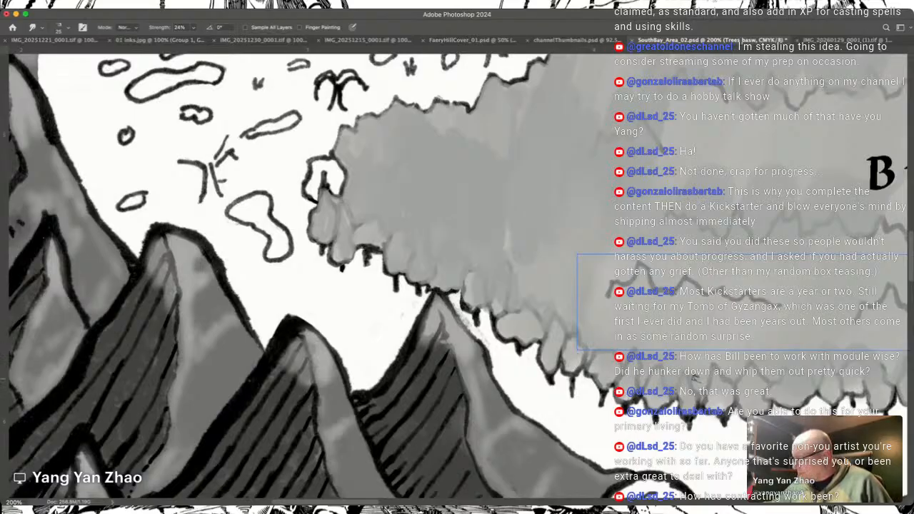
drag(428, 250, 594, 326)
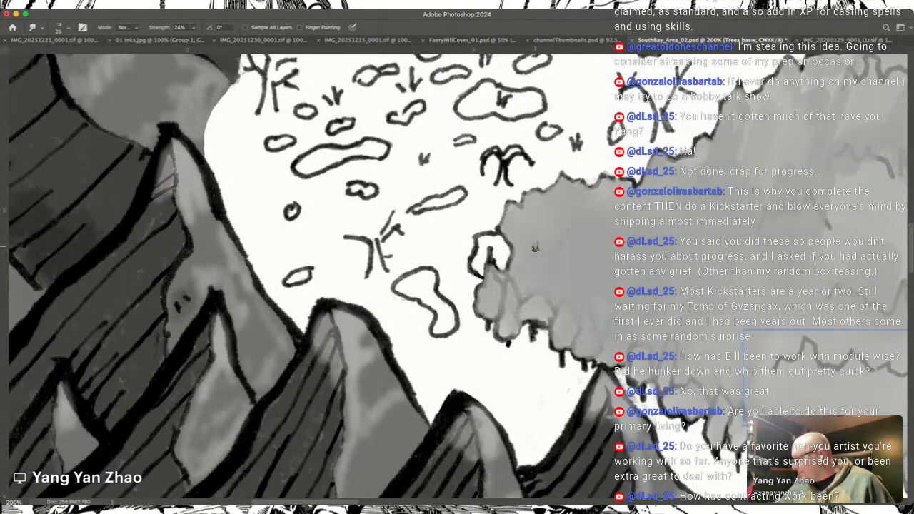
Step: Smudge the grey tones along the forest's upper outline, blending them northeastward toward the village circle
scroll(535, 247, down, 1)
scroll(535, 247, right, 2)
scroll(535, 247, up, 3)
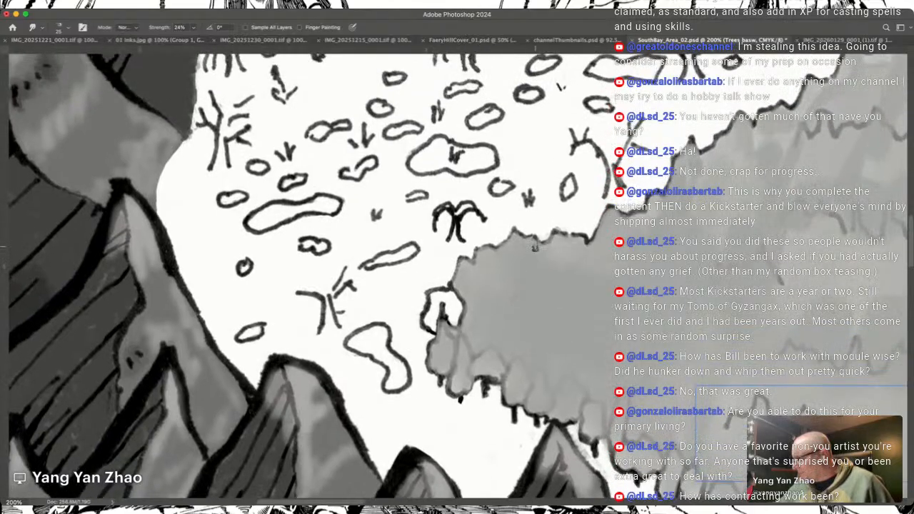
scroll(535, 247, down, 3)
scroll(535, 247, up, 3)
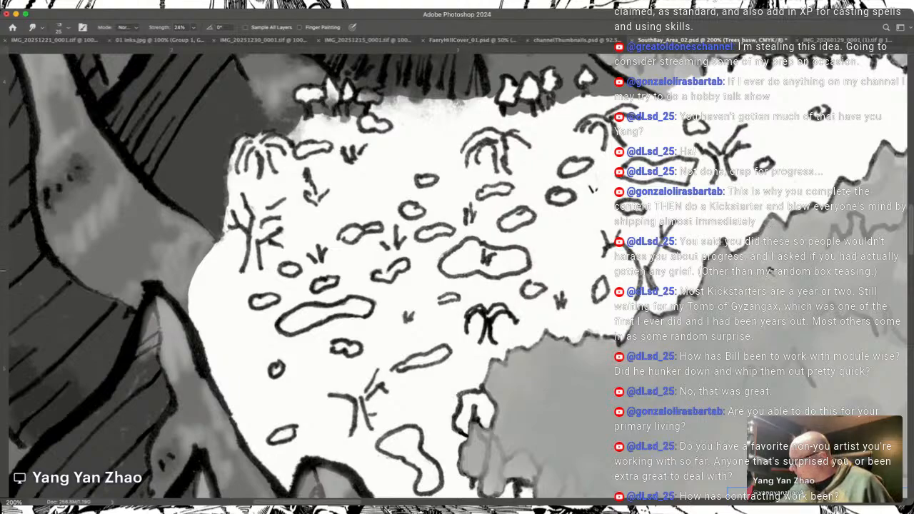
scroll(765, 243, right, 8)
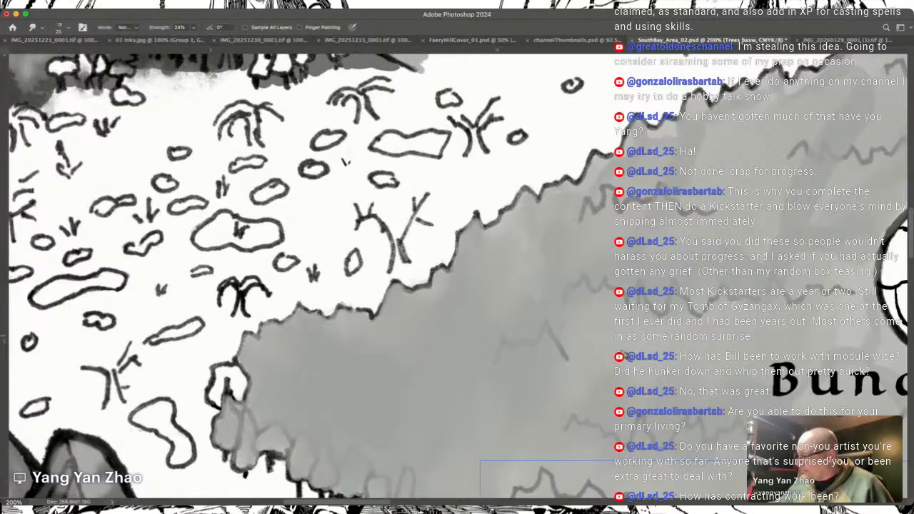
scroll(620, 301, right, 4)
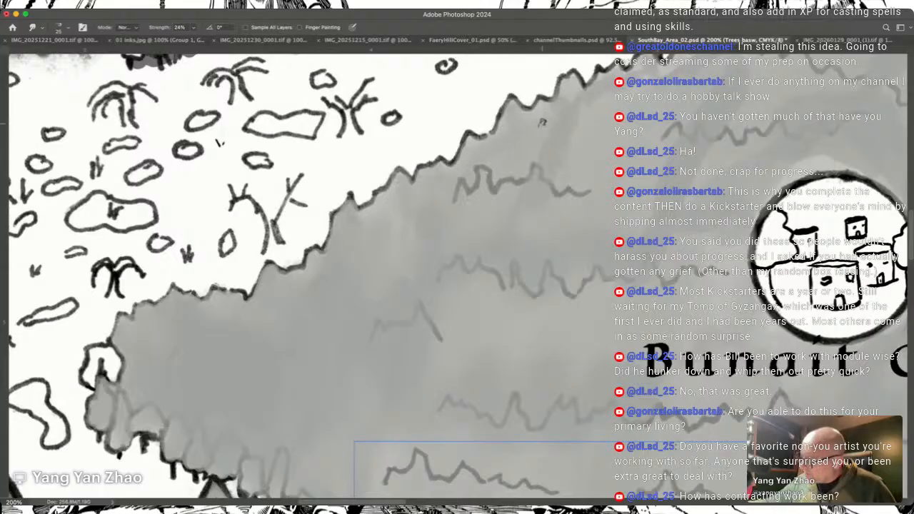
scroll(498, 184, right, 2)
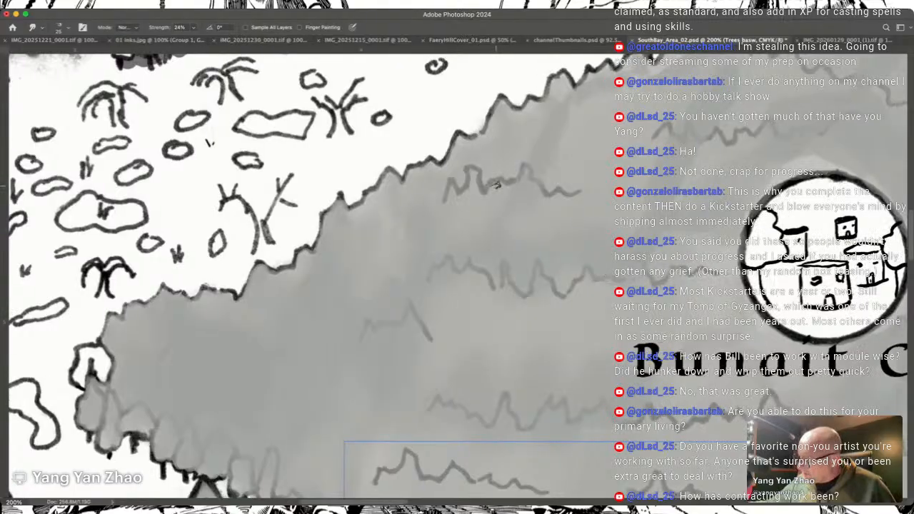
scroll(498, 184, up, 5)
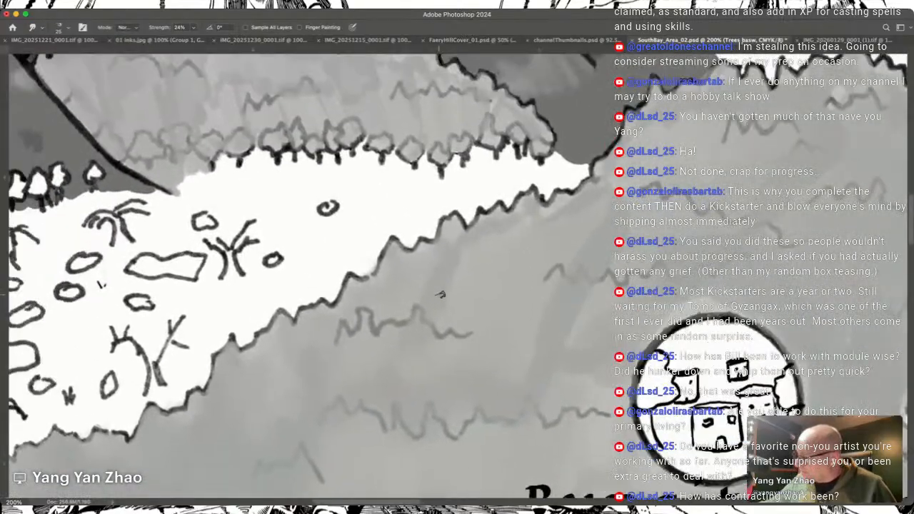
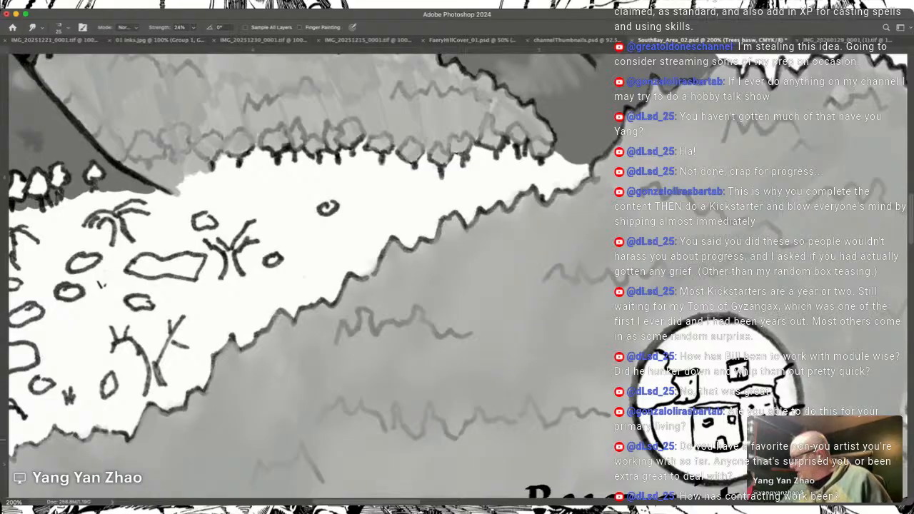
Step: Smudge the grey tones across the forest's northeastern canopy and around the village circle at 24% strength to blend them
drag(846, 117, 710, 273)
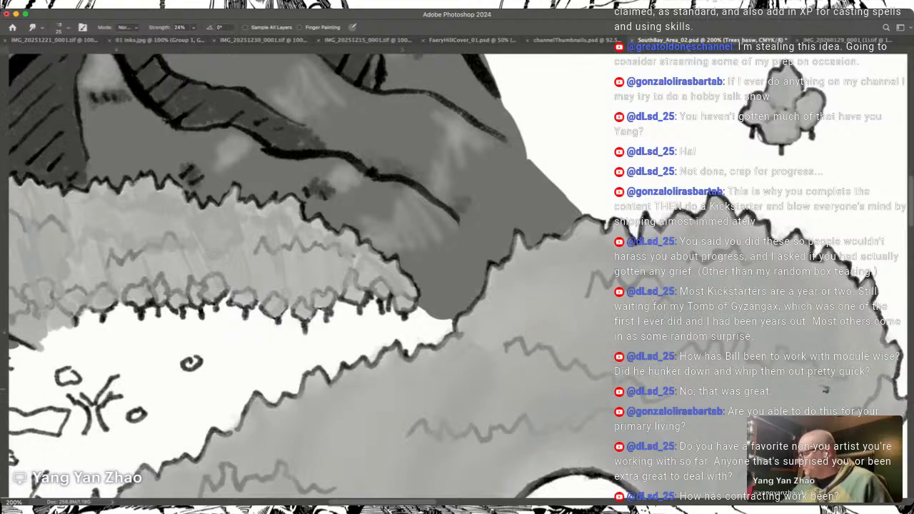
scroll(825, 389, down, 5)
scroll(825, 389, left, 2)
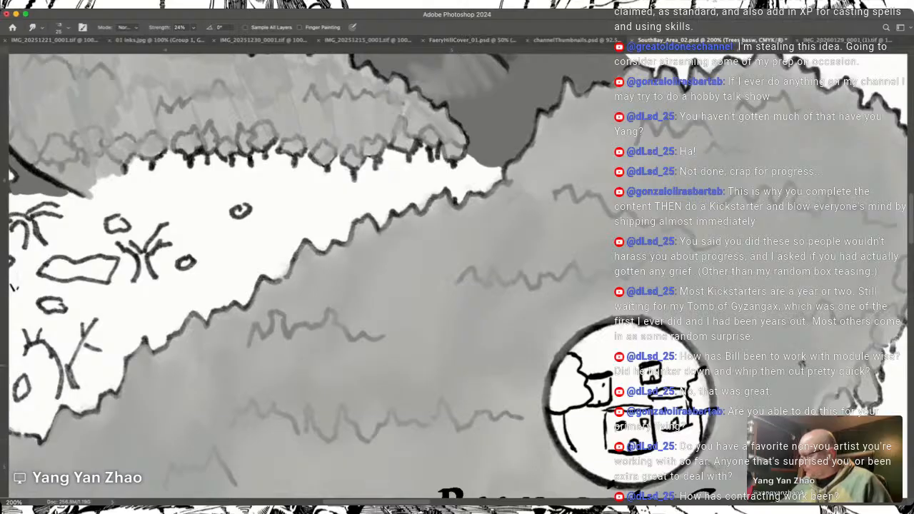
scroll(307, 278, right, 5)
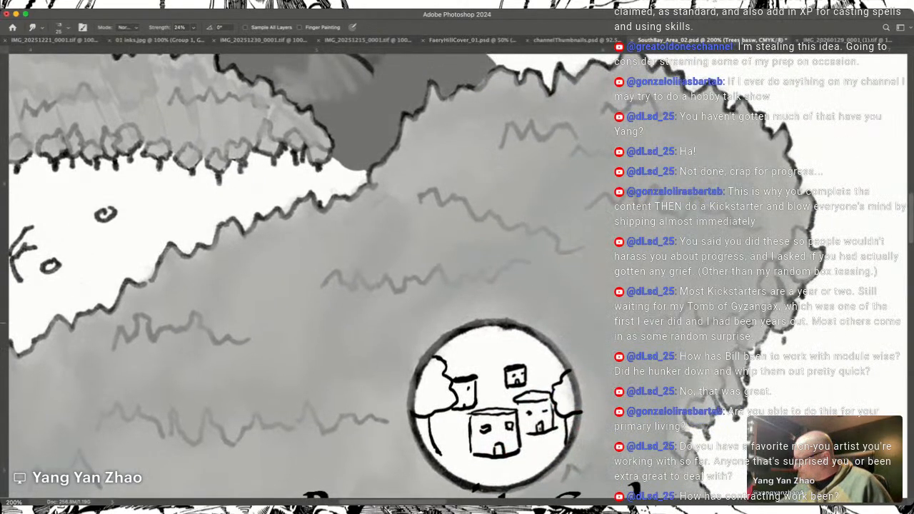
scroll(307, 279, left, 3)
scroll(307, 278, down, 8)
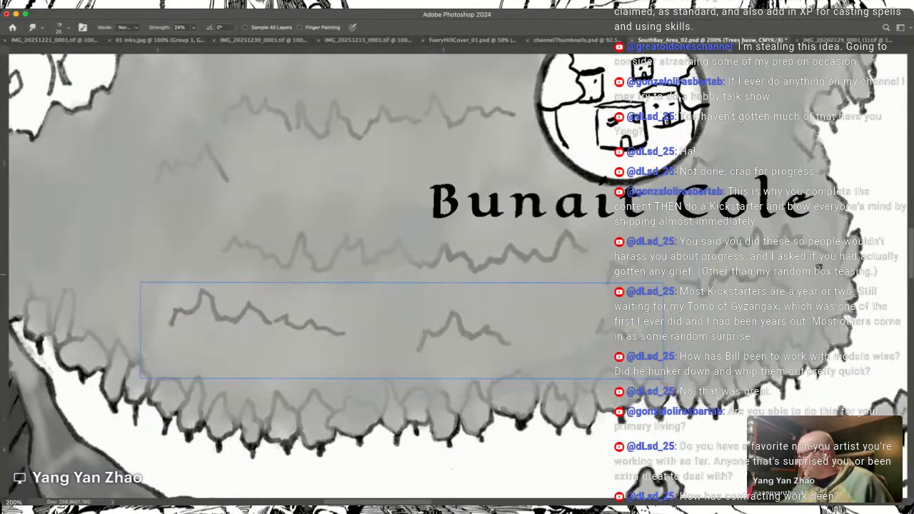
Step: Erase the grey outside the forest's outline, from its western tip northeastward along the edge of the rocky clearing
scroll(792, 289, left, 5)
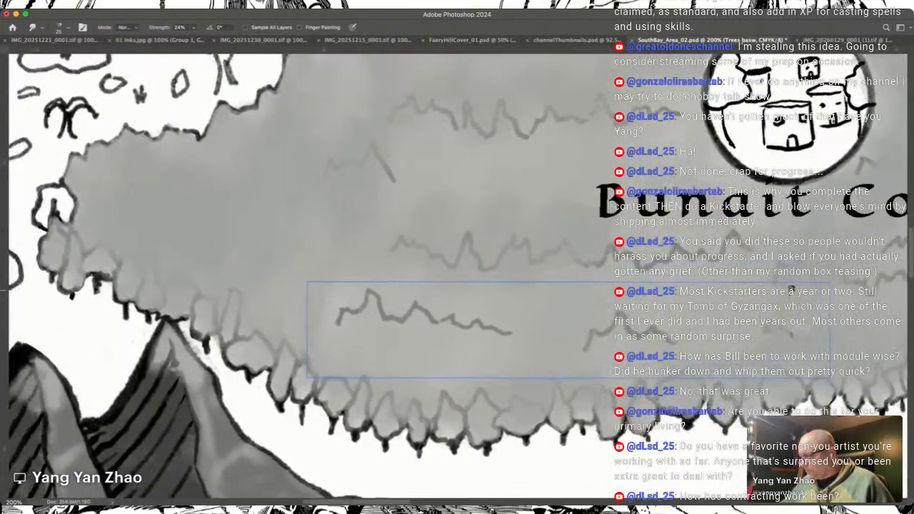
scroll(791, 289, left, 5)
scroll(792, 290, up, 2)
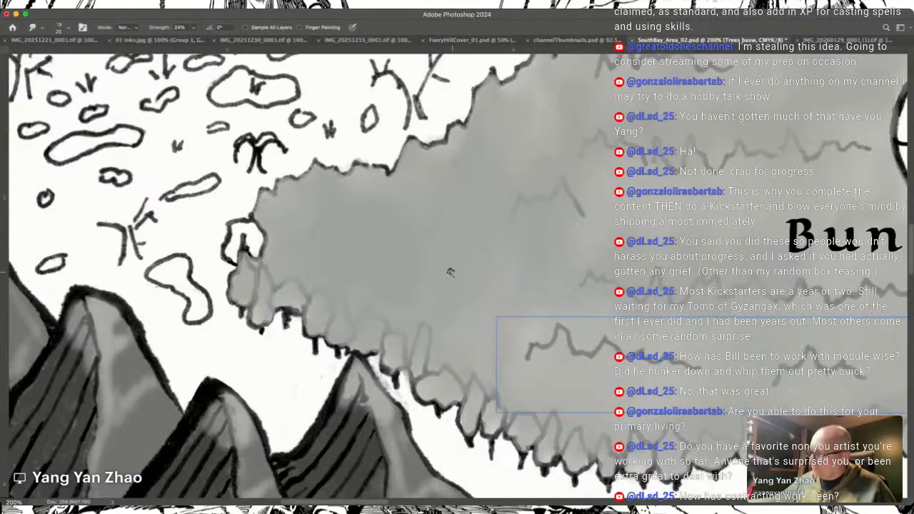
key(e)
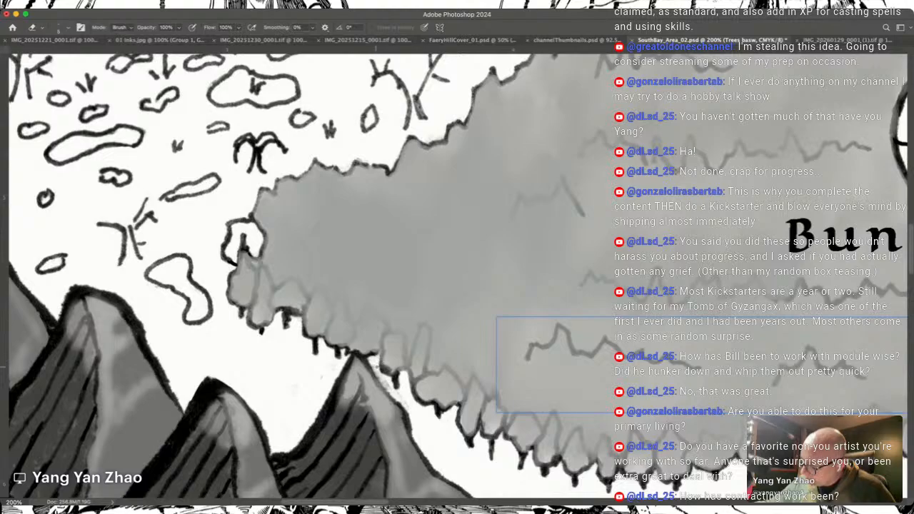
scroll(375, 365, left, 10)
scroll(376, 365, up, 3)
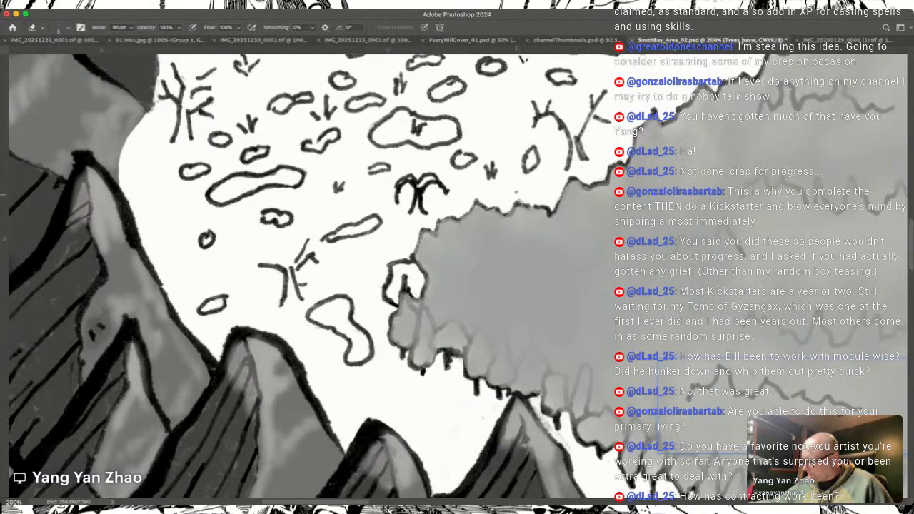
scroll(512, 186, right, 1)
drag(512, 186, 365, 311)
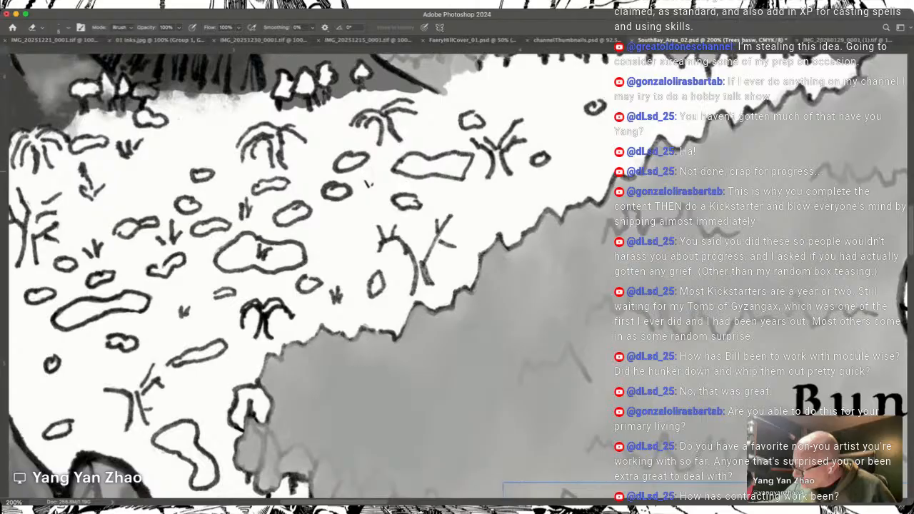
drag(727, 100, 530, 230)
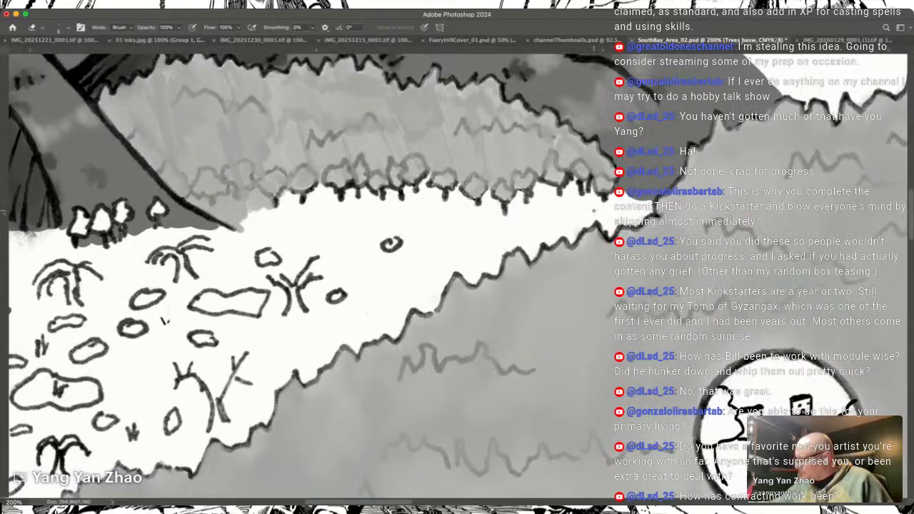
Step: Erase the stray grey along the forest's northern outline beside the mountain slope and down its eastern edge
scroll(594, 210, up, 5)
scroll(594, 211, right, 3)
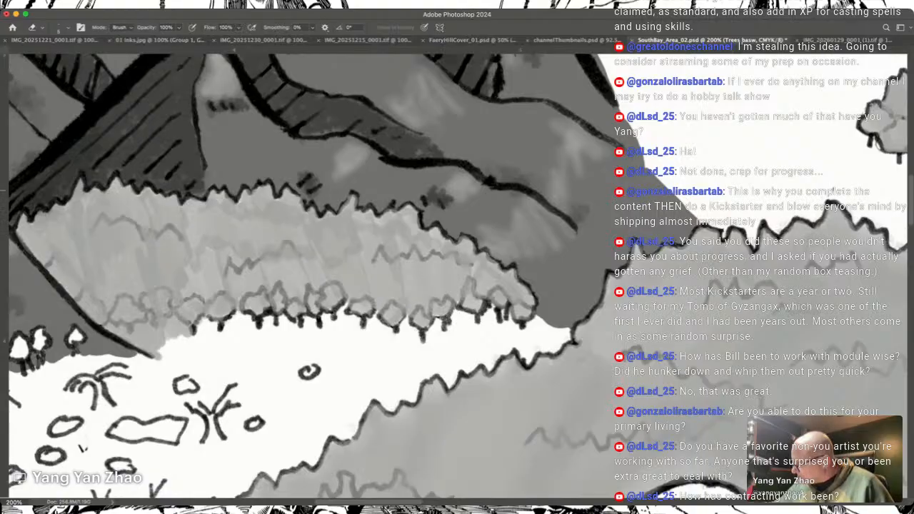
scroll(307, 274, right, 2)
scroll(307, 275, right, 10)
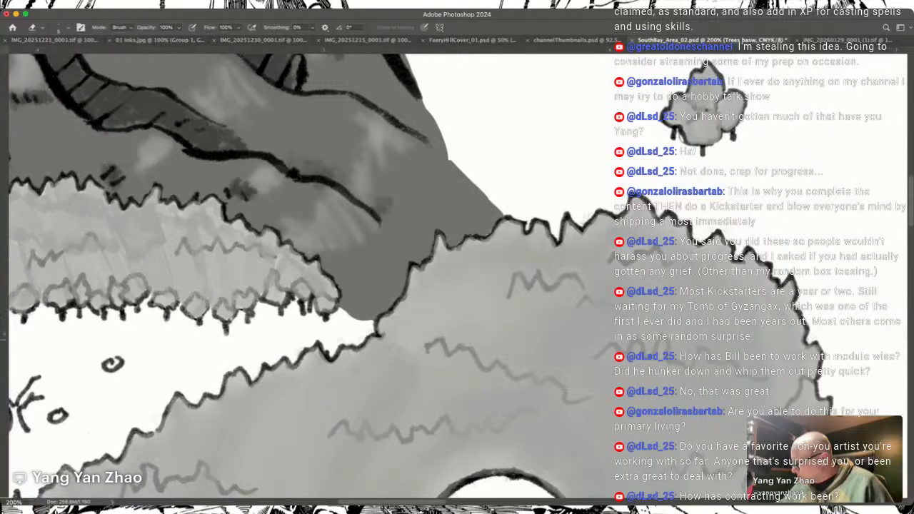
scroll(307, 279, down, 3)
scroll(307, 278, down, 2)
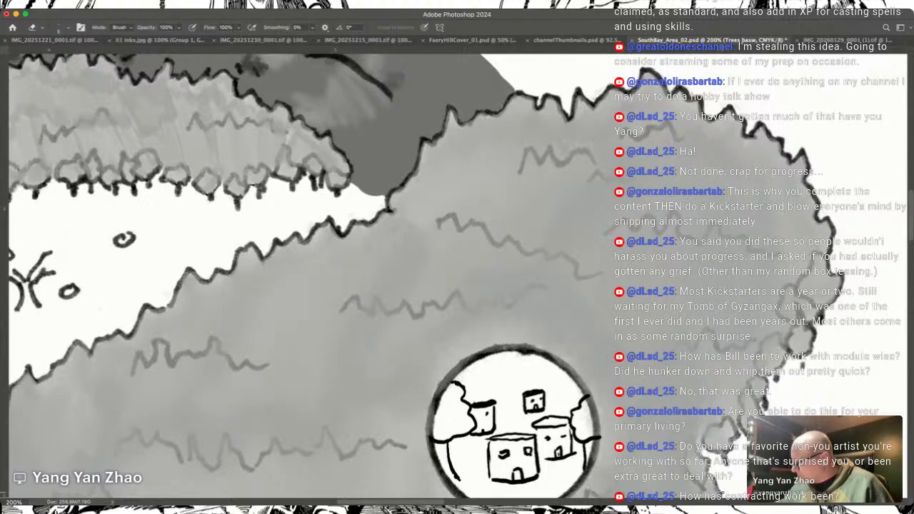
scroll(457, 277, down, 5)
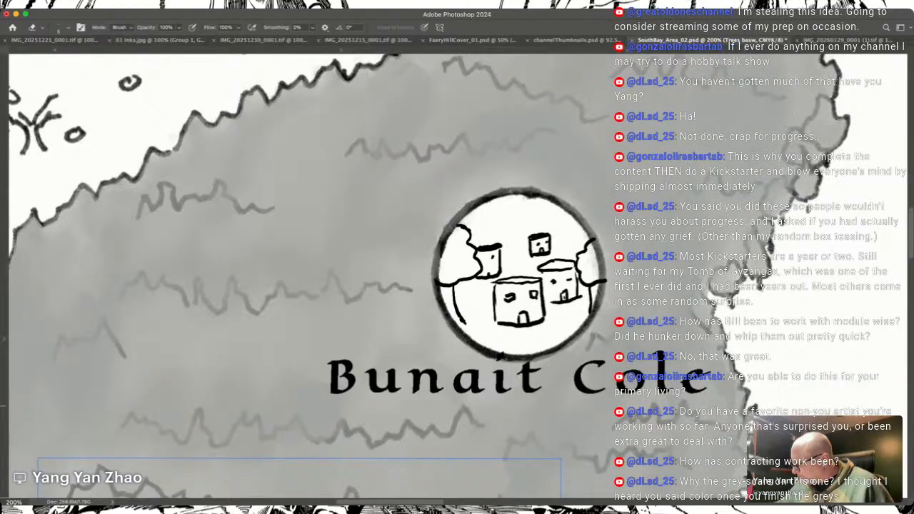
scroll(307, 277, down, 4)
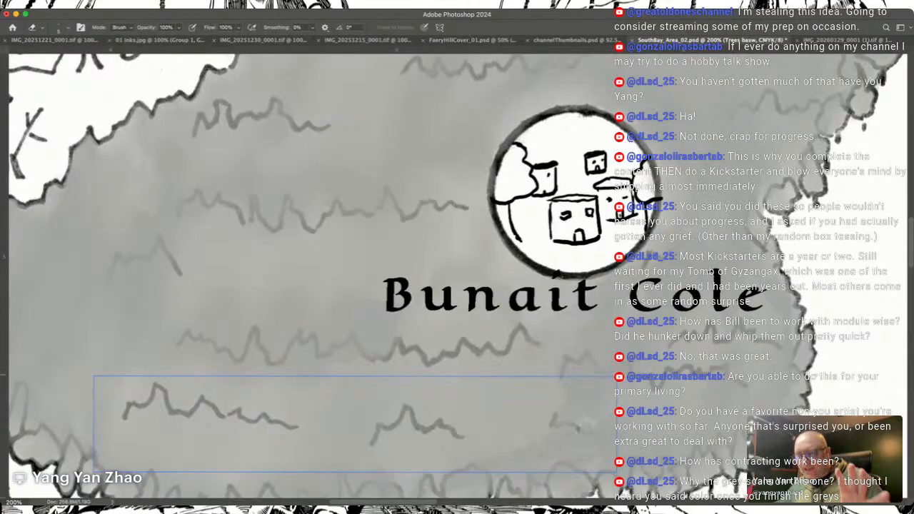
Step: Examine the grey shading of the western mountain range and the slopes above the small forest up close
scroll(457, 277, left, 15)
scroll(458, 277, right, 5)
scroll(457, 277, right, 5)
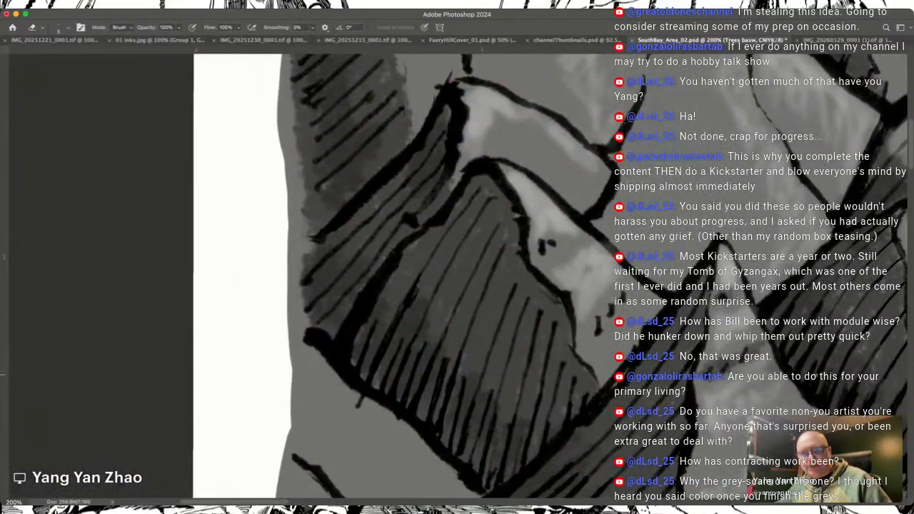
scroll(457, 277, right, 5)
scroll(457, 277, up, 3)
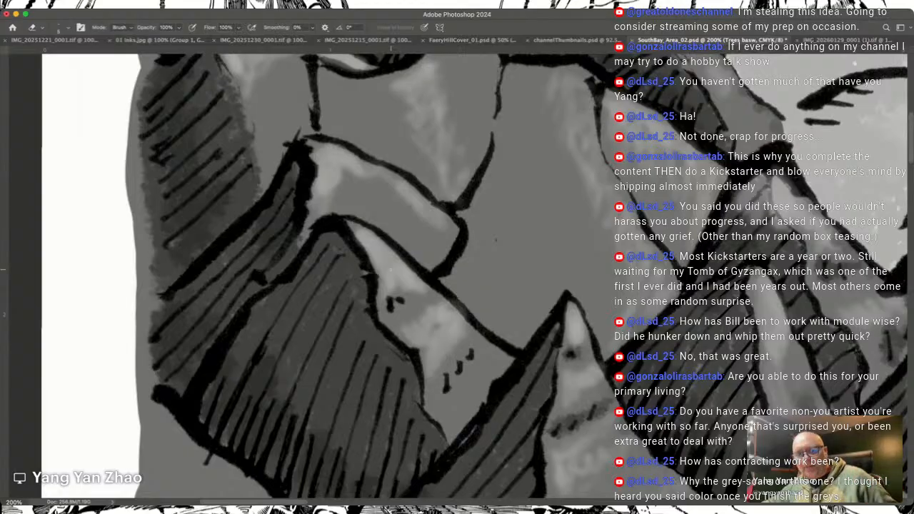
scroll(391, 270, down, 3)
scroll(390, 269, right, 3)
scroll(391, 269, right, 10)
scroll(391, 269, down, 8)
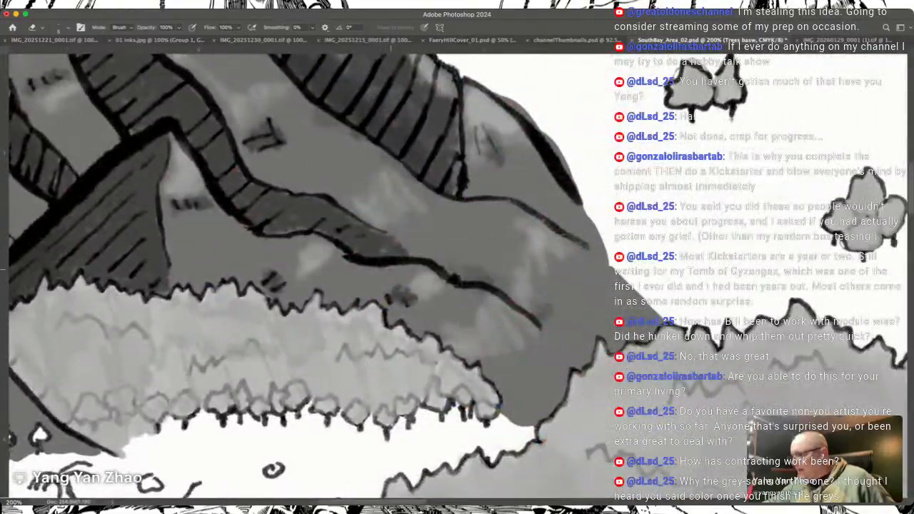
scroll(391, 270, up, 8)
scroll(391, 269, left, 12)
scroll(391, 270, right, 6)
scroll(390, 270, up, 2)
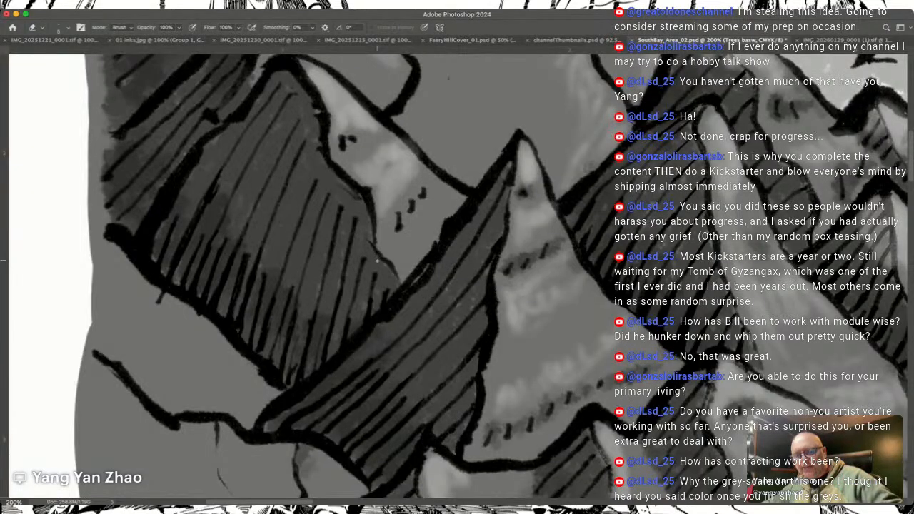
Step: Review the overall grey shading of the mountains, foothills and northern tree clusters at 66.67% zoom
key(super+minus)
key(super+minus)
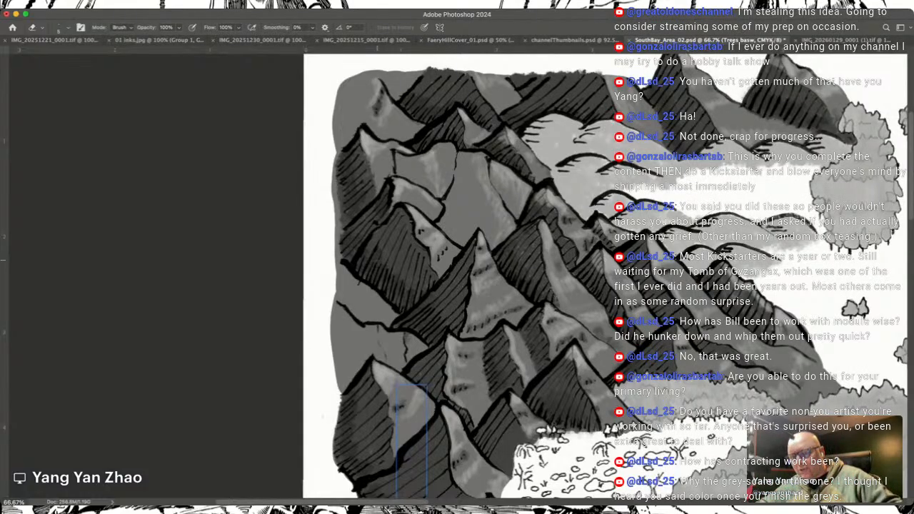
scroll(458, 260, right, 5)
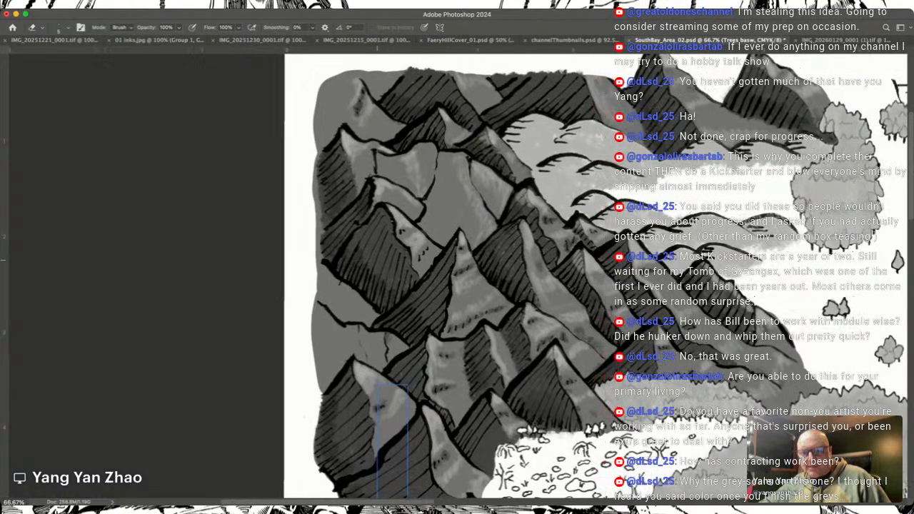
scroll(457, 278, right, 8)
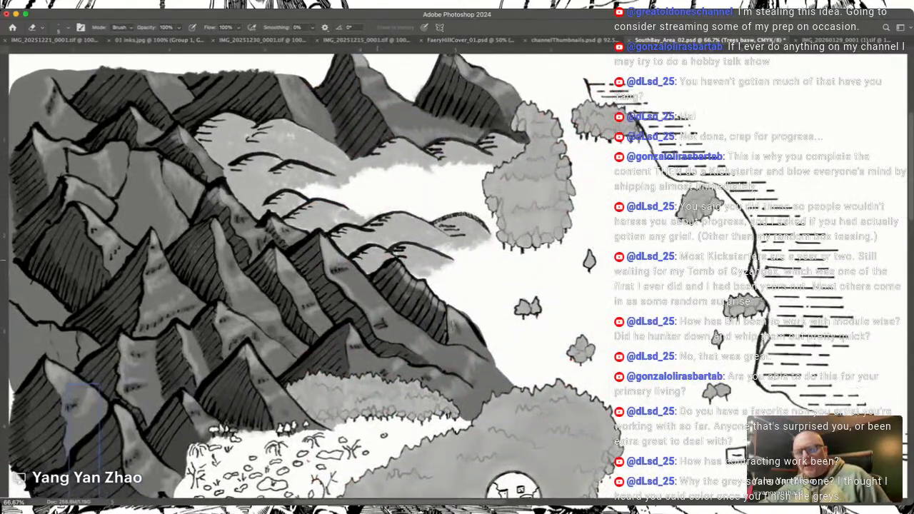
scroll(457, 279, up, 1)
scroll(457, 279, left, 1)
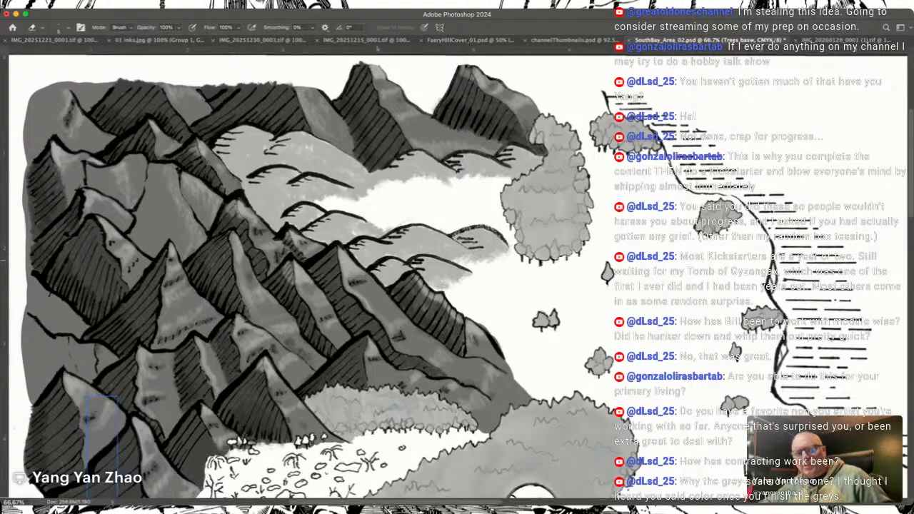
scroll(457, 279, up, 3)
scroll(457, 279, left, 3)
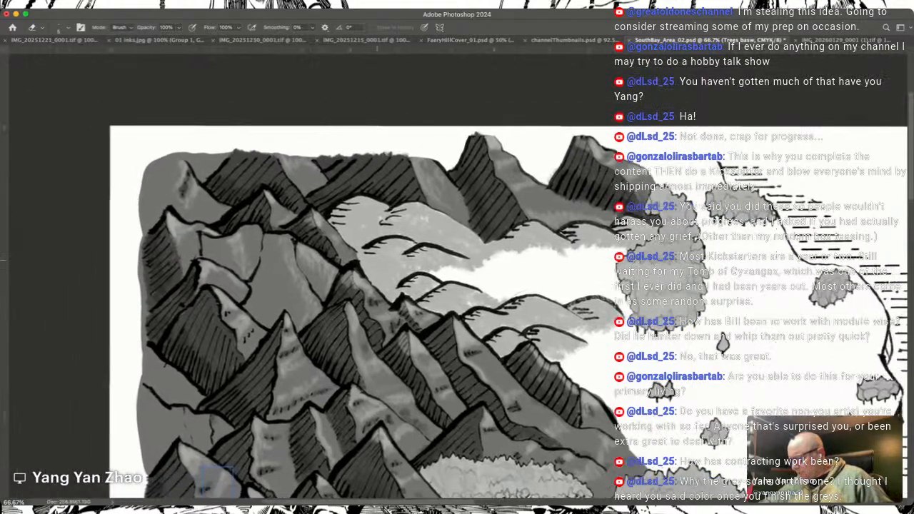
scroll(457, 279, left, 3)
scroll(458, 279, down, 1)
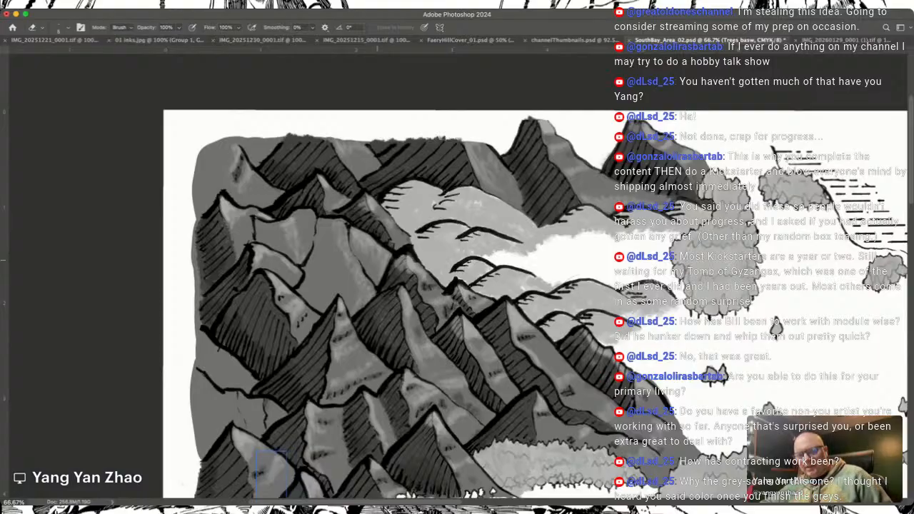
scroll(377, 260, right, 1)
scroll(377, 260, right, 2)
scroll(377, 260, down, 1)
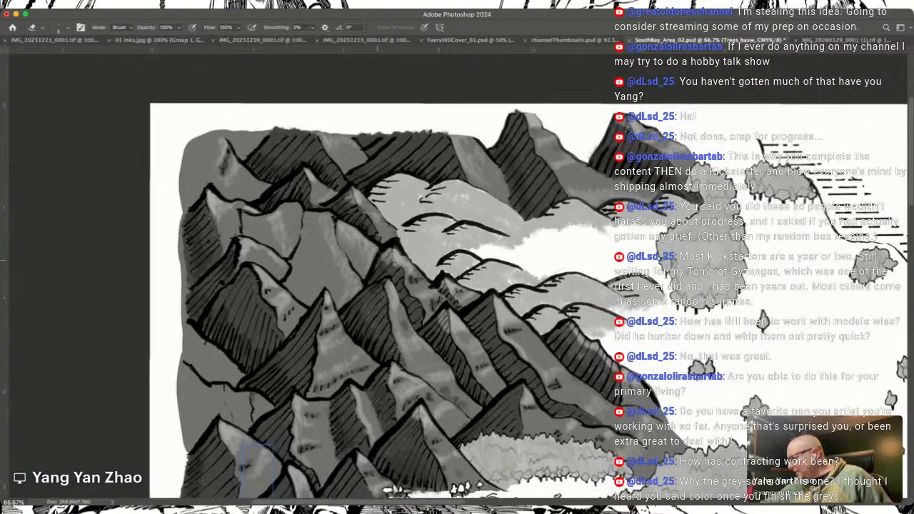
scroll(525, 302, right, 3)
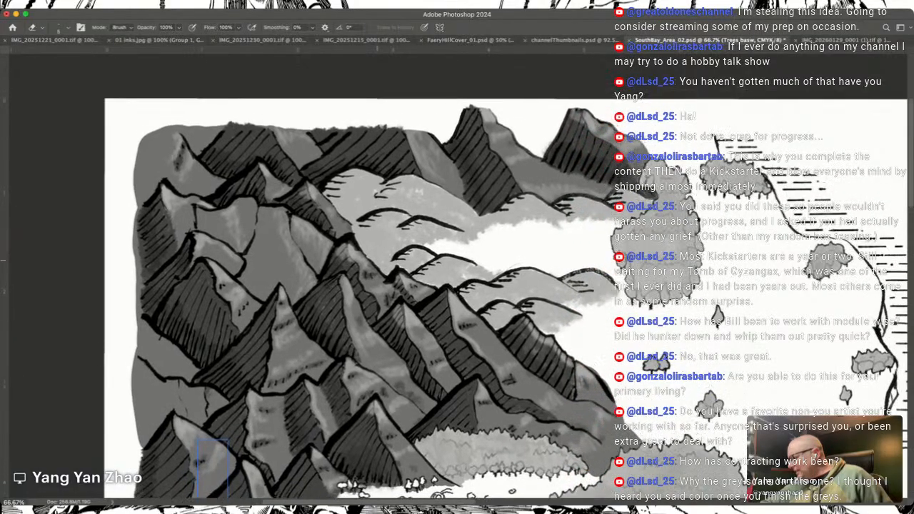
scroll(377, 285, down, 3)
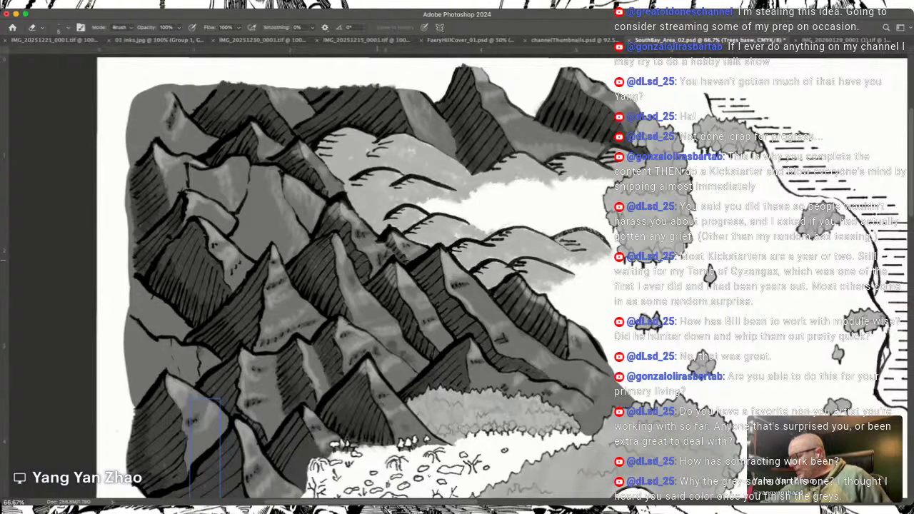
scroll(377, 279, right, 6)
scroll(377, 279, down, 2)
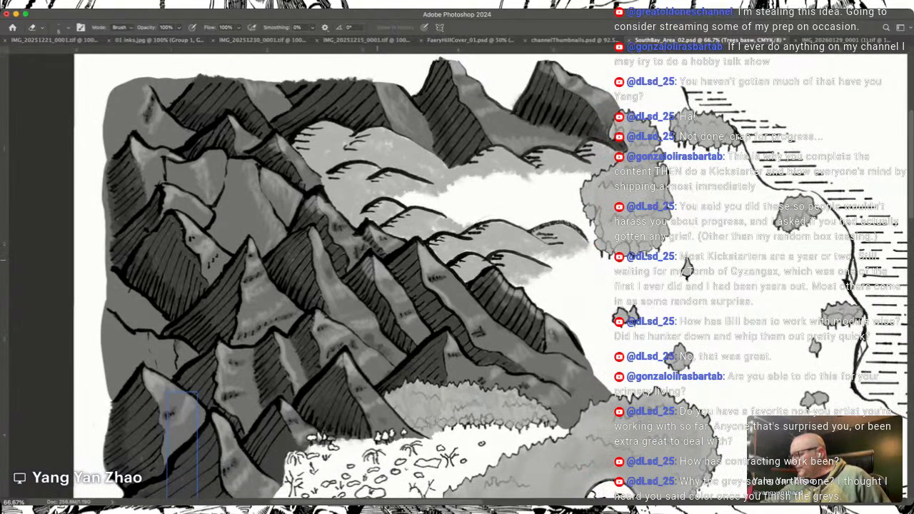
scroll(377, 279, down, 4)
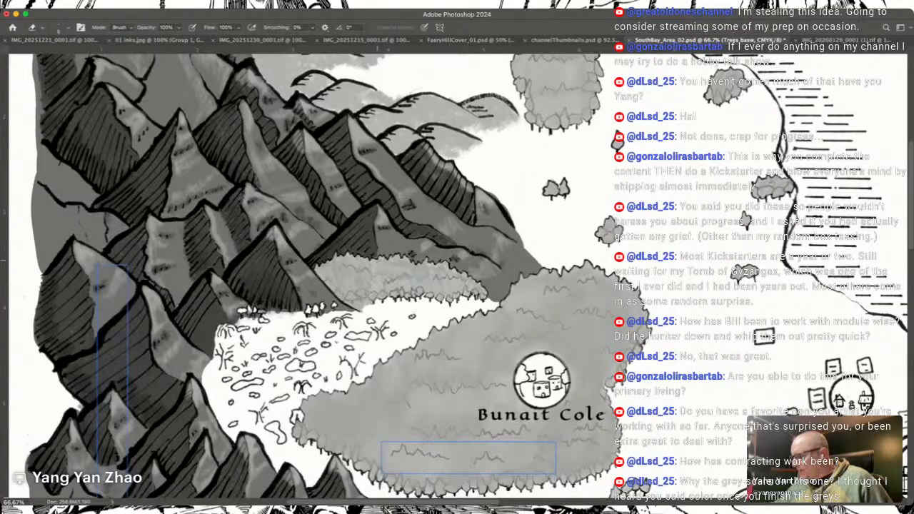
Step: Compare the finished grey of the Bunait Cole forest with the surrounding mountains, small forest and unshaded rocky clearing
scroll(377, 260, left, 1)
scroll(378, 260, down, 5)
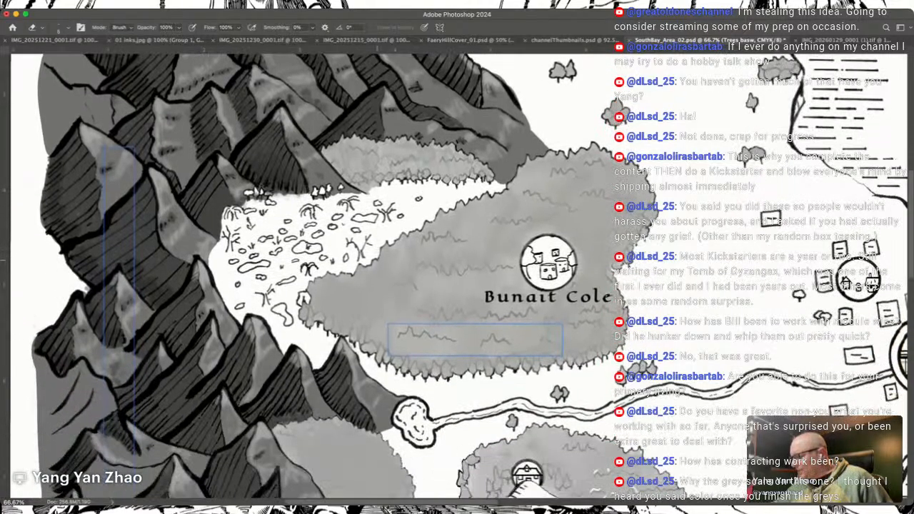
scroll(377, 260, up, 3)
scroll(377, 260, left, 1)
scroll(377, 260, left, 4)
scroll(377, 260, up, 1)
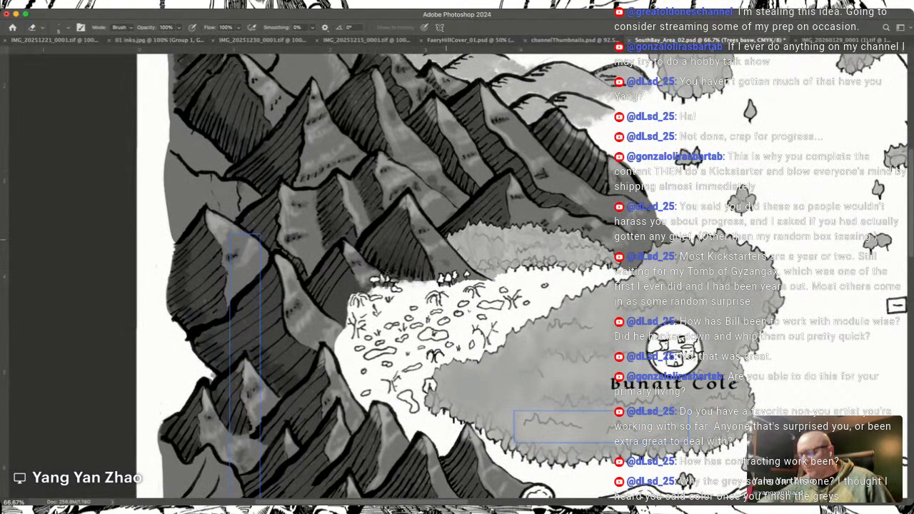
scroll(377, 260, right, 6)
scroll(377, 260, down, 1)
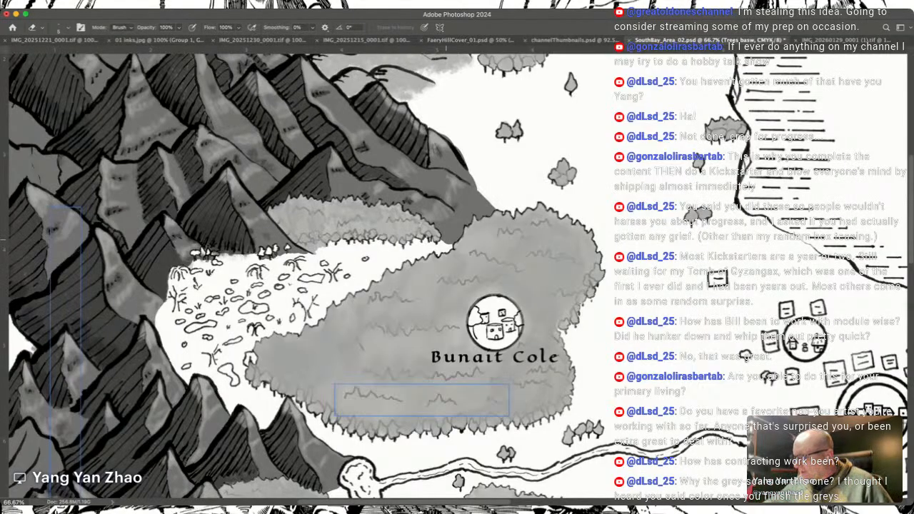
drag(428, 172, 494, 361)
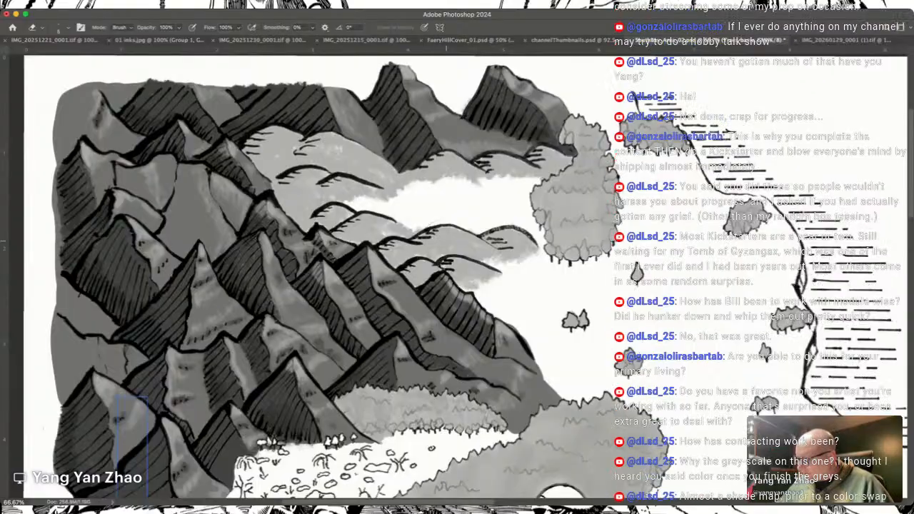
scroll(446, 241, down, 5)
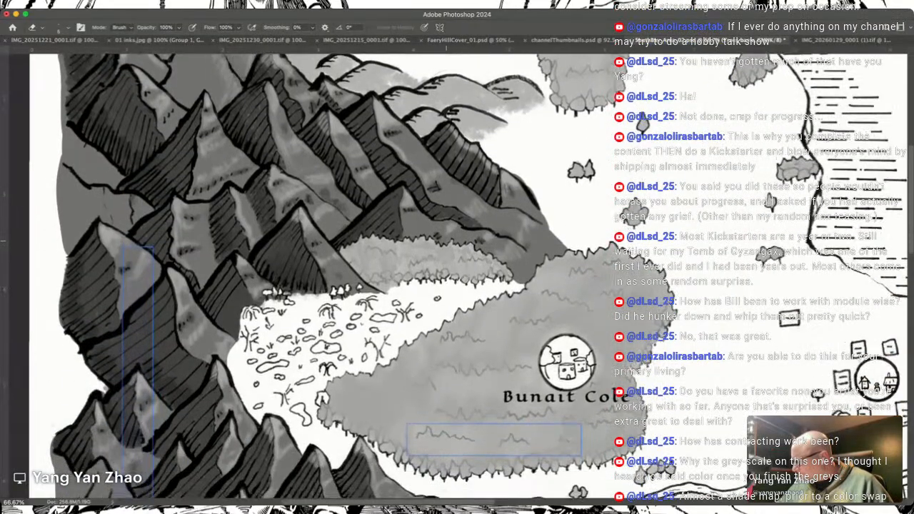
Step: Review the grey shading from the Bunait Cole forest across the river to the southern forest and the coastal settlements
scroll(446, 241, left, 5)
scroll(446, 241, down, 7)
scroll(446, 241, right, 5)
scroll(446, 242, down, 3)
scroll(446, 241, right, 4)
scroll(447, 242, up, 5)
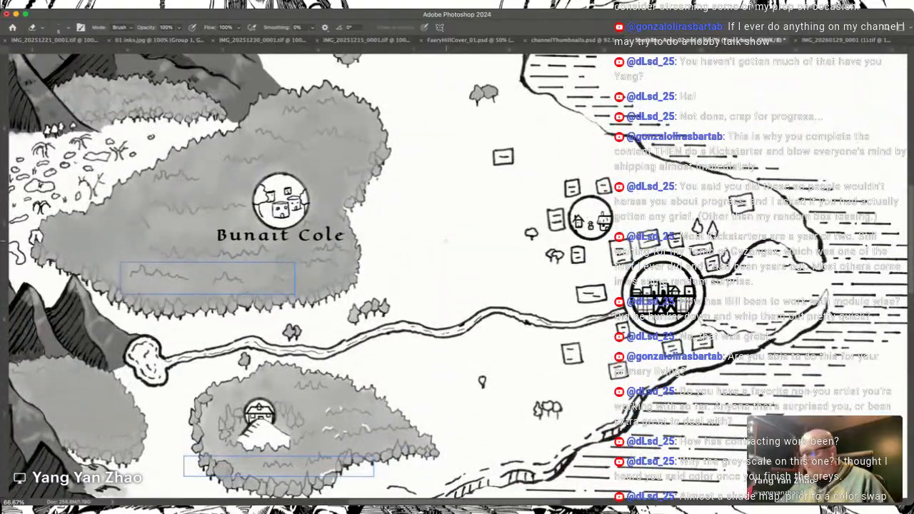
scroll(445, 242, left, 2)
scroll(445, 241, down, 3)
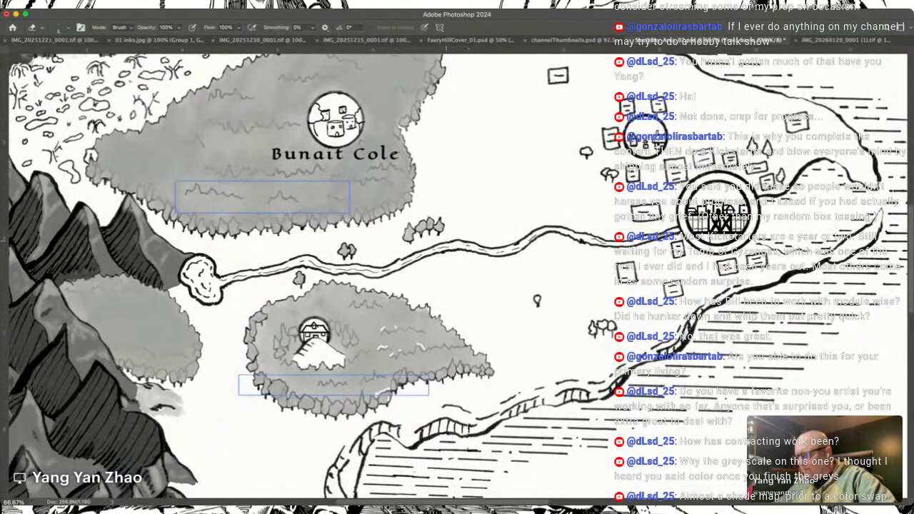
scroll(446, 241, left, 5)
scroll(446, 241, up, 5)
scroll(445, 242, up, 2)
scroll(445, 241, down, 3)
scroll(446, 242, left, 2)
scroll(446, 241, down, 1)
Step: Examine the southwestern tree edge of the Bunait Cole forest at 300% zoom, from the mountain peaks to above the river source
key(super+equal)
key(super+equal)
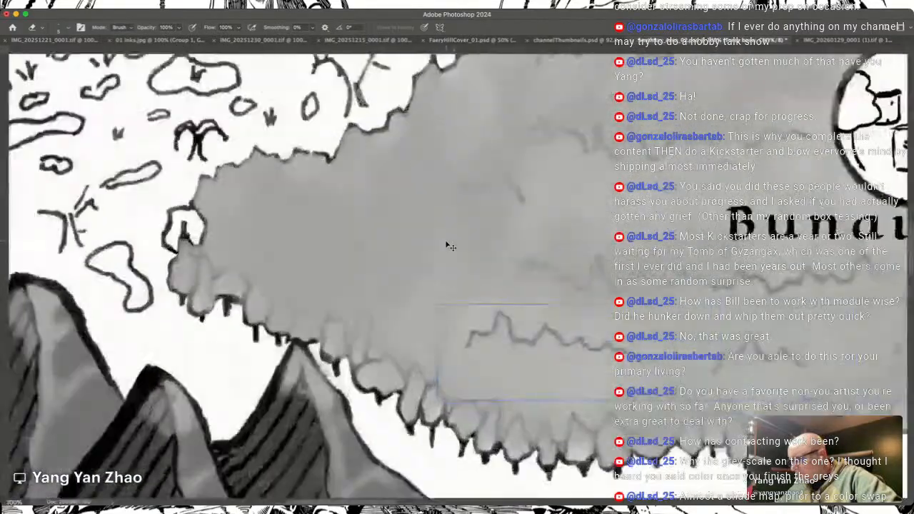
key(super+equal)
scroll(446, 241, left, 8)
scroll(446, 242, down, 5)
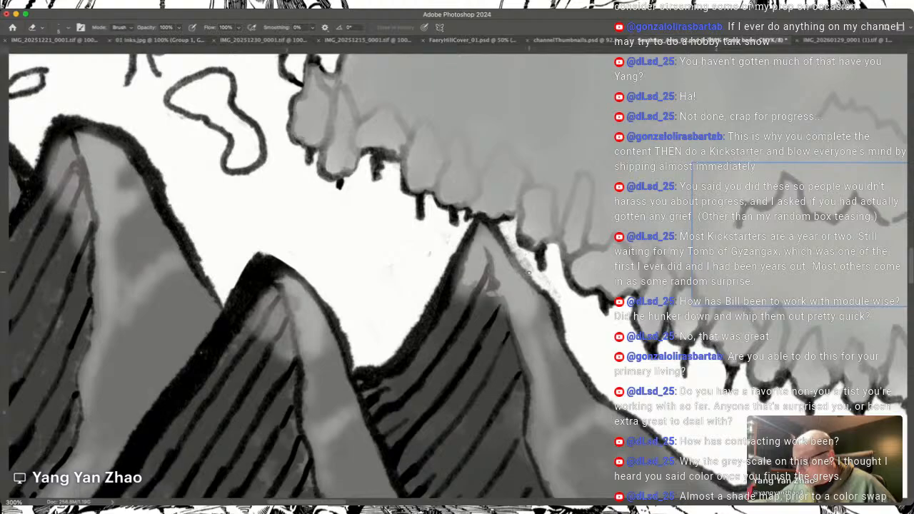
scroll(572, 319, up, 1)
scroll(572, 319, left, 1)
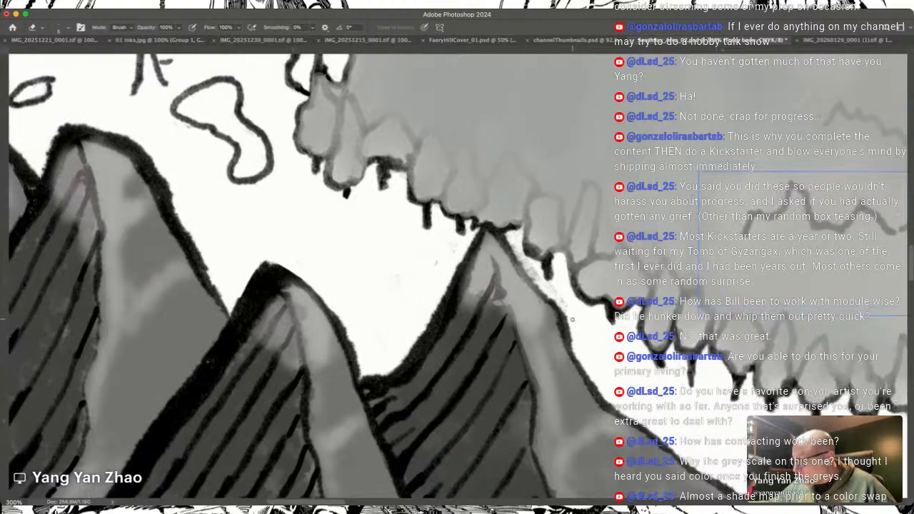
scroll(572, 319, up, 4)
scroll(572, 319, left, 2)
scroll(572, 319, right, 4)
scroll(572, 319, down, 5)
scroll(572, 319, down, 10)
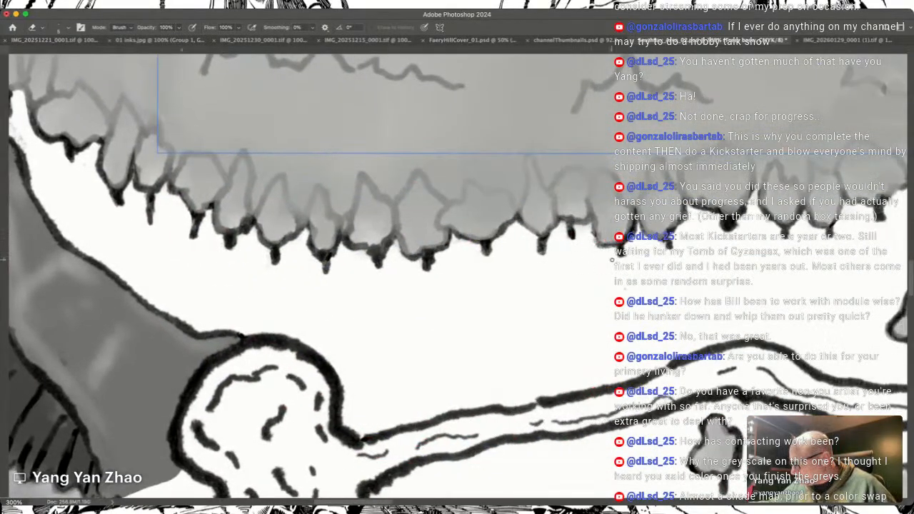
scroll(630, 299, up, 3)
scroll(630, 299, right, 5)
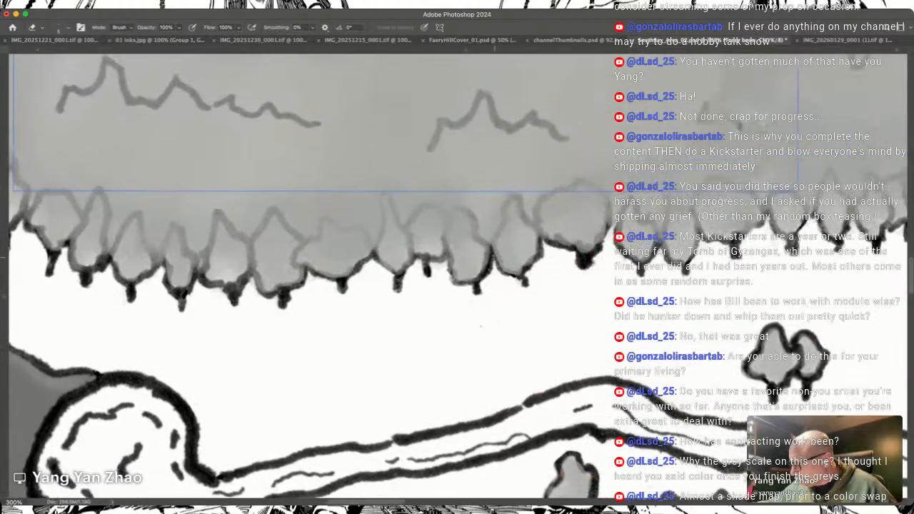
Step: Examine the grey along the tree trunks of the forest's southern and southeastern edge below the Bunait Cole label
scroll(488, 283, right, 1)
scroll(488, 283, up, 3)
scroll(488, 283, right, 4)
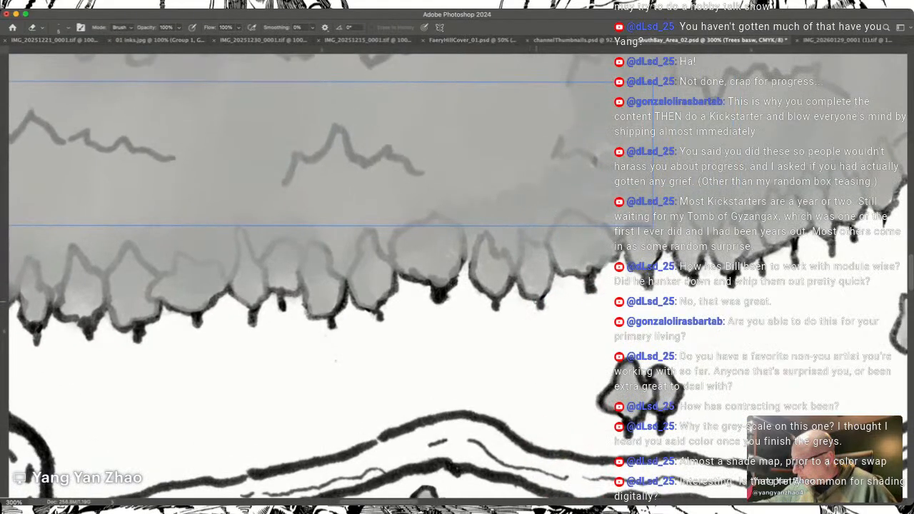
scroll(489, 283, up, 2)
scroll(488, 283, right, 4)
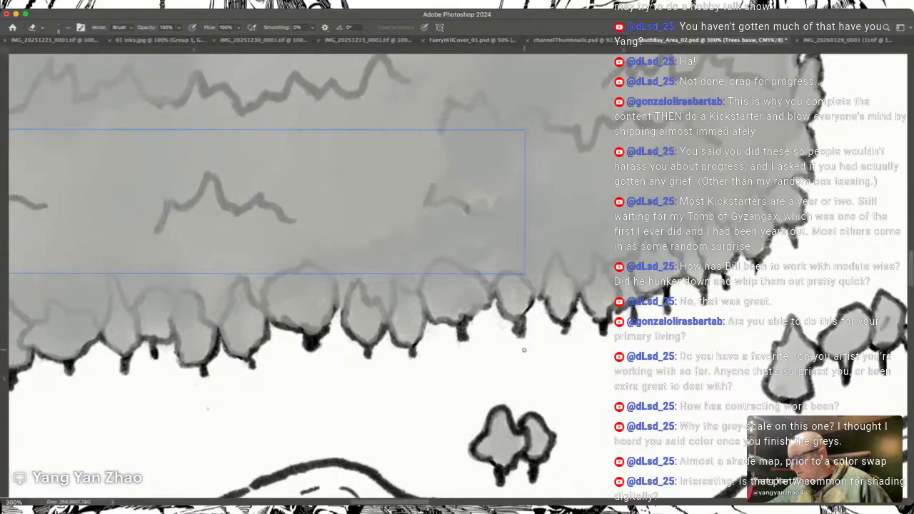
scroll(524, 350, right, 5)
scroll(523, 350, up, 4)
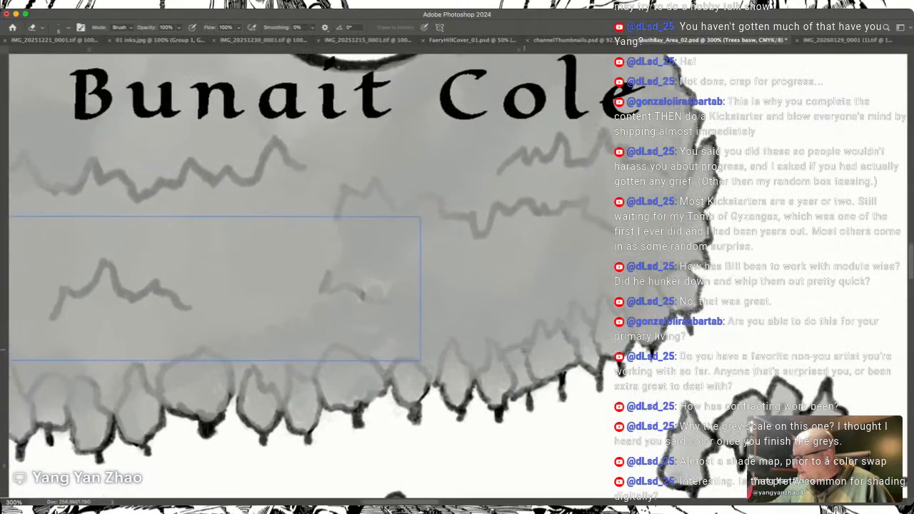
scroll(524, 350, left, 1)
scroll(524, 350, up, 1)
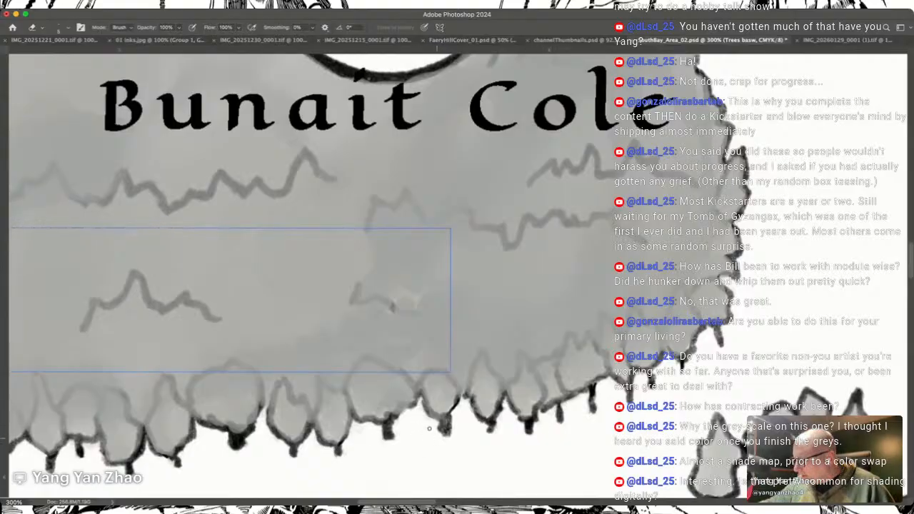
scroll(362, 445, down, 1)
scroll(361, 444, right, 1)
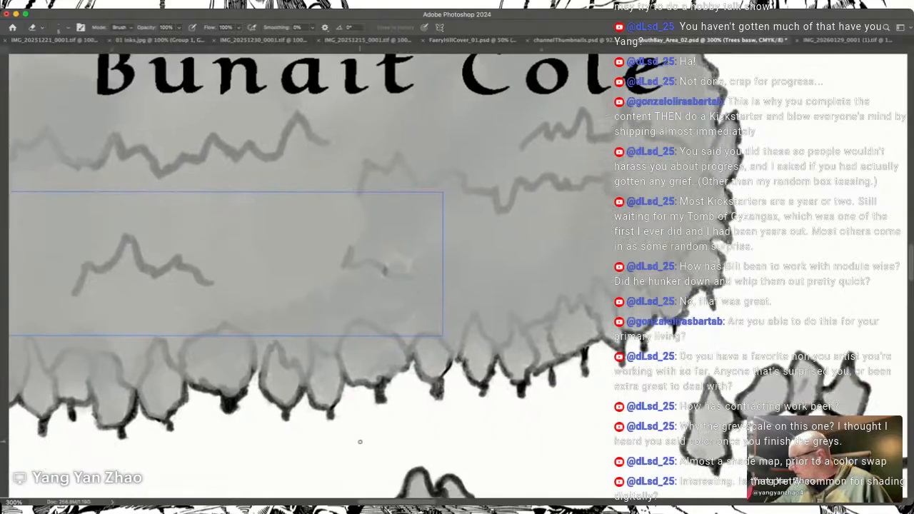
scroll(360, 443, down, 5)
scroll(360, 442, left, 2)
scroll(360, 442, up, 1)
scroll(360, 442, right, 1)
Step: Fill the lone round tree in the open plain south of the river with grey using the Brush
key(b)
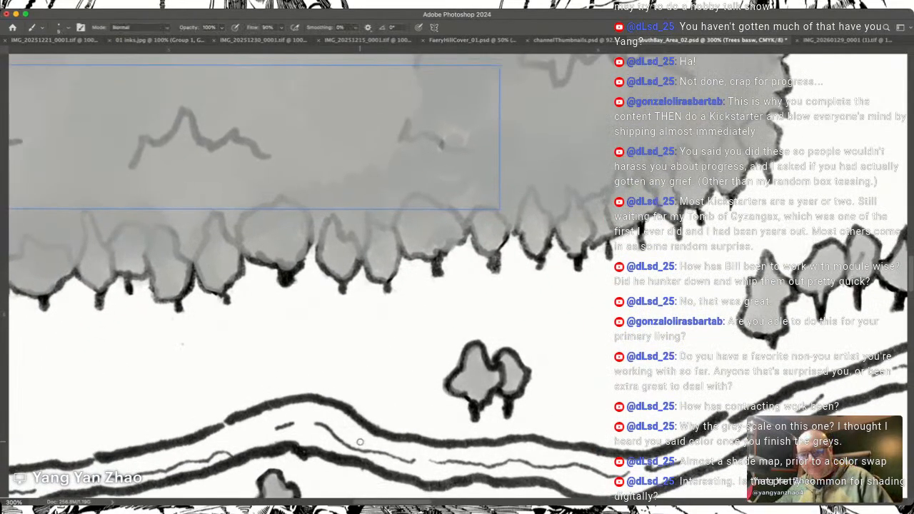
scroll(360, 442, down, 9)
scroll(360, 442, right, 3)
scroll(360, 443, down, 2)
scroll(360, 443, left, 1)
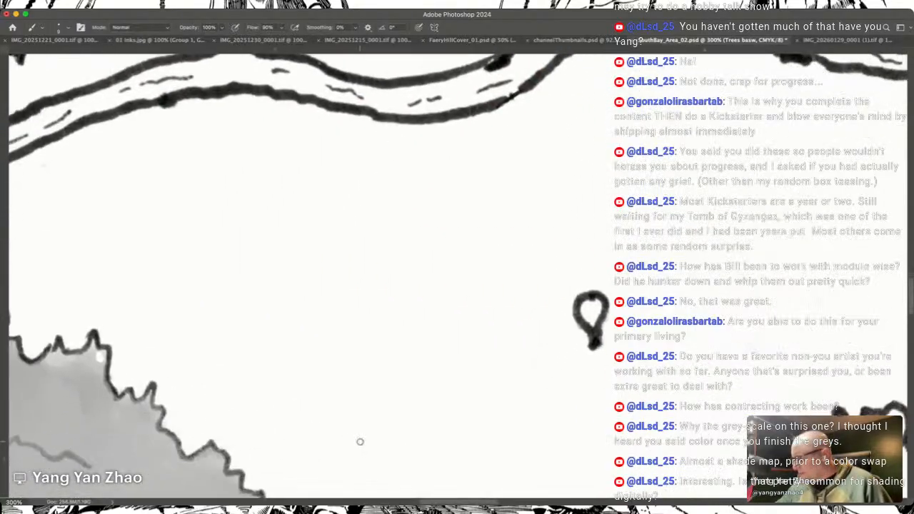
mouse_move(586, 313)
mouse_down()
mouse_move(594, 306)
mouse_move(596, 318)
mouse_move(589, 303)
mouse_up()
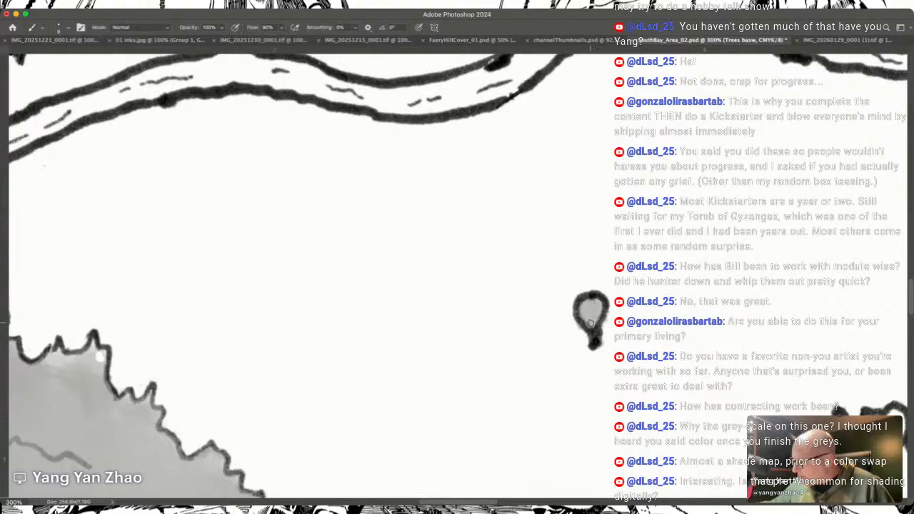
Step: Paint the crowns of the three-tree cluster above the southern coastline grey
scroll(590, 321, down, 5)
scroll(590, 321, right, 4)
scroll(590, 324, right, 5)
scroll(591, 323, down, 1)
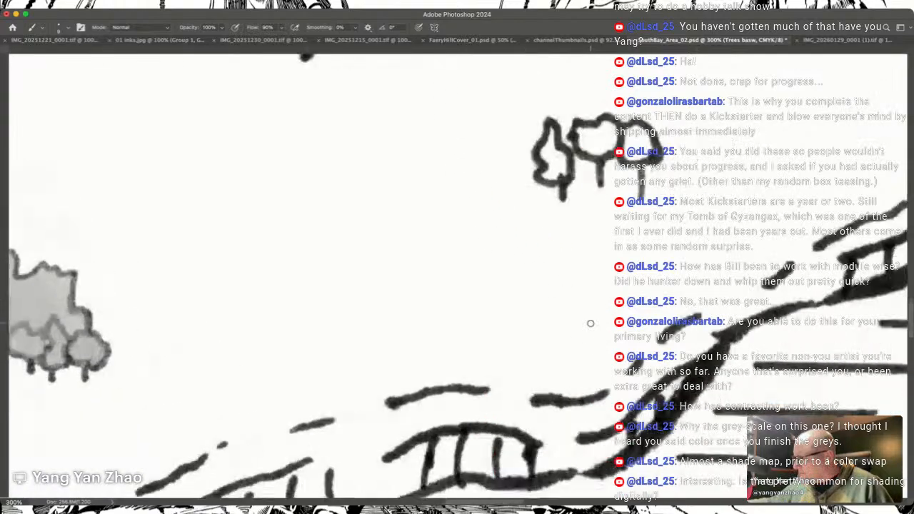
mouse_move(518, 262)
mouse_down()
mouse_move(536, 279)
mouse_move(532, 263)
mouse_move(539, 276)
mouse_move(532, 257)
mouse_move(540, 281)
mouse_move(525, 242)
mouse_move(564, 234)
mouse_move(565, 254)
mouse_move(582, 240)
mouse_move(589, 248)
mouse_move(580, 232)
mouse_move(586, 253)
mouse_move(571, 259)
mouse_move(558, 251)
mouse_move(601, 258)
mouse_move(603, 240)
mouse_move(607, 263)
mouse_up()
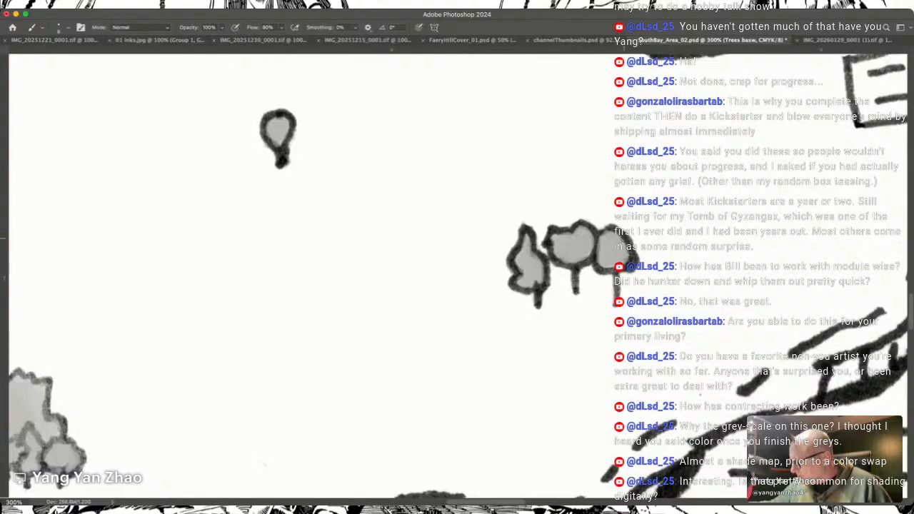
Step: Paint the small tree between the field plots and the shoreline northeast of the large harbour town grey
scroll(624, 239, right, 4)
scroll(624, 239, up, 5)
scroll(624, 239, up, 10)
scroll(625, 239, left, 5)
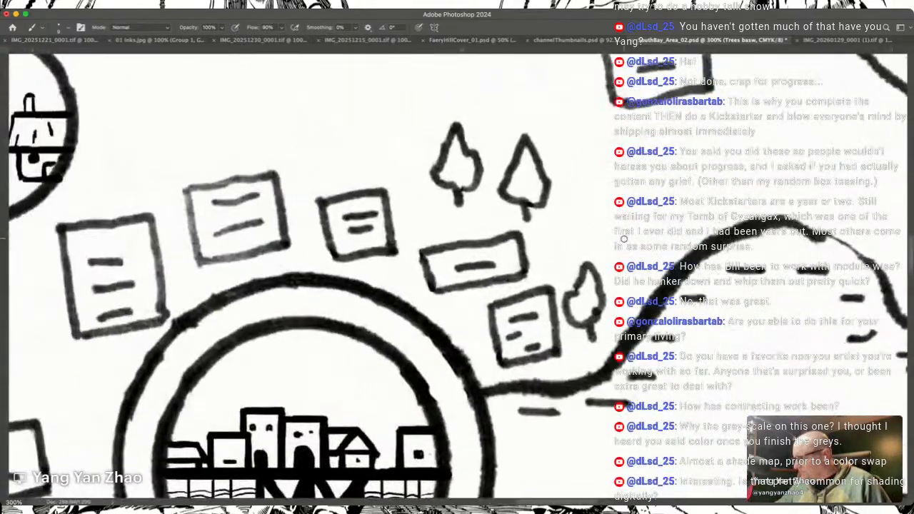
scroll(624, 239, left, 5)
scroll(624, 239, up, 3)
mouse_move(713, 324)
mouse_down()
mouse_move(720, 282)
mouse_move(724, 321)
mouse_move(732, 294)
mouse_move(729, 312)
mouse_up()
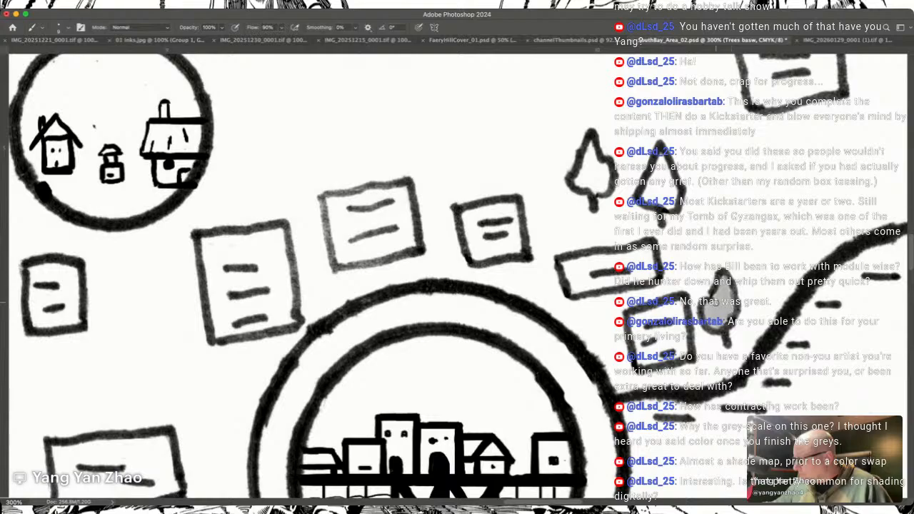
Step: Fill the two pointed trees above the field plots northeast of the harbour town with grey
drag(701, 257, 822, 397)
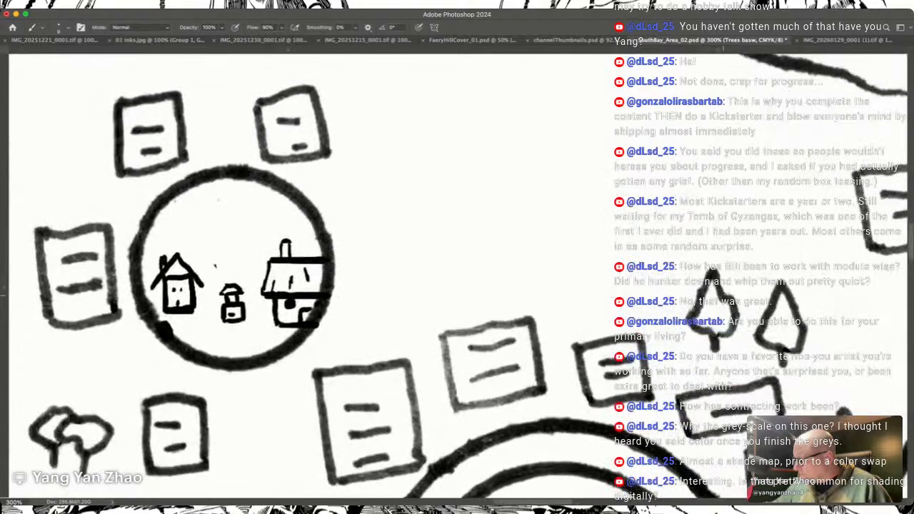
mouse_move(764, 333)
mouse_down()
mouse_move(788, 297)
mouse_move(795, 343)
mouse_move(775, 340)
mouse_move(784, 334)
mouse_move(794, 347)
mouse_up()
mouse_move(687, 294)
mouse_down()
mouse_move(799, 314)
mouse_move(805, 303)
mouse_move(819, 343)
mouse_move(799, 338)
mouse_move(810, 346)
mouse_move(800, 326)
mouse_move(817, 350)
mouse_up()
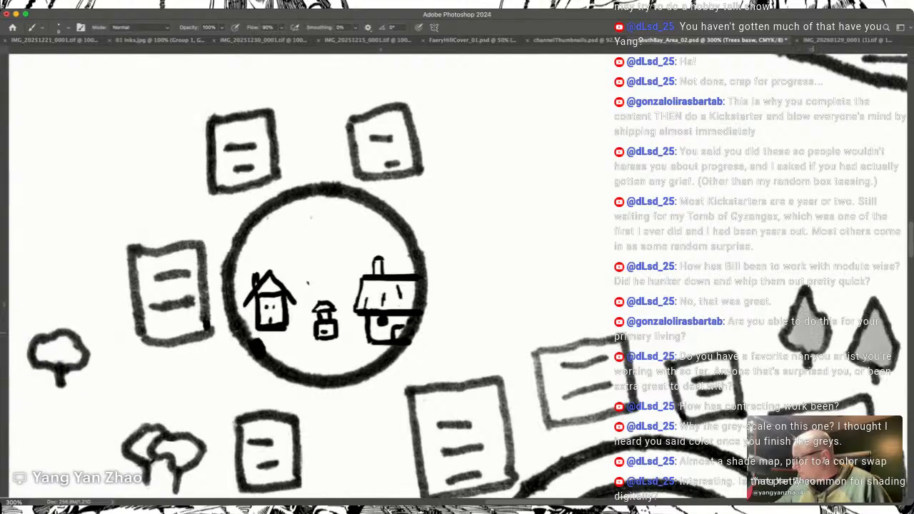
Step: Fill the overlapping pair of round trees and the single round tree west of the small village circle with grey
scroll(790, 328, left, 15)
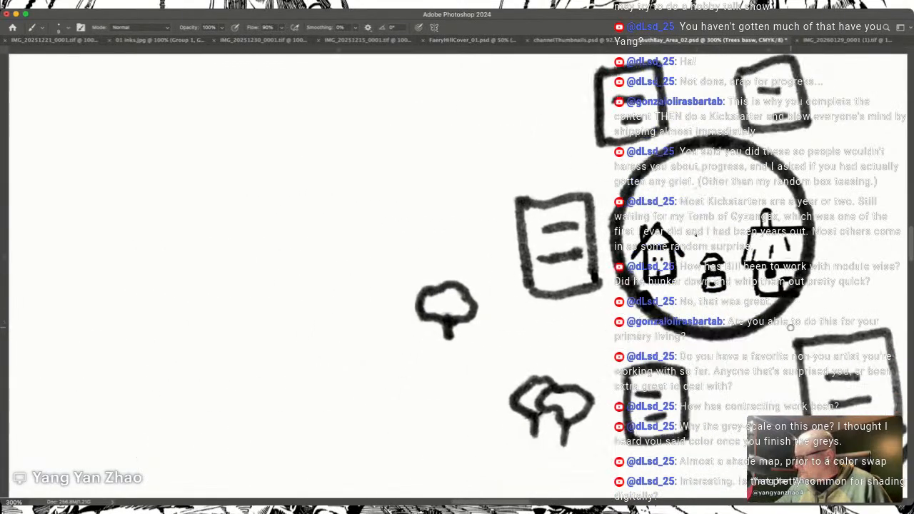
mouse_move(526, 361)
mouse_down()
mouse_move(545, 357)
mouse_move(540, 364)
mouse_move(554, 347)
mouse_move(559, 363)
mouse_move(589, 361)
mouse_up()
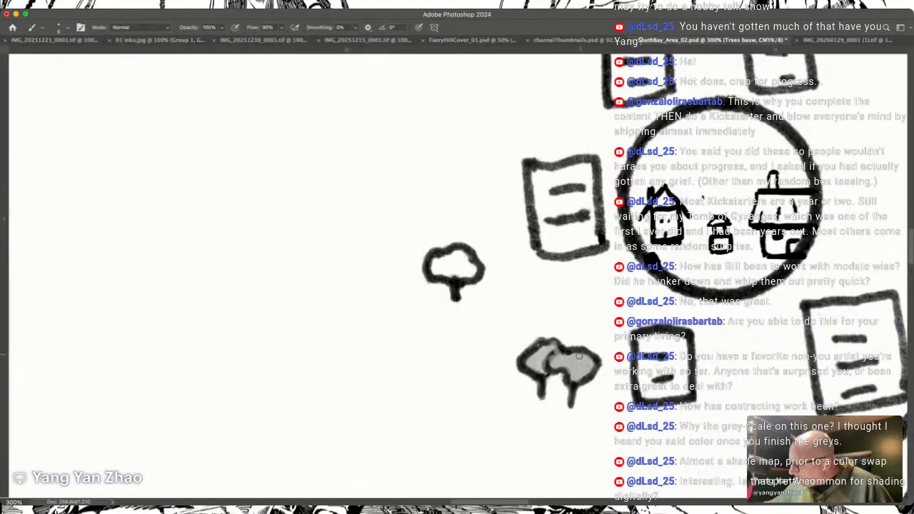
scroll(569, 355, left, 4)
scroll(570, 355, up, 2)
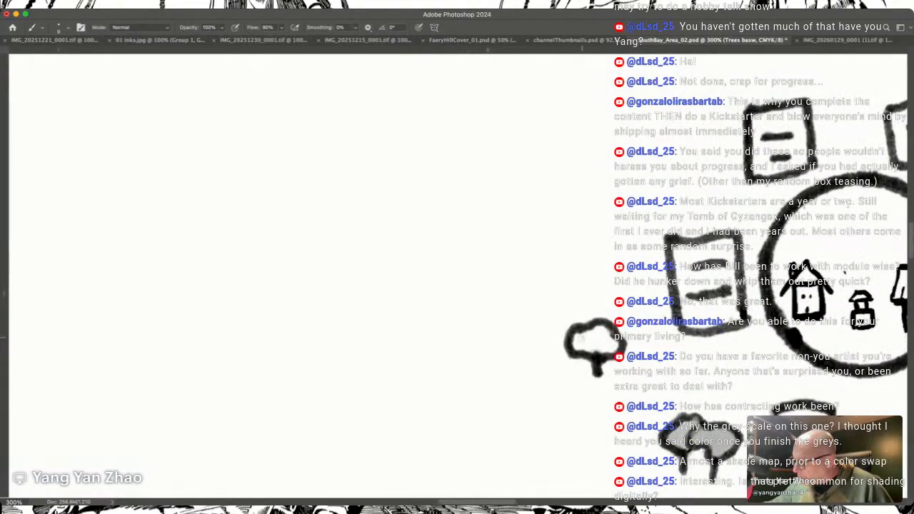
drag(577, 337, 605, 339)
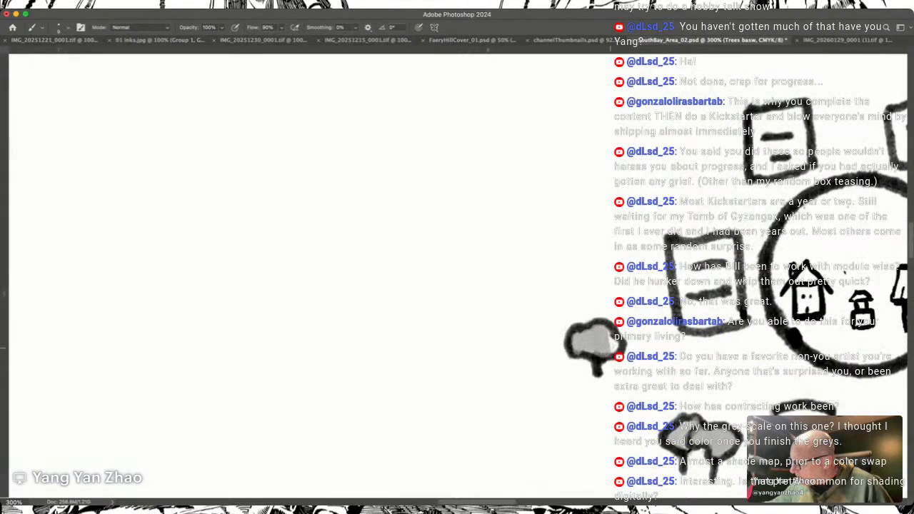
scroll(457, 277, right, 10)
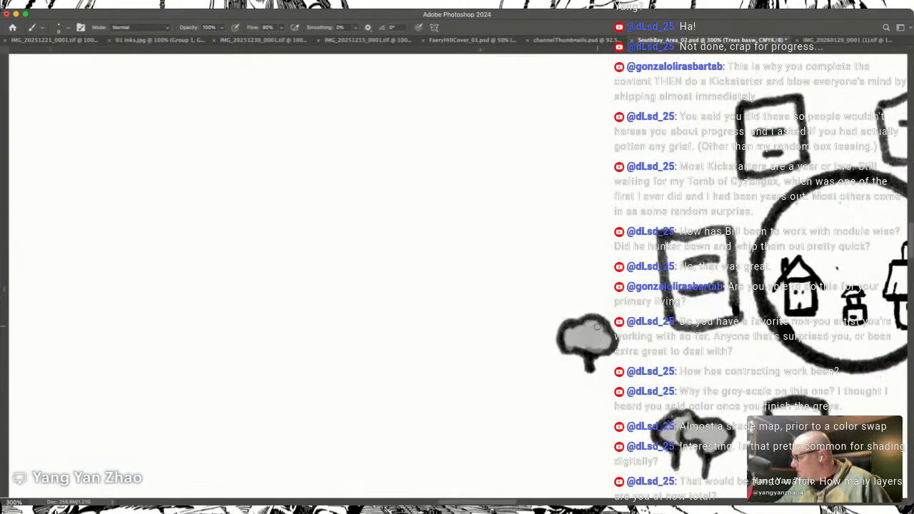
Step: Look over the village surroundings, southern coast and southern forest up close for small trees still left white
scroll(457, 277, up, 7)
scroll(457, 277, left, 3)
scroll(597, 326, left, 8)
scroll(597, 326, up, 4)
scroll(597, 327, down, 15)
scroll(597, 327, right, 14)
scroll(597, 326, down, 7)
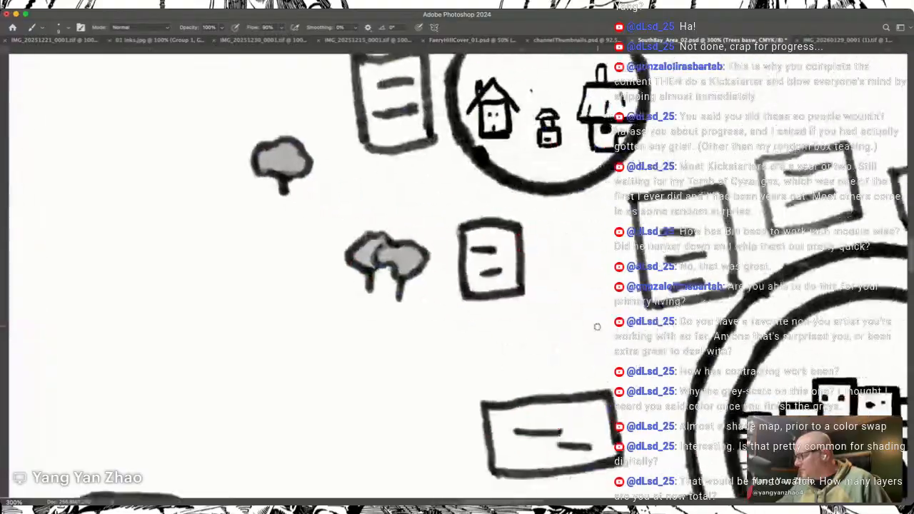
scroll(598, 327, up, 5)
scroll(597, 327, left, 8)
scroll(597, 326, up, 4)
scroll(597, 326, down, 13)
scroll(597, 326, right, 12)
scroll(598, 326, left, 17)
scroll(597, 326, down, 4)
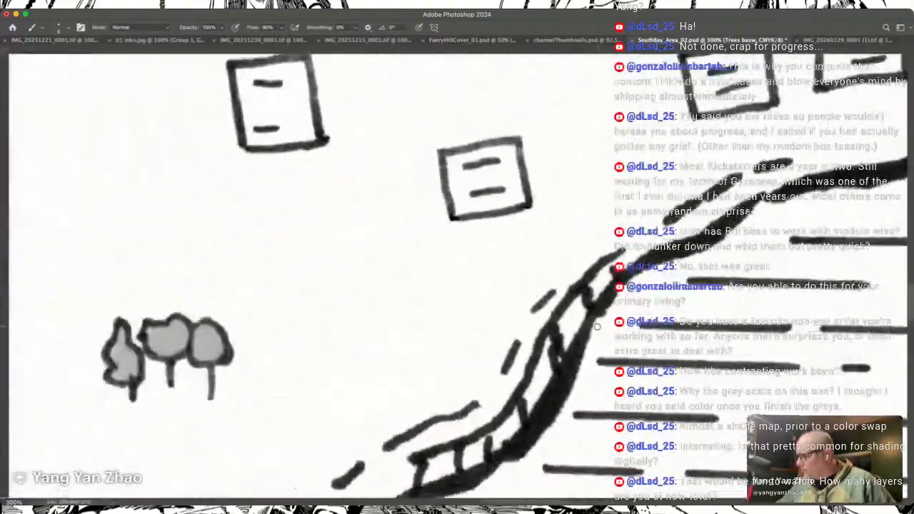
scroll(597, 326, down, 7)
scroll(597, 327, up, 4)
scroll(597, 327, left, 17)
scroll(597, 327, up, 4)
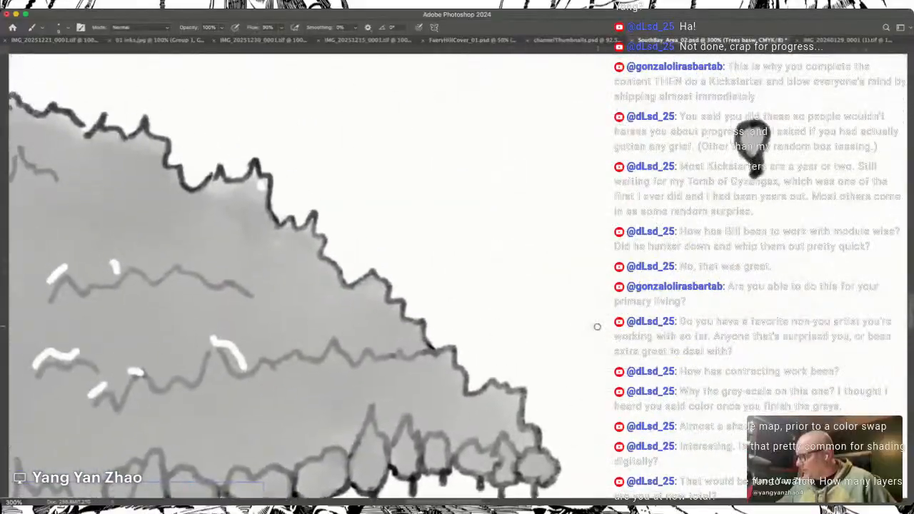
Step: Review the grey shading of the southern foothills, the mountain range and the forests at 50% zoom
scroll(597, 327, down, 8)
scroll(597, 327, down, 5)
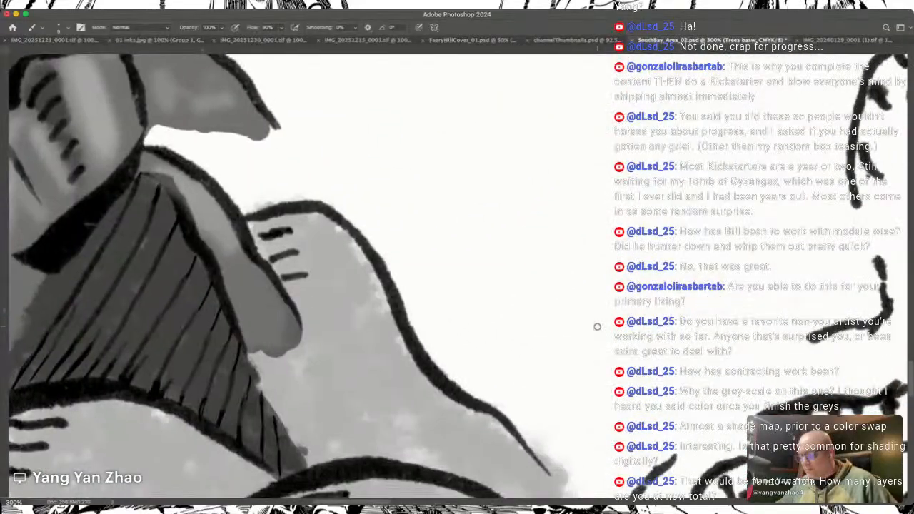
scroll(597, 329, down, 10)
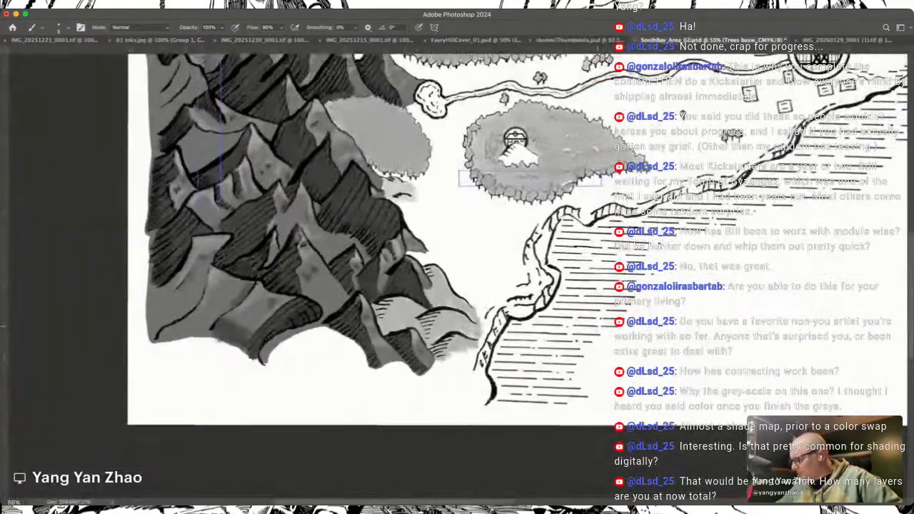
scroll(597, 327, up, 10)
scroll(597, 326, right, 4)
scroll(597, 326, left, 5)
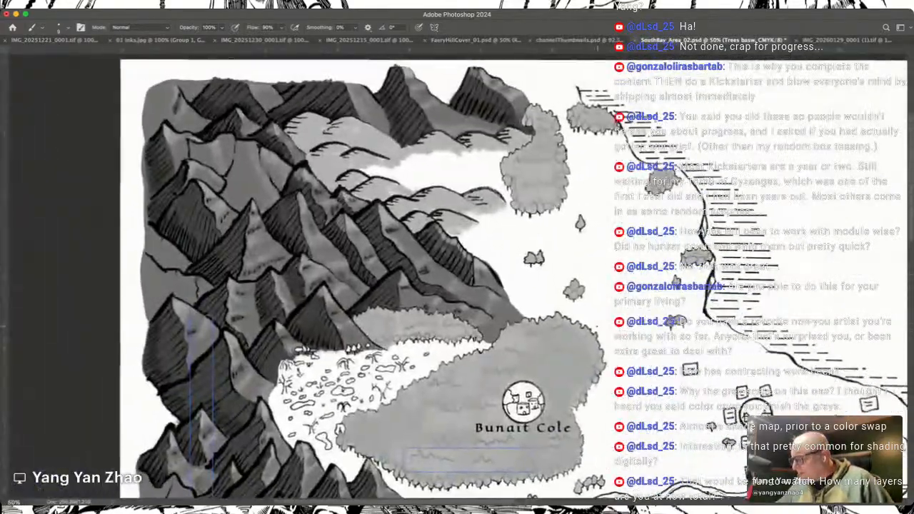
scroll(597, 326, down, 2)
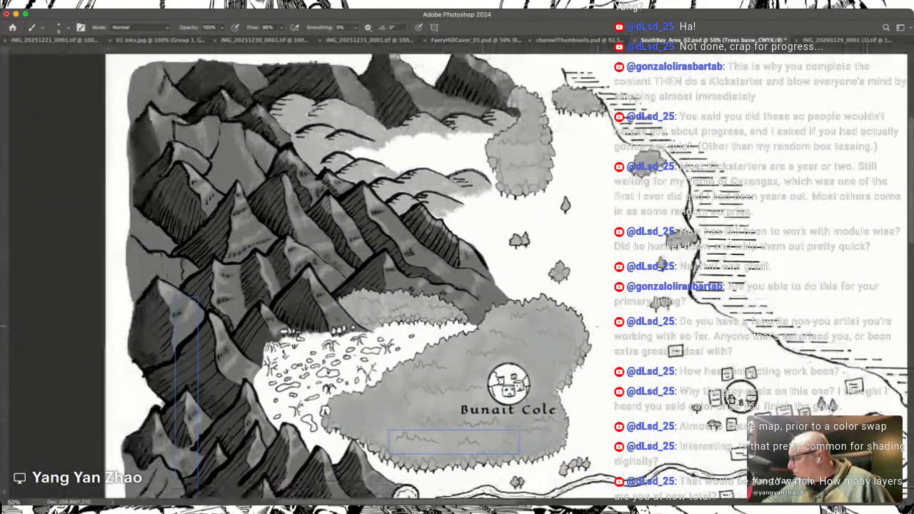
scroll(597, 327, right, 4)
scroll(457, 276, left, 5)
scroll(458, 275, up, 1)
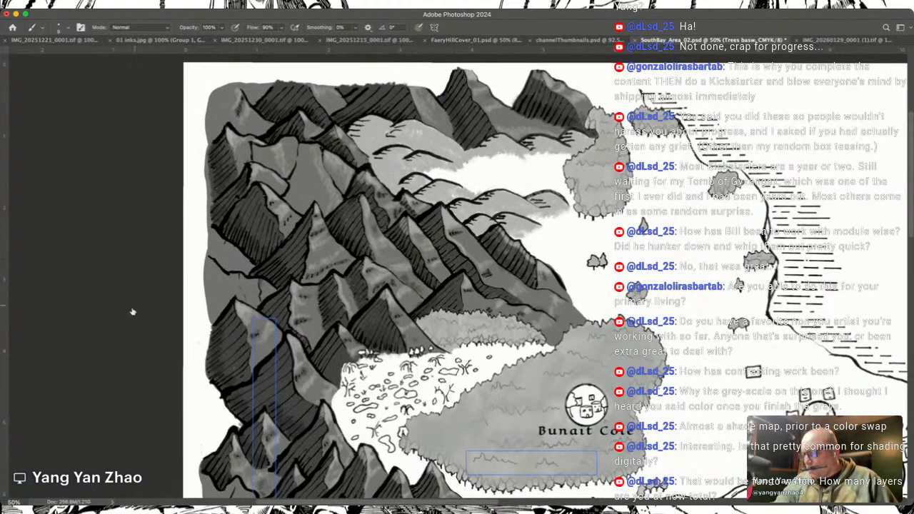
Step: Make Layer 6 the active layer
click(170, 437)
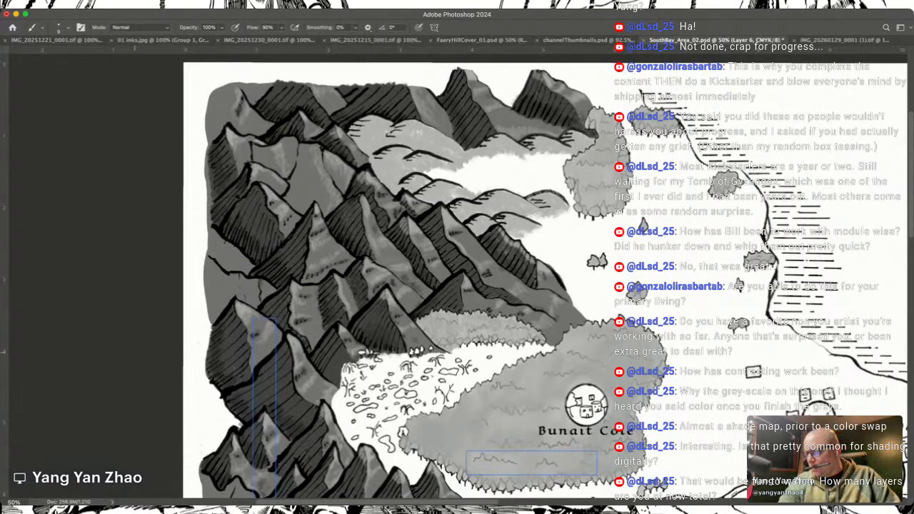
Step: Group the Tree shadows layer together with its neighbouring layers
click(142, 345)
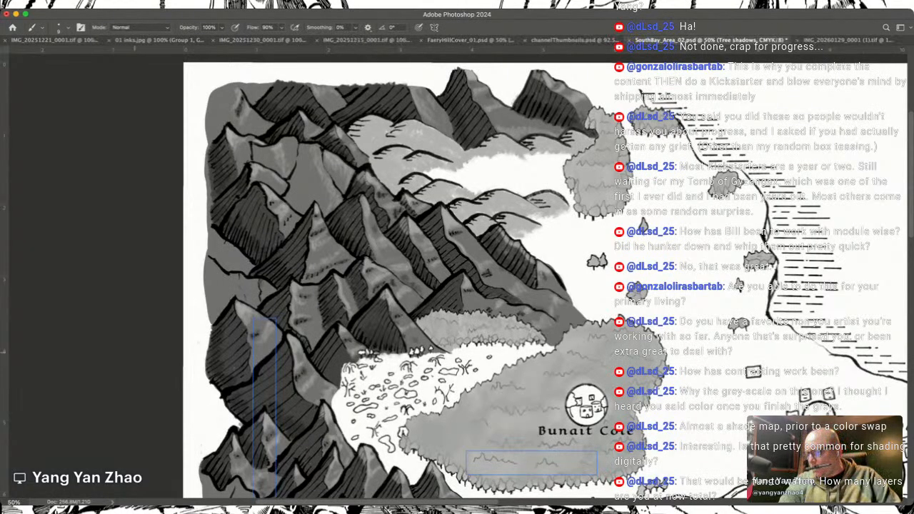
shift+click(143, 346)
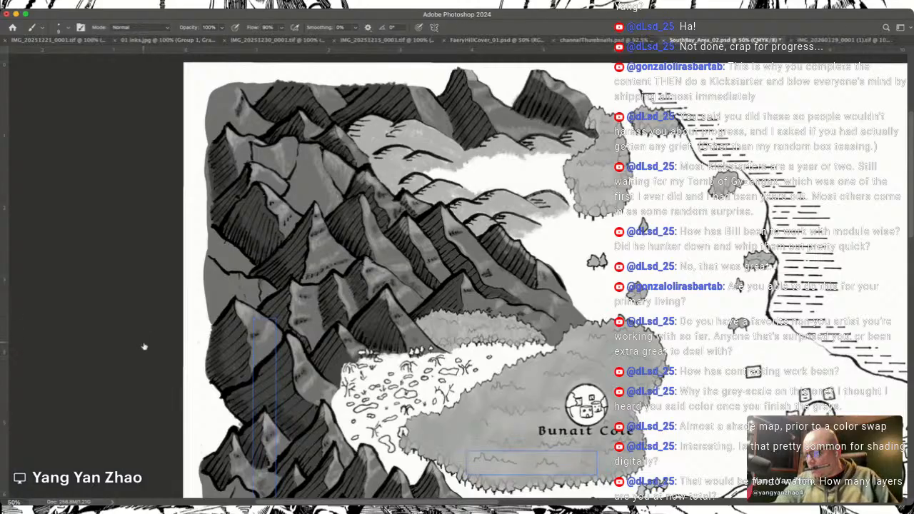
key(super+g)
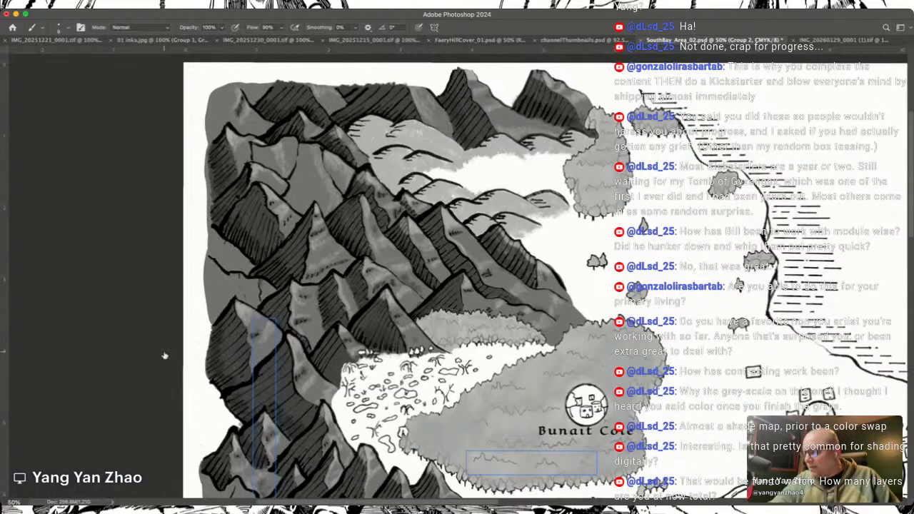
Step: Show the map labels and look over their readability across the mountains, Deep Woods, Lake of Fate and Southbay
click(93, 241)
scroll(343, 426, down, 5)
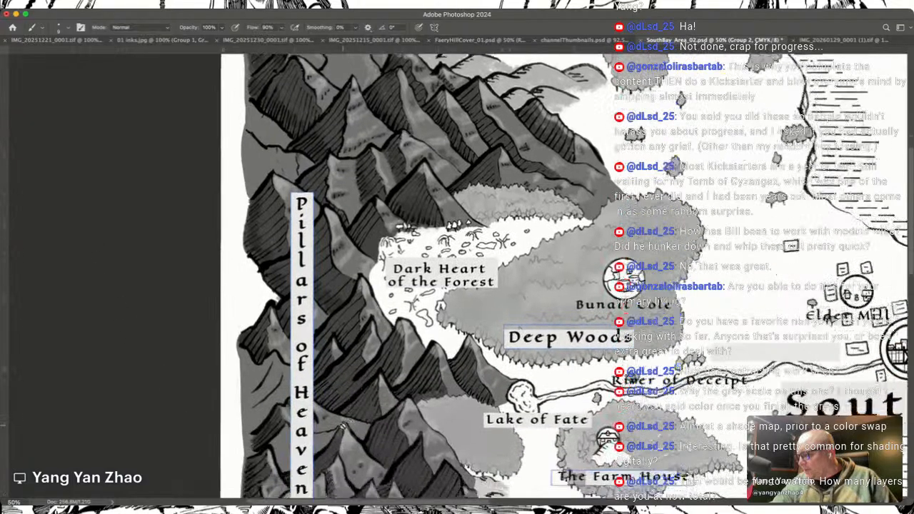
scroll(343, 427, right, 1)
scroll(343, 426, up, 3)
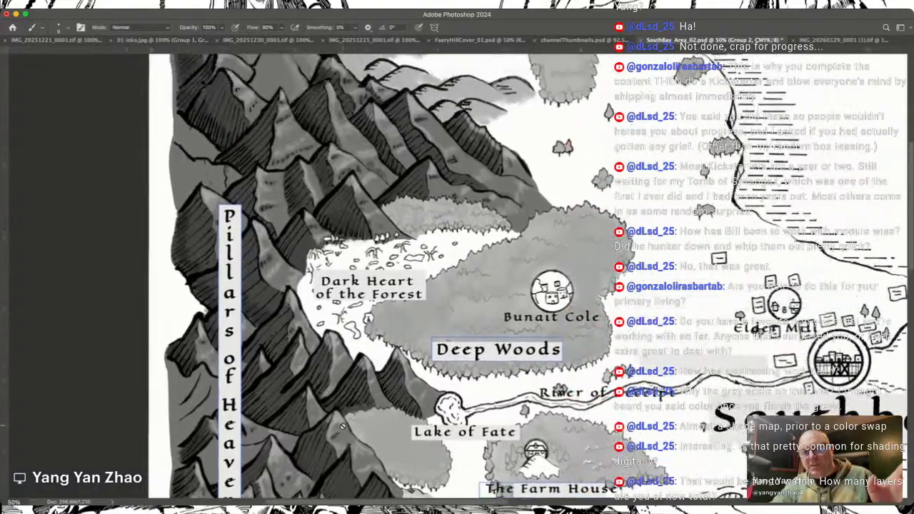
scroll(343, 427, down, 5)
scroll(343, 426, right, 2)
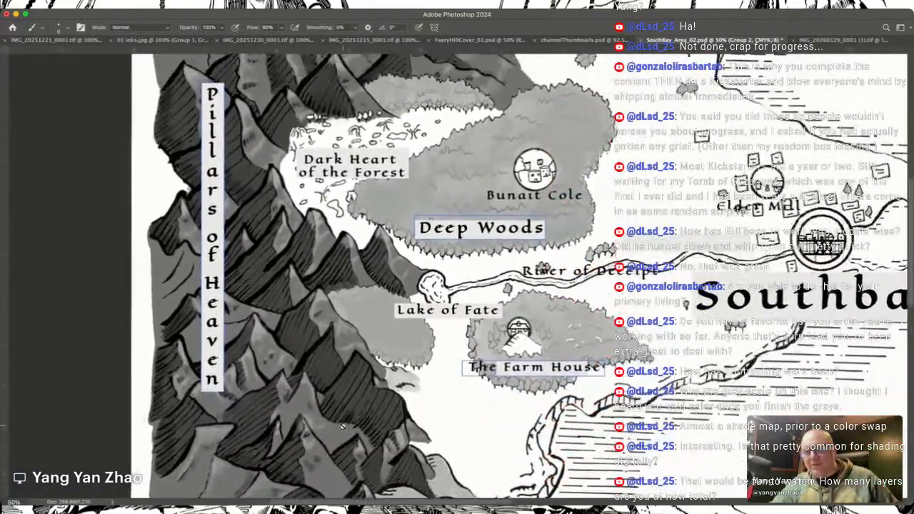
scroll(343, 427, left, 2)
scroll(343, 426, up, 1)
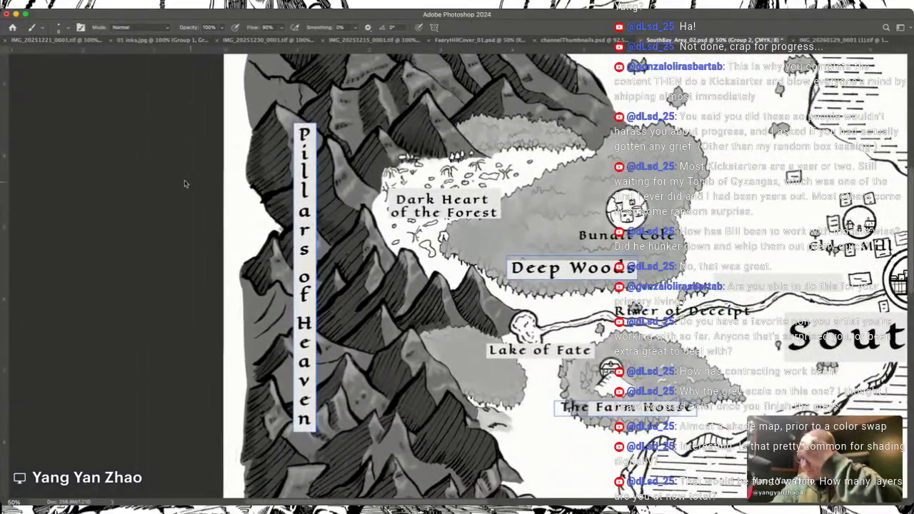
Step: Rename the group holding the map labels as Labels and show the labels over the map
click(96, 244)
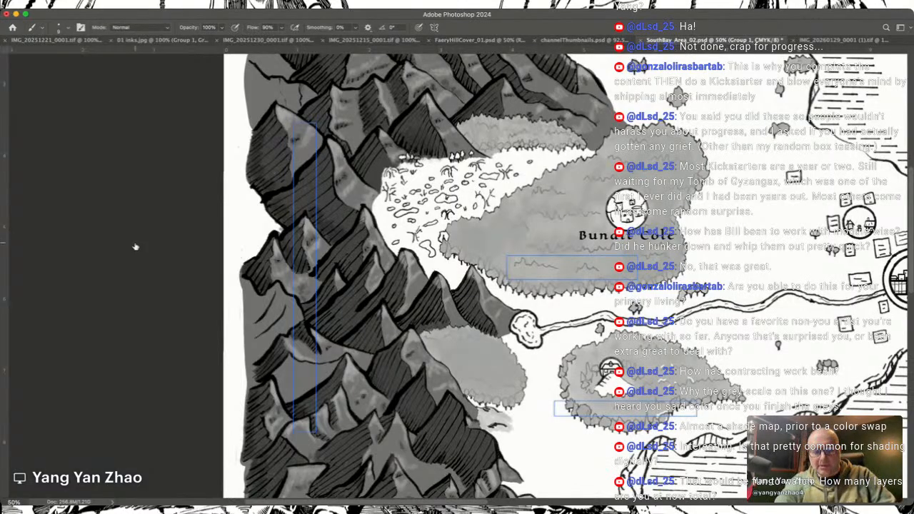
click(73, 192)
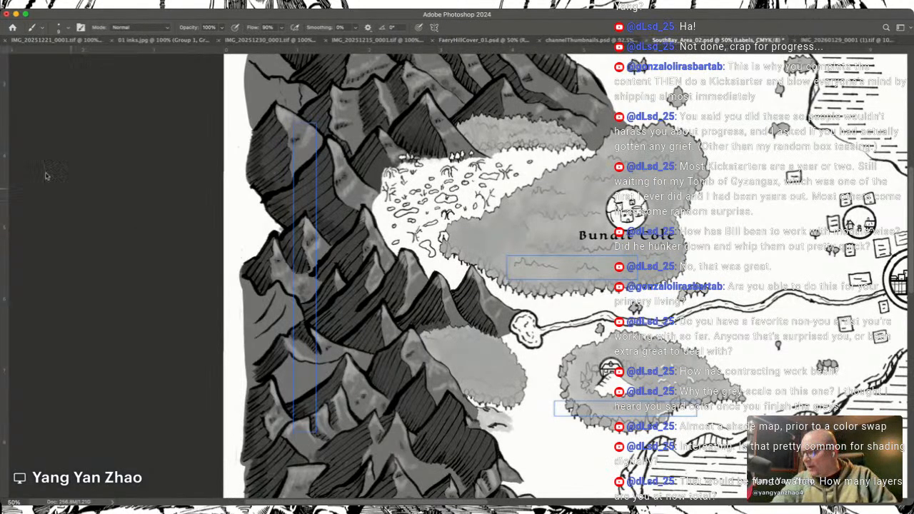
click(91, 240)
scroll(353, 358, right, 5)
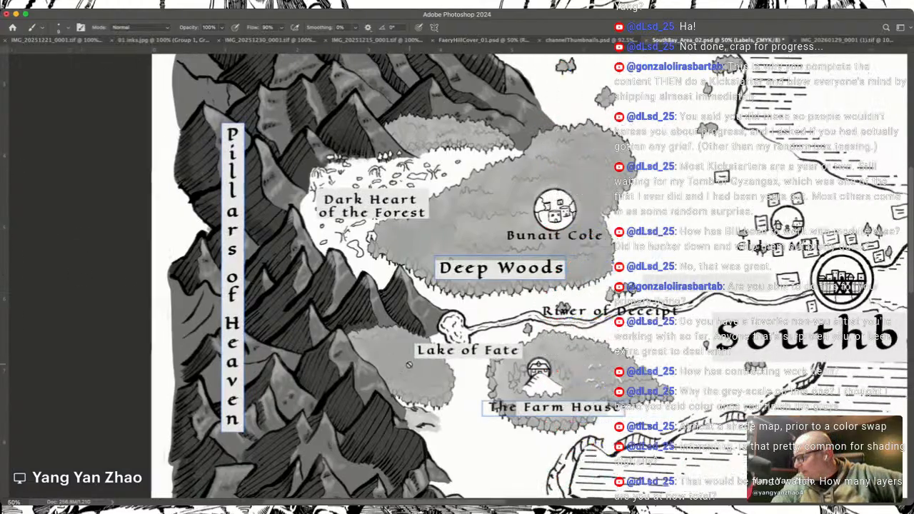
scroll(353, 271, up, 2)
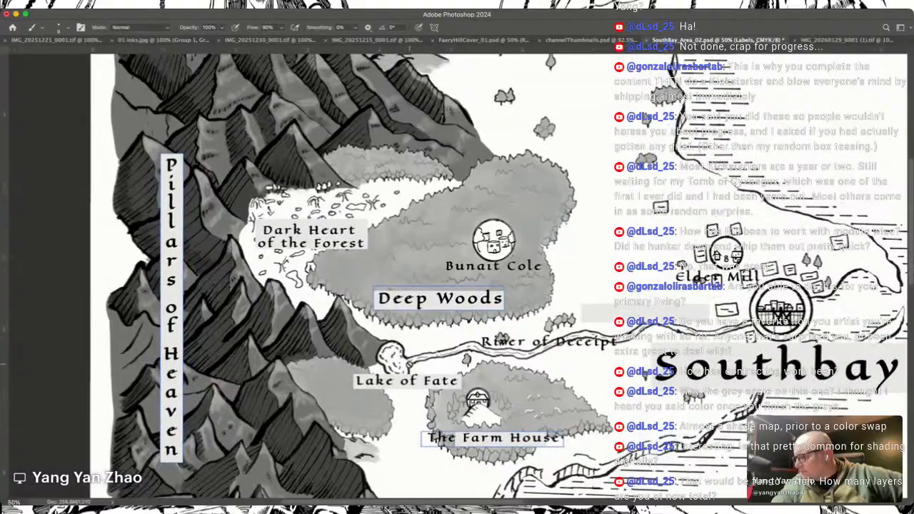
scroll(409, 365, right, 5)
scroll(409, 365, down, 3)
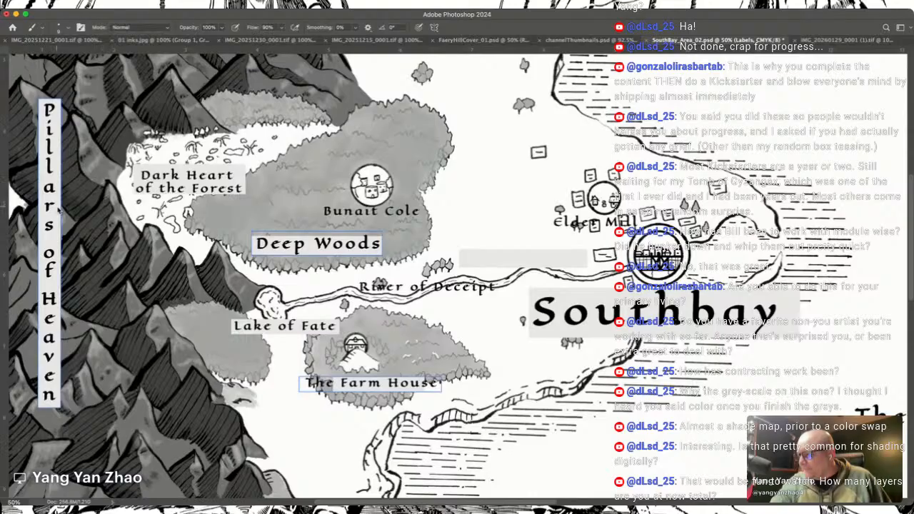
Step: Set the brush to 100% flow and size 175 for the southern edge of Deep Woods, and hide the map labels
key(i)
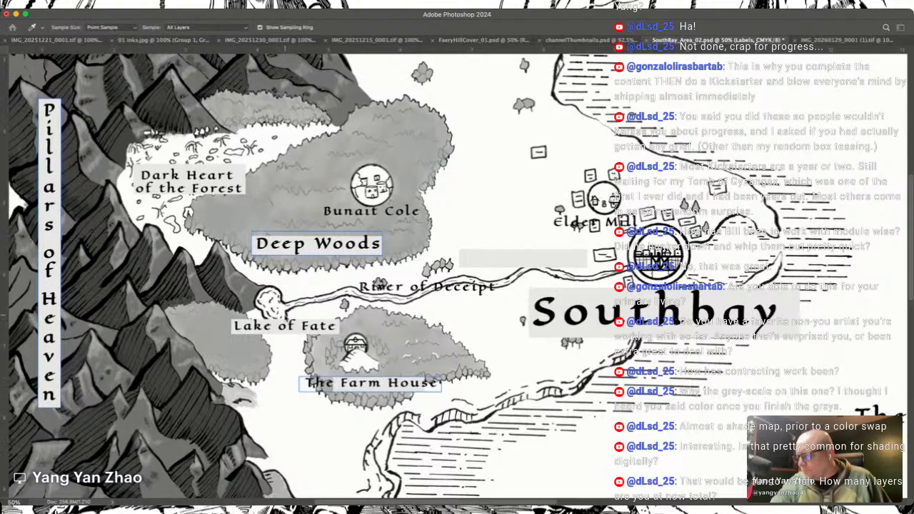
key(b)
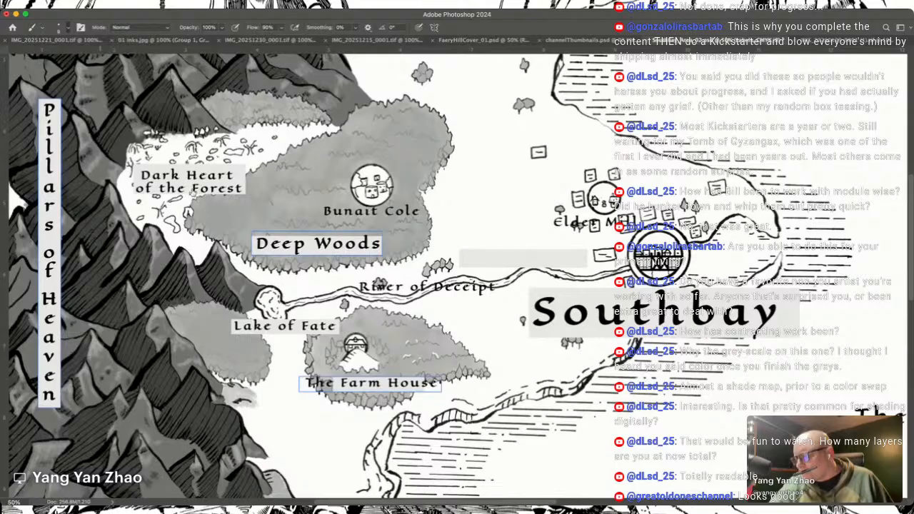
key(shift+0)
key(period)
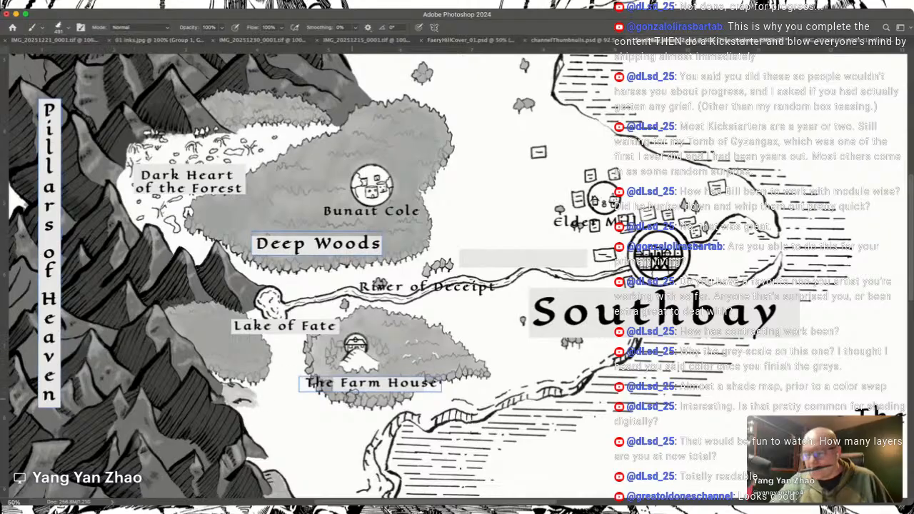
scroll(447, 270, up, 4)
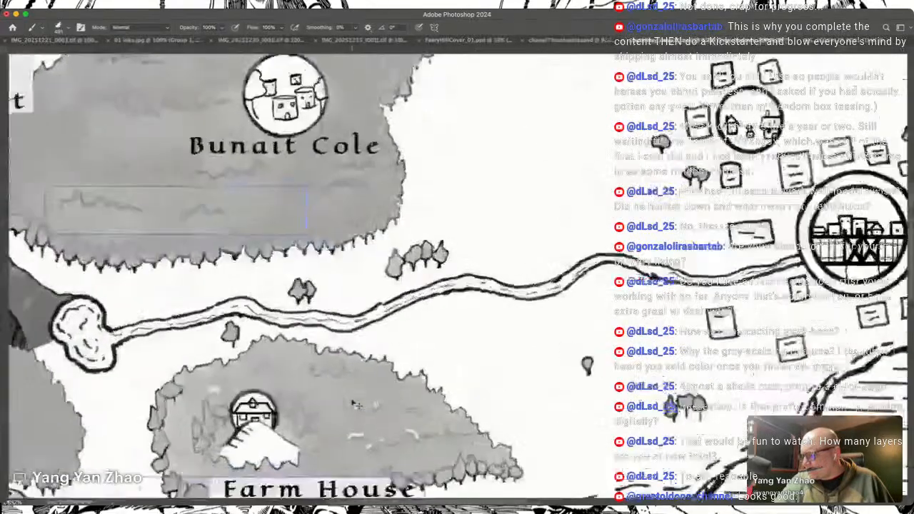
scroll(349, 396, left, 6)
scroll(349, 397, up, 4)
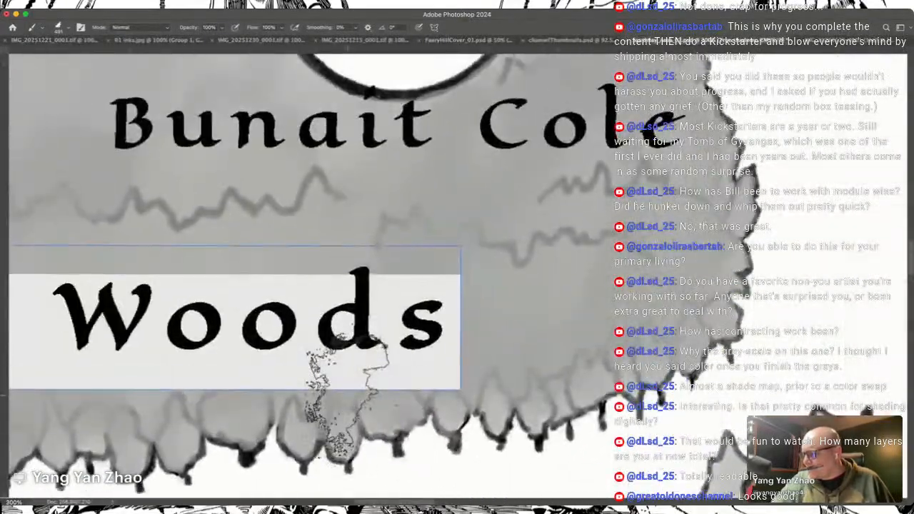
key(bracketleft)
key(bracketleft)
key(bracketleft)
key(bracketleft)
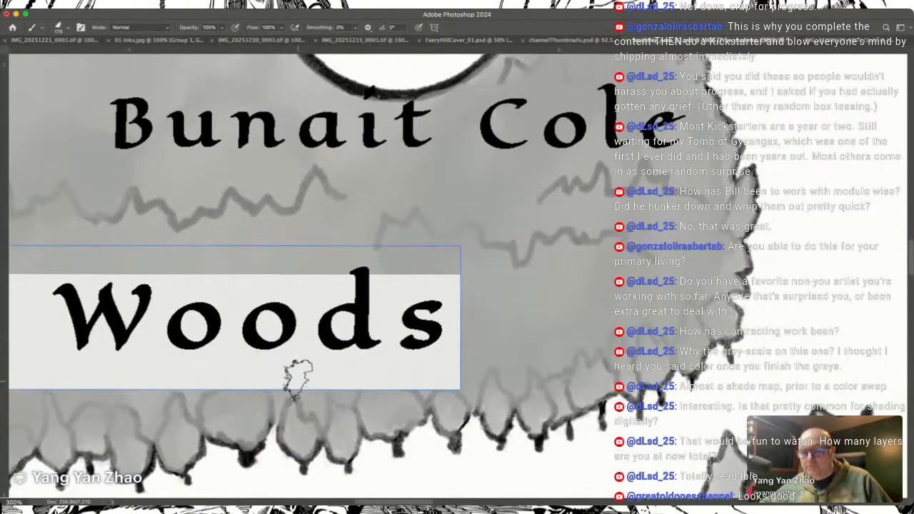
click(94, 243)
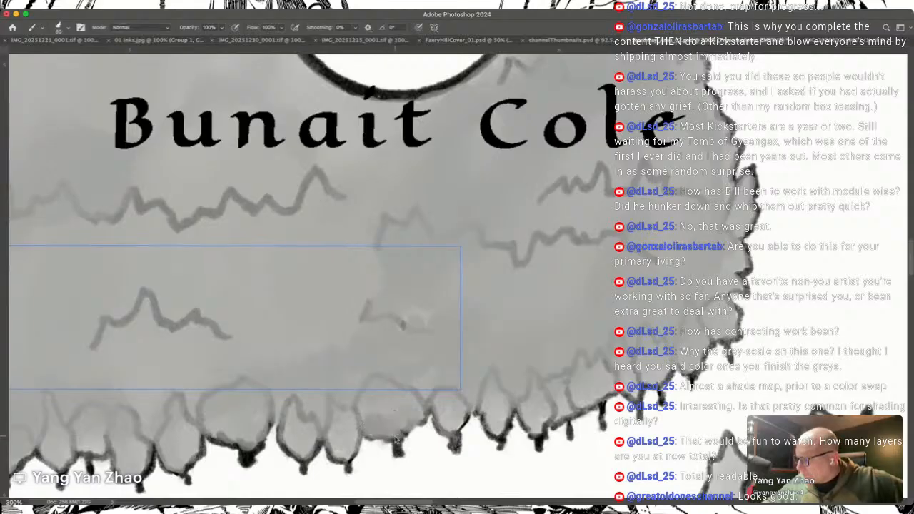
Step: Try a shadow stroke at the base of a tree below Bunait Cole, and reduce the brush size to 30
drag(397, 439, 399, 432)
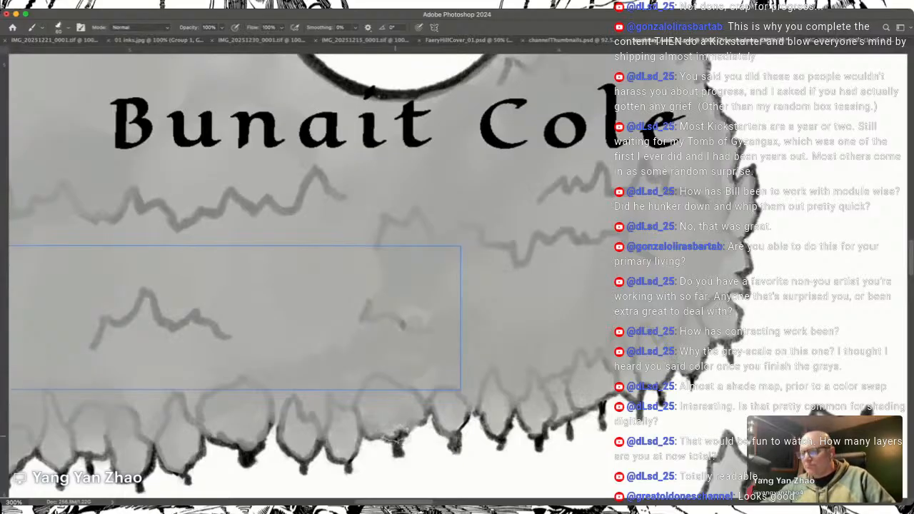
key(i)
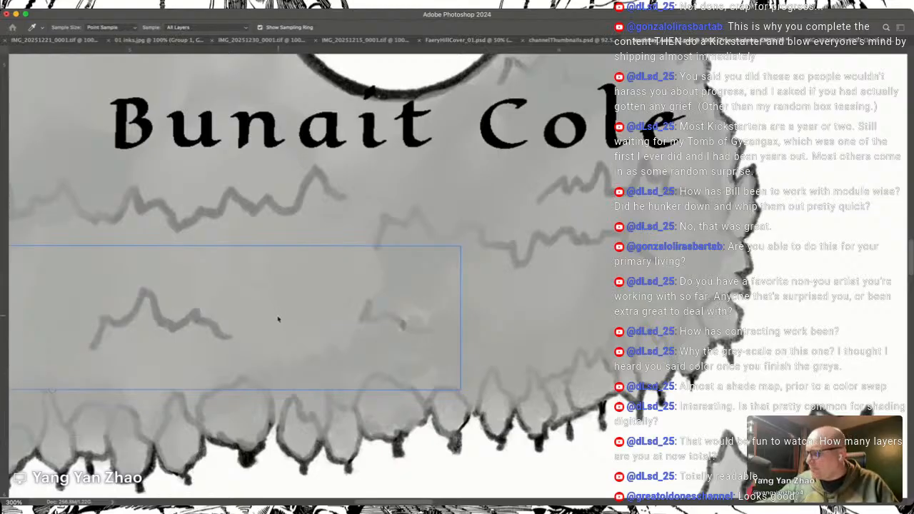
key(b)
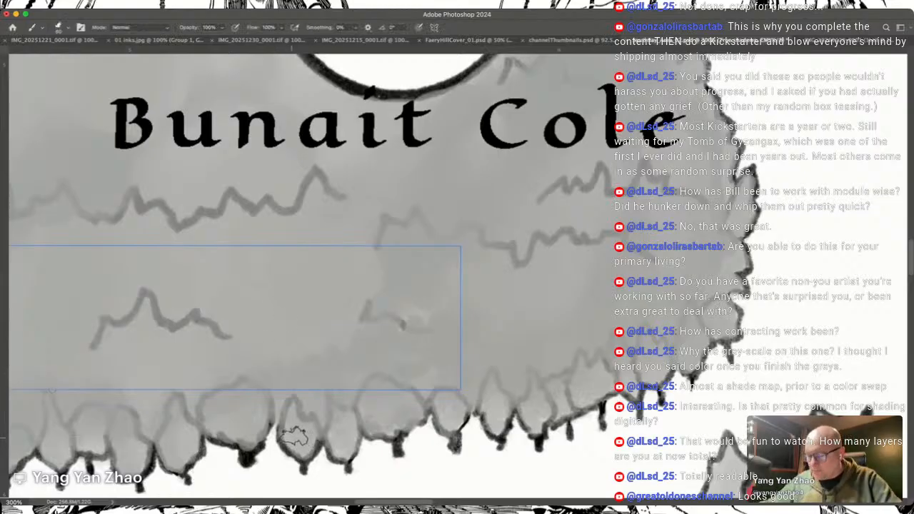
key([)
key([)
key([)
key([)
key([)
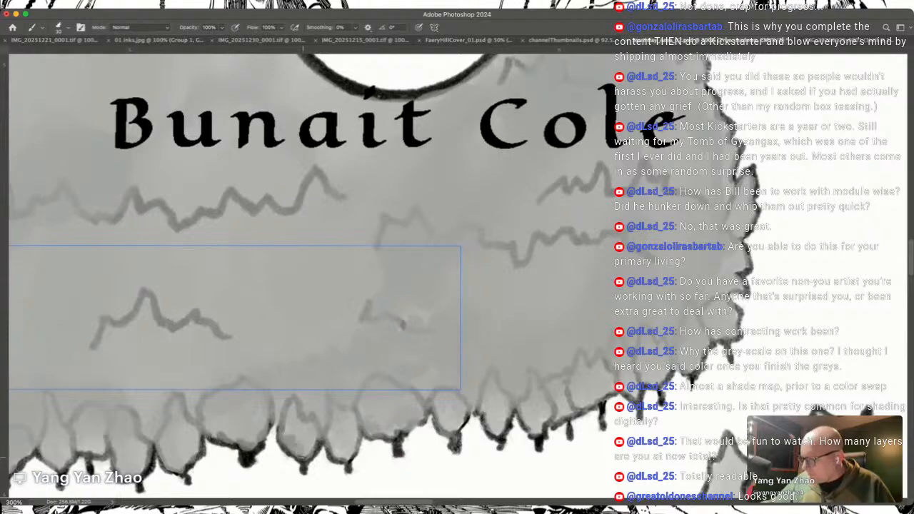
Step: Try small dark grey shadow strokes on the lower part of one tree along Deep Woods' southern edge
scroll(403, 323, down, 5)
scroll(402, 324, left, 8)
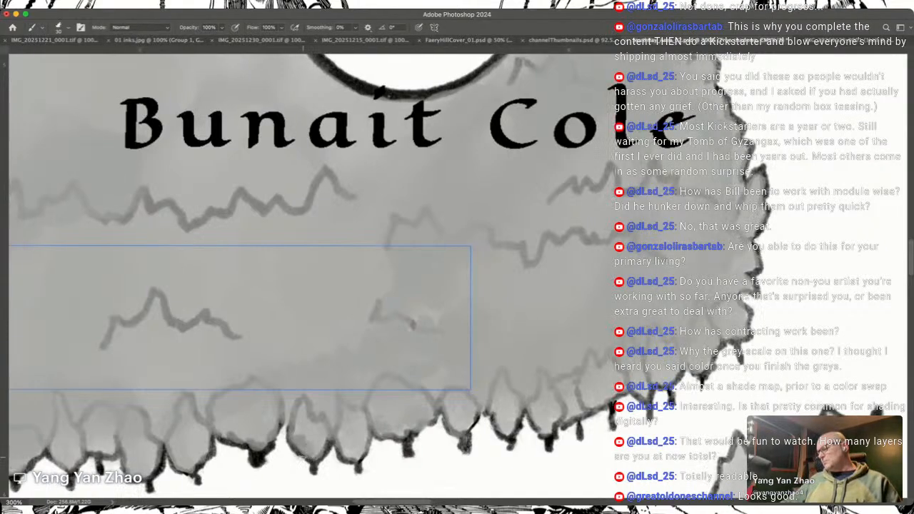
scroll(302, 458, up, 1)
scroll(302, 458, left, 1)
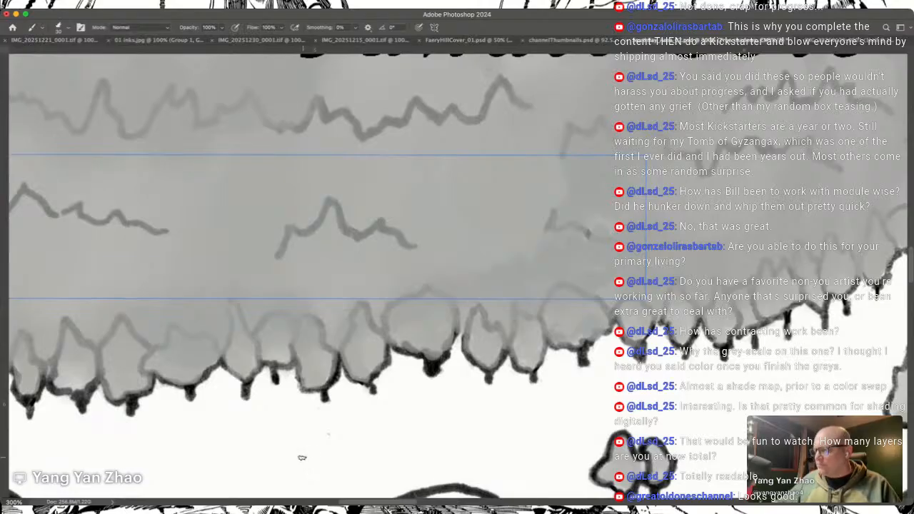
key(i)
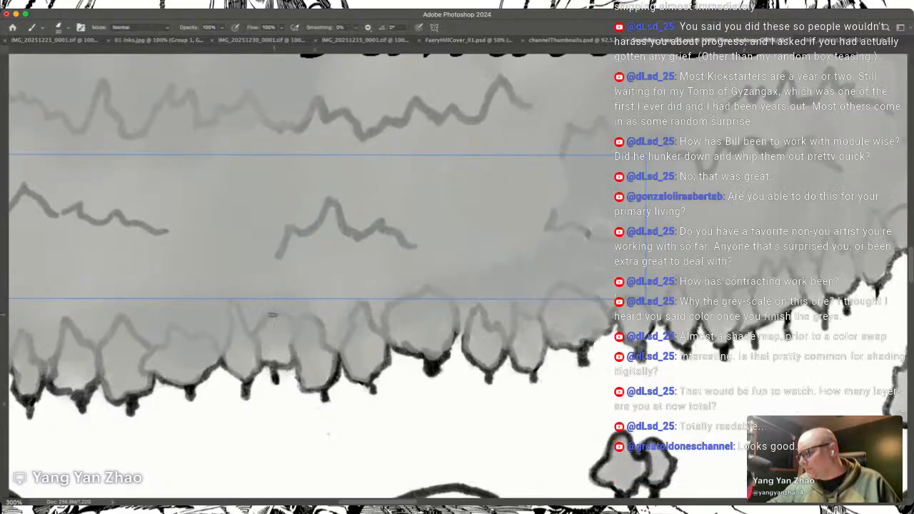
key(b)
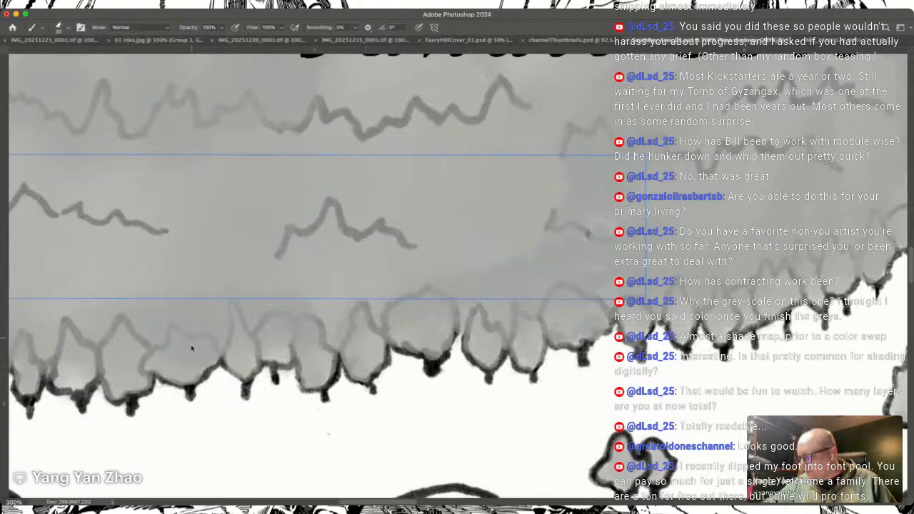
key(super+semicolon)
key(super+semicolon)
drag(355, 377, 355, 367)
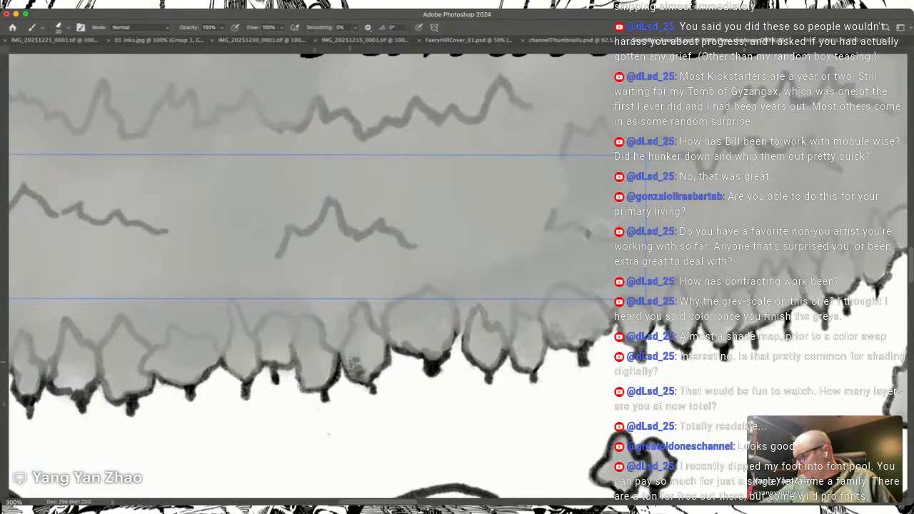
drag(355, 367, 351, 365)
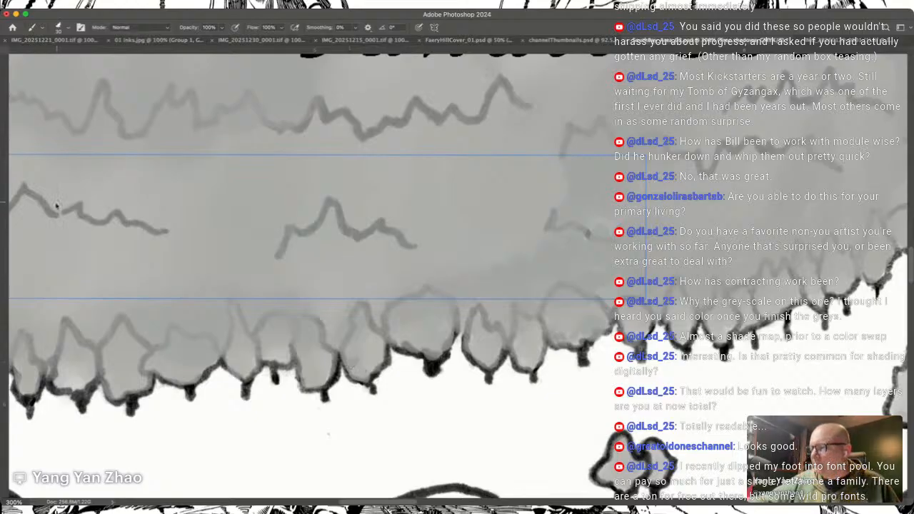
Step: Paint small dark grey shadows on the lower parts of the trees along the forest's southern edge below Bunait Cole
key(i)
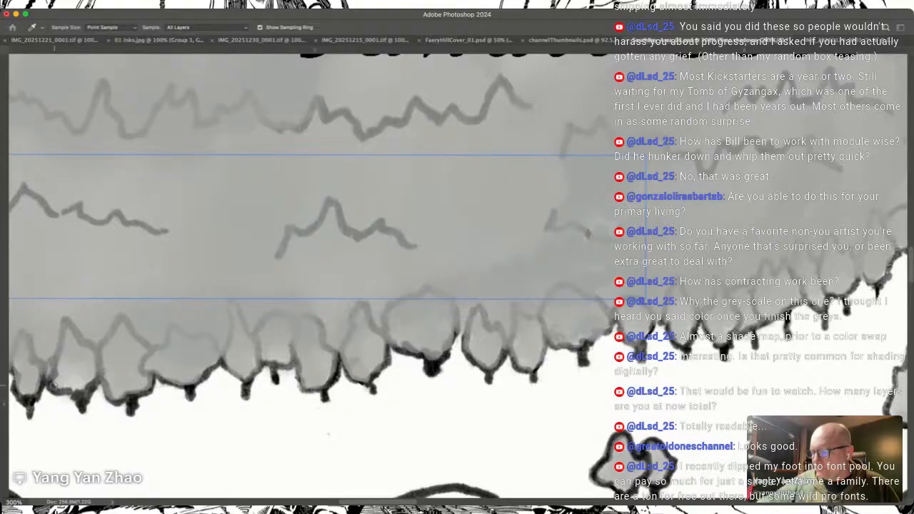
key(b)
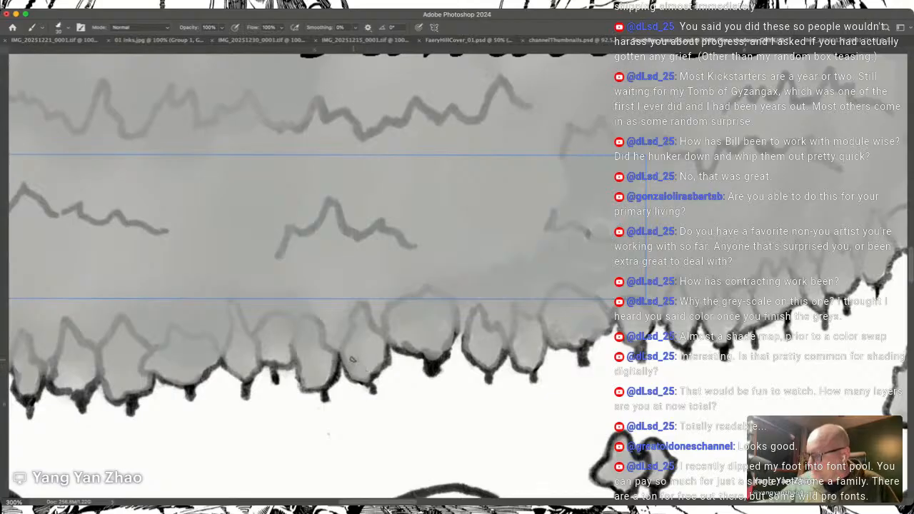
key(super+semicolon)
key(super+semicolon)
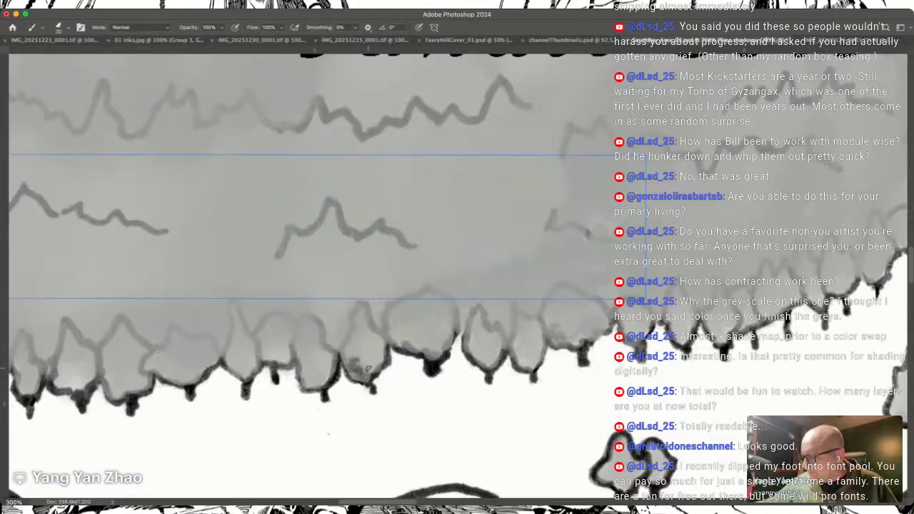
mouse_move(406, 339)
mouse_down()
mouse_move(443, 343)
mouse_move(448, 328)
mouse_move(398, 324)
mouse_up()
mouse_move(473, 343)
mouse_down()
mouse_move(486, 363)
mouse_move(493, 346)
mouse_move(534, 369)
mouse_up()
mouse_move(556, 330)
mouse_down()
mouse_move(581, 347)
mouse_move(605, 322)
mouse_move(589, 329)
mouse_move(725, 338)
mouse_up()
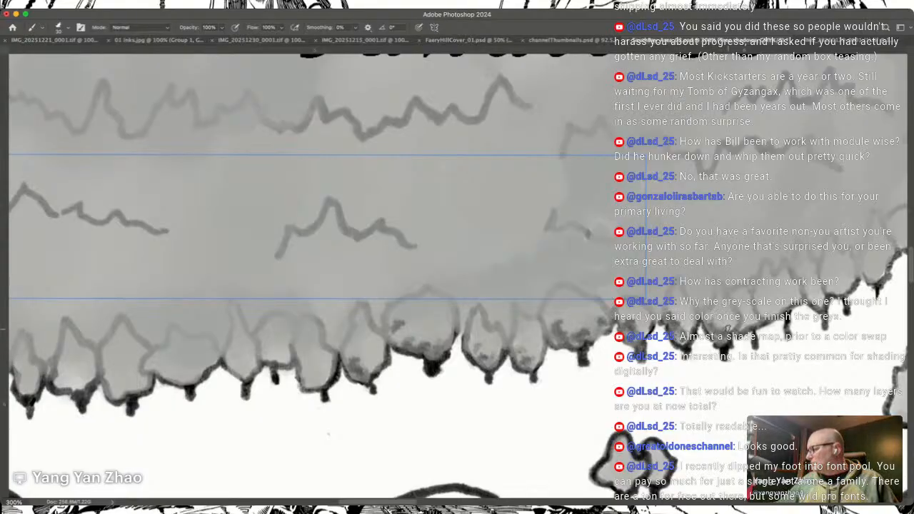
mouse_move(762, 315)
mouse_down()
mouse_move(820, 299)
mouse_move(851, 273)
mouse_up()
Step: Continue the dark grey shadows onto the trees along the southeastern edge of the Bunait Cole forest
scroll(855, 265, right, 3)
scroll(855, 264, up, 1)
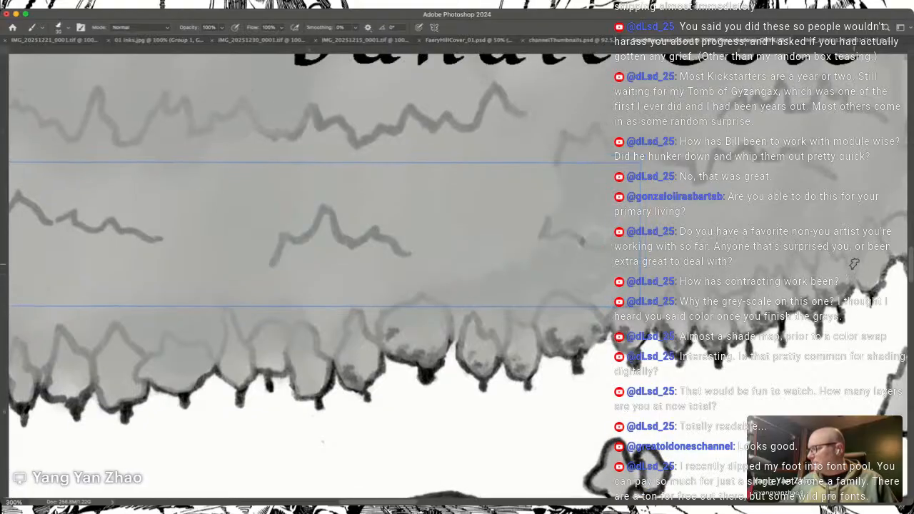
scroll(855, 264, right, 10)
scroll(855, 265, up, 5)
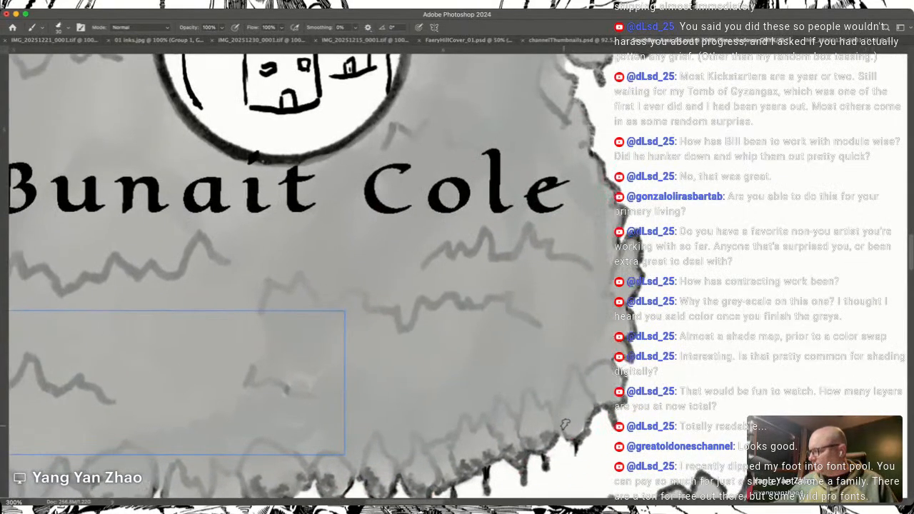
drag(571, 427, 581, 430)
drag(560, 390, 557, 398)
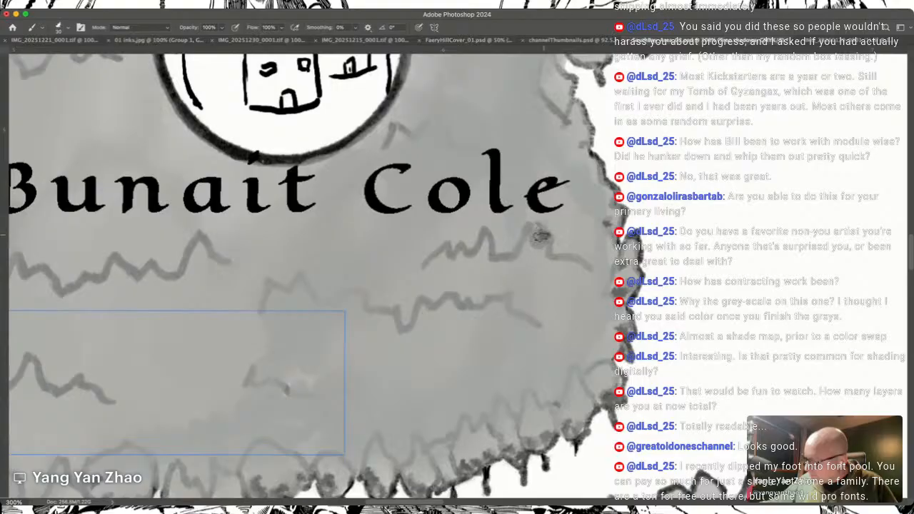
Step: Darken the treetop contour just below the word Cole with short dark grey shadow strokes
drag(553, 235, 564, 247)
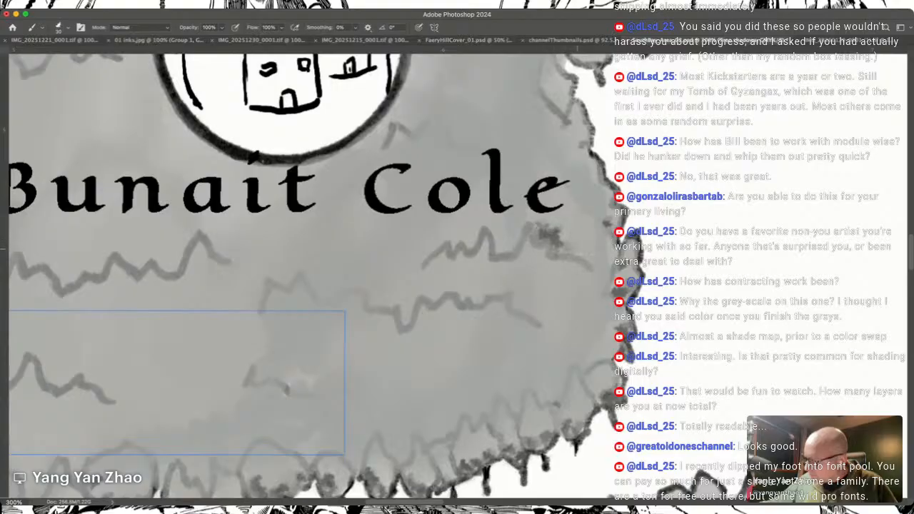
drag(456, 156, 604, 260)
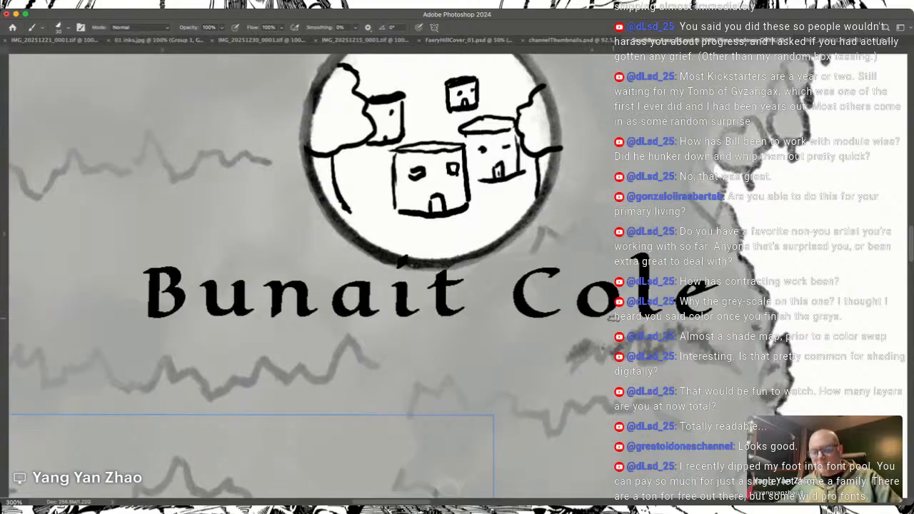
key(super+1)
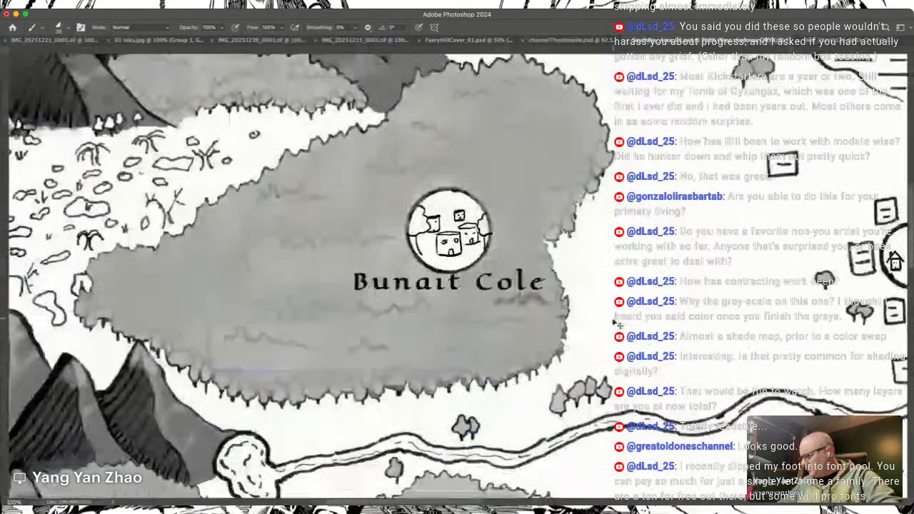
drag(616, 323, 755, 321)
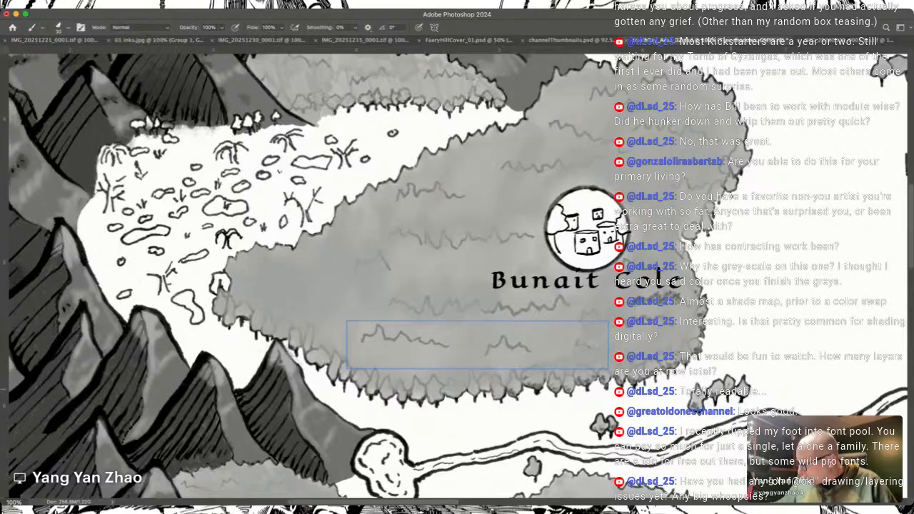
drag(343, 286, 576, 278)
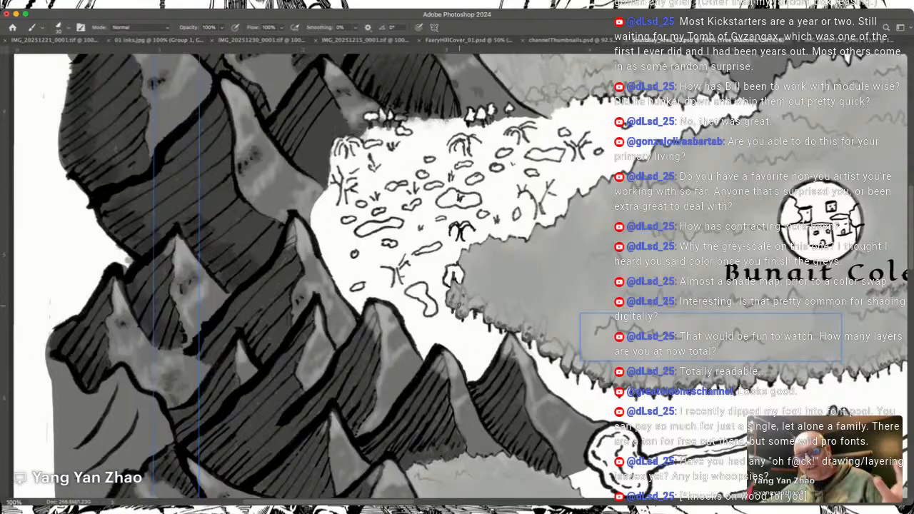
Step: Dab small scattered grey shadows across the canopy at the western end of the Bunait Cole forest
scroll(459, 306, right, 5)
scroll(460, 306, up, 3)
scroll(459, 306, left, 3)
scroll(459, 305, down, 2)
scroll(460, 305, left, 2)
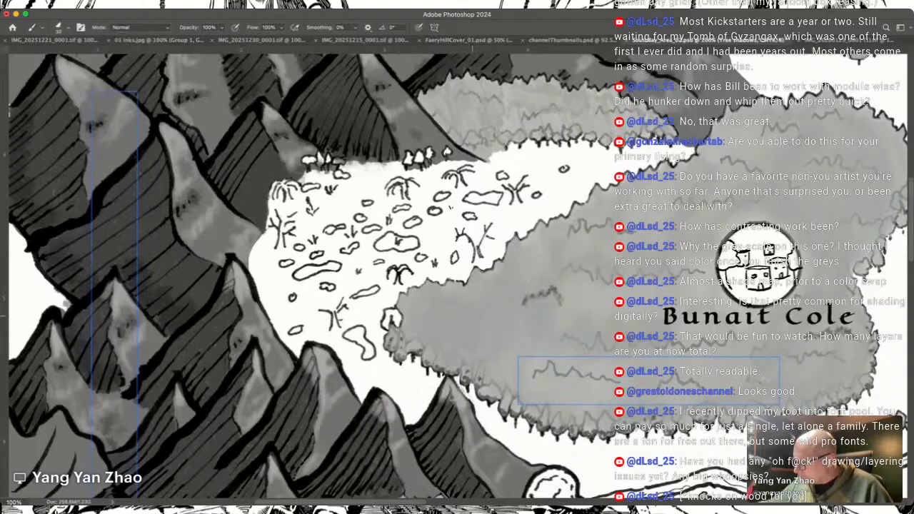
drag(464, 330, 487, 330)
drag(427, 326, 435, 325)
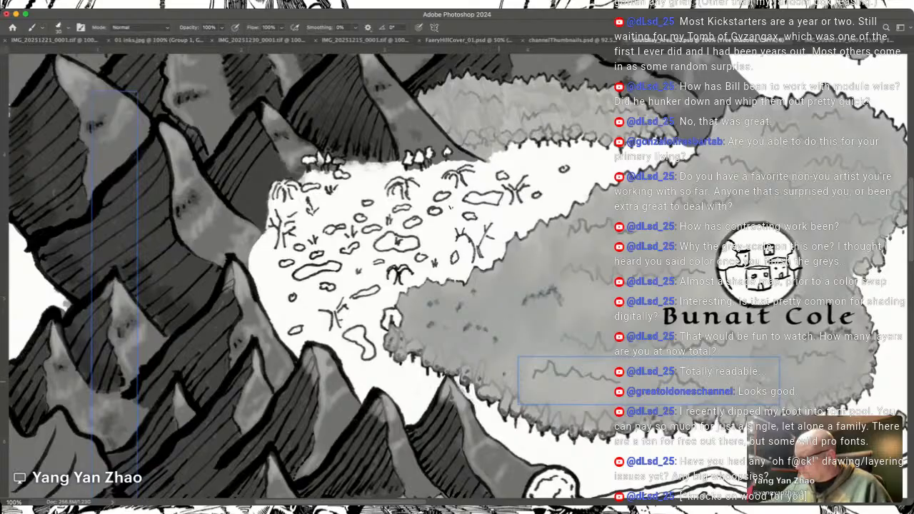
drag(571, 333, 505, 380)
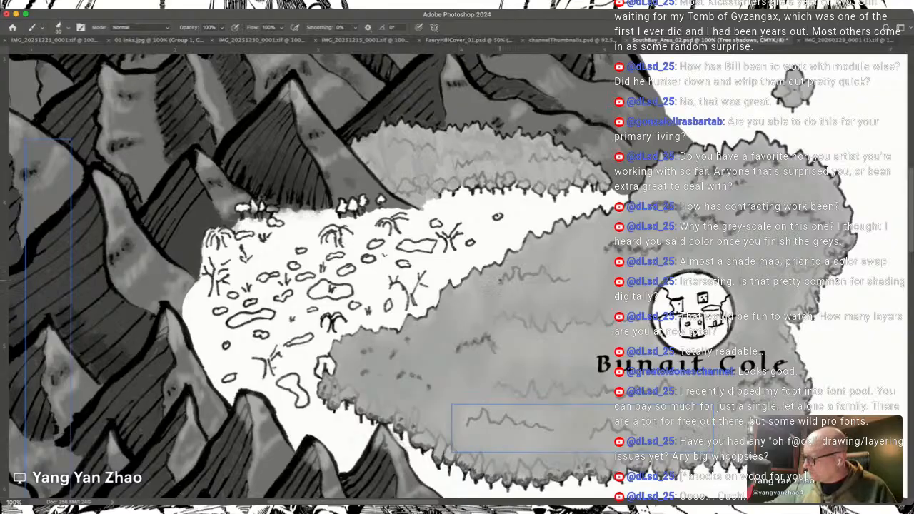
Step: Shade the treetop contours west of the Bunait Cole town circle and add a few dabs near the western tip
mouse_move(509, 277)
mouse_down()
mouse_move(548, 261)
mouse_move(553, 277)
mouse_move(577, 275)
mouse_up()
mouse_move(492, 323)
mouse_down()
mouse_move(506, 311)
mouse_move(540, 325)
mouse_move(545, 313)
mouse_move(566, 327)
mouse_move(572, 307)
mouse_move(576, 320)
mouse_up()
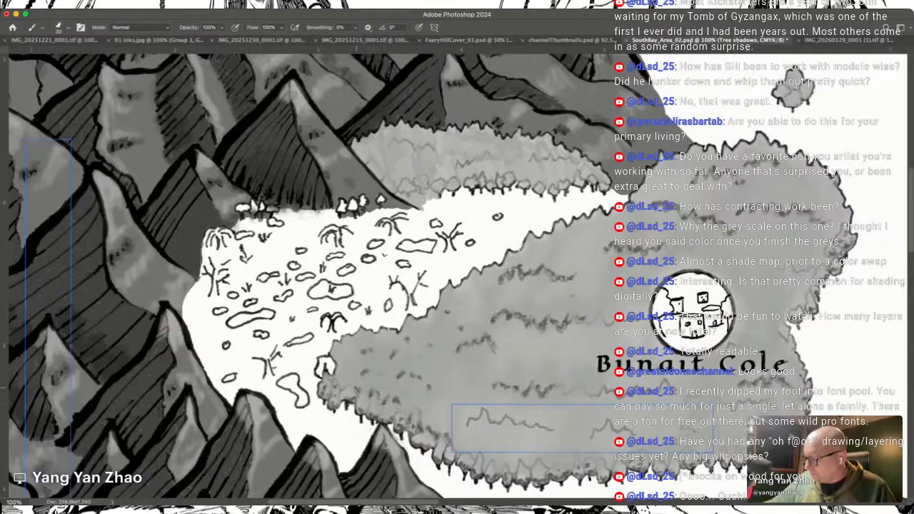
drag(349, 384, 371, 393)
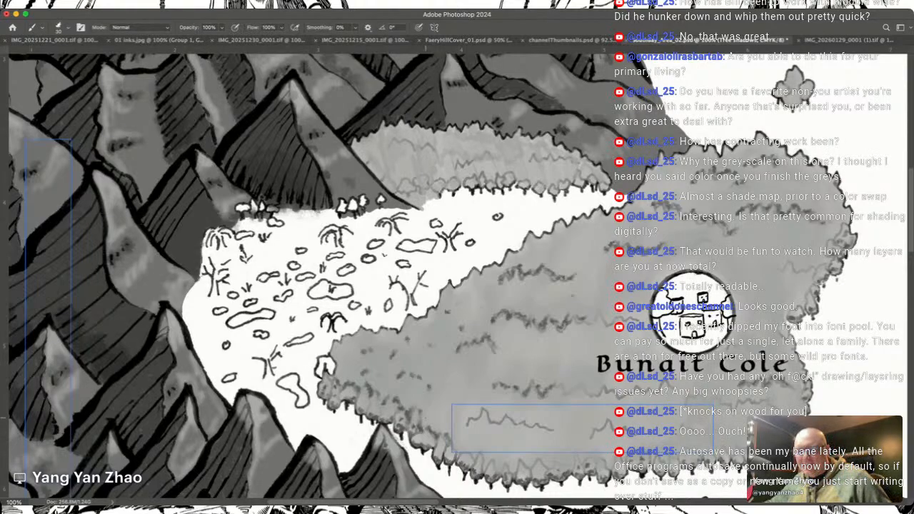
Step: Paint grey shadows over the two treetop contours in the southern part of the forest, below the Bunait Cole label
scroll(426, 418, right, 4)
scroll(425, 417, down, 1)
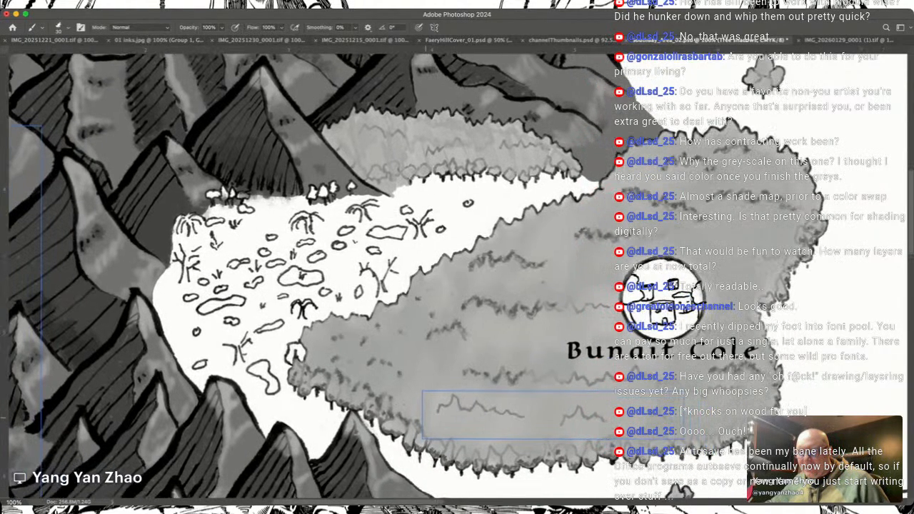
scroll(426, 418, down, 2)
scroll(426, 418, right, 1)
scroll(425, 418, right, 1)
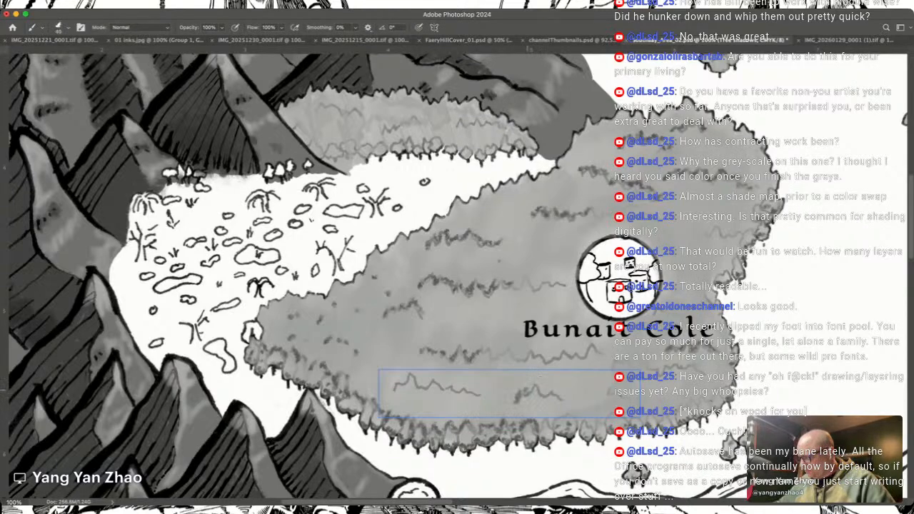
drag(533, 386, 545, 391)
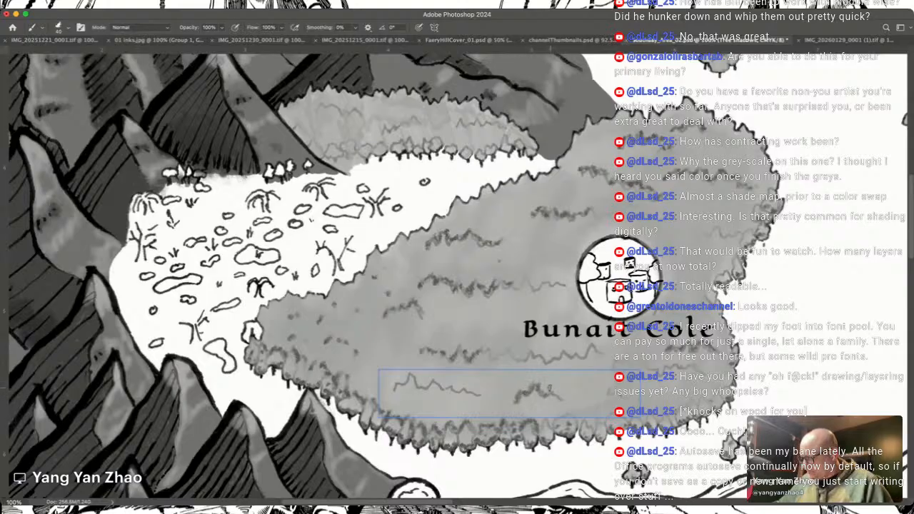
mouse_move(395, 387)
mouse_down()
mouse_move(412, 367)
mouse_move(410, 377)
mouse_move(433, 375)
mouse_move(462, 389)
mouse_move(482, 382)
mouse_up()
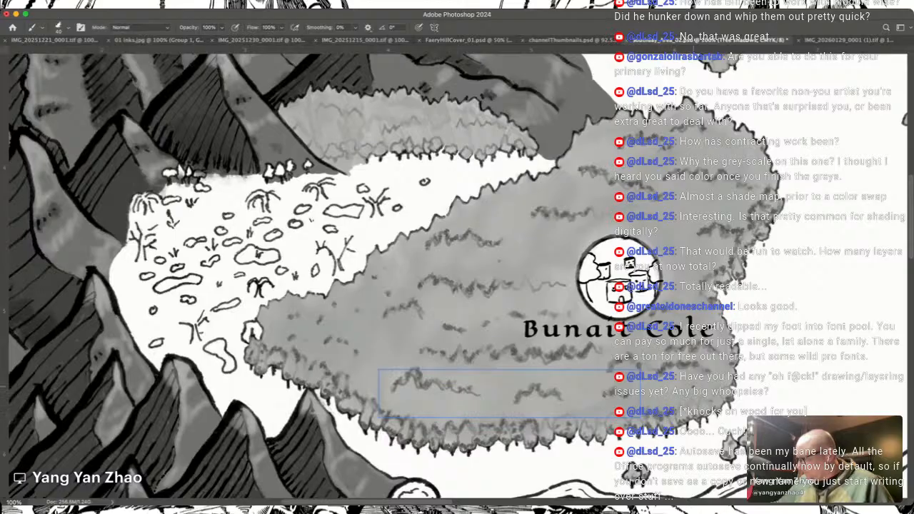
Step: Extend the shadow strokes along the faint treetop contour leading up to the Bunait Cole town circle
key(super+plus)
key(super+plus)
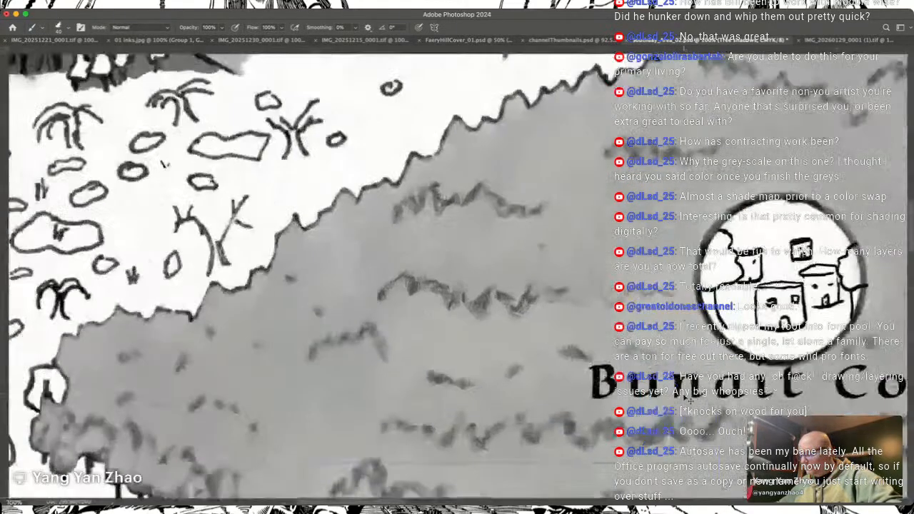
mouse_move(457, 278)
mouse_down()
mouse_move(395, 220)
mouse_move(359, 221)
mouse_move(386, 250)
mouse_up()
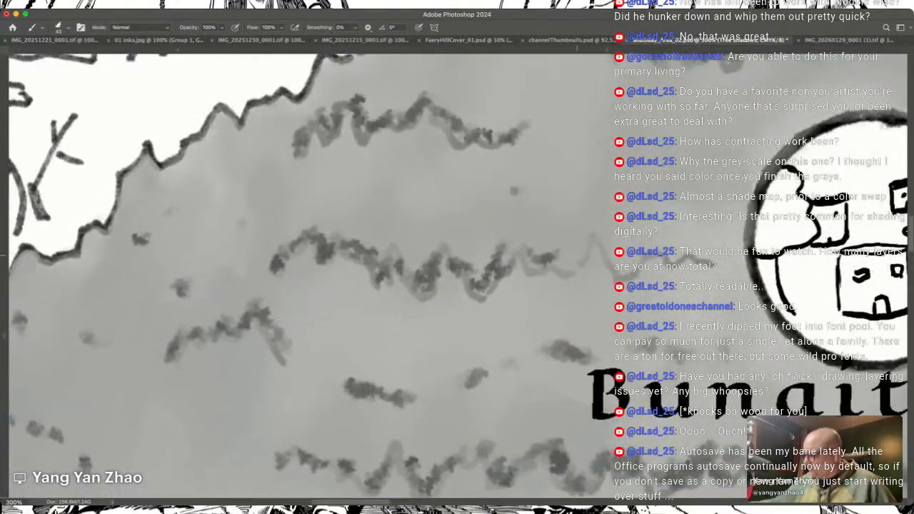
mouse_move(569, 265)
mouse_down()
mouse_move(590, 246)
mouse_move(622, 264)
mouse_move(645, 251)
mouse_move(644, 261)
mouse_move(662, 240)
mouse_move(706, 255)
mouse_up()
click(600, 233)
scroll(727, 254, down, 1)
scroll(728, 254, right, 1)
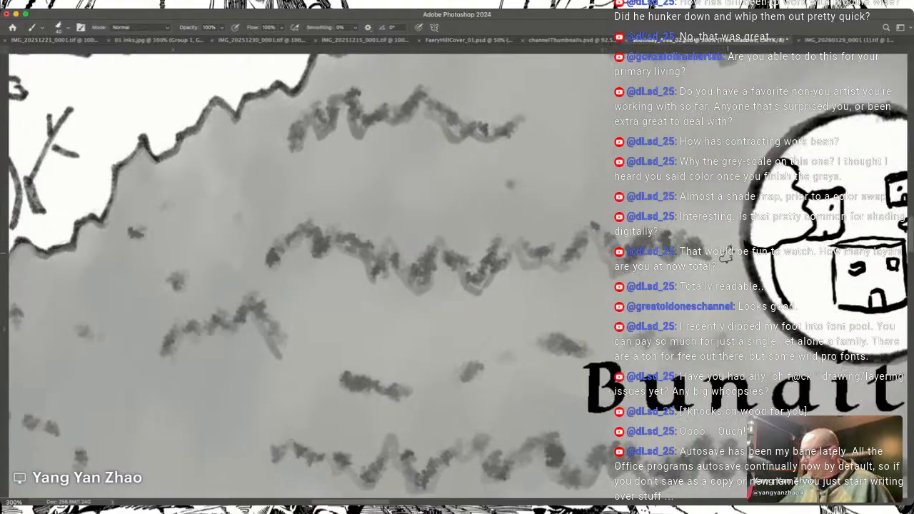
Step: Shade the tops of the trees along the forest's southern edge below Bunait Cole, including the large round tree
scroll(727, 254, down, 5)
scroll(727, 254, right, 5)
scroll(727, 254, up, 2)
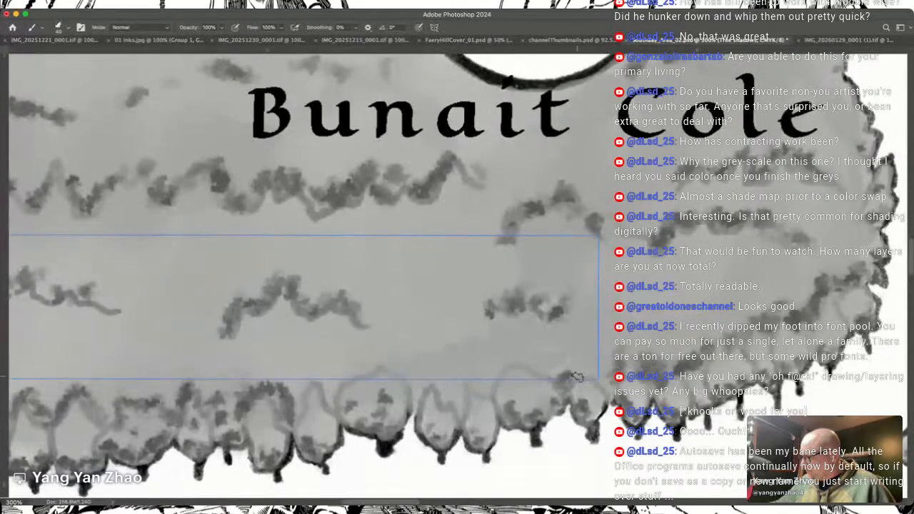
scroll(581, 349, left, 4)
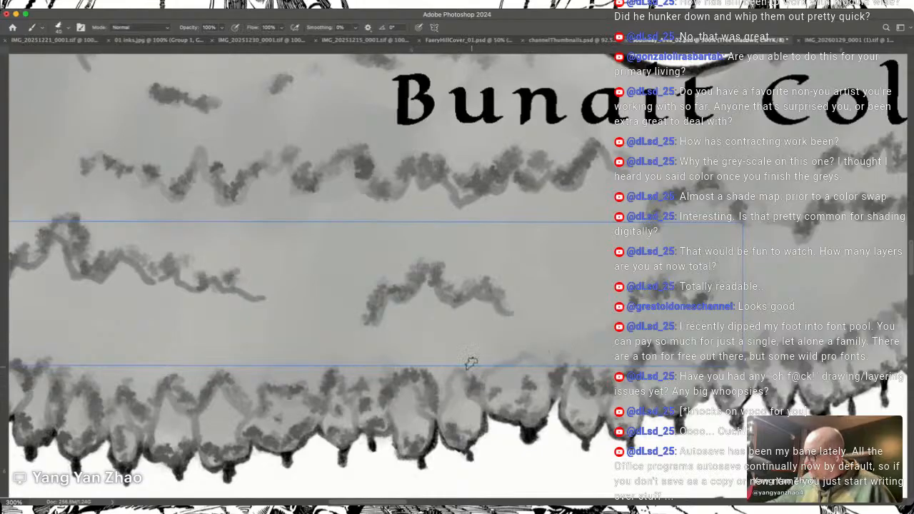
mouse_move(484, 361)
mouse_down()
mouse_move(512, 336)
mouse_move(498, 355)
mouse_move(518, 340)
mouse_move(519, 348)
mouse_move(574, 343)
mouse_up()
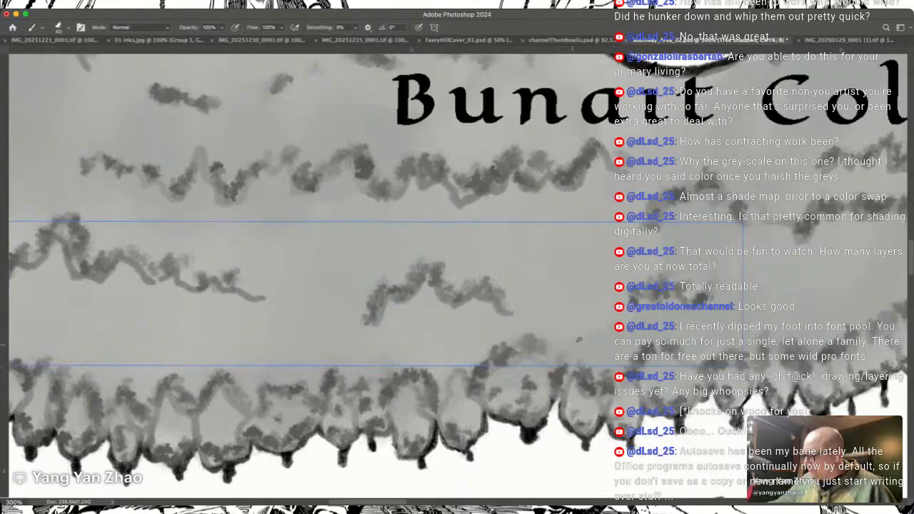
drag(435, 397, 450, 362)
Step: Paint grey shadows on the northwestern edge trees of the forest around the house and on the tree cluster beside it
scroll(473, 353, left, 10)
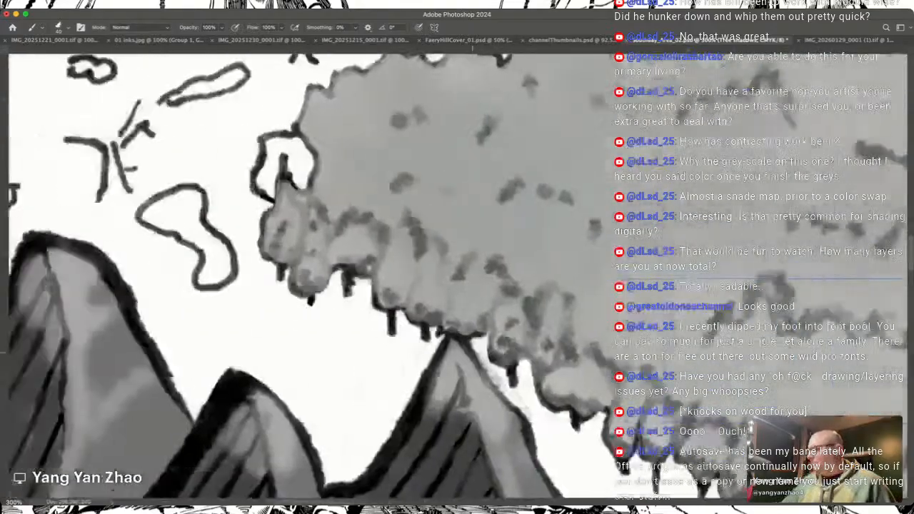
scroll(463, 280, up, 5)
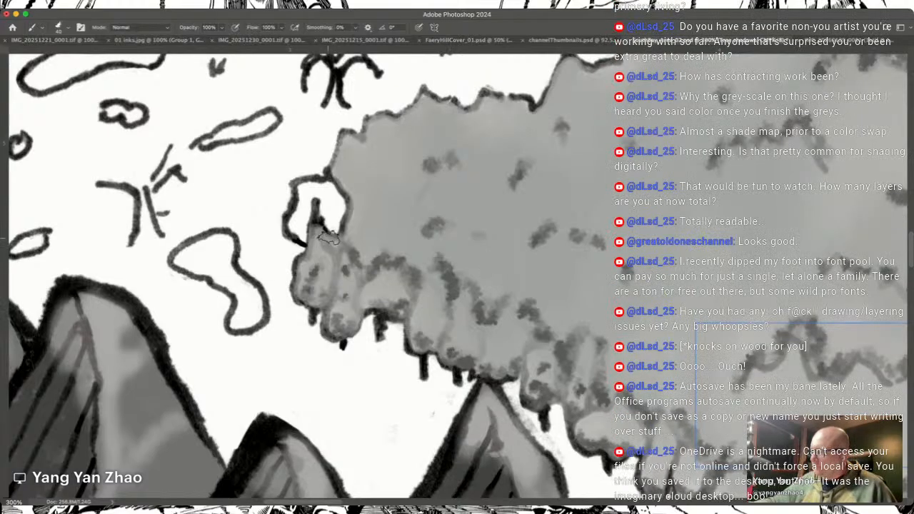
scroll(328, 239, down, 3)
scroll(328, 239, right, 1)
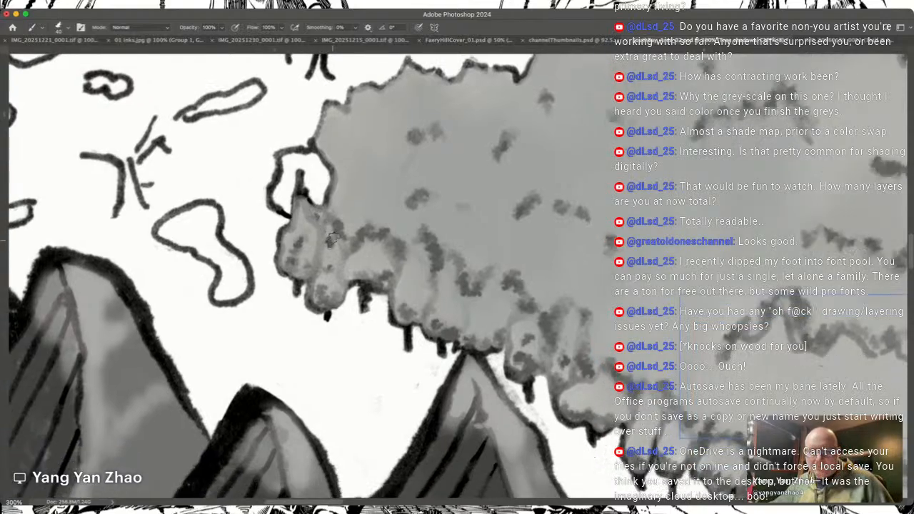
scroll(331, 241, down, 6)
scroll(331, 241, right, 6)
scroll(330, 241, down, 5)
scroll(330, 240, right, 5)
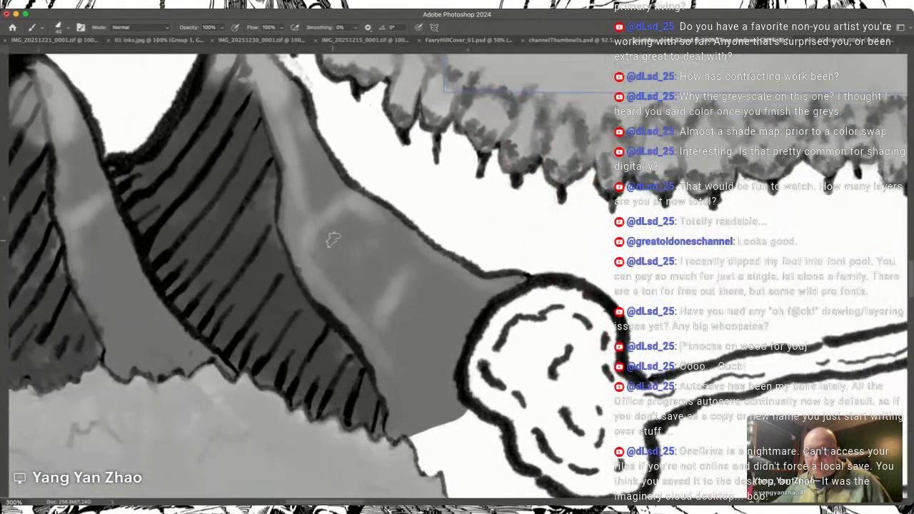
scroll(332, 240, down, 9)
scroll(332, 240, right, 10)
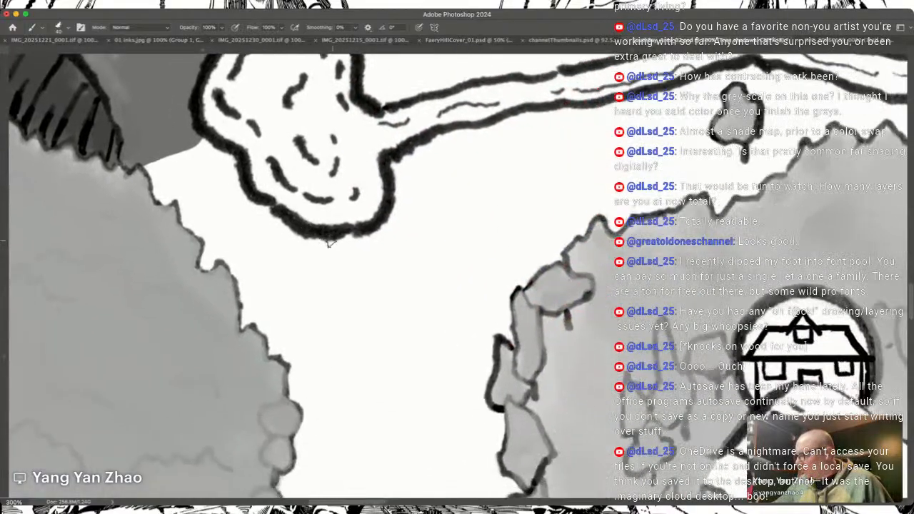
scroll(332, 240, left, 5)
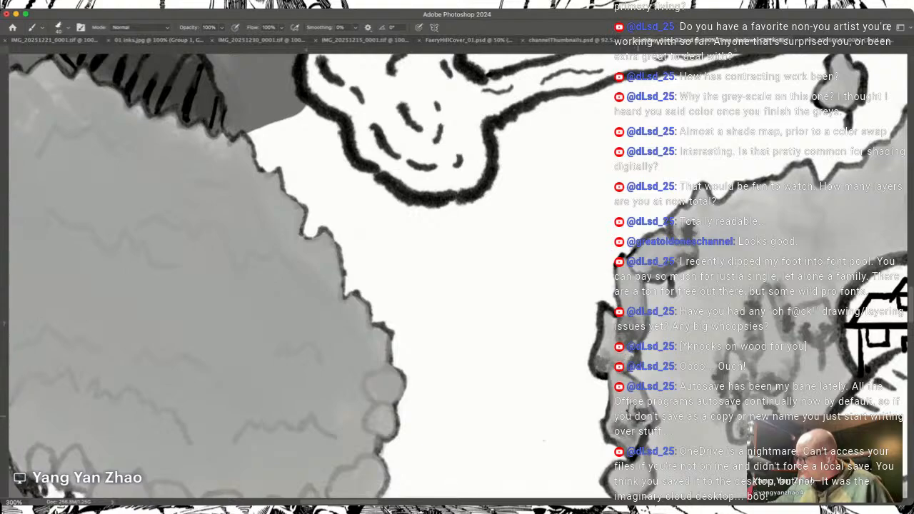
Step: Paint grey shadows on the trees down the western edge of the house forest to its southwestern corner
scroll(544, 441, down, 5)
scroll(633, 383, down, 1)
mouse_move(639, 339)
mouse_down()
mouse_move(639, 348)
mouse_move(651, 341)
mouse_move(636, 349)
mouse_move(674, 352)
mouse_up()
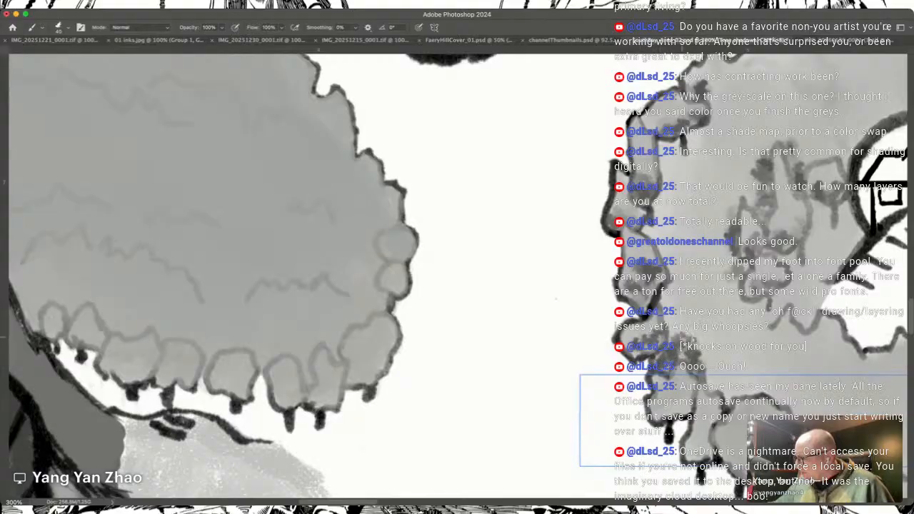
drag(666, 410, 693, 394)
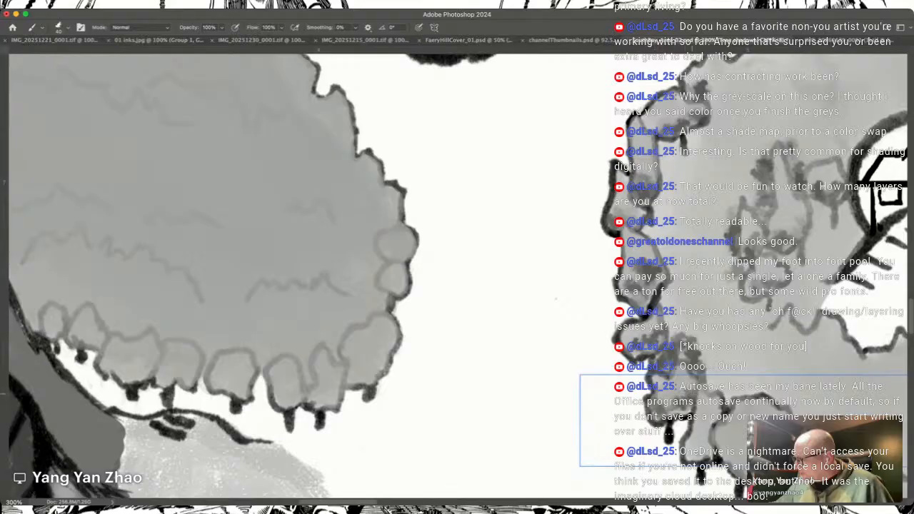
mouse_move(693, 451)
mouse_down()
mouse_move(707, 450)
mouse_move(705, 424)
mouse_move(643, 324)
mouse_up()
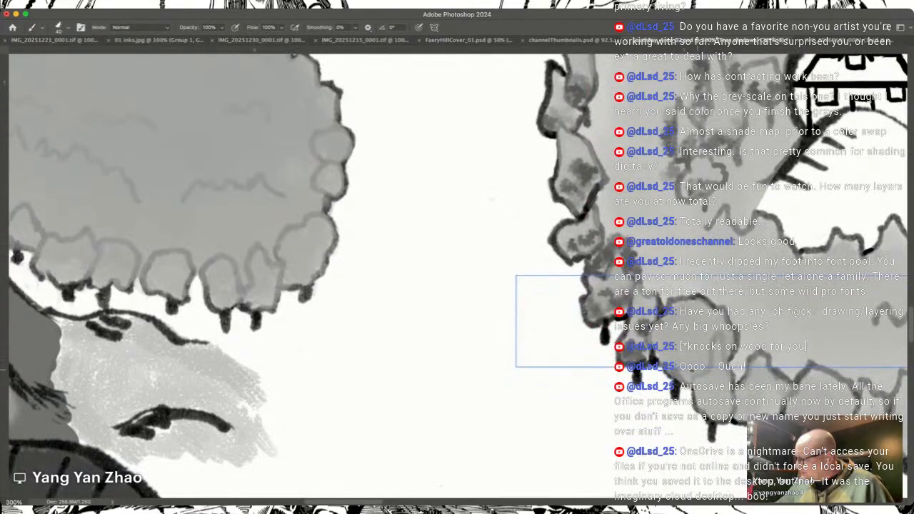
Step: Shade the large round tree and the neighbouring trees at the western end of the forest's southern edge
mouse_move(665, 357)
mouse_down()
mouse_move(692, 371)
mouse_move(703, 355)
mouse_up()
mouse_move(684, 324)
mouse_down()
mouse_move(681, 333)
mouse_move(719, 329)
mouse_move(729, 338)
mouse_move(726, 326)
mouse_up()
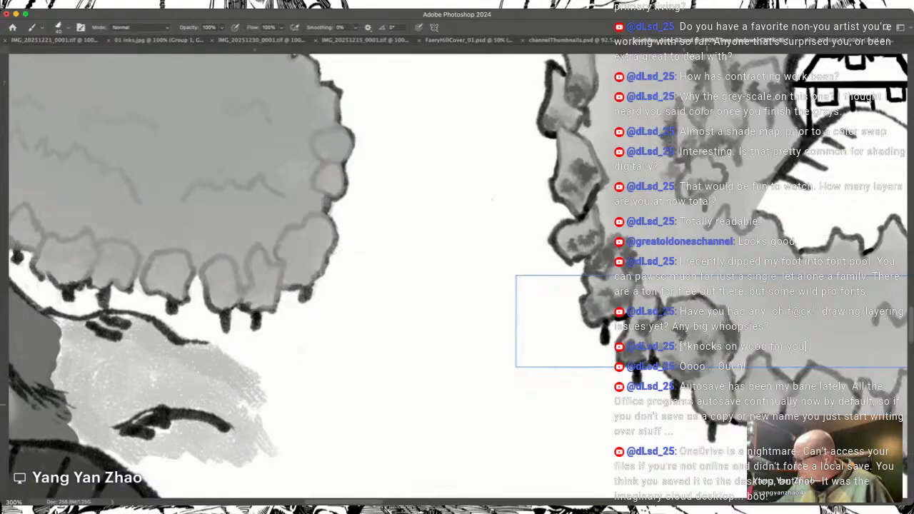
mouse_move(709, 412)
mouse_down()
mouse_move(725, 413)
mouse_move(700, 404)
mouse_move(767, 410)
mouse_move(759, 392)
mouse_move(671, 340)
mouse_move(723, 362)
mouse_move(753, 346)
mouse_up()
mouse_move(760, 378)
mouse_down()
mouse_move(752, 380)
mouse_move(786, 377)
mouse_move(805, 389)
mouse_move(819, 364)
mouse_up()
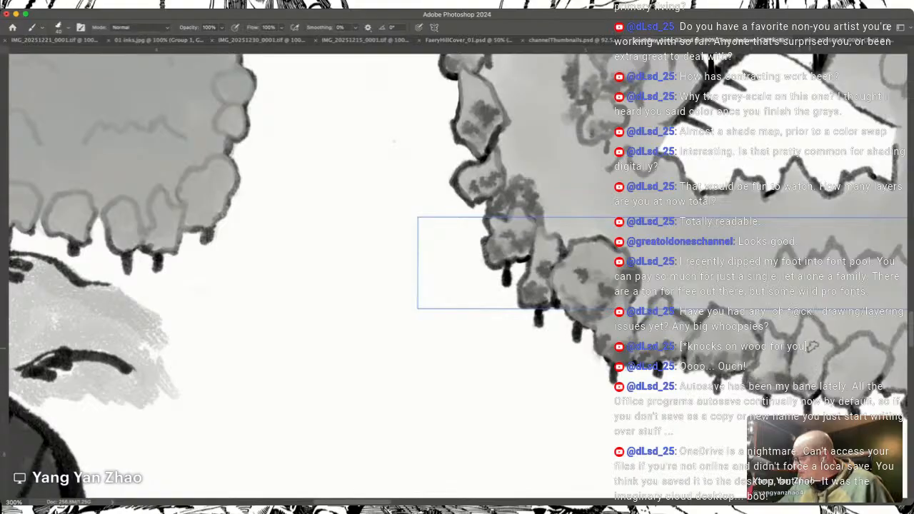
Step: Add grey shadows to the lower parts of the remaining southern edge trees and up the southeastern edge
scroll(781, 318, right, 5)
mouse_move(672, 357)
mouse_down()
mouse_move(696, 363)
mouse_move(782, 343)
mouse_move(752, 326)
mouse_up()
drag(801, 353, 817, 361)
scroll(458, 228, right, 6)
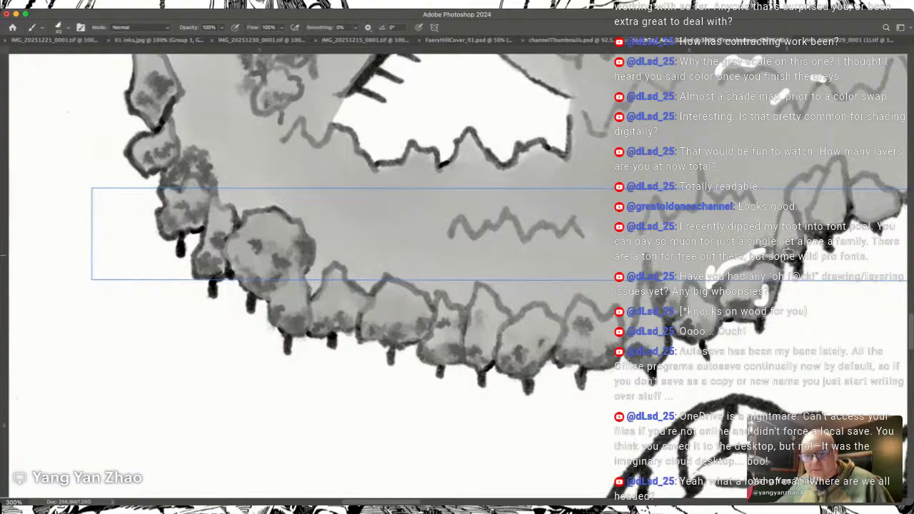
scroll(786, 256, right, 5)
scroll(787, 255, up, 3)
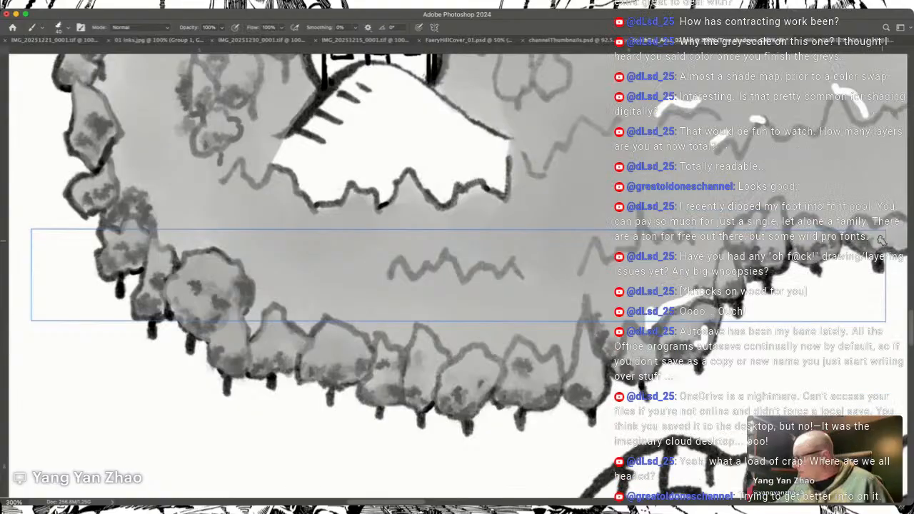
Step: Shade the treetop contour beside the hill's eastern foot and the bases of the trees east of the house
scroll(903, 243, left, 8)
scroll(903, 243, up, 5)
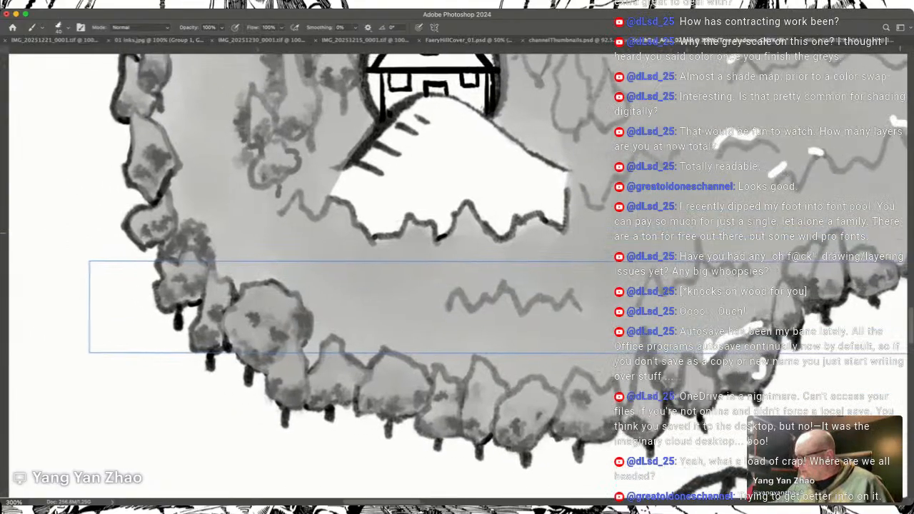
scroll(902, 234, down, 2)
scroll(901, 233, right, 1)
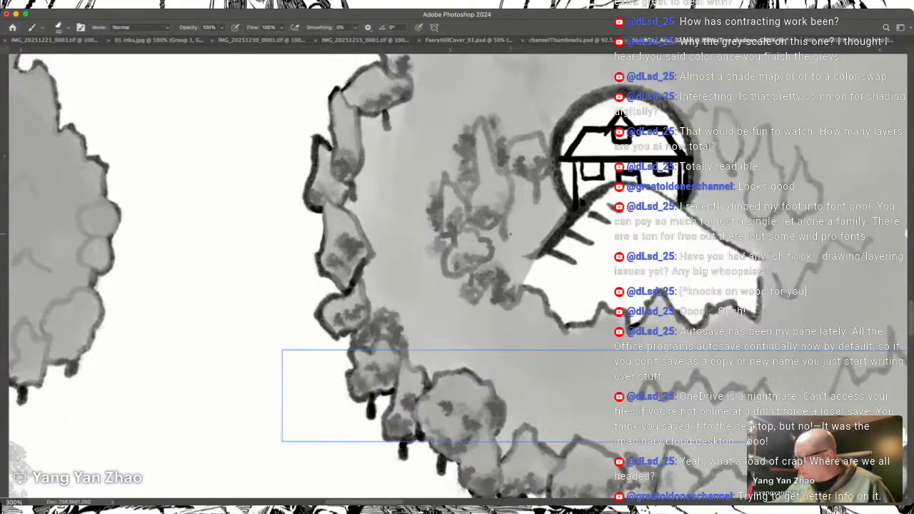
mouse_move(773, 267)
mouse_down()
mouse_move(791, 288)
mouse_move(849, 223)
mouse_move(849, 241)
mouse_move(856, 237)
mouse_up()
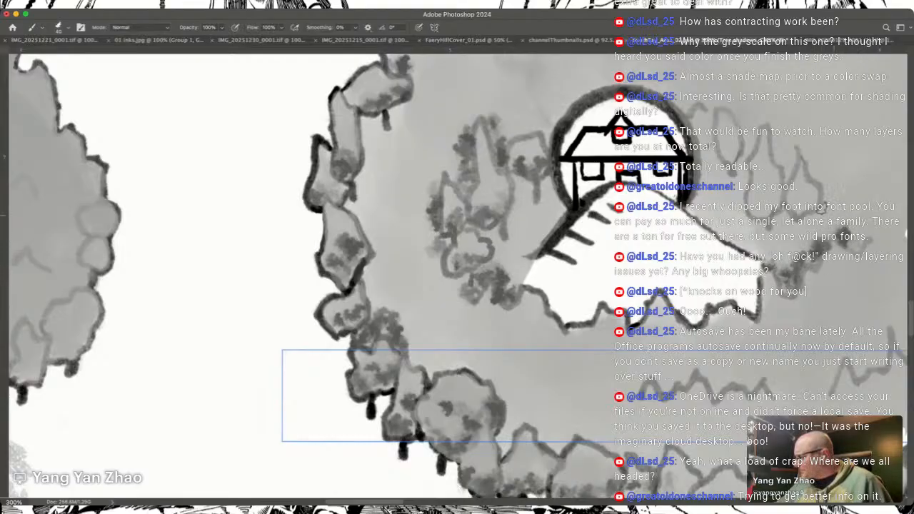
drag(758, 207, 811, 202)
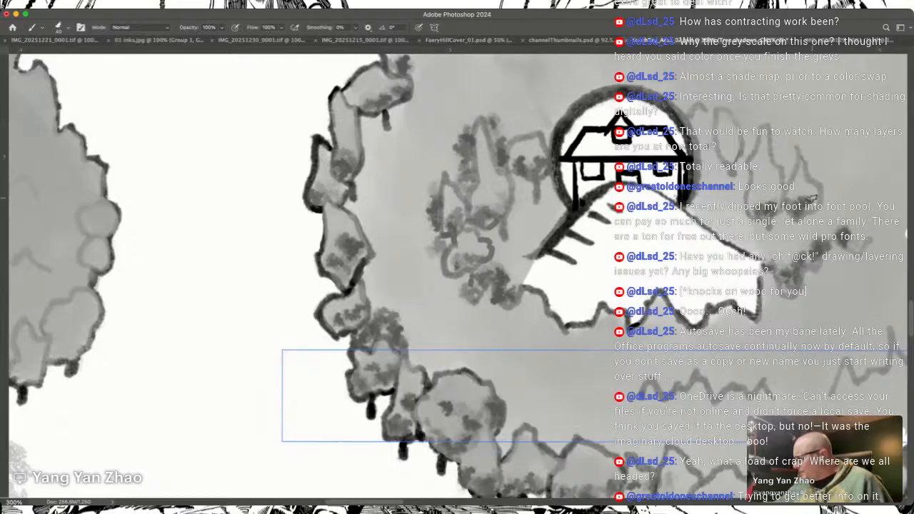
drag(721, 145, 741, 147)
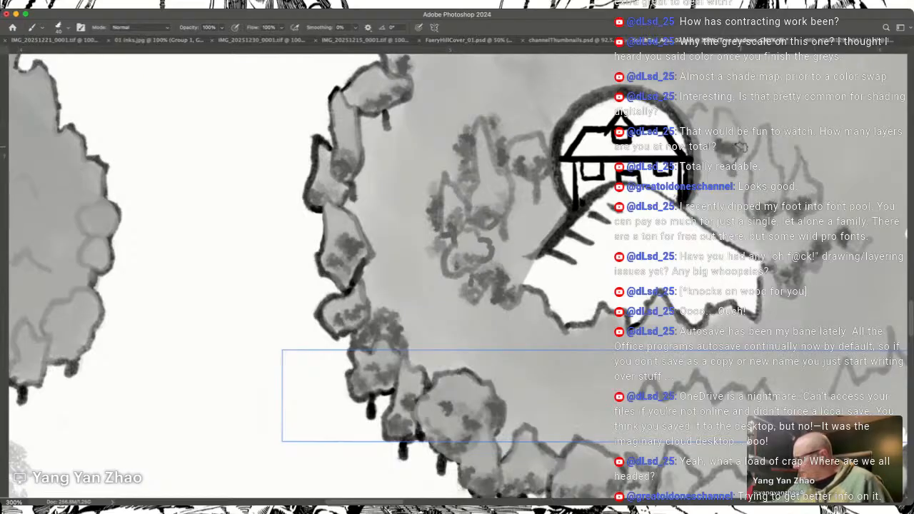
Step: Paint grey shadows along the treetop contour northeast of the house and the next contour farther east
scroll(457, 275, up, 10)
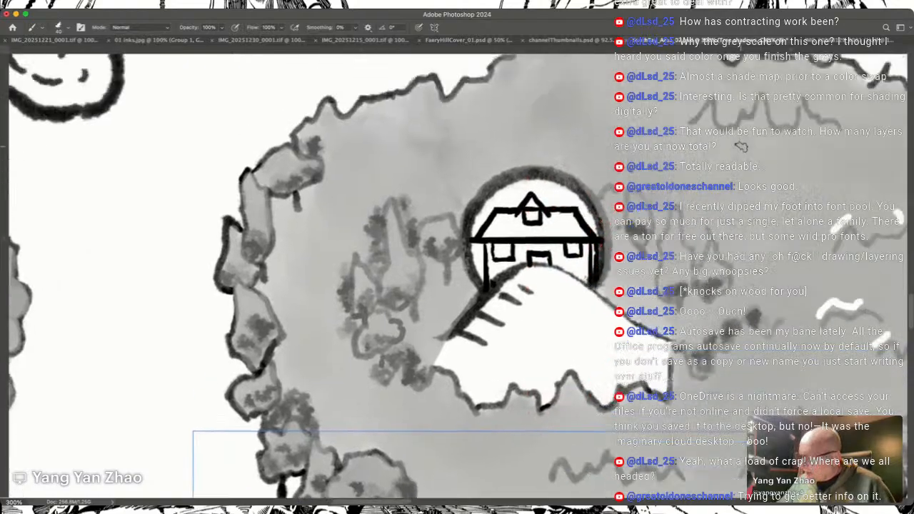
scroll(742, 147, right, 5)
scroll(741, 147, down, 1)
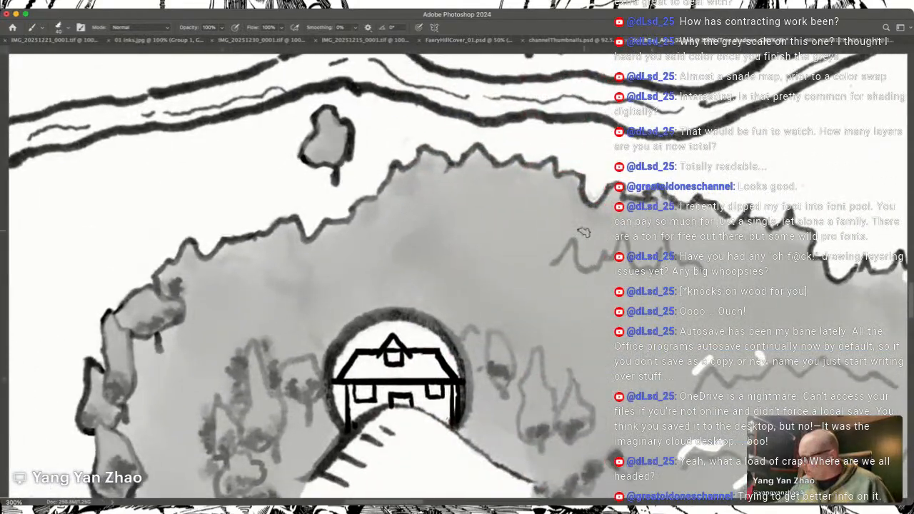
mouse_move(553, 249)
mouse_down()
mouse_move(568, 231)
mouse_move(580, 253)
mouse_move(594, 256)
mouse_move(606, 235)
mouse_move(632, 227)
mouse_move(637, 262)
mouse_move(647, 233)
mouse_move(652, 263)
mouse_move(670, 238)
mouse_move(713, 265)
mouse_up()
mouse_move(683, 390)
mouse_down()
mouse_move(718, 359)
mouse_move(725, 375)
mouse_move(735, 346)
mouse_move(760, 357)
mouse_move(777, 344)
mouse_move(800, 364)
mouse_move(816, 351)
mouse_move(861, 367)
mouse_move(709, 296)
mouse_move(670, 295)
mouse_move(697, 297)
mouse_move(706, 312)
mouse_up()
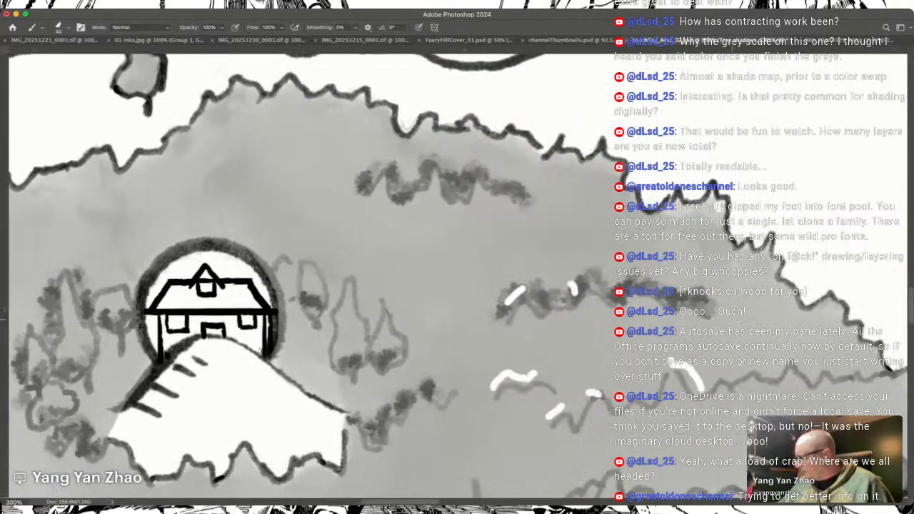
Step: Shade the two lower treetop contours in the eastern part of the forest, out to its eastern edge
scroll(732, 319, up, 1)
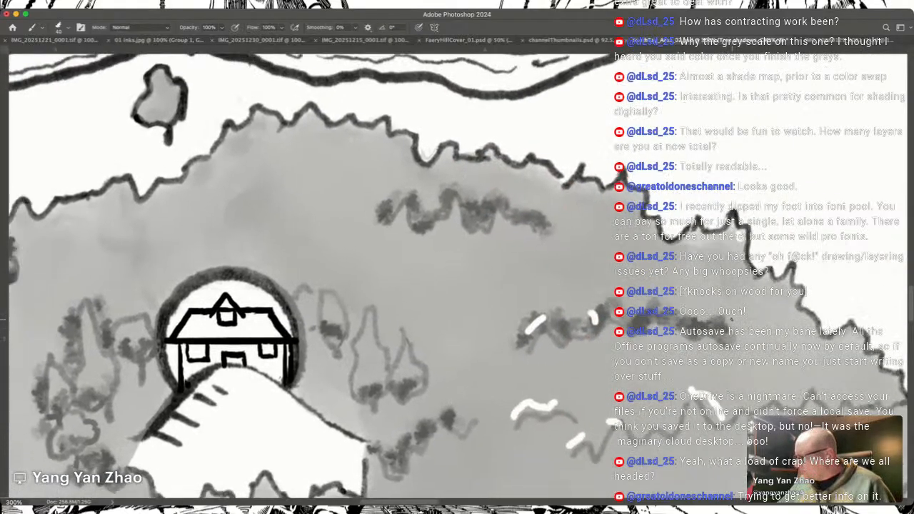
scroll(732, 319, down, 2)
mouse_move(471, 355)
mouse_down()
mouse_move(502, 348)
mouse_move(528, 324)
mouse_move(511, 345)
mouse_move(530, 340)
mouse_move(549, 360)
mouse_move(536, 377)
mouse_move(548, 363)
mouse_move(553, 382)
mouse_move(551, 365)
mouse_move(586, 344)
mouse_move(575, 353)
mouse_move(603, 370)
mouse_move(679, 350)
mouse_move(666, 328)
mouse_move(678, 336)
mouse_move(655, 327)
mouse_move(697, 328)
mouse_move(690, 341)
mouse_move(824, 327)
mouse_up()
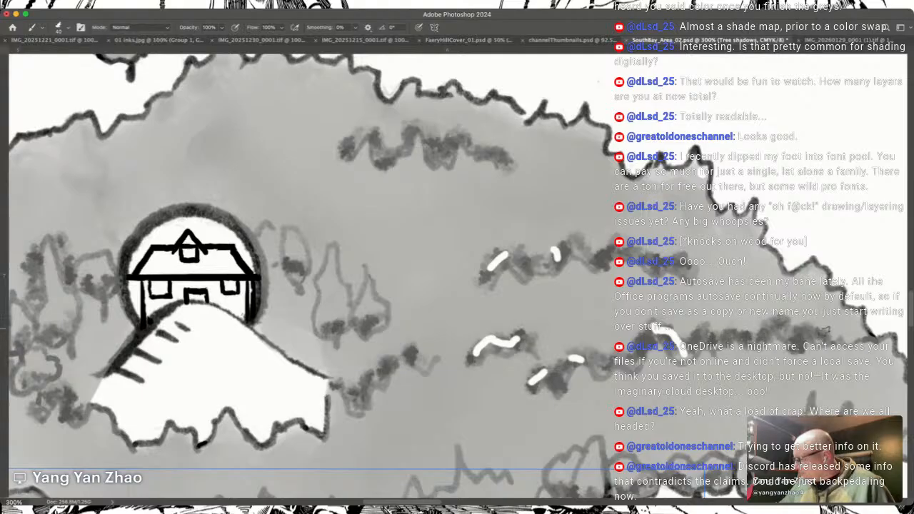
scroll(800, 314, right, 5)
drag(702, 339, 725, 341)
Step: Paint grey shadows behind the tops of the trees along the eastern stretch of the forest's southern edge
scroll(457, 278, down, 6)
scroll(458, 279, left, 5)
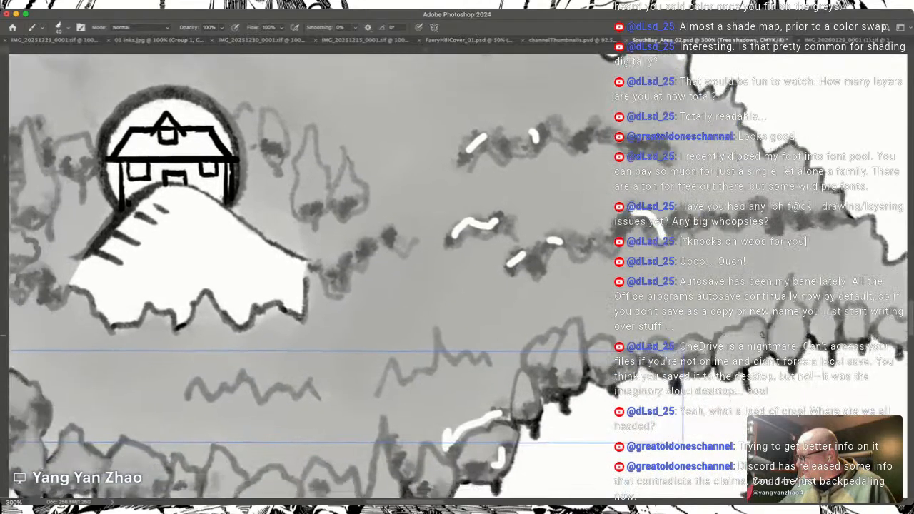
mouse_move(766, 355)
mouse_down()
mouse_move(765, 368)
mouse_move(803, 341)
mouse_move(867, 336)
mouse_move(874, 322)
mouse_up()
mouse_move(893, 318)
mouse_down()
mouse_move(767, 355)
mouse_move(827, 368)
mouse_move(843, 383)
mouse_up()
mouse_move(904, 372)
mouse_down()
mouse_move(782, 362)
mouse_move(796, 357)
mouse_up()
drag(734, 275, 786, 331)
mouse_move(807, 375)
mouse_down()
mouse_move(821, 386)
mouse_move(830, 380)
mouse_move(799, 375)
mouse_move(750, 389)
mouse_move(715, 360)
mouse_move(742, 353)
mouse_move(681, 364)
mouse_move(686, 378)
mouse_move(673, 351)
mouse_move(686, 364)
mouse_move(697, 352)
mouse_move(650, 357)
mouse_move(580, 398)
mouse_move(588, 407)
mouse_up()
scroll(615, 363, left, 5)
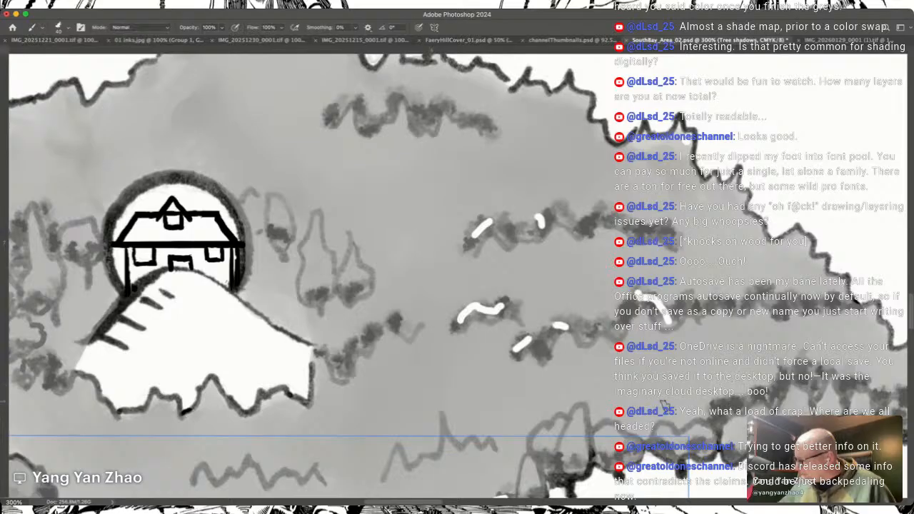
mouse_move(646, 435)
mouse_down()
mouse_move(648, 423)
mouse_move(673, 411)
mouse_move(597, 418)
mouse_up()
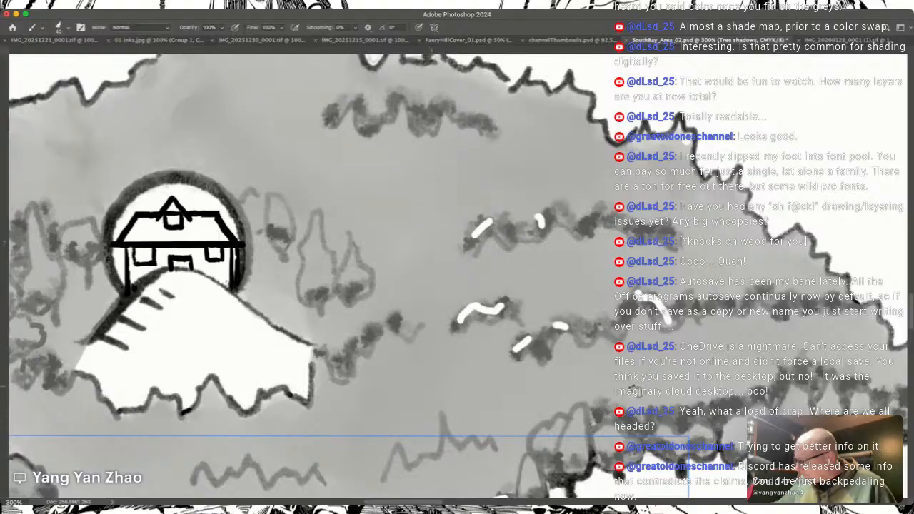
Step: Continue the shadows behind the treetops down the curved southeastern edge of the forest
scroll(611, 366, left, 5)
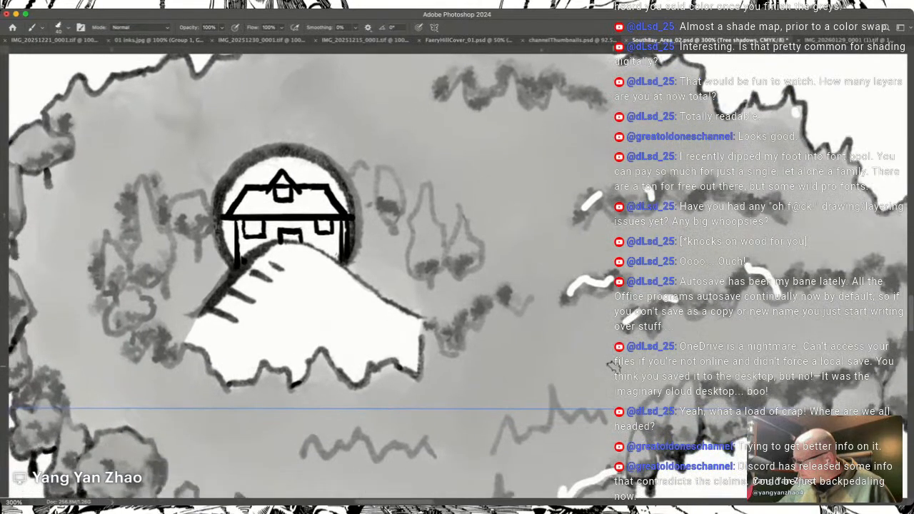
mouse_move(637, 416)
mouse_down()
mouse_move(640, 393)
mouse_move(678, 373)
mouse_move(697, 349)
mouse_move(735, 349)
mouse_move(739, 318)
mouse_move(738, 338)
mouse_move(769, 322)
mouse_up()
scroll(697, 350, left, 5)
scroll(696, 350, down, 4)
scroll(736, 328, down, 3)
scroll(735, 328, left, 2)
Step: Fill in grey shadows behind and between the treetops in the middle of the forest's southern edge
mouse_move(681, 379)
mouse_down()
mouse_move(693, 345)
mouse_move(712, 363)
mouse_move(664, 343)
mouse_up()
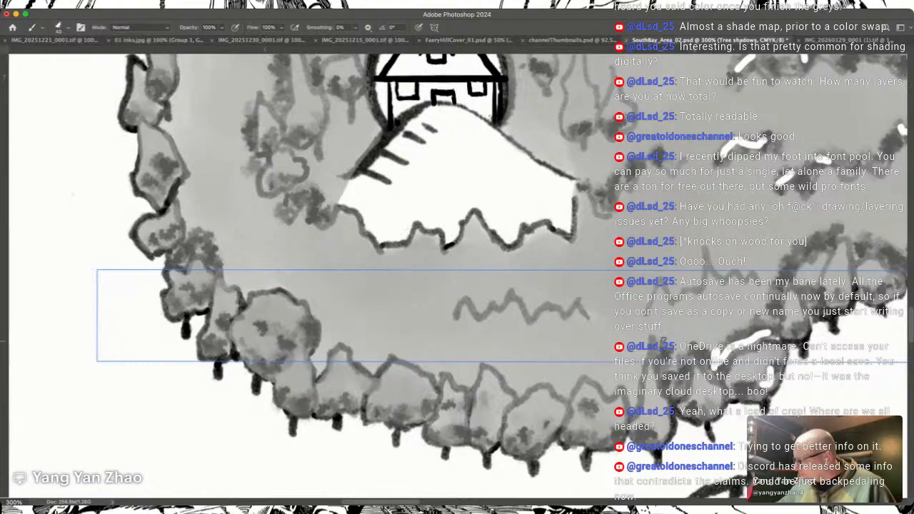
drag(630, 407, 638, 335)
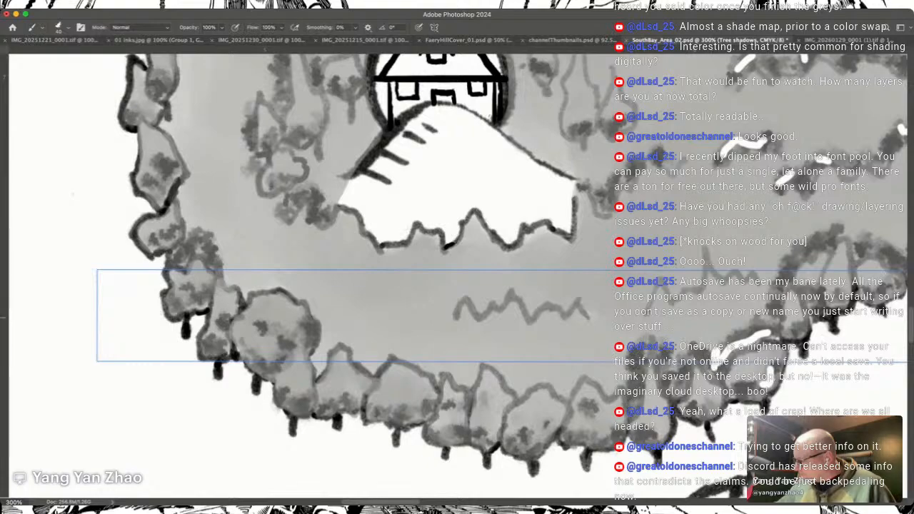
drag(608, 393, 621, 368)
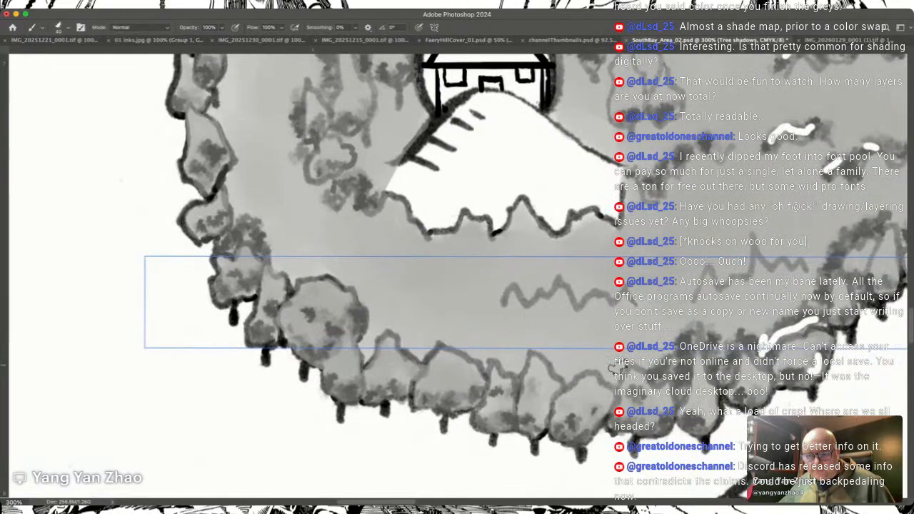
scroll(611, 370, down, 1)
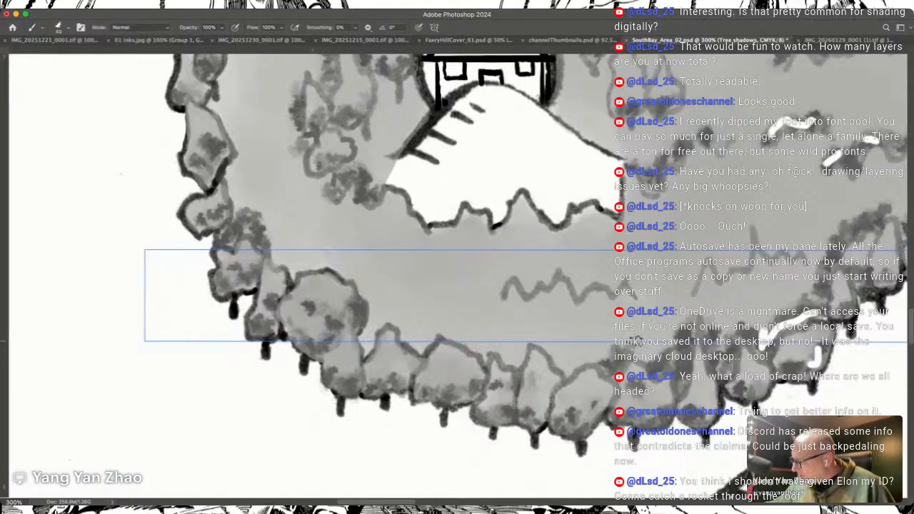
mouse_move(564, 346)
mouse_down()
mouse_move(539, 339)
mouse_move(569, 369)
mouse_up()
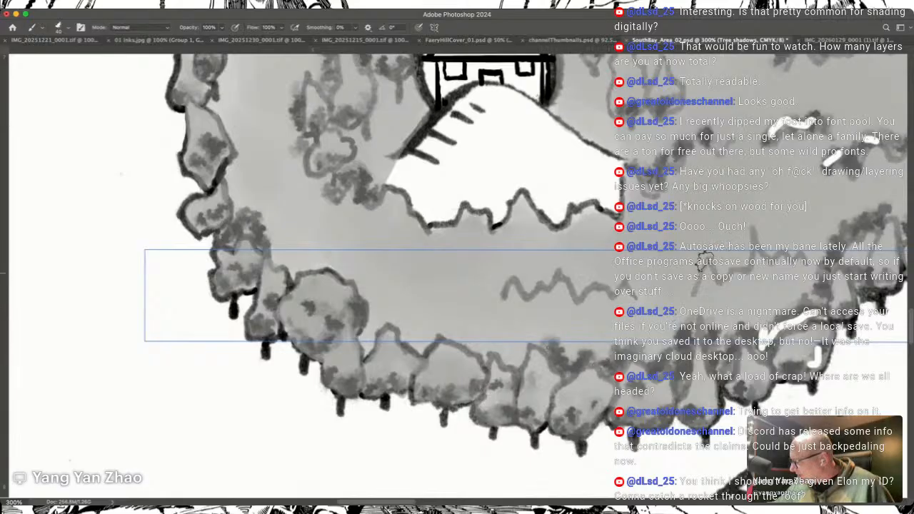
Step: Shade the two zigzag treetop contours between the hill and the forest's southern edge
drag(705, 262, 652, 325)
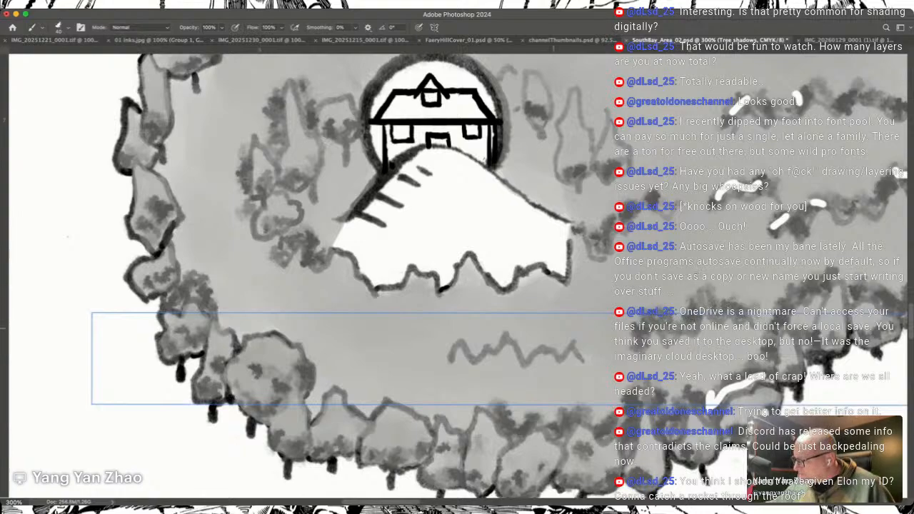
mouse_move(523, 349)
mouse_down()
mouse_move(547, 334)
mouse_move(556, 351)
mouse_move(595, 347)
mouse_up()
mouse_move(438, 357)
mouse_down()
mouse_move(473, 327)
mouse_move(471, 349)
mouse_move(507, 330)
mouse_move(523, 339)
mouse_up()
scroll(529, 340, left, 1)
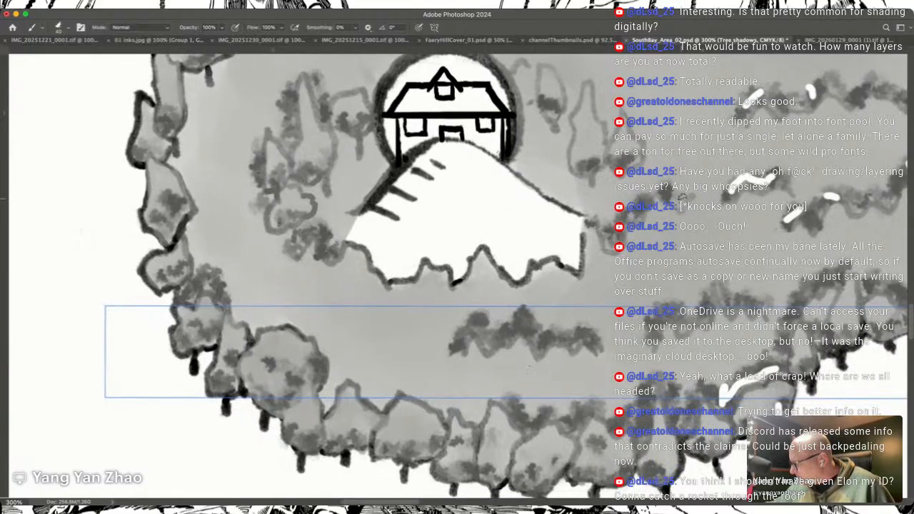
Step: Add more grey shadow to the upper parts of the tree cluster just east of the house
scroll(457, 278, left, 4)
scroll(457, 279, up, 4)
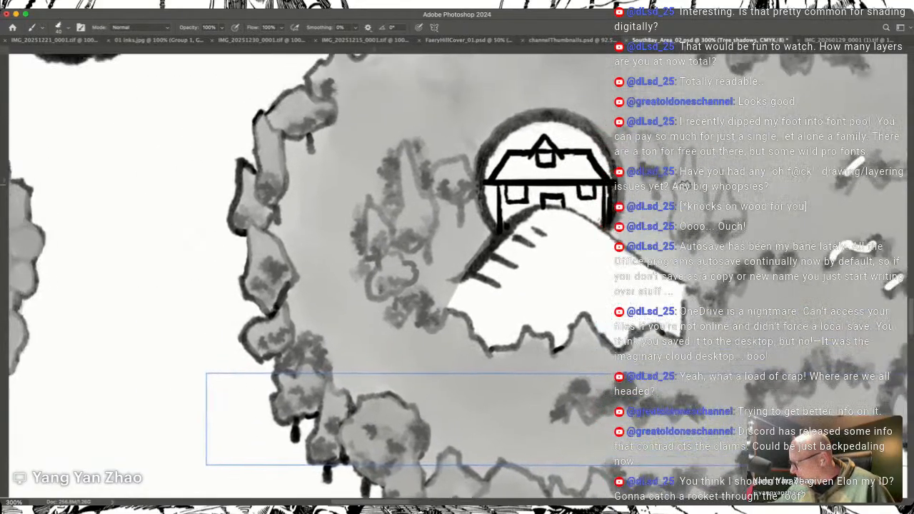
mouse_move(675, 172)
mouse_down()
mouse_move(687, 140)
mouse_move(716, 188)
mouse_move(712, 201)
mouse_up()
drag(649, 166, 645, 165)
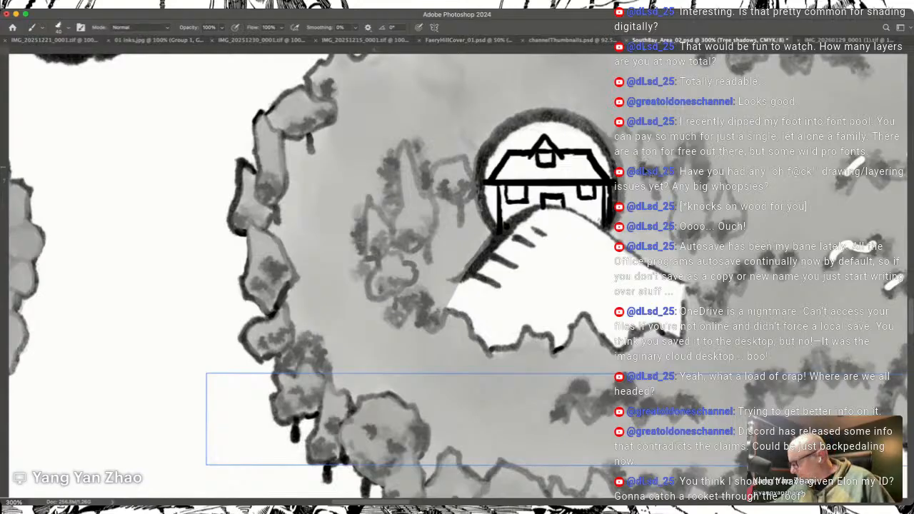
mouse_move(708, 188)
mouse_down()
mouse_move(691, 140)
mouse_move(678, 158)
mouse_up()
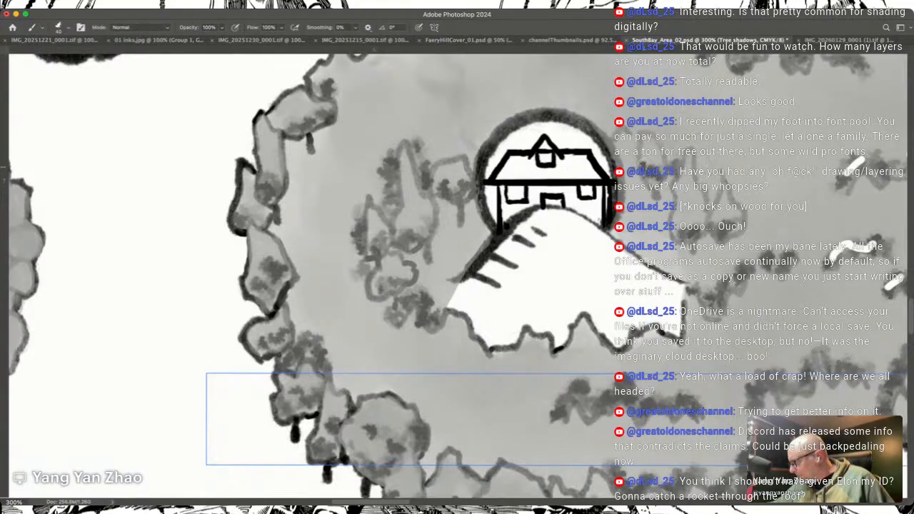
Step: Extend the shadows behind the southern edge treetops west to the large round tree
scroll(645, 168, down, 5)
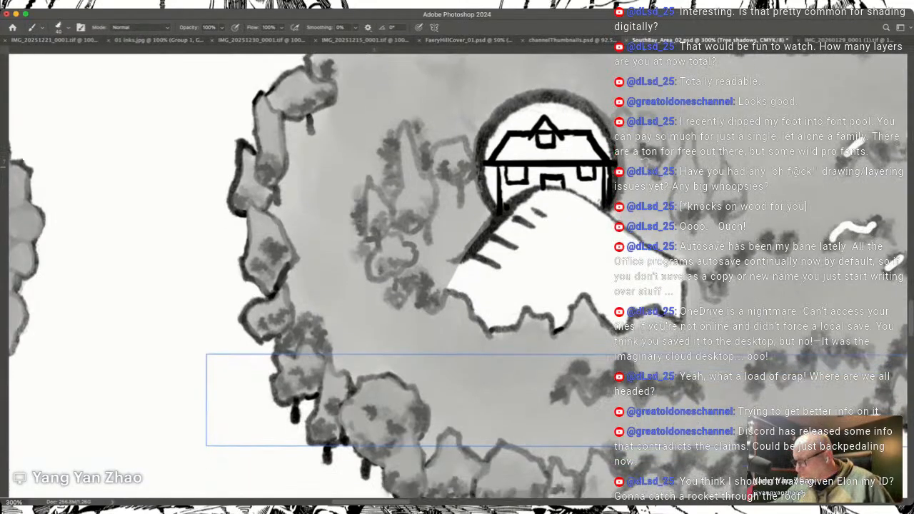
scroll(645, 165, down, 3)
scroll(644, 165, right, 2)
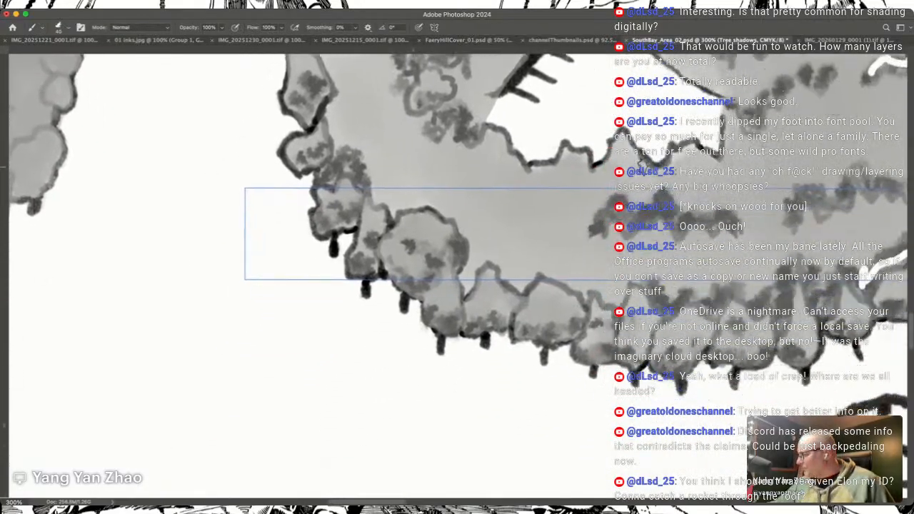
scroll(644, 165, up, 2)
scroll(644, 164, left, 3)
scroll(645, 164, up, 1)
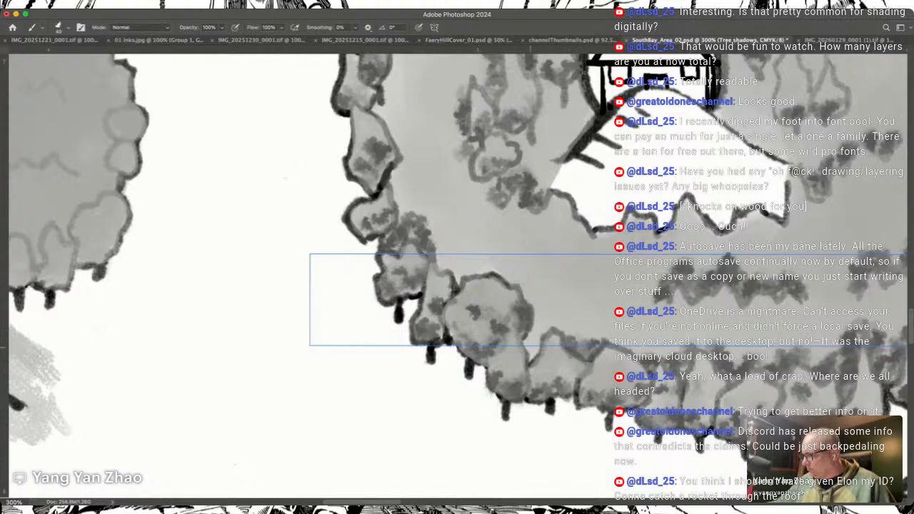
scroll(539, 310, up, 15)
scroll(539, 311, left, 6)
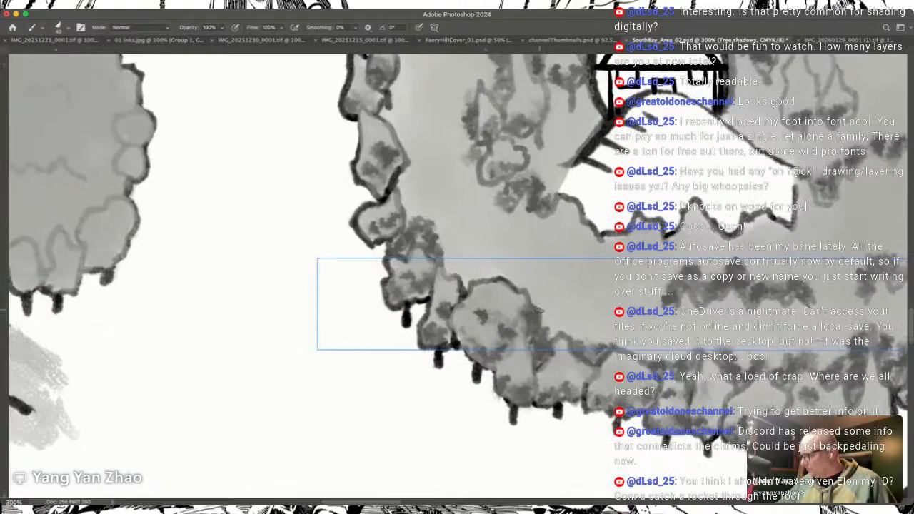
scroll(540, 310, down, 4)
scroll(539, 310, right, 5)
scroll(539, 310, down, 10)
scroll(539, 310, left, 3)
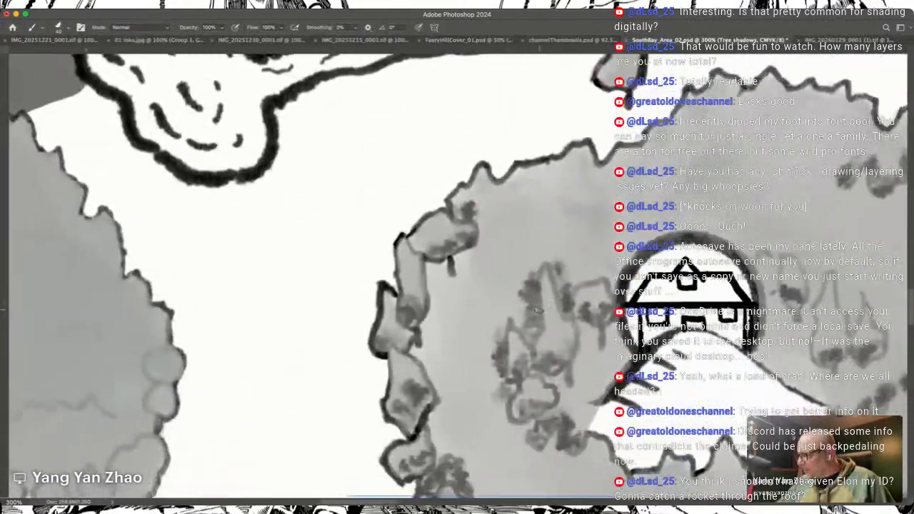
Step: Look over the southern part of the map for forest areas that still lack tree shadows
scroll(539, 310, down, 2)
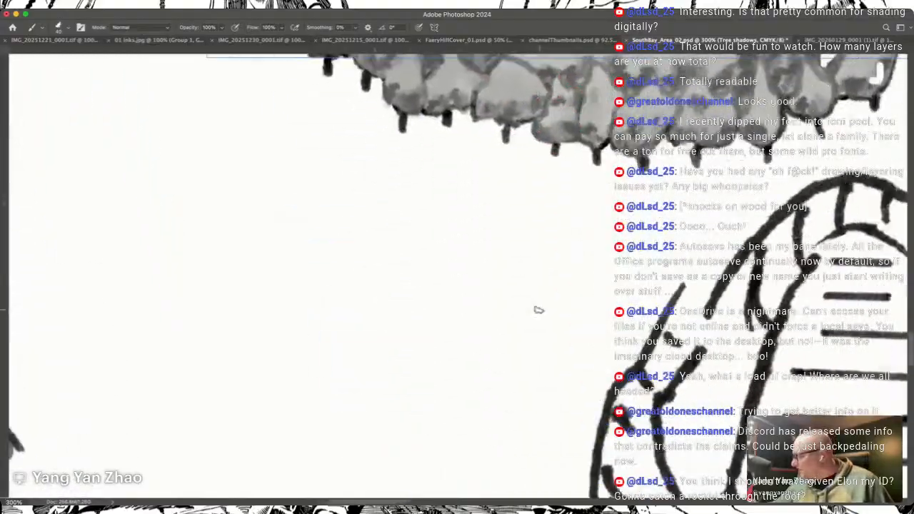
scroll(539, 310, up, 12)
scroll(538, 311, right, 4)
scroll(538, 311, up, 2)
scroll(539, 311, left, 12)
scroll(539, 310, down, 12)
scroll(538, 310, right, 10)
scroll(538, 311, down, 12)
scroll(538, 310, left, 10)
scroll(538, 311, up, 12)
scroll(539, 311, up, 15)
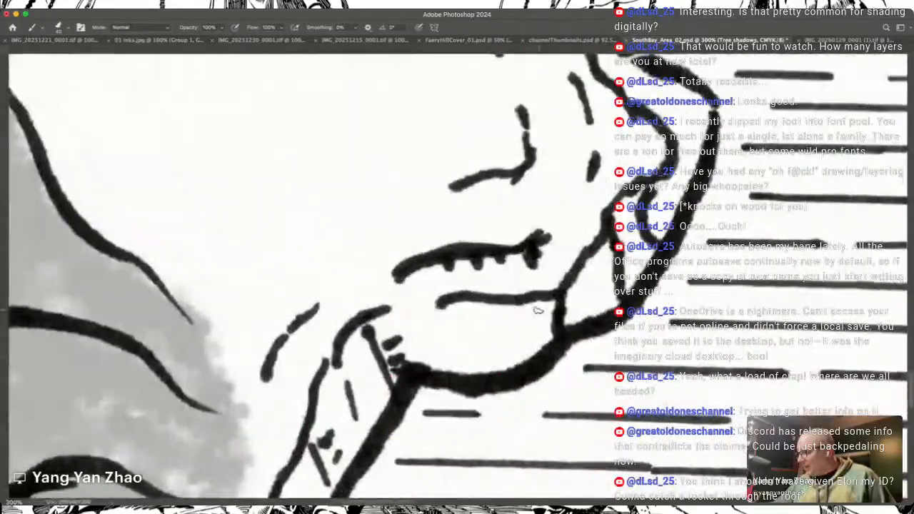
Step: Shade the lower parts of the treetops along the southern and eastern edges of the western forest beside the mountains
scroll(539, 311, left, 10)
scroll(539, 310, up, 15)
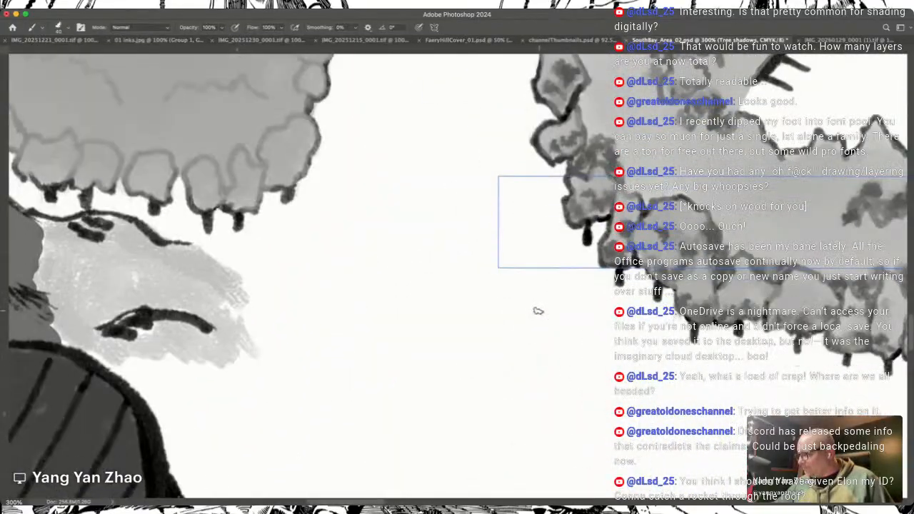
scroll(539, 310, left, 10)
scroll(538, 311, right, 5)
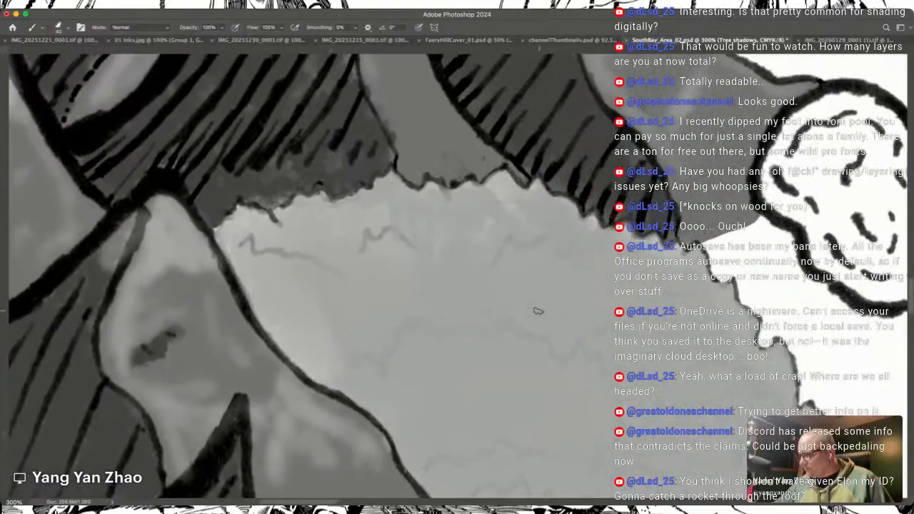
scroll(539, 311, down, 12)
scroll(538, 311, up, 4)
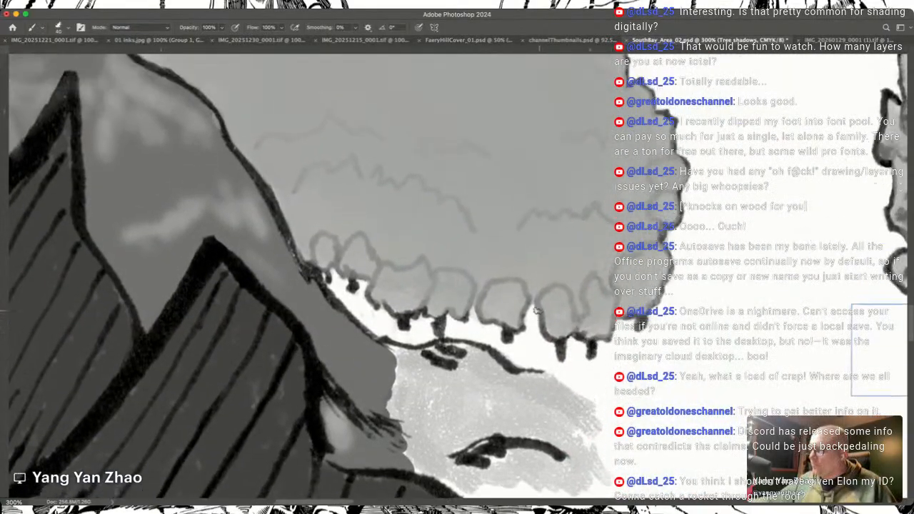
mouse_move(342, 282)
mouse_down()
mouse_move(379, 284)
mouse_move(414, 327)
mouse_move(442, 322)
mouse_move(532, 340)
mouse_move(549, 317)
mouse_move(584, 341)
mouse_move(572, 346)
mouse_move(577, 354)
mouse_move(593, 337)
mouse_up()
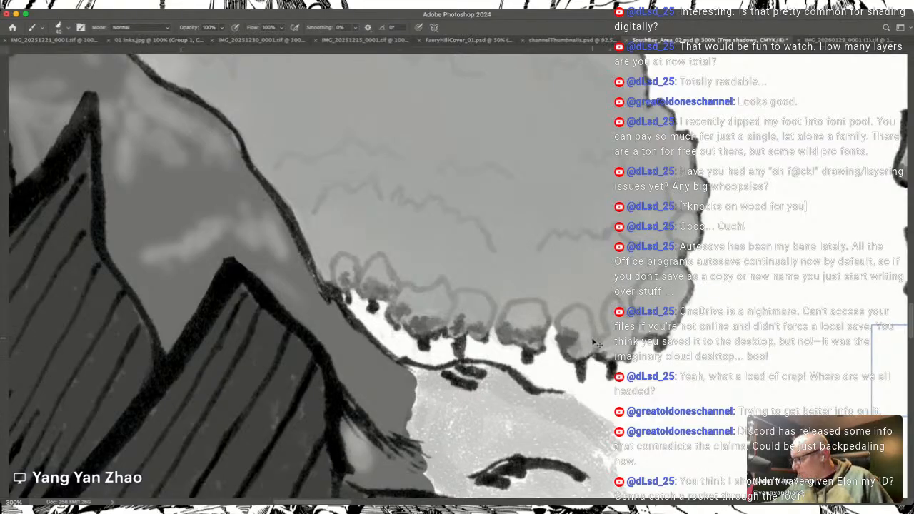
mouse_move(577, 351)
mouse_down()
mouse_move(626, 348)
mouse_move(627, 332)
mouse_up()
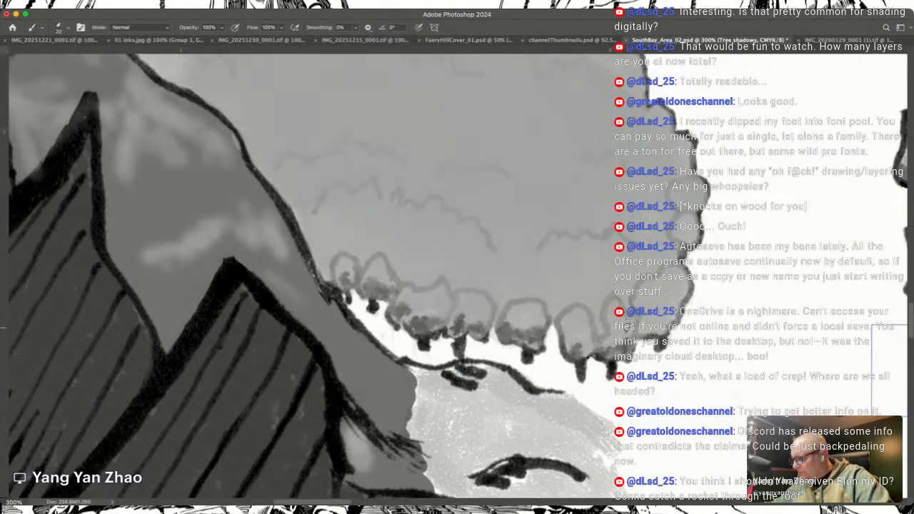
drag(571, 330, 580, 323)
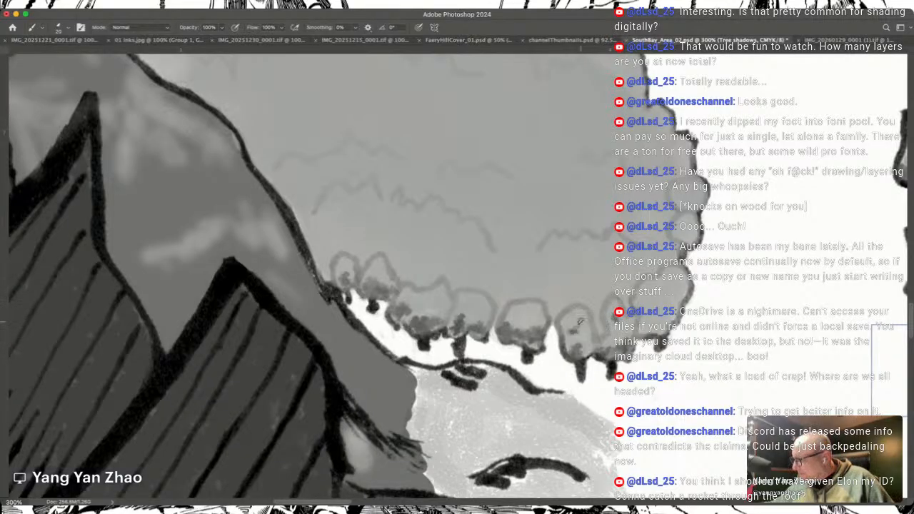
mouse_move(647, 330)
mouse_down()
mouse_move(662, 330)
mouse_move(680, 304)
mouse_up()
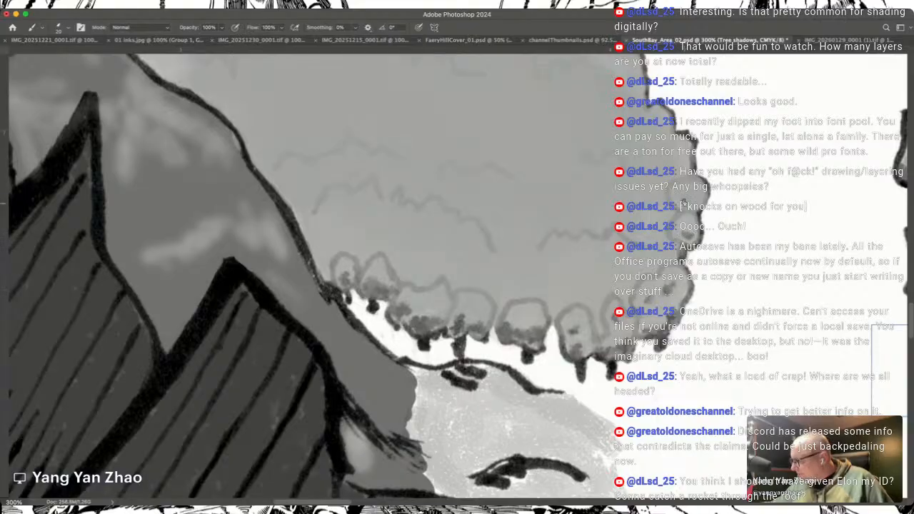
mouse_move(682, 205)
mouse_down()
mouse_move(697, 203)
mouse_move(680, 237)
mouse_move(692, 241)
mouse_up()
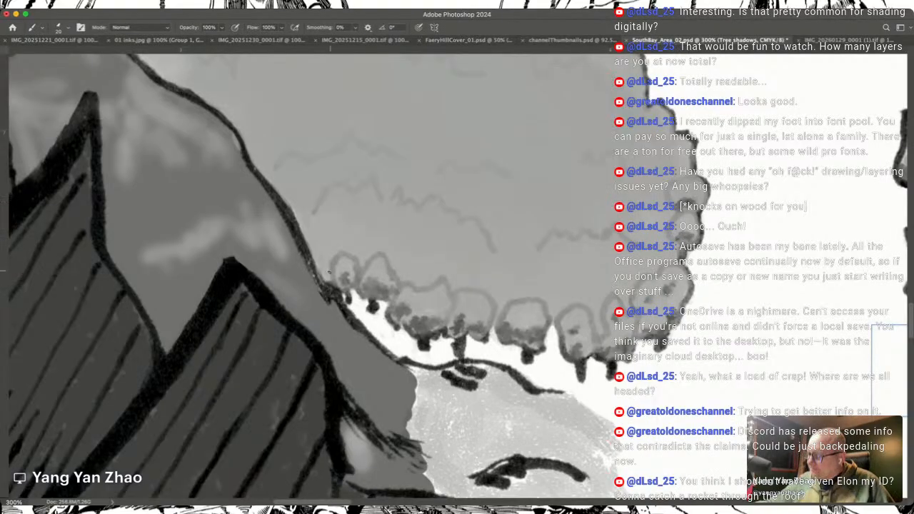
Step: Add grey shadows behind and between the treetops along the western forest's southern edge
mouse_move(325, 260)
mouse_down()
mouse_move(318, 271)
mouse_move(323, 253)
mouse_move(328, 265)
mouse_move(366, 263)
mouse_up()
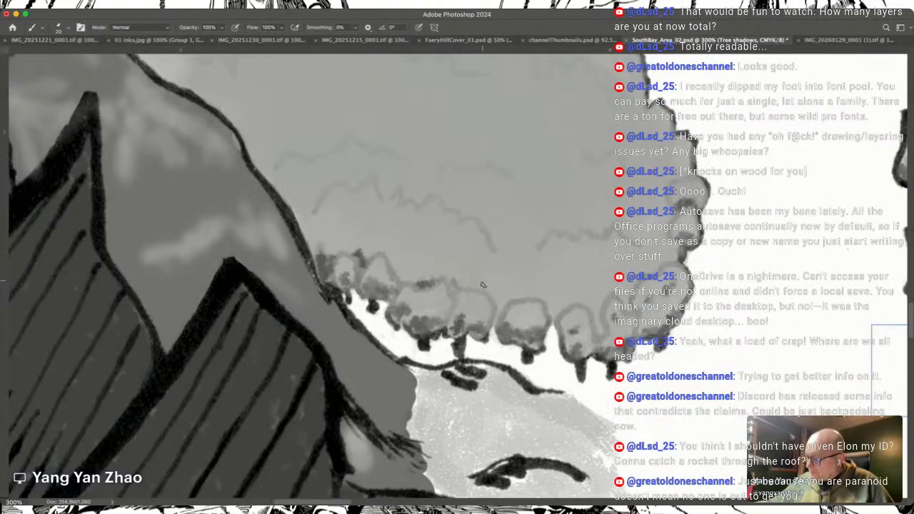
drag(490, 293, 498, 310)
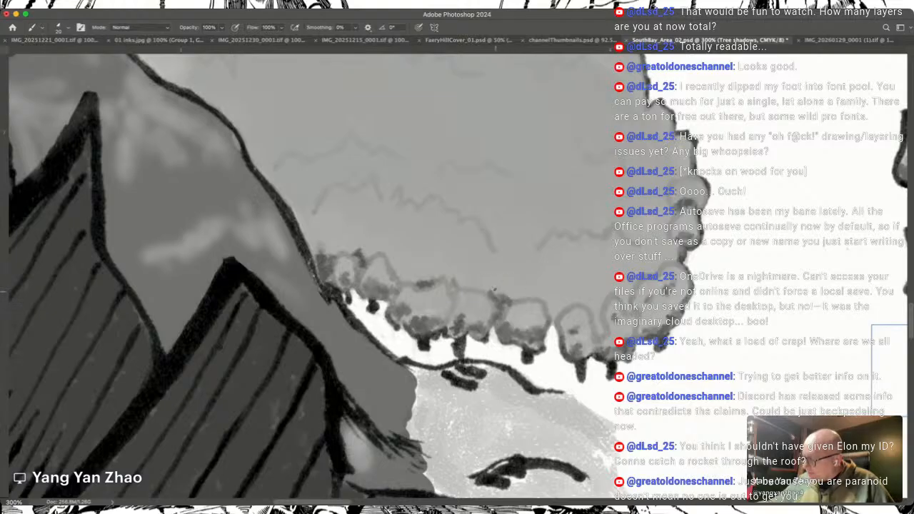
mouse_move(553, 319)
mouse_down()
mouse_move(551, 304)
mouse_move(561, 306)
mouse_move(596, 336)
mouse_move(602, 304)
mouse_move(626, 295)
mouse_up()
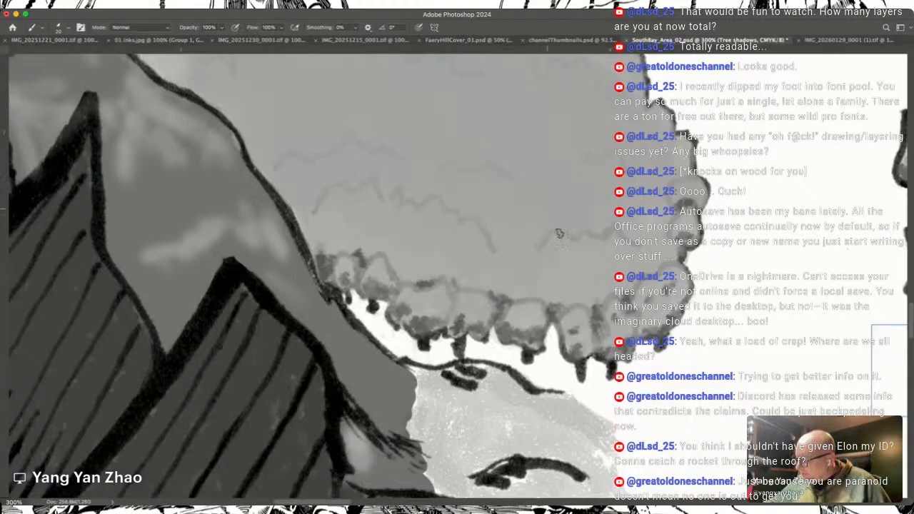
Step: Shade the zigzag treetop contours across the southern half of the western forest
scroll(559, 273, up, 5)
scroll(558, 273, left, 4)
scroll(558, 273, left, 1)
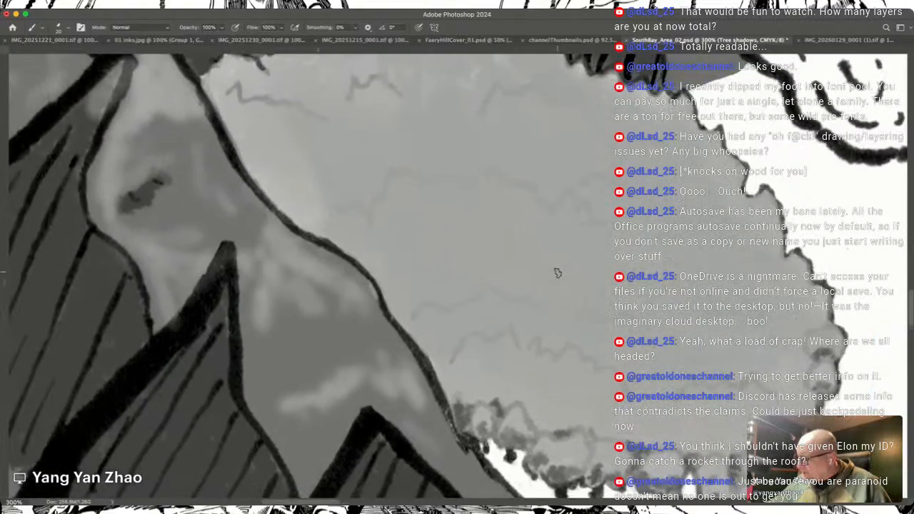
mouse_move(450, 356)
mouse_down()
mouse_move(487, 326)
mouse_move(500, 337)
mouse_move(523, 327)
mouse_move(560, 350)
mouse_move(571, 337)
mouse_move(616, 365)
mouse_move(633, 406)
mouse_up()
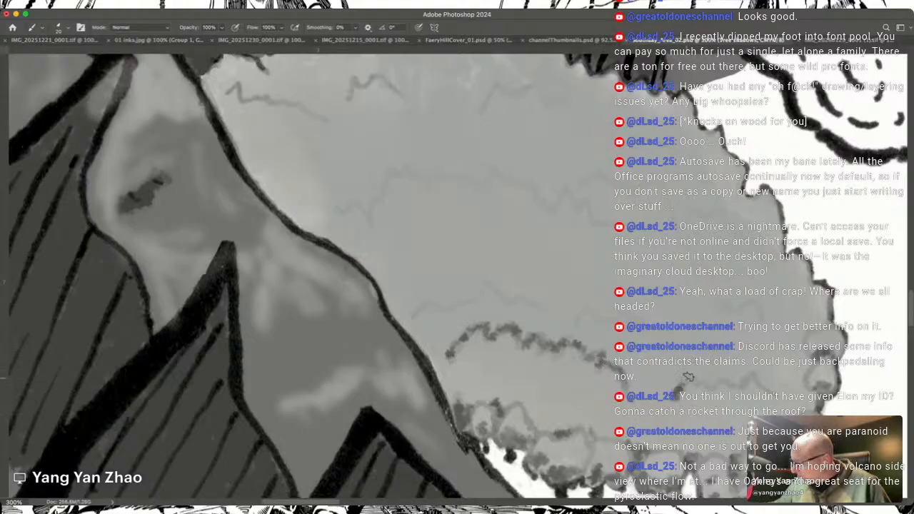
drag(711, 377, 777, 387)
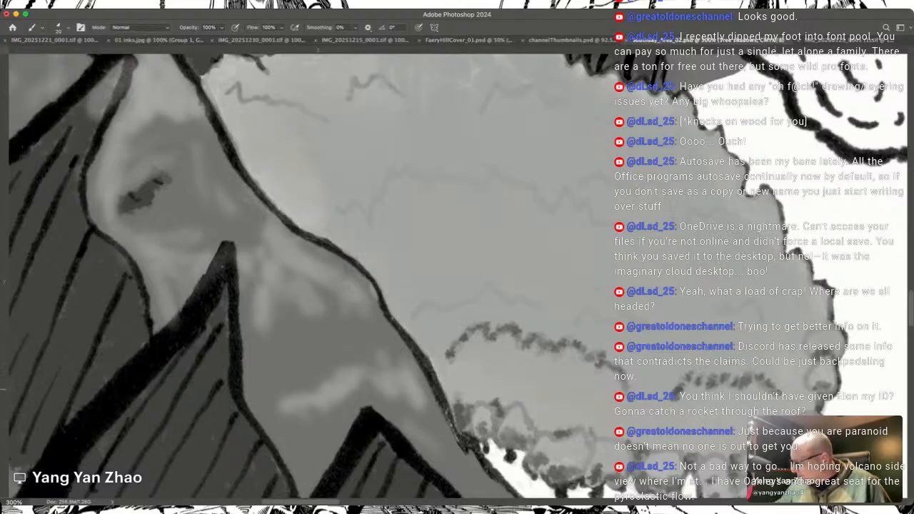
mouse_move(723, 286)
mouse_down()
mouse_move(717, 308)
mouse_move(758, 303)
mouse_up()
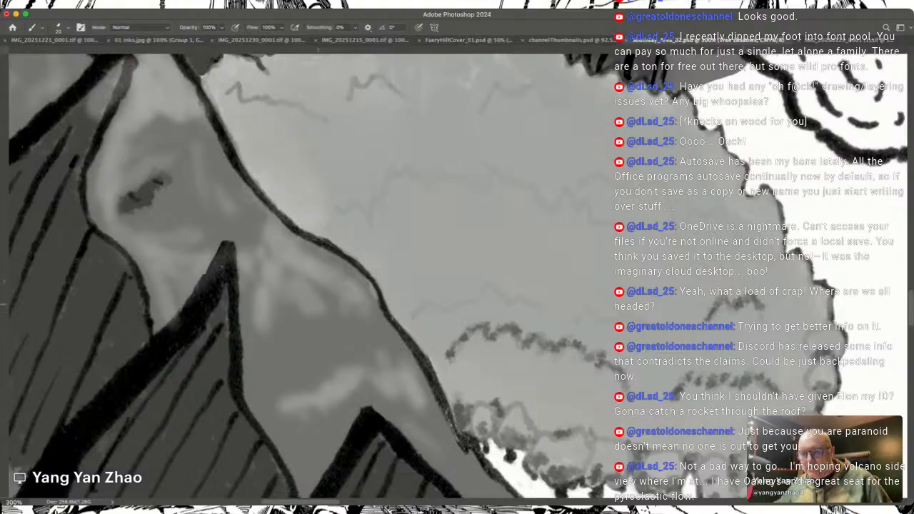
mouse_move(414, 289)
mouse_down()
mouse_move(571, 341)
mouse_move(577, 356)
mouse_move(648, 341)
mouse_move(739, 372)
mouse_move(794, 369)
mouse_up()
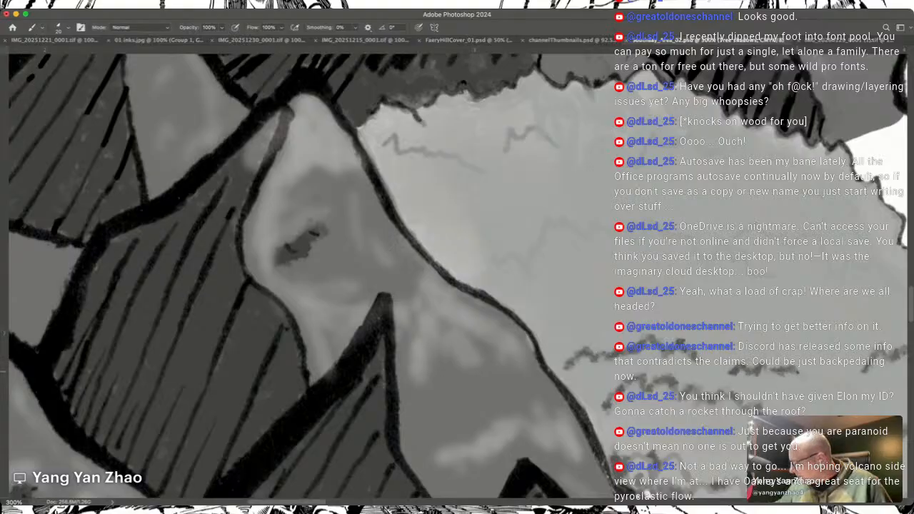
Step: Shade the short treetop contours in the eastern middle part of the western forest
scroll(307, 275, right, 5)
scroll(307, 276, up, 3)
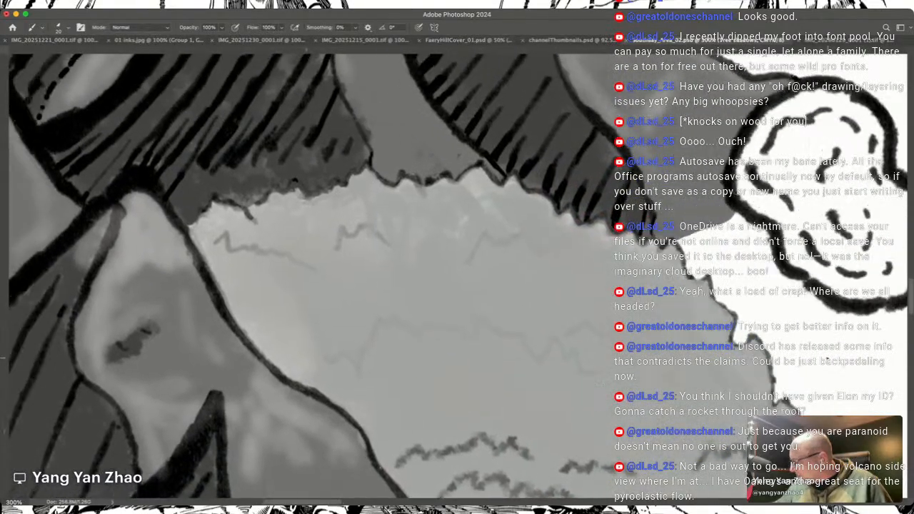
scroll(307, 276, left, 2)
mouse_move(706, 367)
mouse_down()
mouse_move(723, 352)
mouse_move(780, 386)
mouse_up()
drag(594, 358, 619, 370)
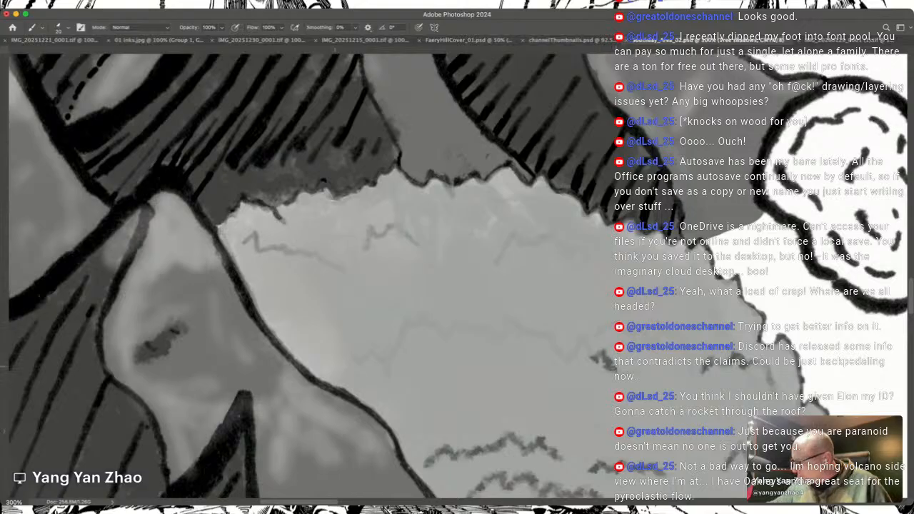
mouse_move(599, 333)
mouse_down()
mouse_move(614, 325)
mouse_move(653, 339)
mouse_up()
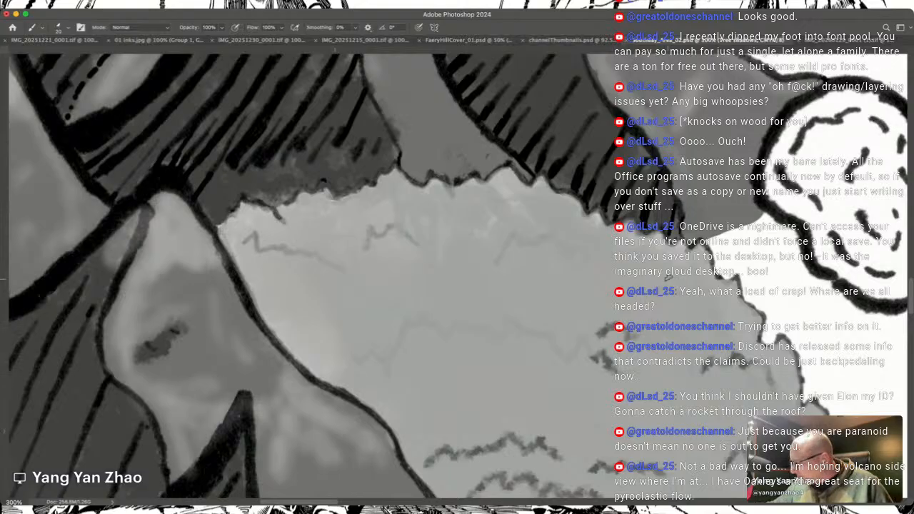
drag(659, 293, 677, 297)
mouse_move(646, 341)
mouse_down()
mouse_move(666, 332)
mouse_move(699, 352)
mouse_up()
Step: Shade the remaining treetop contours across the western forest's middle and near its northern edge
scroll(690, 351, left, 5)
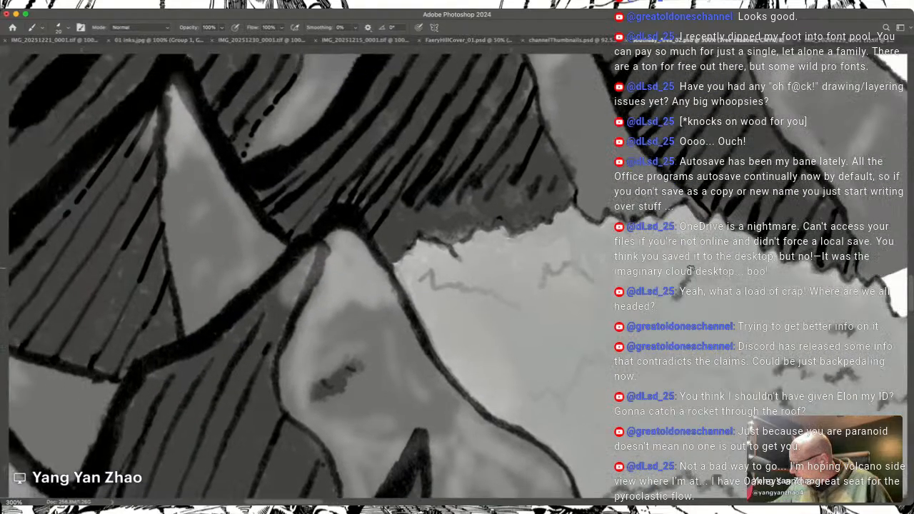
drag(705, 281, 768, 291)
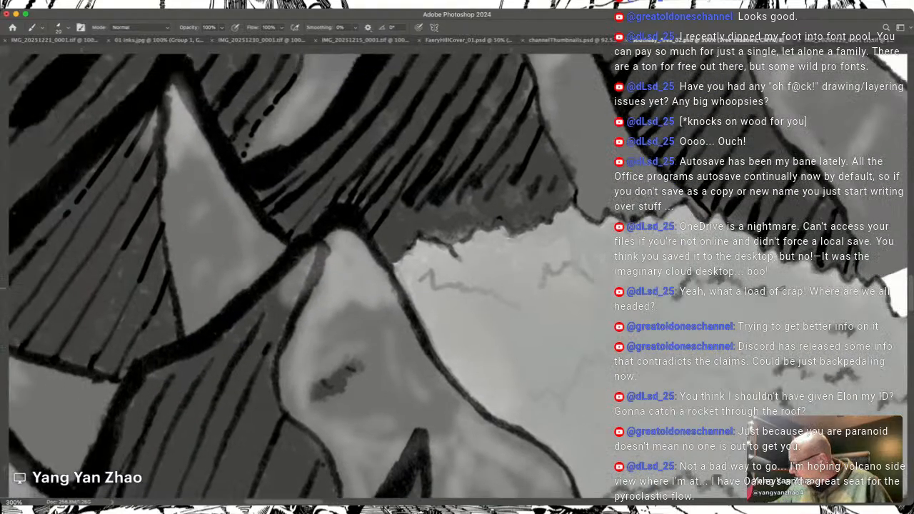
mouse_move(680, 372)
mouse_down()
mouse_move(731, 377)
mouse_move(748, 395)
mouse_up()
drag(755, 376, 766, 386)
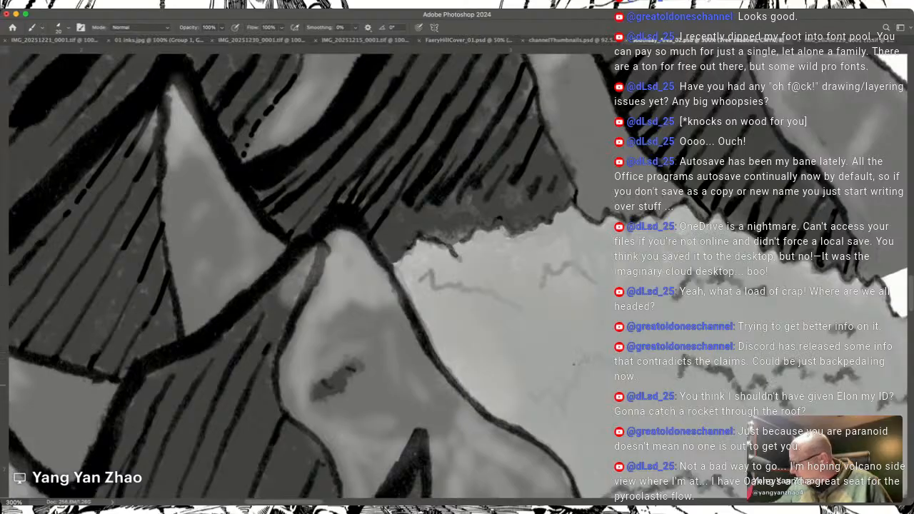
mouse_move(564, 401)
mouse_down()
mouse_move(586, 357)
mouse_move(605, 350)
mouse_move(597, 362)
mouse_move(620, 365)
mouse_up()
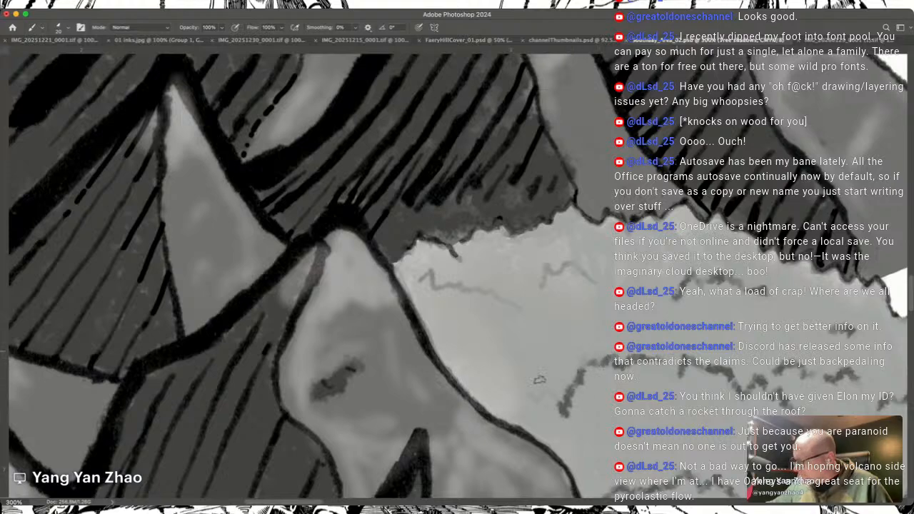
drag(523, 401, 562, 394)
mouse_move(538, 284)
mouse_down()
mouse_move(557, 270)
mouse_move(584, 269)
mouse_up()
mouse_move(418, 278)
mouse_down()
mouse_move(502, 292)
mouse_move(540, 310)
mouse_up()
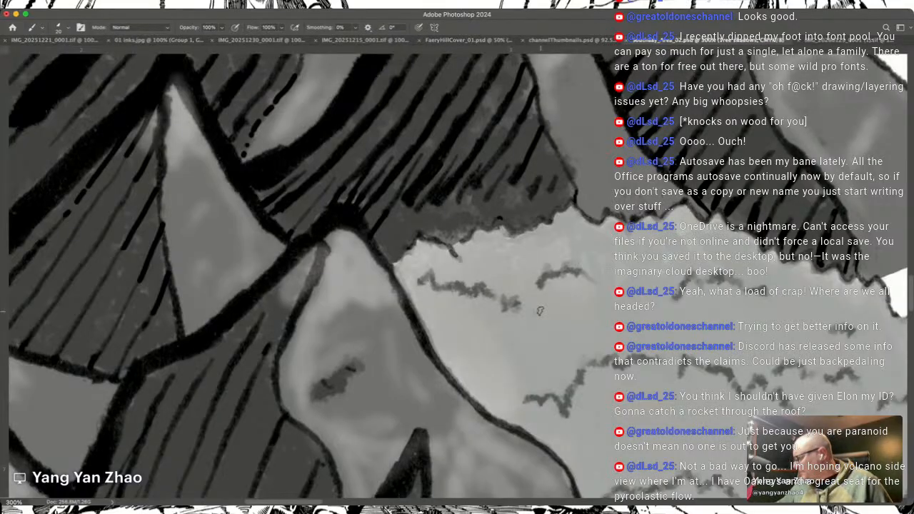
Step: Dab small grey shadow spots into the open areas between the western forest's treetop contours
scroll(540, 311, down, 5)
scroll(540, 311, right, 6)
scroll(540, 311, up, 2)
scroll(540, 311, left, 2)
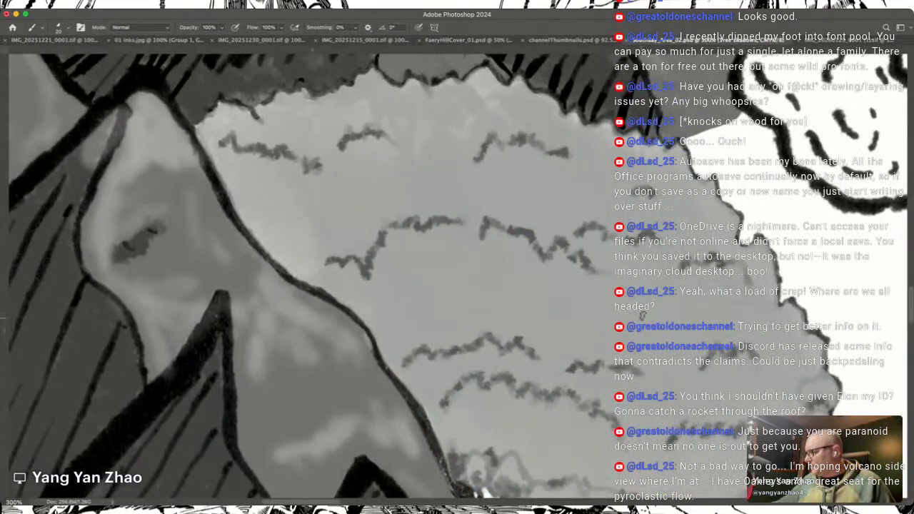
mouse_move(410, 299)
mouse_down()
mouse_move(424, 280)
mouse_move(468, 267)
mouse_up()
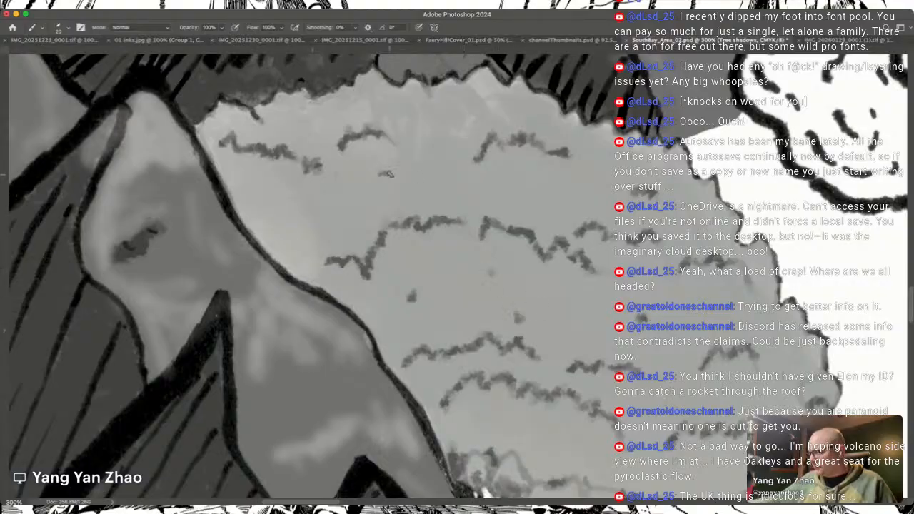
scroll(268, 224, up, 10)
scroll(268, 224, left, 5)
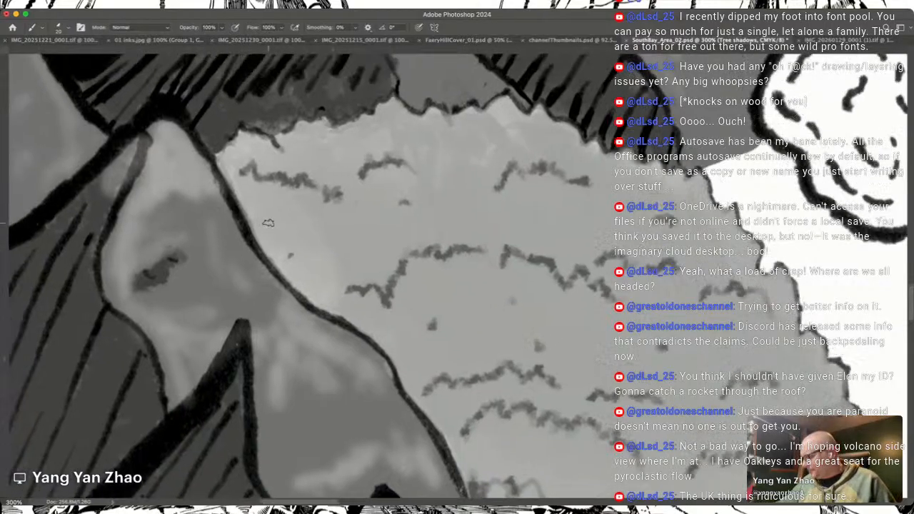
scroll(268, 224, down, 5)
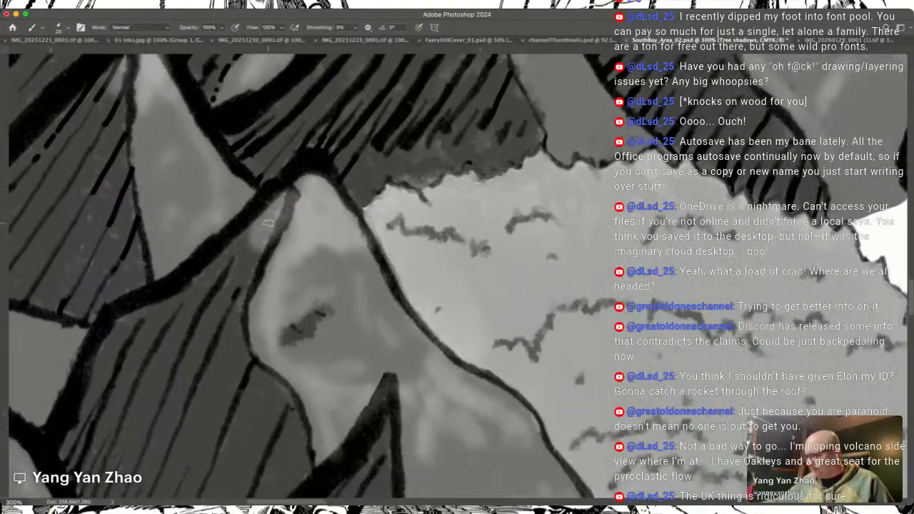
drag(375, 219, 421, 298)
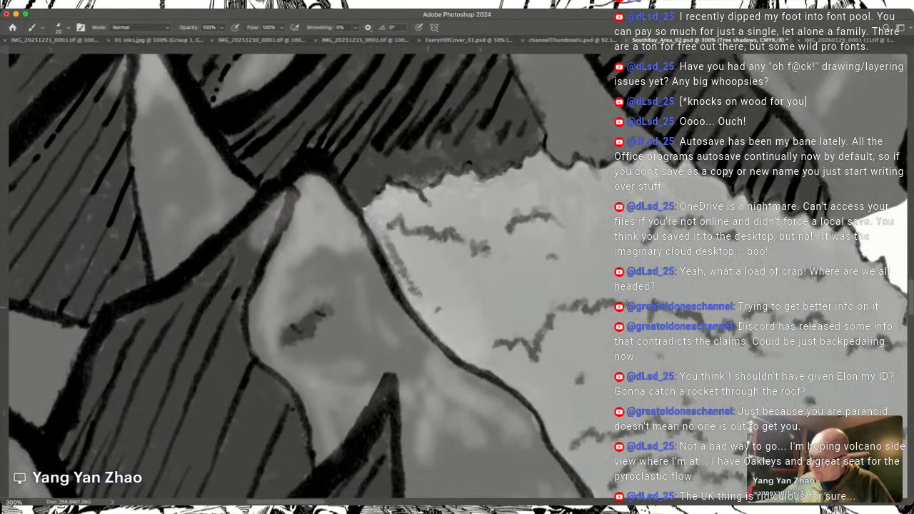
drag(385, 245, 427, 322)
mouse_move(403, 280)
mouse_down()
mouse_move(438, 333)
mouse_move(468, 353)
mouse_up()
drag(436, 323, 491, 363)
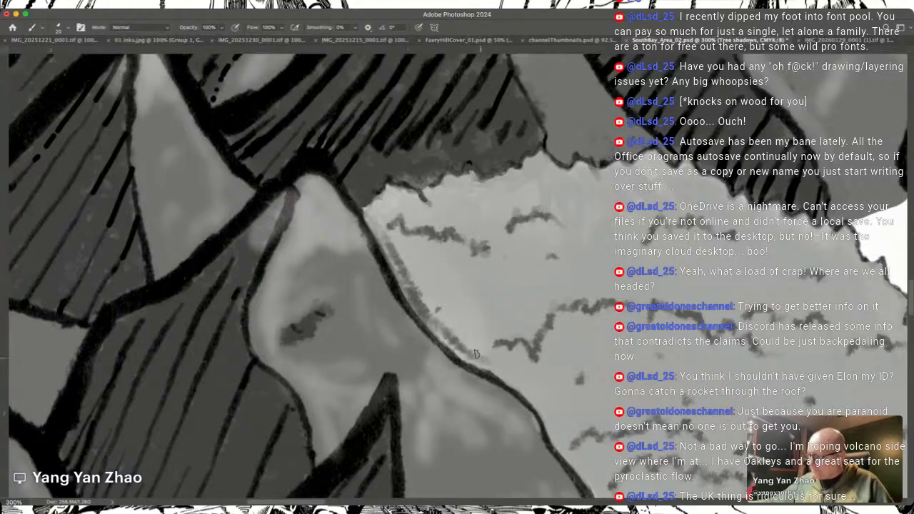
key(super+z)
key(super+z)
key(super+z)
key(super+z)
key(super+z)
key(super+z)
key(super+z)
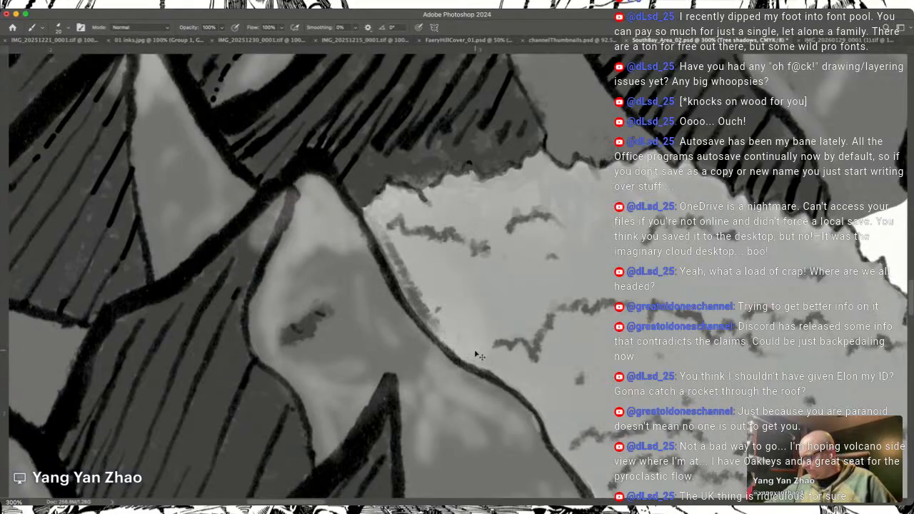
key(super+z)
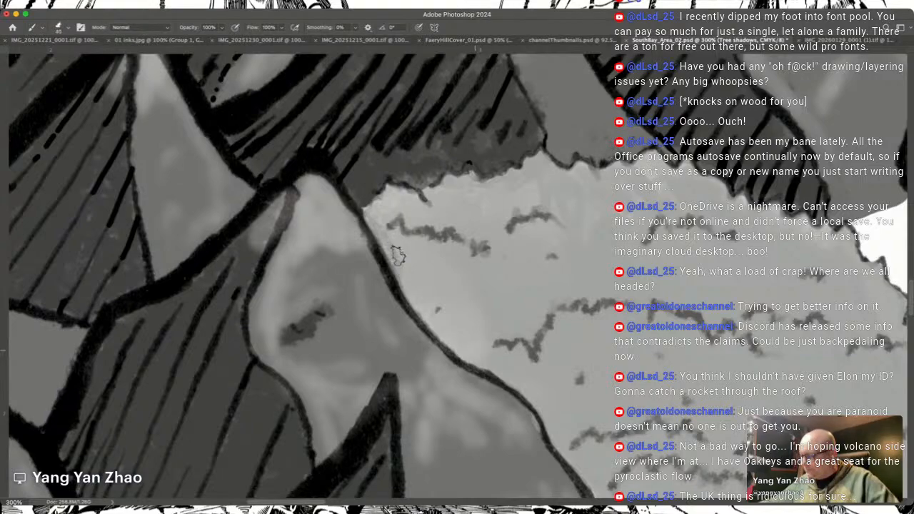
Step: Shade the upper stretch of the western forest's mountain-side border with darker grey foliage dabs
mouse_move(367, 210)
mouse_down()
mouse_move(423, 307)
mouse_move(461, 331)
mouse_up()
drag(416, 290, 490, 368)
drag(432, 322, 552, 413)
scroll(582, 472, down, 3)
scroll(582, 471, right, 2)
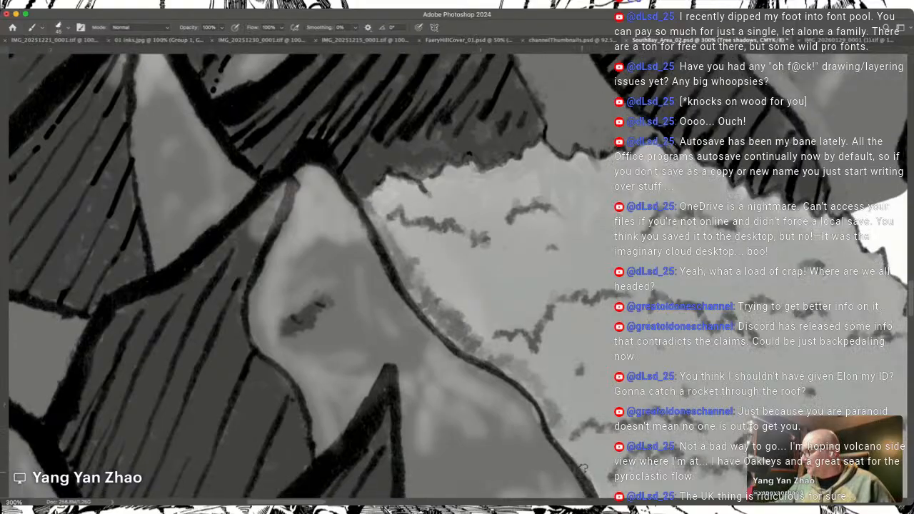
Step: Continue the dark grey border shading down the mountain slope to the western forest's southern corner
scroll(582, 471, down, 2)
scroll(582, 472, right, 1)
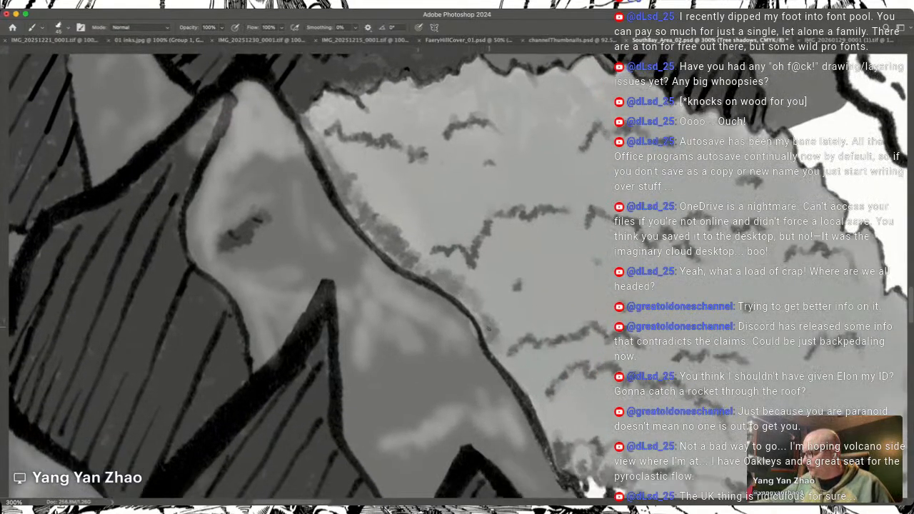
drag(505, 357, 547, 422)
drag(510, 360, 536, 401)
scroll(536, 402, down, 2)
scroll(536, 401, right, 3)
mouse_move(508, 345)
mouse_down()
mouse_move(500, 370)
mouse_move(509, 389)
mouse_move(510, 381)
mouse_up()
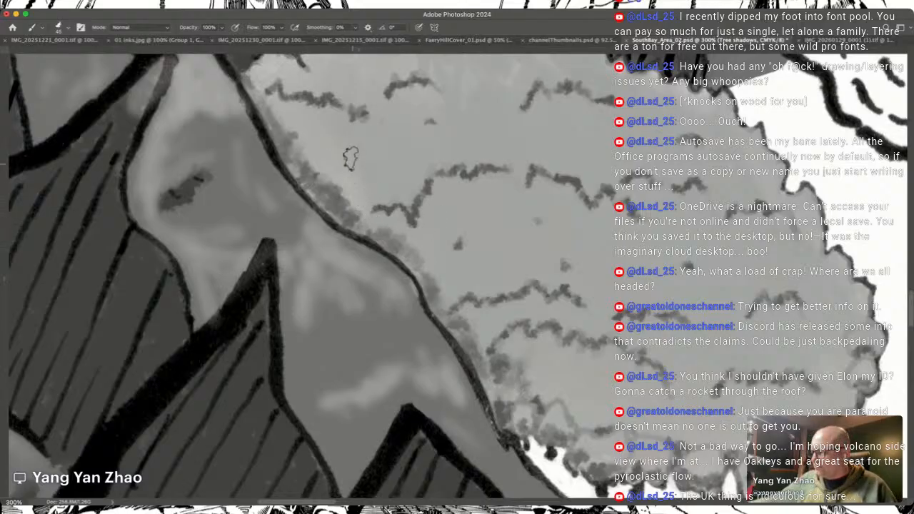
Step: Examine the western forest's shading up close, from the mountain border to its eastern and southern edge trees
scroll(295, 122, down, 1)
scroll(296, 121, right, 2)
scroll(296, 121, down, 1)
scroll(295, 121, right, 1)
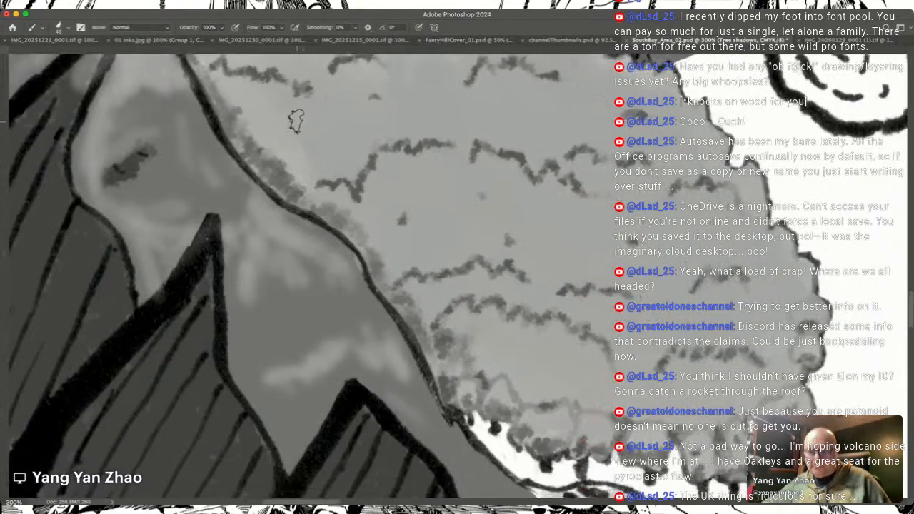
scroll(296, 122, right, 2)
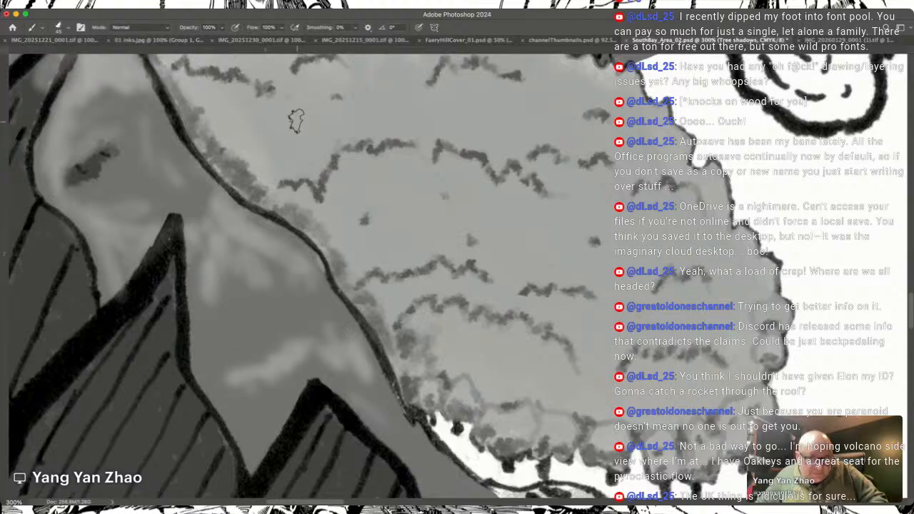
scroll(296, 122, right, 4)
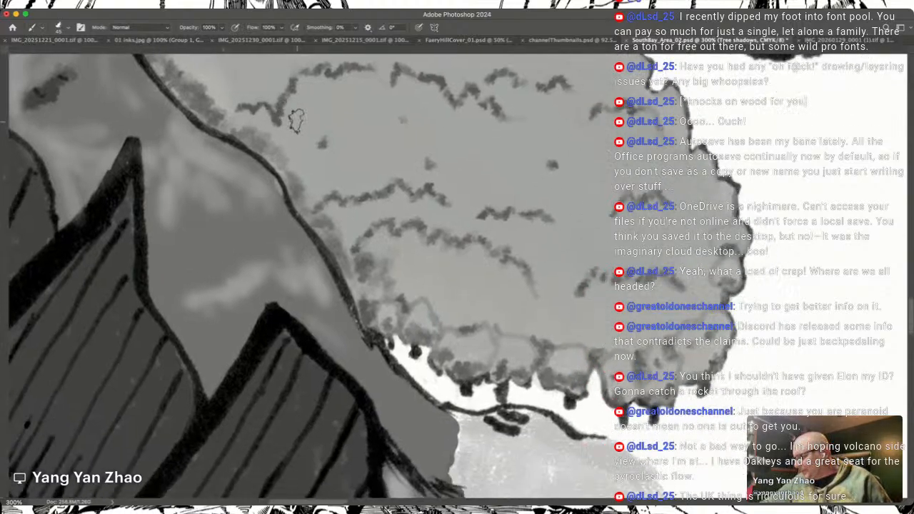
scroll(296, 122, up, 2)
scroll(296, 121, left, 1)
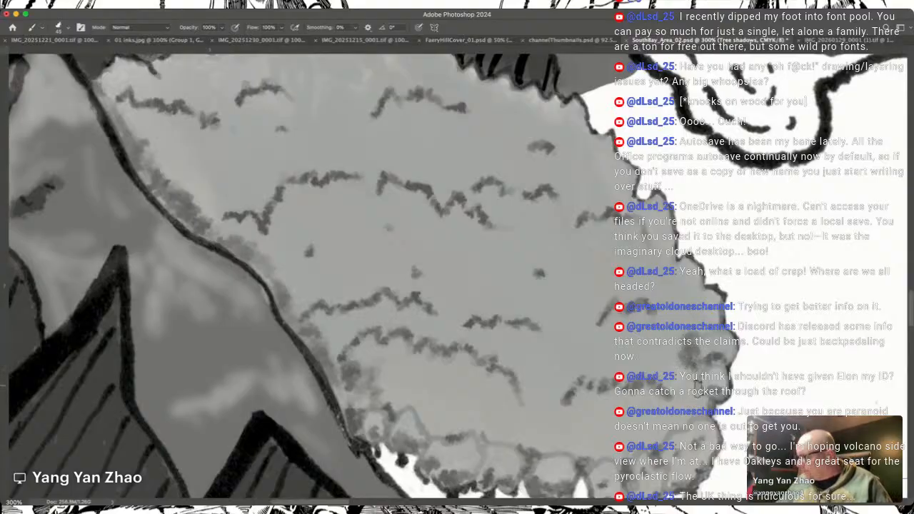
scroll(703, 349, up, 10)
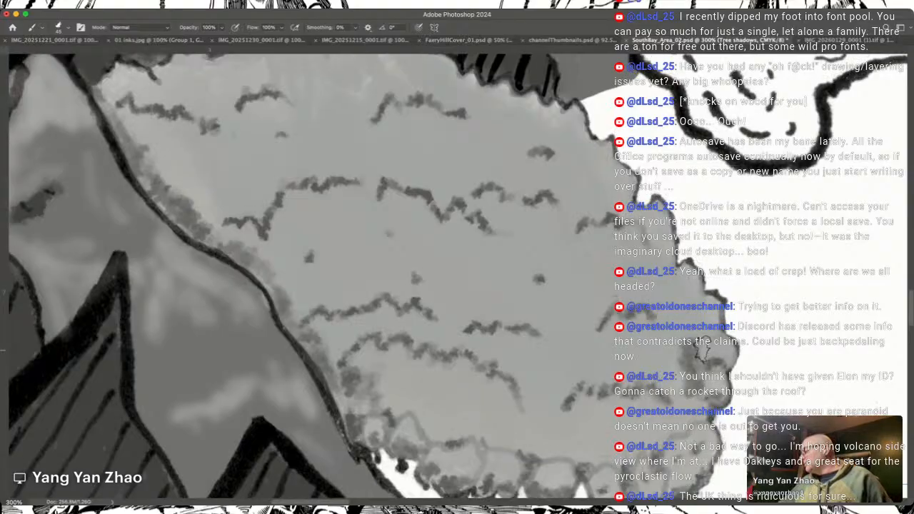
scroll(702, 350, right, 15)
scroll(703, 350, down, 10)
scroll(702, 350, right, 15)
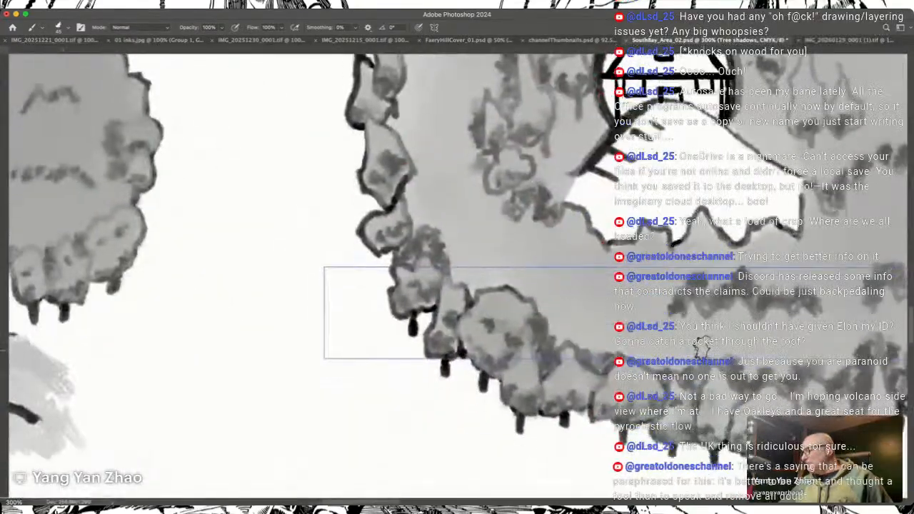
scroll(702, 351, down, 10)
scroll(702, 347, up, 6)
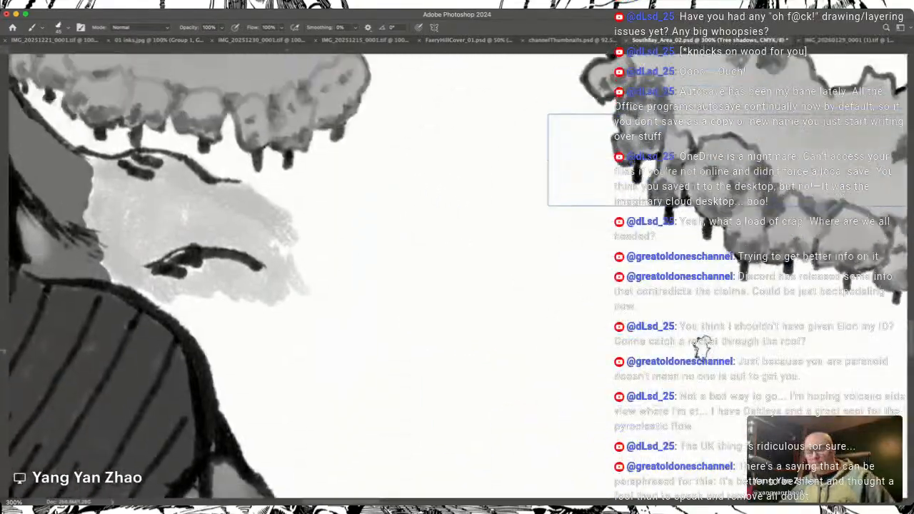
Step: Zoom out to 66.7% and compare the shading of the forests and mountains across the map
scroll(704, 350, left, 5)
key(super+minus)
key(super+minus)
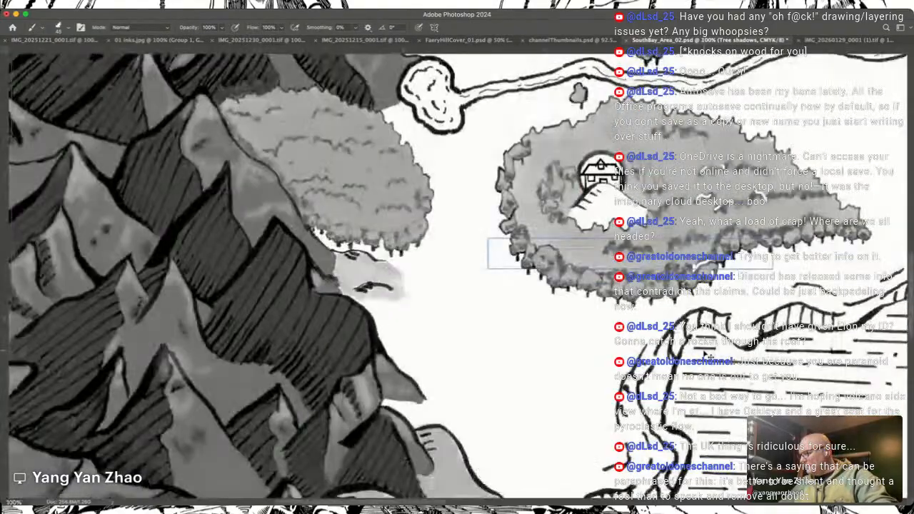
scroll(703, 350, up, 2)
scroll(703, 350, left, 1)
scroll(703, 350, up, 5)
scroll(703, 350, left, 4)
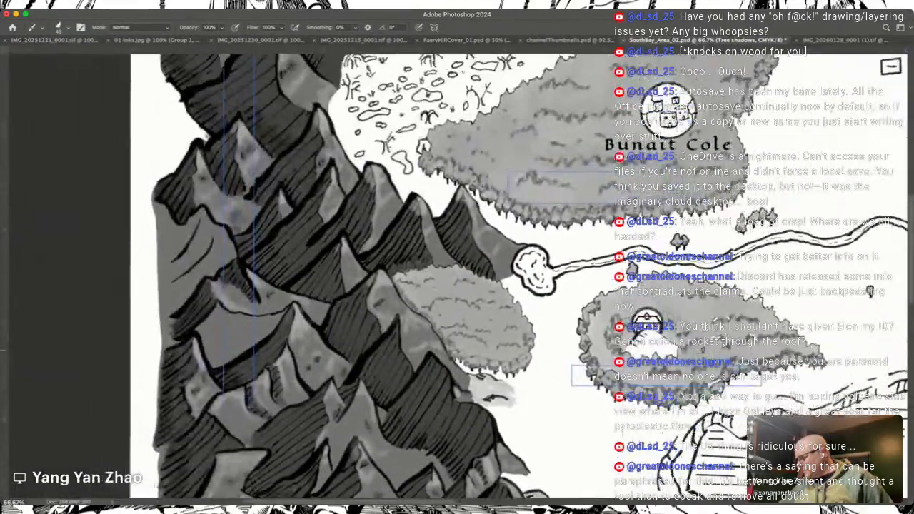
scroll(703, 350, right, 8)
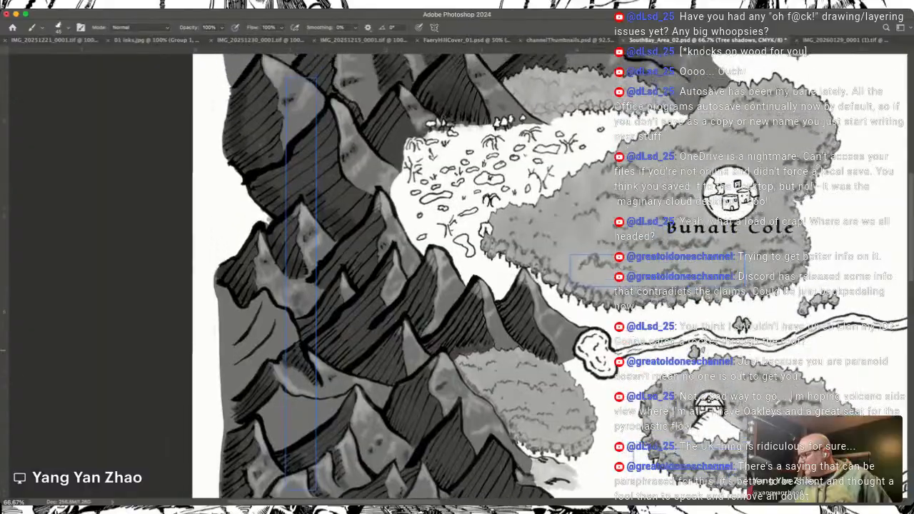
scroll(457, 274, down, 4)
scroll(457, 274, left, 1)
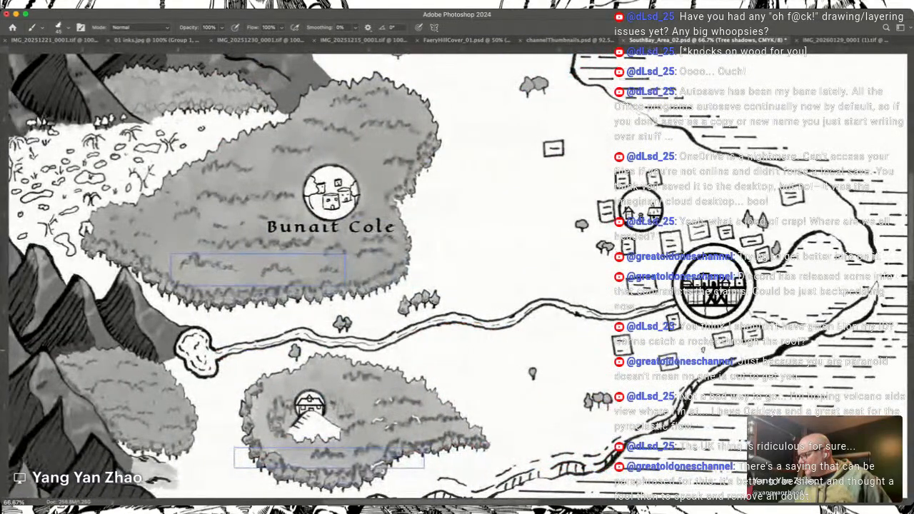
Step: Inspect the small standalone trees east of the southern forest at 300% zoom
key(super+plus)
key(super+plus)
key(super+plus)
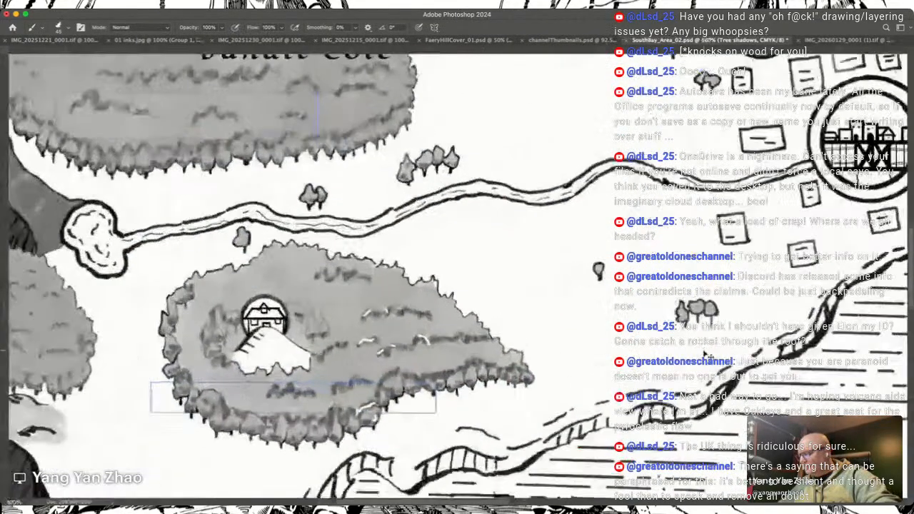
scroll(703, 350, right, 2)
scroll(703, 348, right, 3)
scroll(703, 348, up, 1)
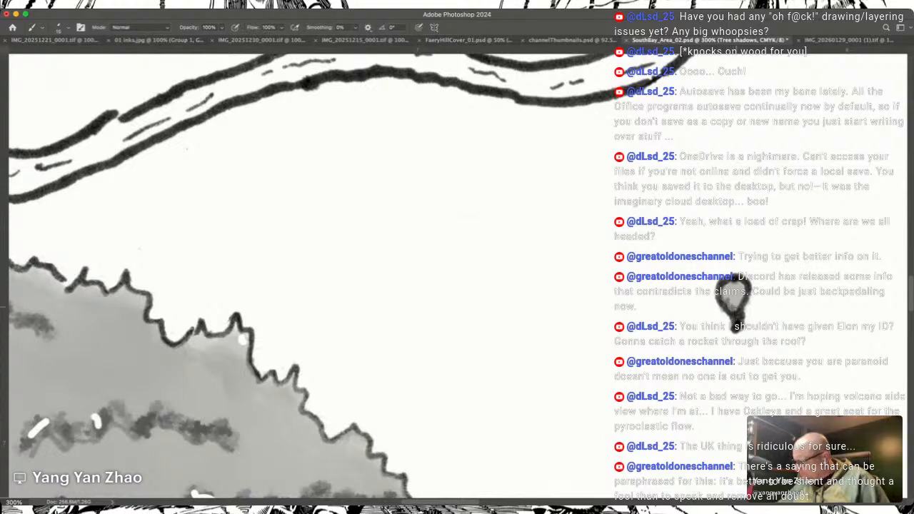
scroll(457, 277, down, 4)
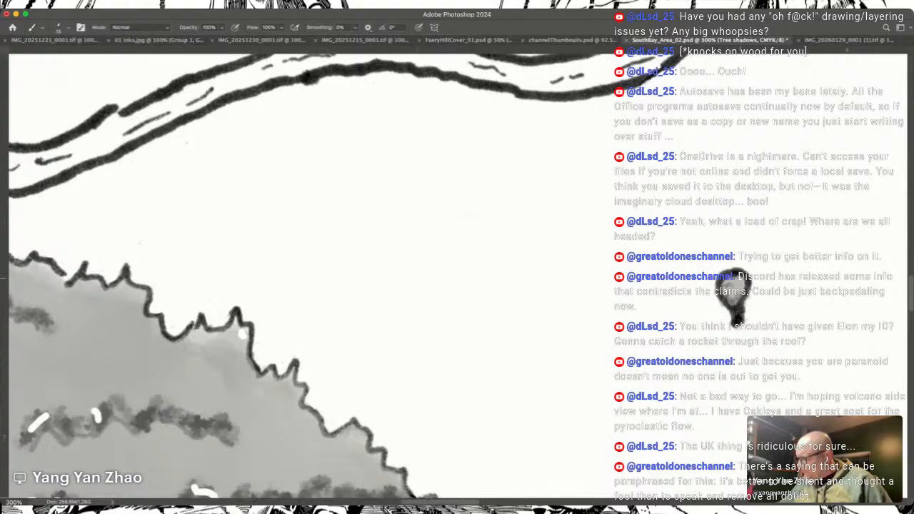
scroll(458, 277, right, 6)
scroll(458, 277, right, 1)
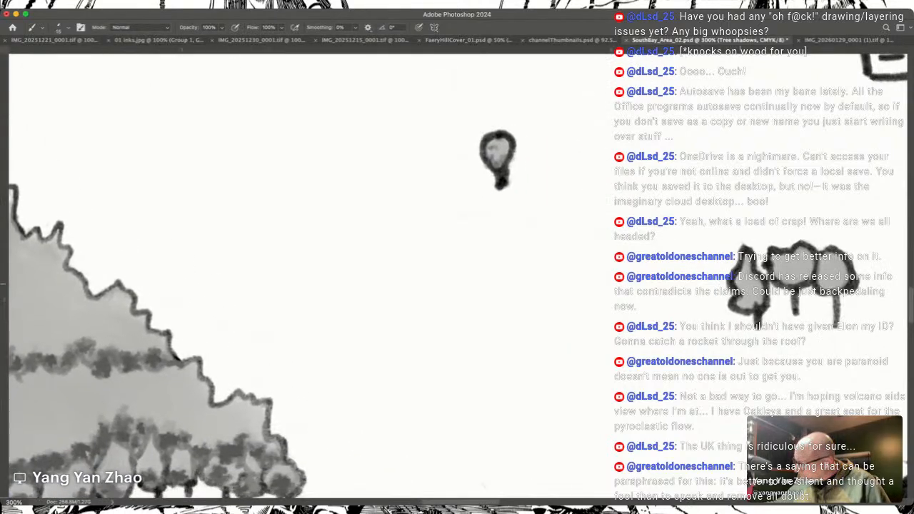
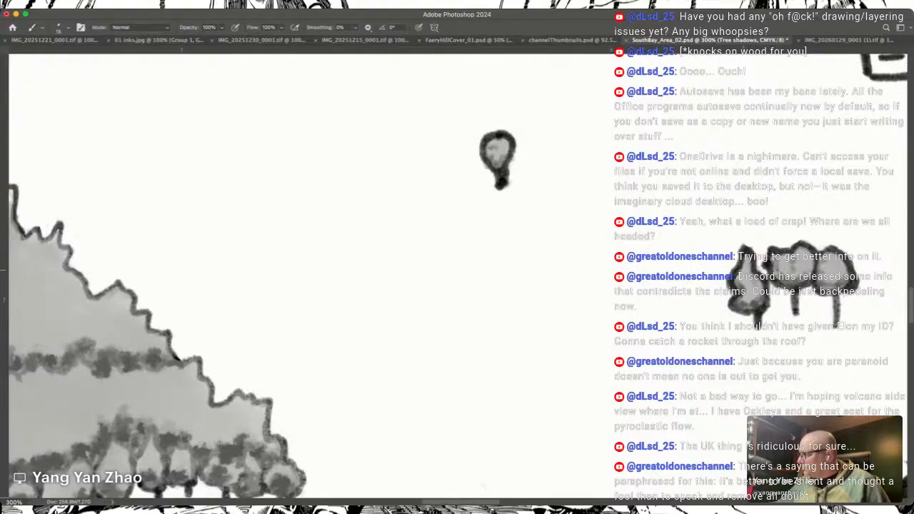
Step: Add dark grey shadows to the lower edges and sides of the three standalone trees beside the large circular city
scroll(749, 253, down, 8)
scroll(749, 254, left, 5)
scroll(748, 254, up, 4)
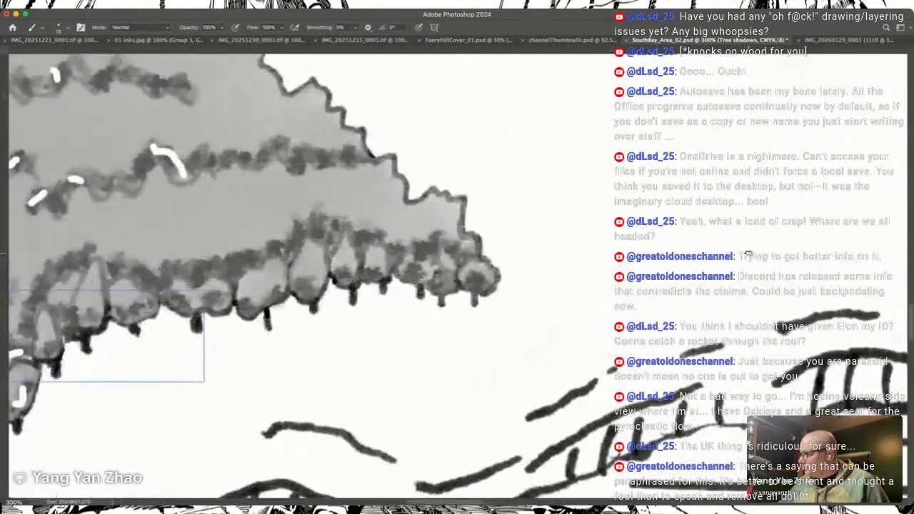
scroll(748, 254, right, 8)
scroll(749, 253, right, 10)
scroll(749, 254, up, 8)
scroll(749, 254, left, 4)
scroll(749, 253, right, 10)
scroll(748, 254, up, 4)
scroll(749, 254, left, 2)
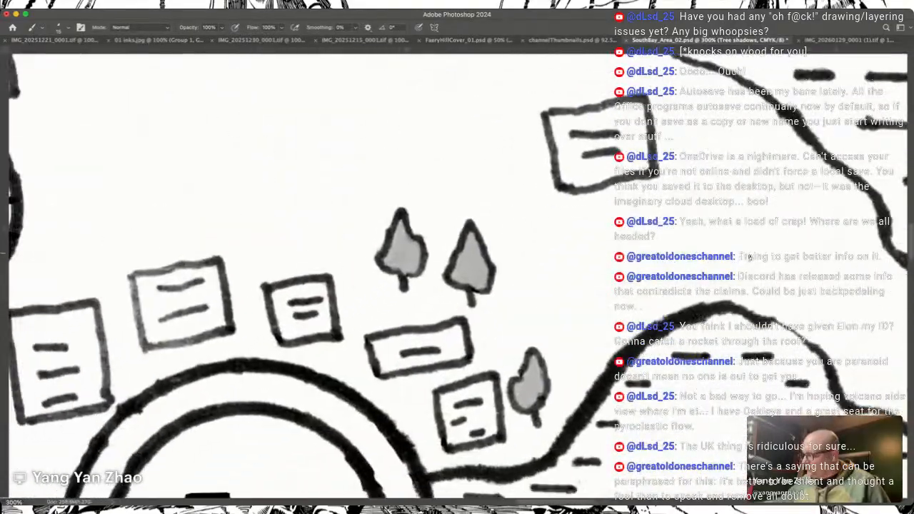
drag(541, 371, 557, 373)
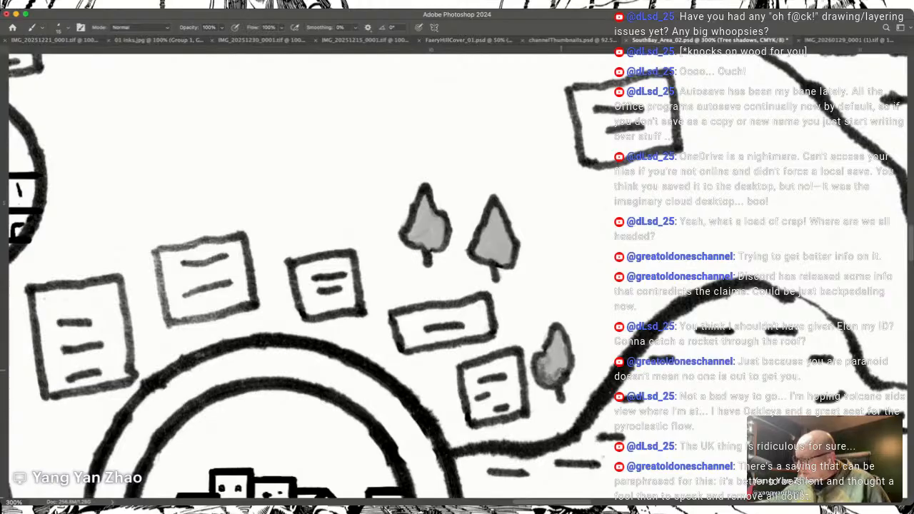
drag(484, 254, 508, 263)
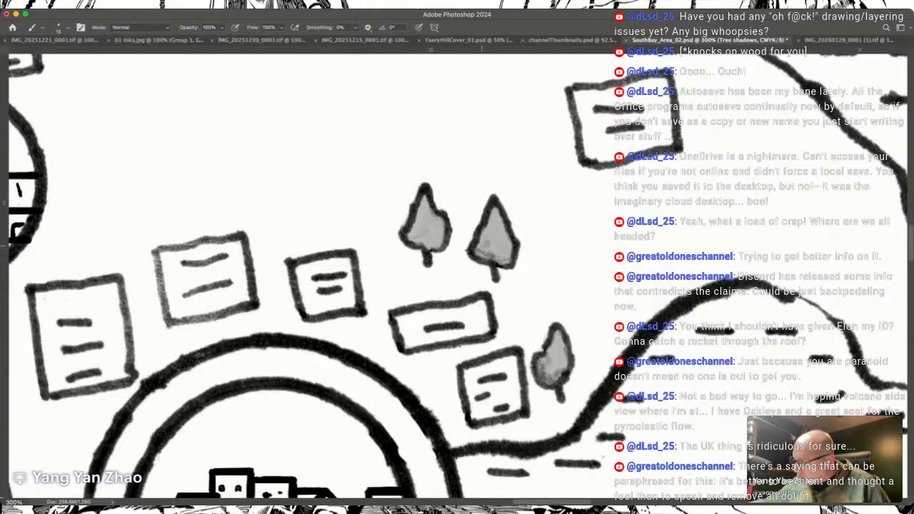
mouse_move(490, 214)
mouse_down()
mouse_move(481, 246)
mouse_move(565, 253)
mouse_up()
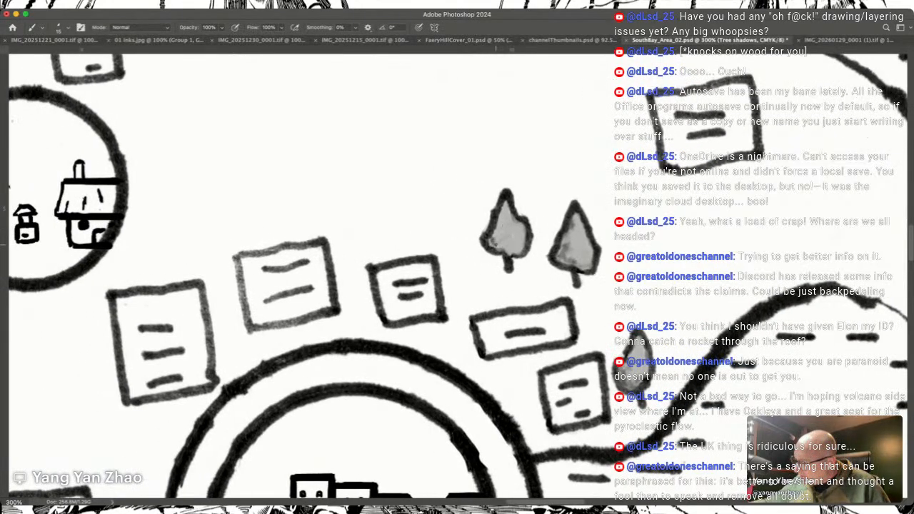
mouse_move(503, 247)
mouse_down()
mouse_move(501, 218)
mouse_move(507, 228)
mouse_up()
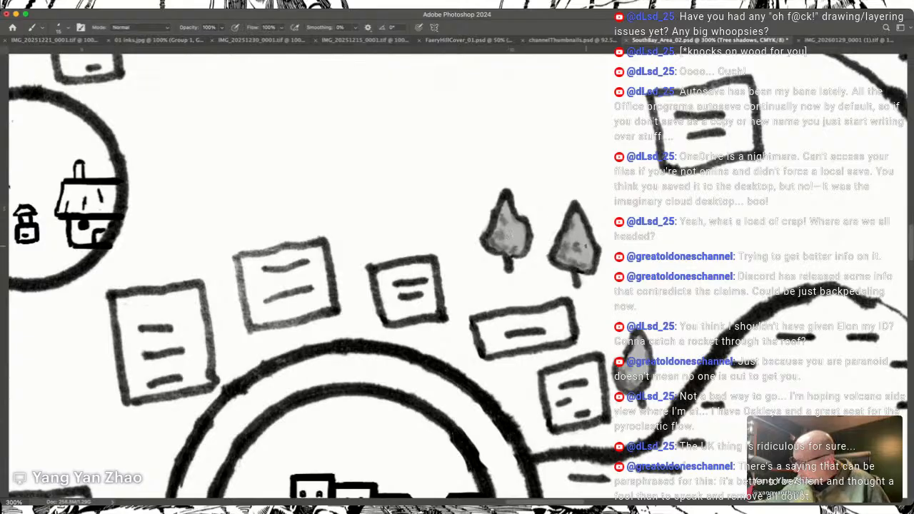
Step: Shade the undersides of the paired trees and the single round tree west of the small circular village
scroll(578, 248, left, 12)
scroll(585, 247, left, 6)
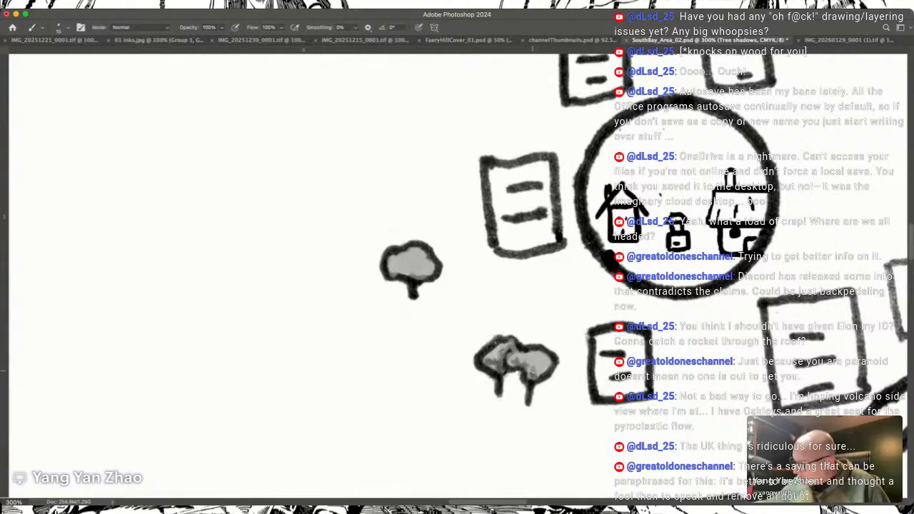
drag(546, 367, 527, 369)
mouse_move(400, 269)
mouse_down()
mouse_move(392, 270)
mouse_move(430, 274)
mouse_move(414, 268)
mouse_up()
Step: Add dark grey shadows to the two joined trees near the eastern coast and the single tree north of them
scroll(415, 273, left, 8)
scroll(415, 275, up, 10)
scroll(415, 275, left, 10)
scroll(415, 274, up, 4)
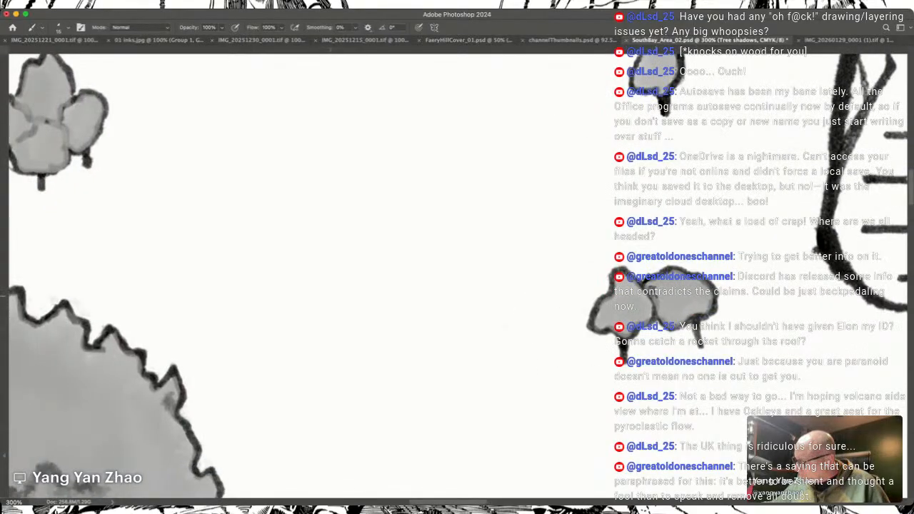
mouse_move(660, 308)
mouse_down()
mouse_move(681, 321)
mouse_move(709, 309)
mouse_up()
mouse_move(598, 329)
mouse_down()
mouse_move(600, 316)
mouse_move(614, 326)
mouse_up()
drag(648, 315, 633, 320)
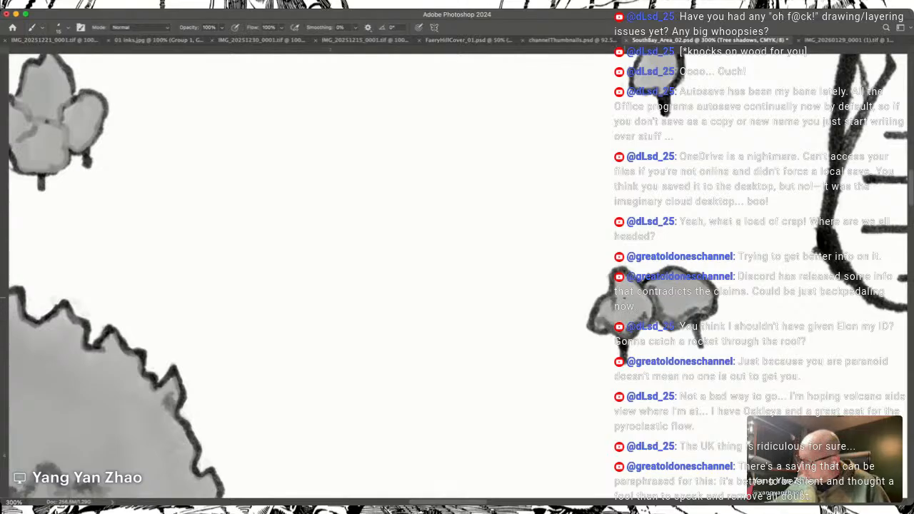
scroll(636, 298, up, 2)
scroll(607, 336, up, 5)
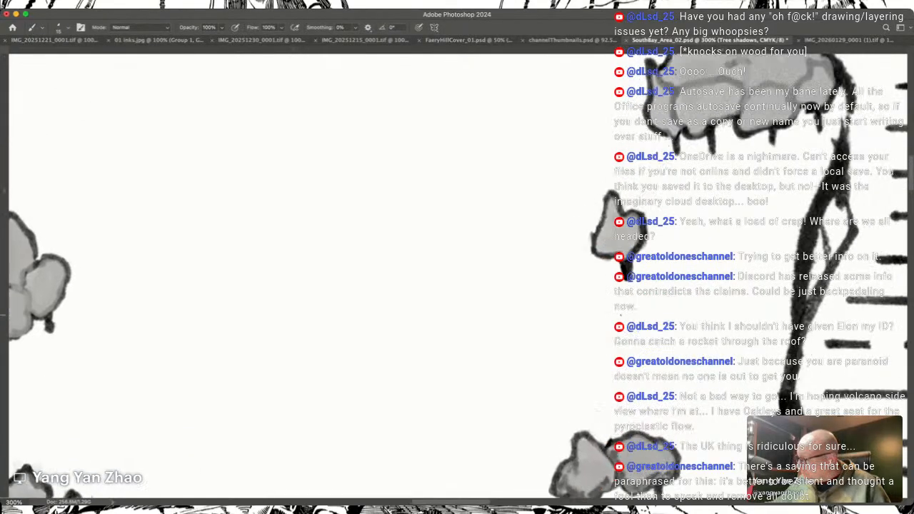
drag(609, 227, 600, 274)
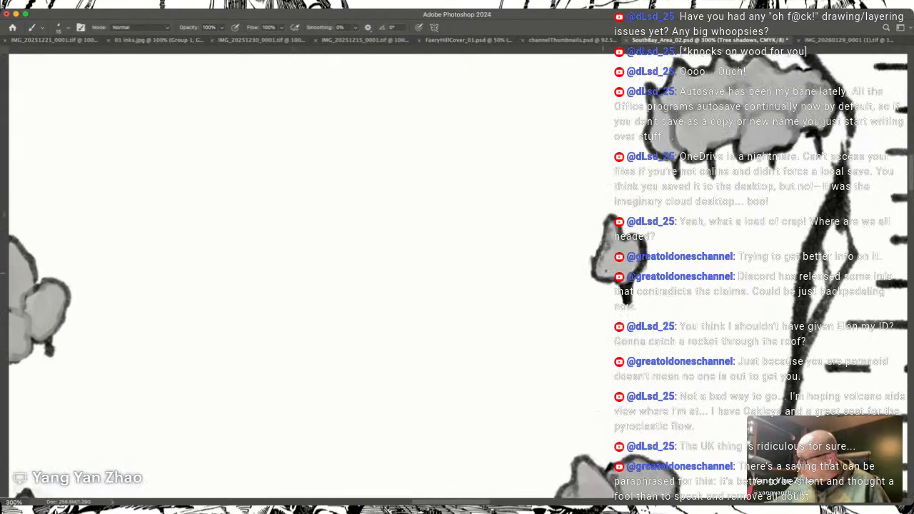
Step: Shade the lower edges and inner treetop contours of the small grove on the eastern shoreline
scroll(631, 247, up, 5)
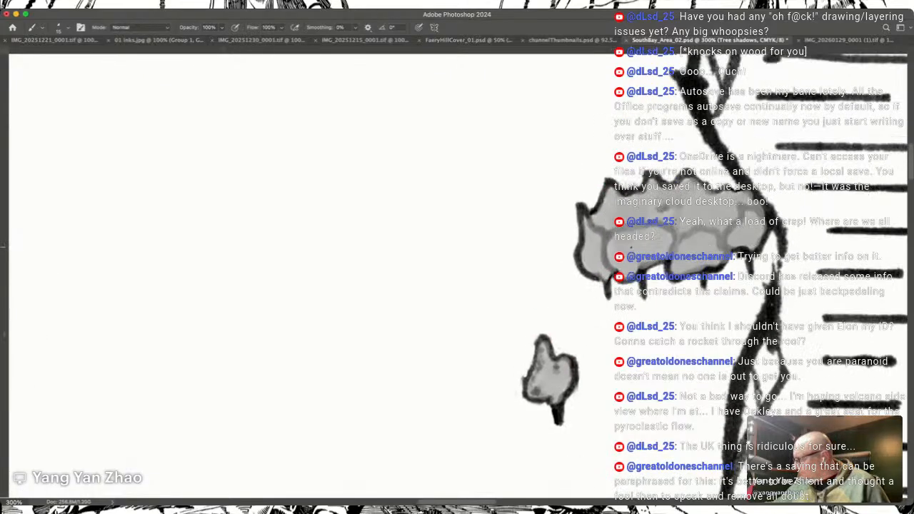
mouse_move(592, 299)
mouse_down()
mouse_move(590, 338)
mouse_move(612, 352)
mouse_move(625, 338)
mouse_move(635, 346)
mouse_move(658, 332)
mouse_move(680, 346)
mouse_move(756, 320)
mouse_move(737, 319)
mouse_move(740, 283)
mouse_up()
drag(684, 308, 723, 303)
mouse_move(598, 298)
mouse_down()
mouse_move(621, 298)
mouse_move(615, 265)
mouse_up()
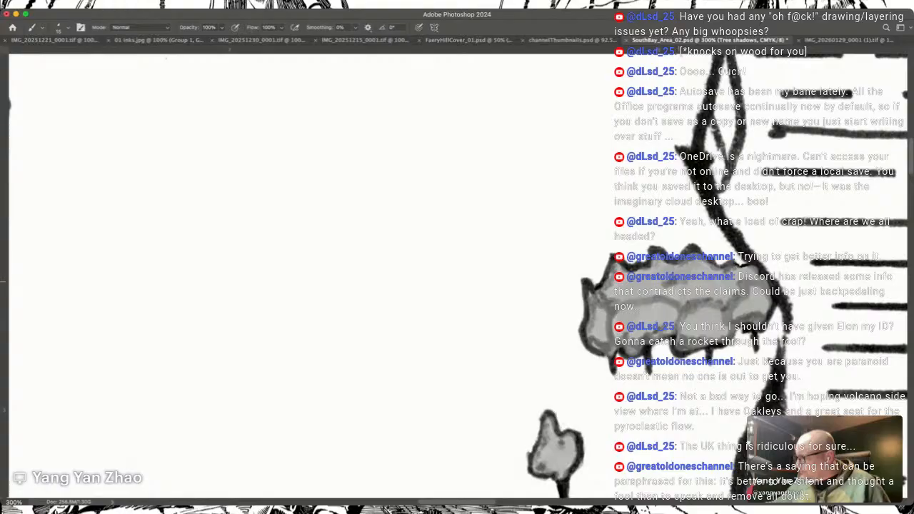
drag(680, 294, 672, 288)
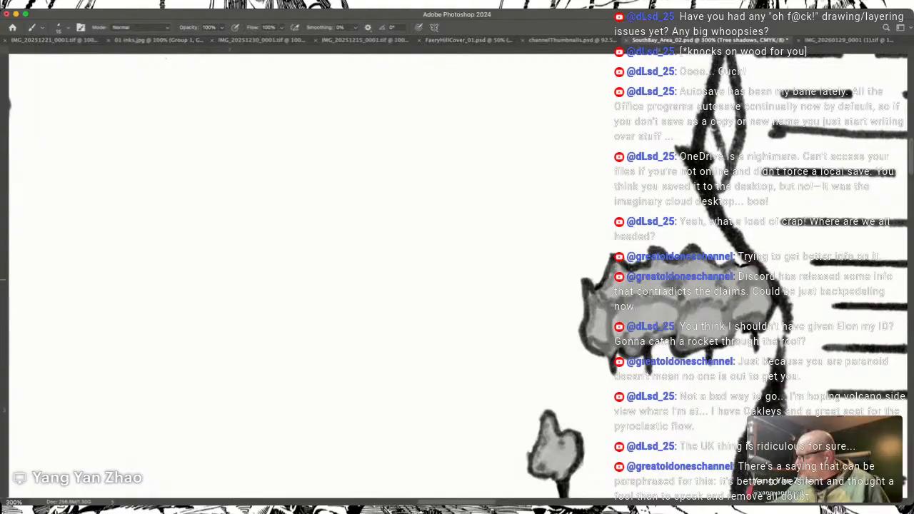
Step: Darken the southern and eastern edge trees of the larger round grove near the northeastern coast
scroll(652, 288, up, 10)
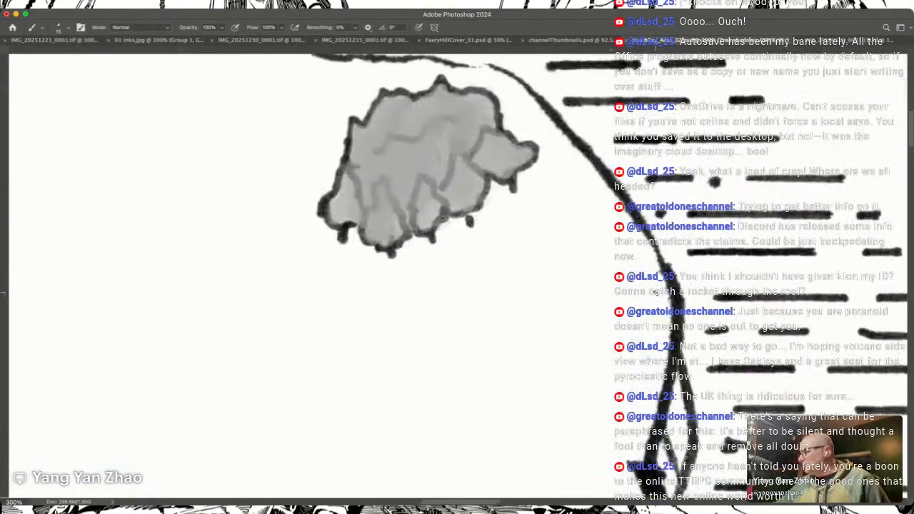
scroll(656, 292, left, 6)
scroll(655, 292, down, 2)
scroll(655, 292, left, 2)
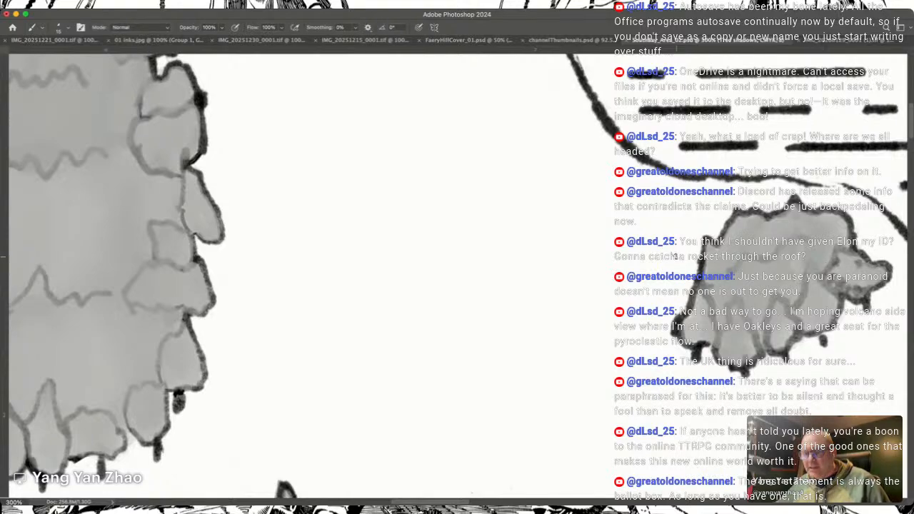
mouse_move(735, 312)
mouse_down()
mouse_move(726, 357)
mouse_move(735, 358)
mouse_up()
drag(780, 313, 774, 347)
mouse_move(809, 310)
mouse_down()
mouse_move(799, 310)
mouse_move(813, 278)
mouse_move(807, 324)
mouse_move(828, 316)
mouse_up()
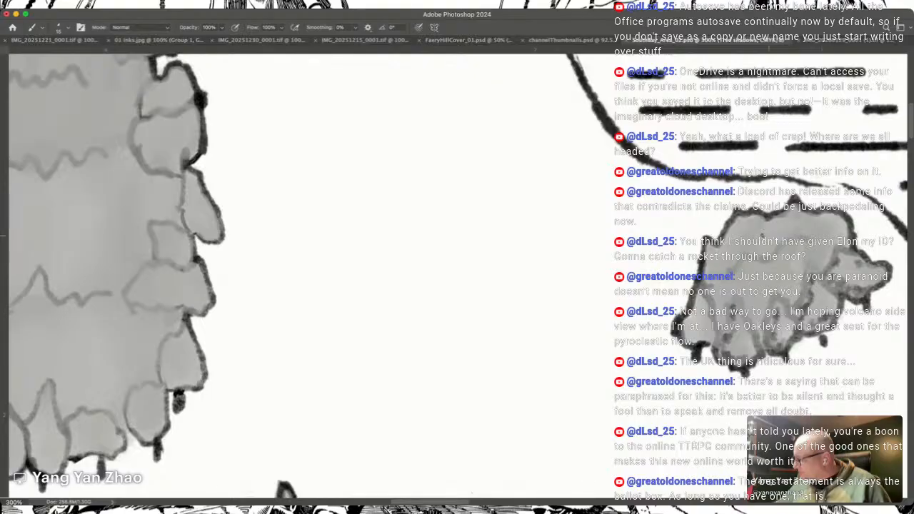
Step: Extend the dark grey shadows along the round grove's western side and inner treetop contours
mouse_move(745, 254)
mouse_down()
mouse_move(819, 235)
mouse_move(792, 209)
mouse_move(774, 238)
mouse_move(781, 225)
mouse_move(738, 221)
mouse_move(731, 249)
mouse_move(713, 265)
mouse_move(706, 257)
mouse_move(688, 337)
mouse_move(700, 336)
mouse_up()
mouse_move(711, 293)
mouse_down()
mouse_move(722, 320)
mouse_move(731, 292)
mouse_up()
mouse_move(759, 321)
mouse_down()
mouse_move(749, 295)
mouse_move(763, 341)
mouse_up()
mouse_move(767, 313)
mouse_down()
mouse_move(758, 297)
mouse_move(797, 315)
mouse_move(785, 293)
mouse_move(808, 294)
mouse_up()
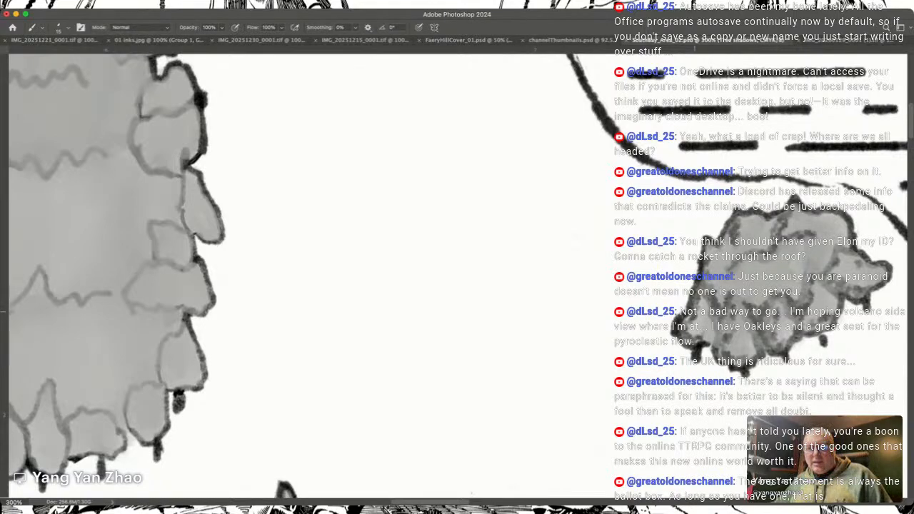
Step: Examine the northern groves and standalone trees, and compare the shading across the whole map at 33.33% zoom
scroll(307, 276, left, 10)
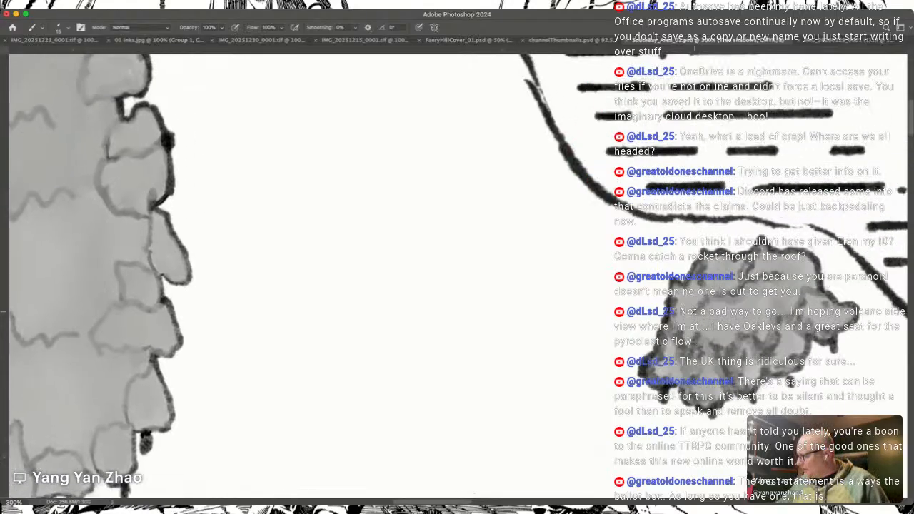
scroll(457, 276, left, 10)
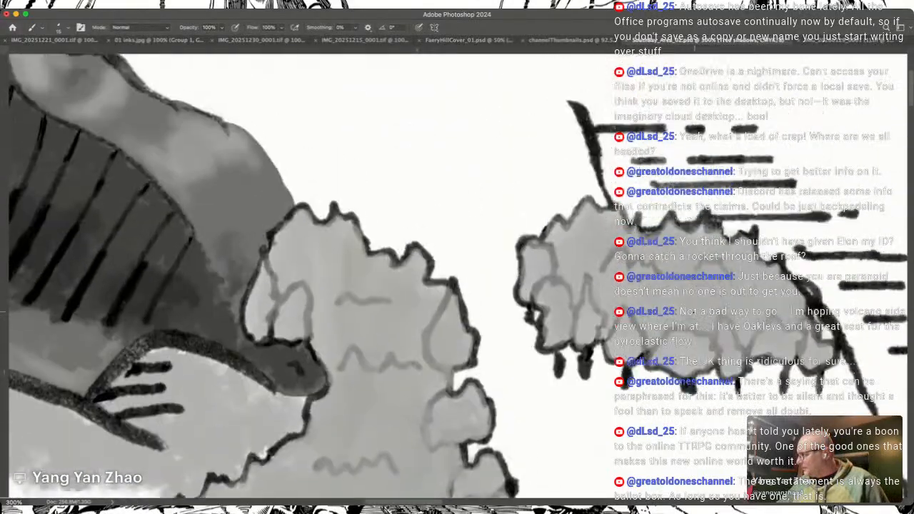
scroll(375, 275, up, 10)
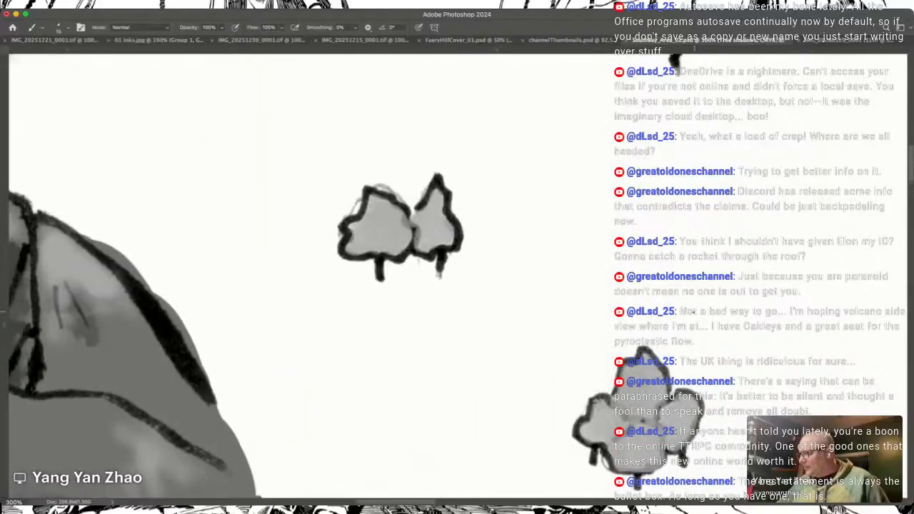
scroll(307, 276, right, 4)
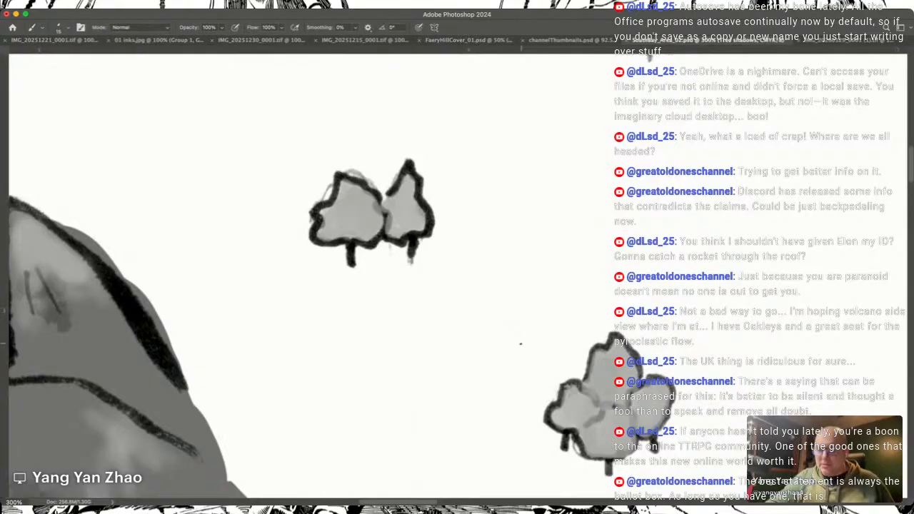
key(super+minus)
key(super+minus)
key(super+minus)
key(super+minus)
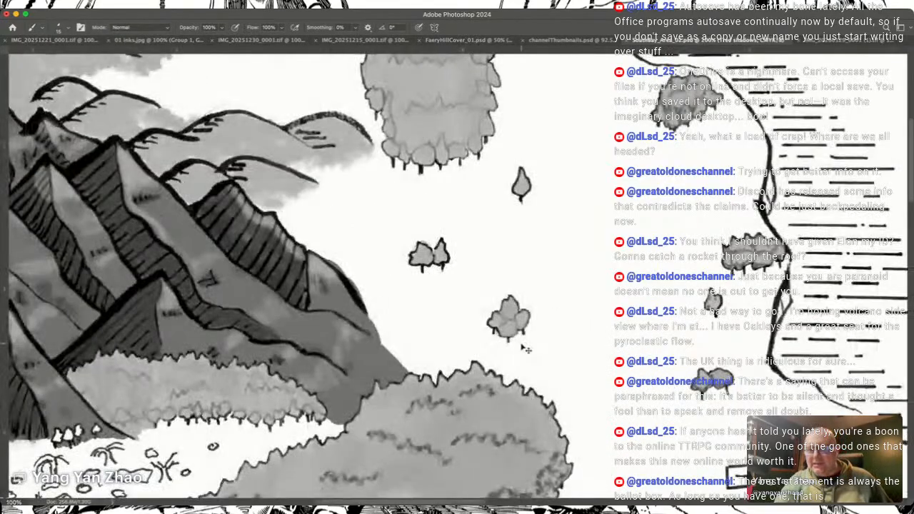
key(super+minus)
scroll(525, 348, down, 5)
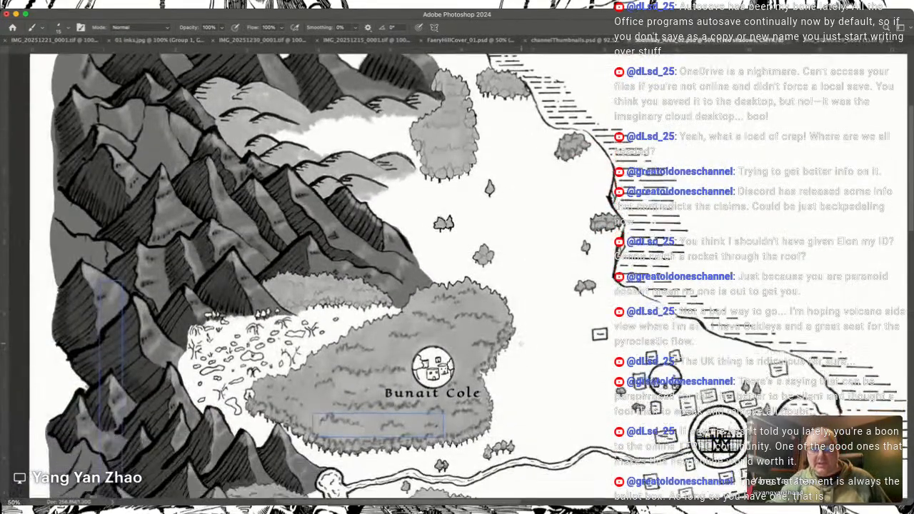
scroll(525, 348, right, 2)
scroll(525, 349, down, 5)
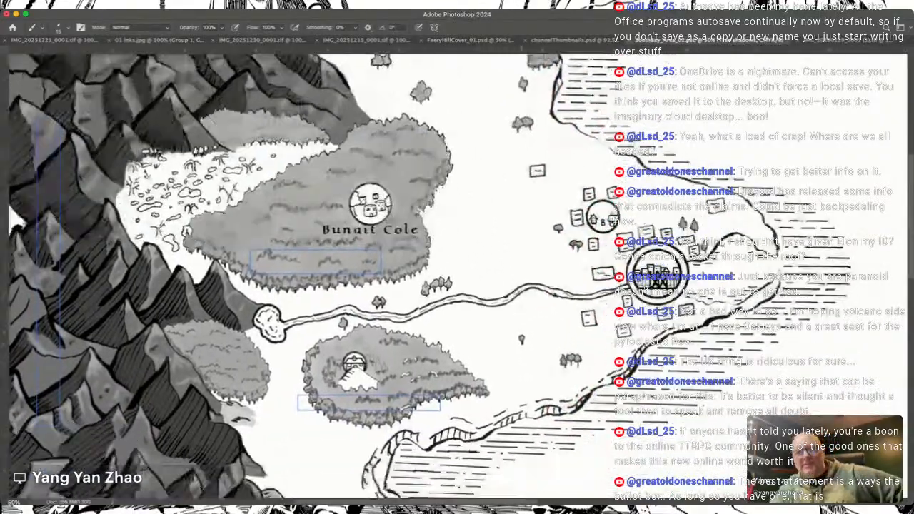
key(super+minus)
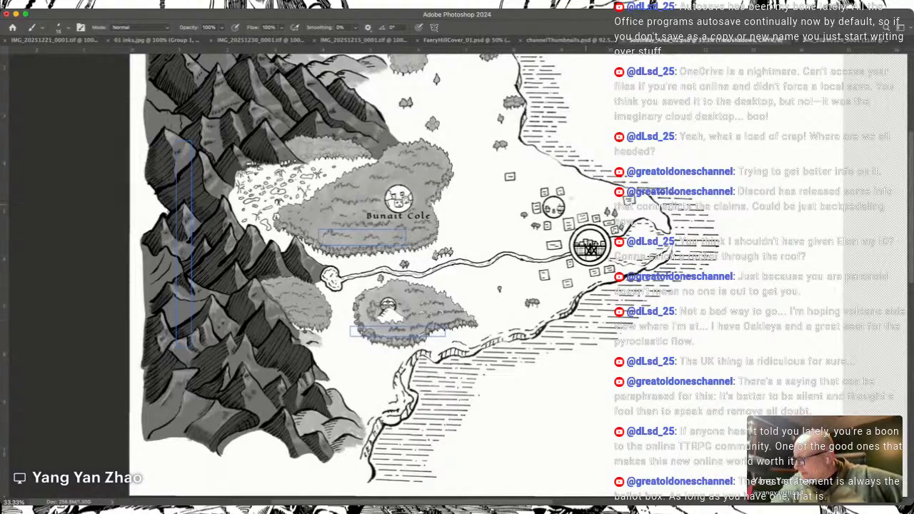
scroll(590, 208, left, 7)
scroll(590, 208, up, 5)
scroll(561, 193, right, 3)
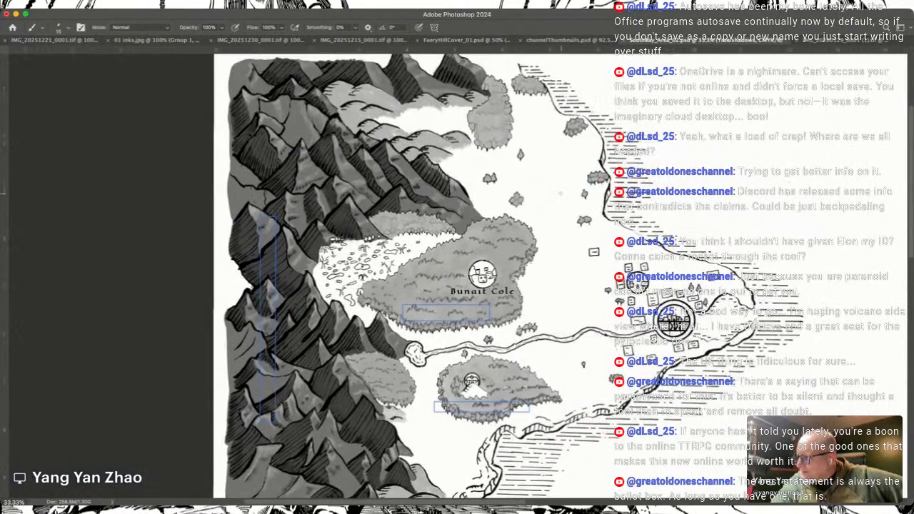
scroll(562, 194, up, 3)
scroll(562, 194, right, 2)
scroll(561, 187, down, 6)
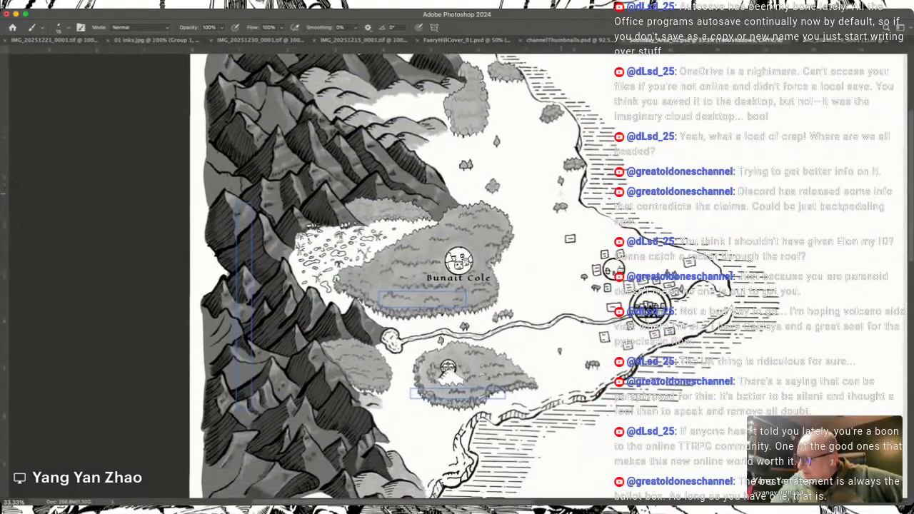
scroll(550, 277, down, 1)
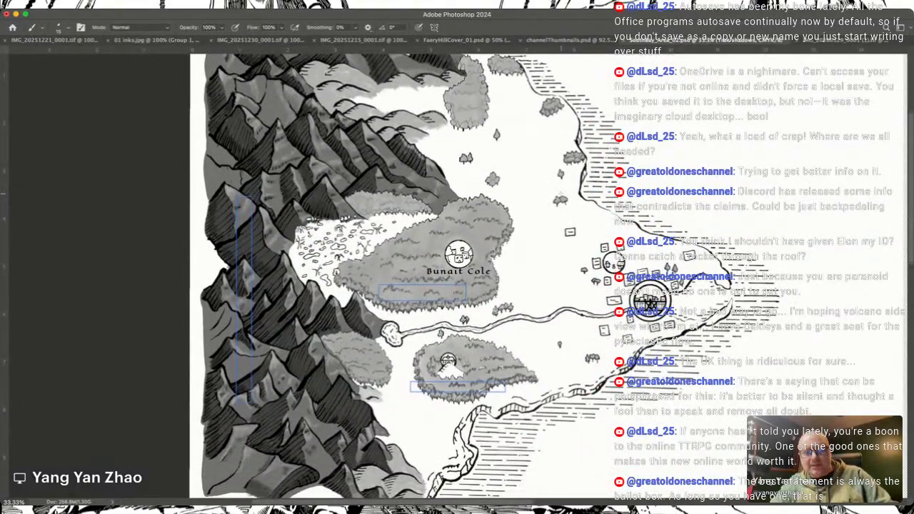